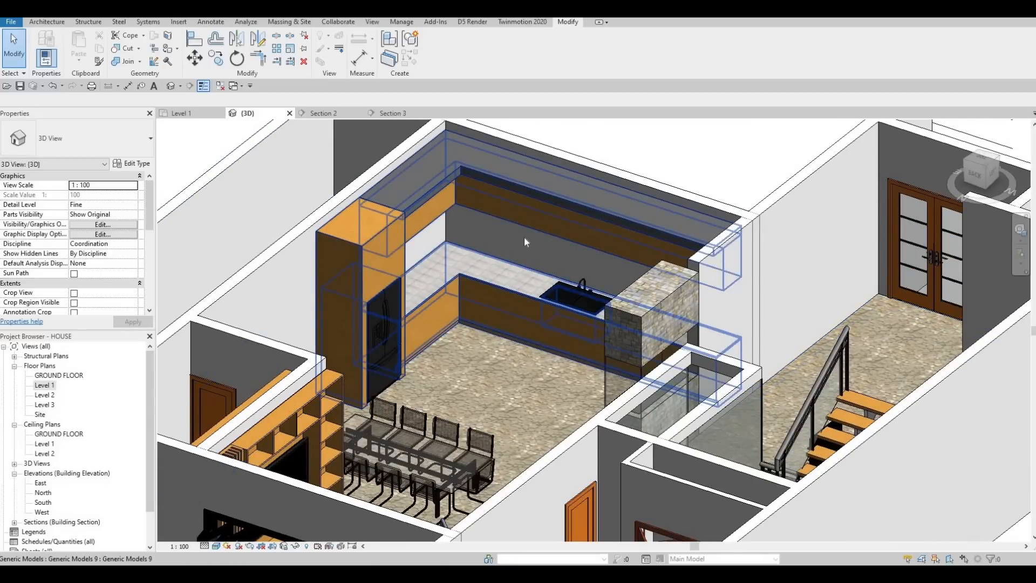
Step: Open the Section 2 view from its section marker in the Level 1 floor plan
{"action": "left_click", "coordinate": [187, 114]}
{"action": "scroll", "coordinate": [385, 267], "scroll_direction": "down", "scroll_amount": 3}
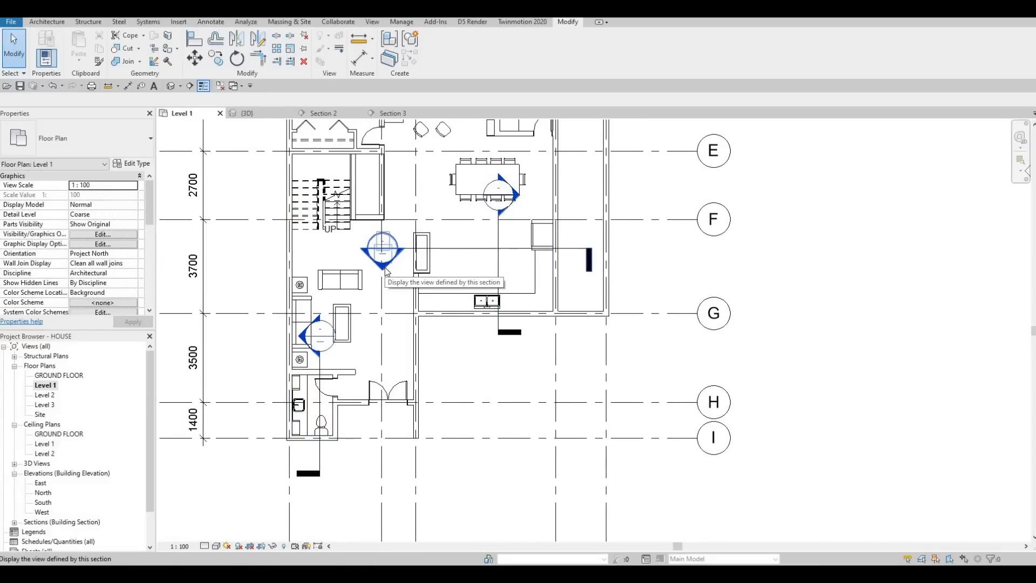
{"action": "double_click", "coordinate": [385, 268]}
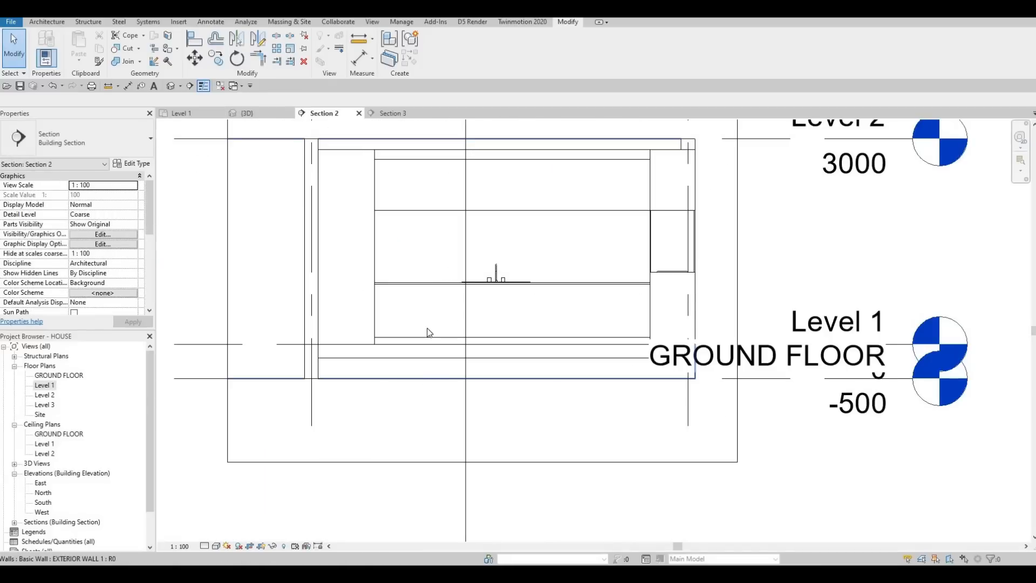
Step: Open the kitchen cabinet generic model for in-place editing in the section view
{"action": "scroll", "coordinate": [518, 335], "scroll_direction": "up", "scroll_amount": 5}
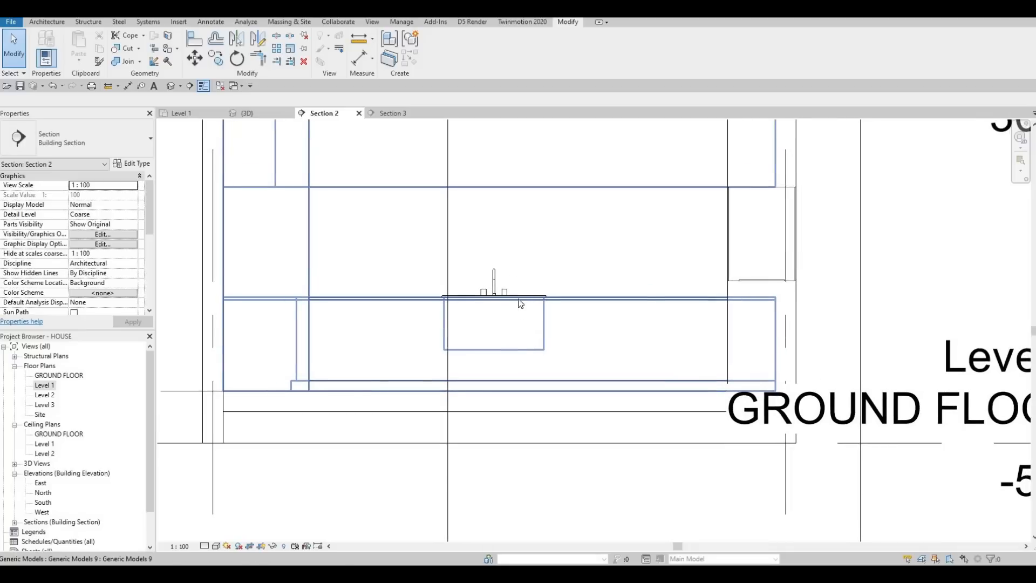
{"action": "scroll", "coordinate": [520, 304], "scroll_direction": "down", "scroll_amount": 4}
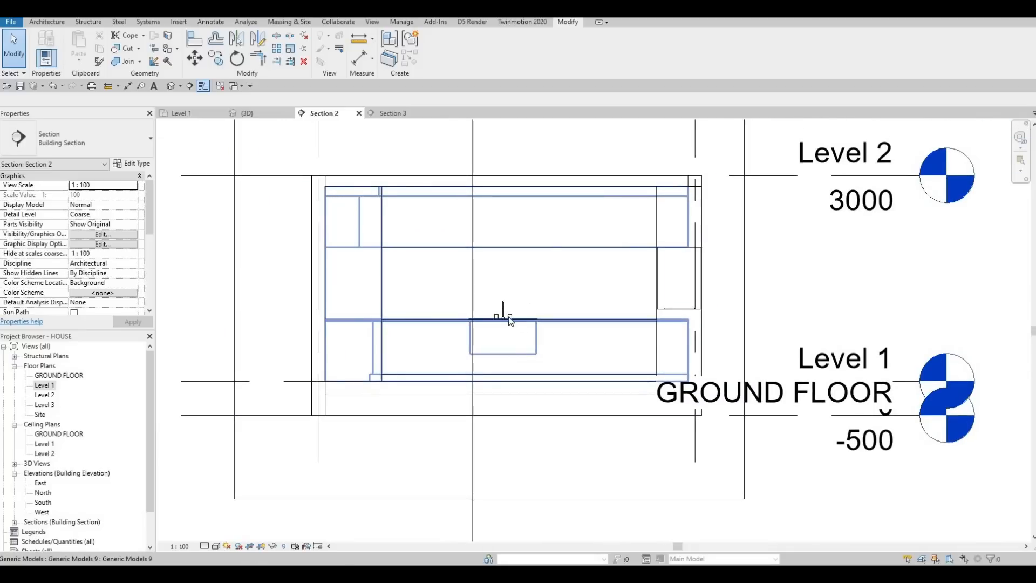
{"action": "middle_click_drag", "start_coordinate": [506, 303], "coordinate": [508, 281]}
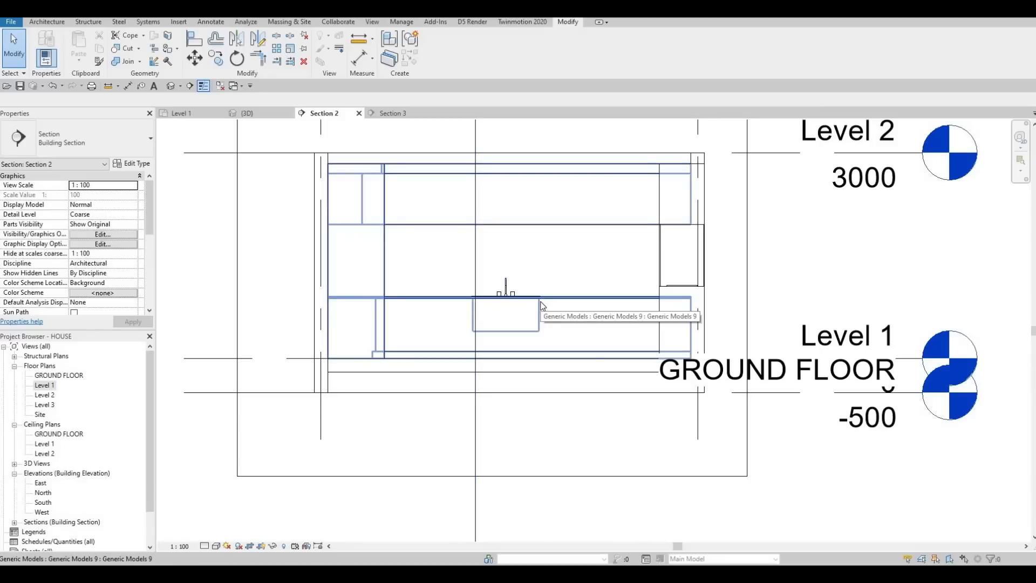
{"action": "scroll", "coordinate": [526, 322], "scroll_direction": "up", "scroll_amount": 2}
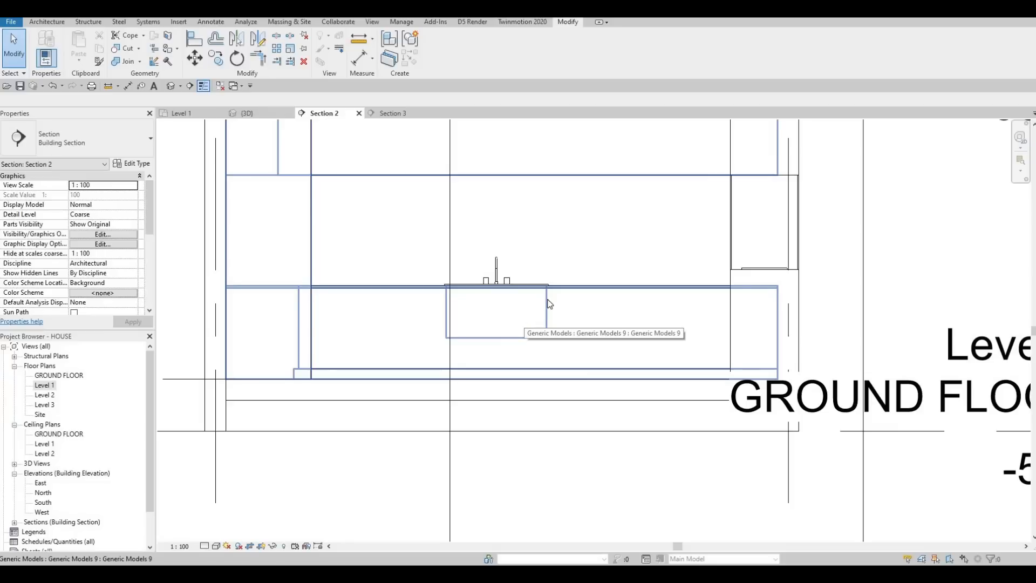
{"action": "left_click", "coordinate": [493, 309]}
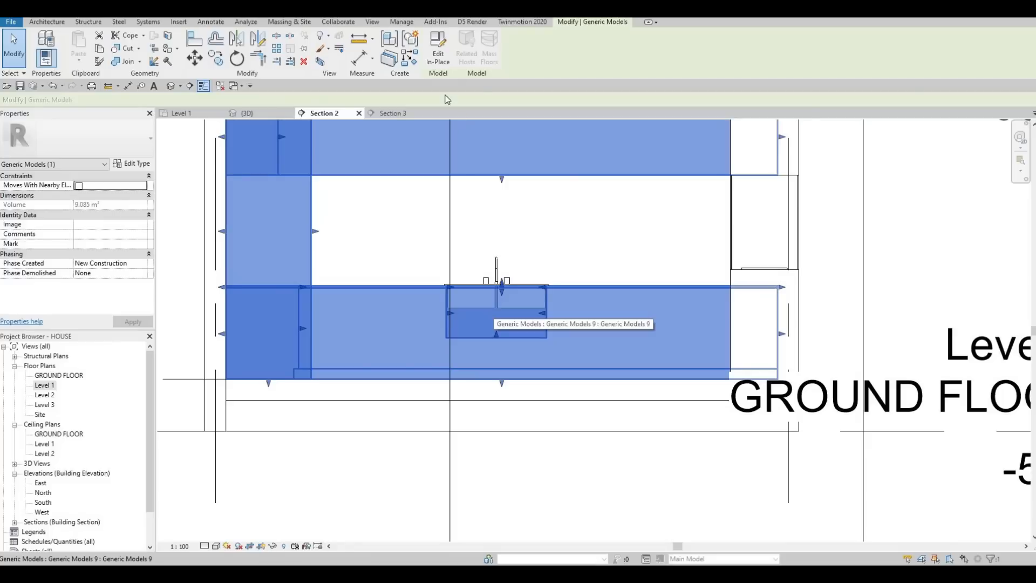
{"action": "left_click", "coordinate": [436, 57]}
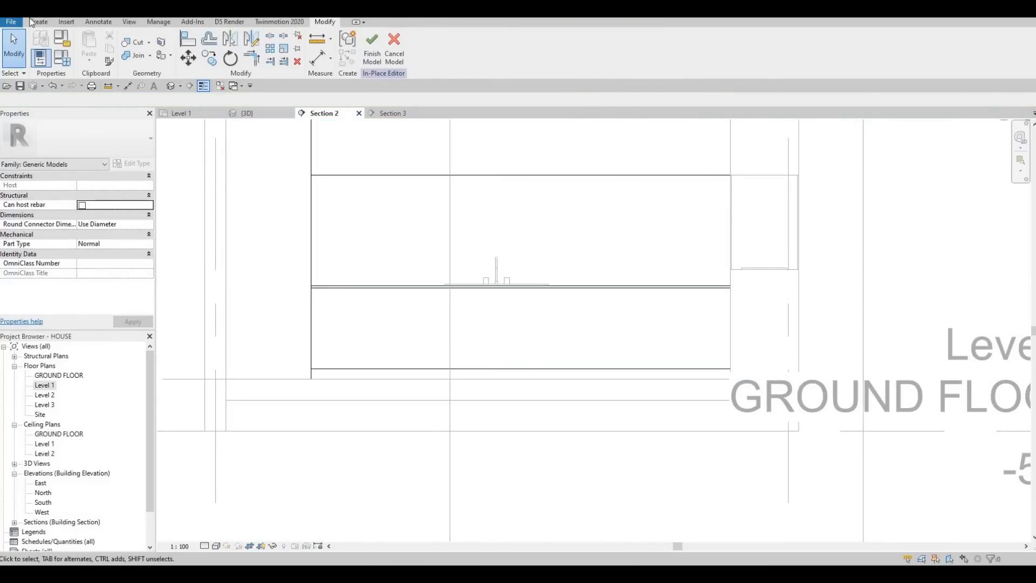
Step: Start an extrusion on the base cabinet's front face, picked as work plane, with an extrusion end of 10
{"action": "left_click", "coordinate": [33, 21]}
{"action": "left_click", "coordinate": [93, 57]}
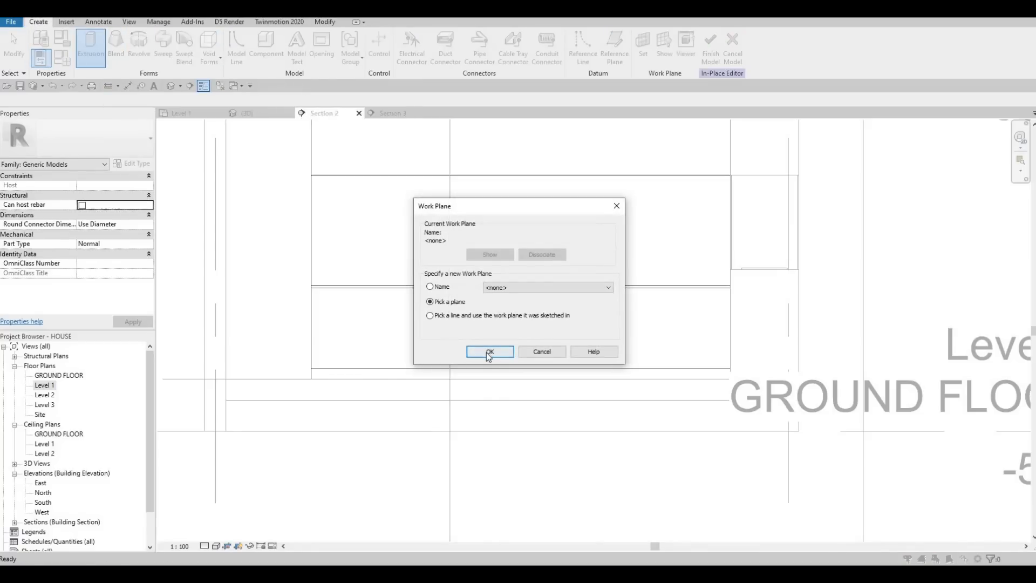
{"action": "left_click", "coordinate": [487, 351]}
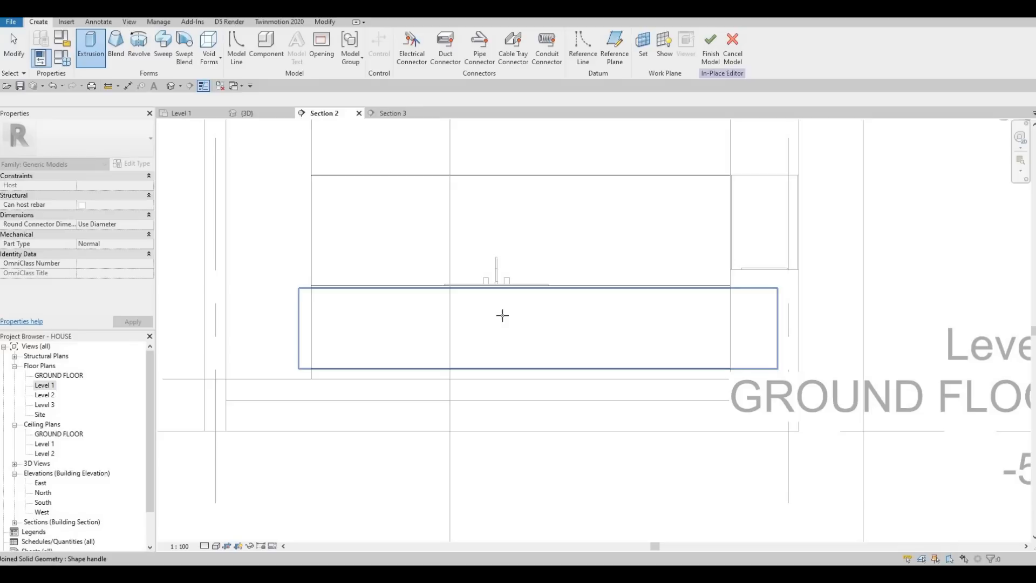
{"action": "left_click", "coordinate": [501, 321]}
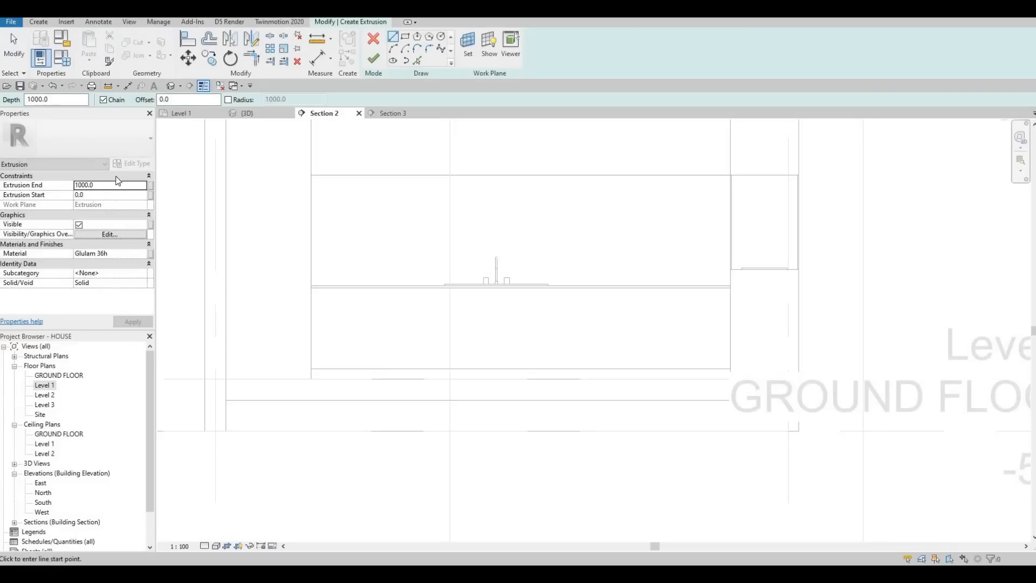
{"action": "left_click", "coordinate": [104, 185]}
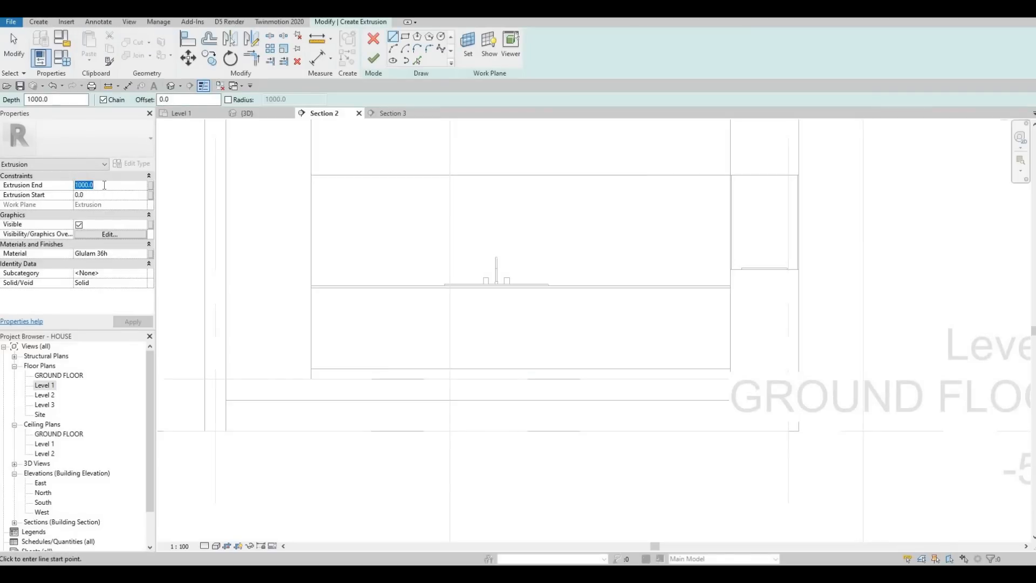
{"action": "type", "text": "1"}
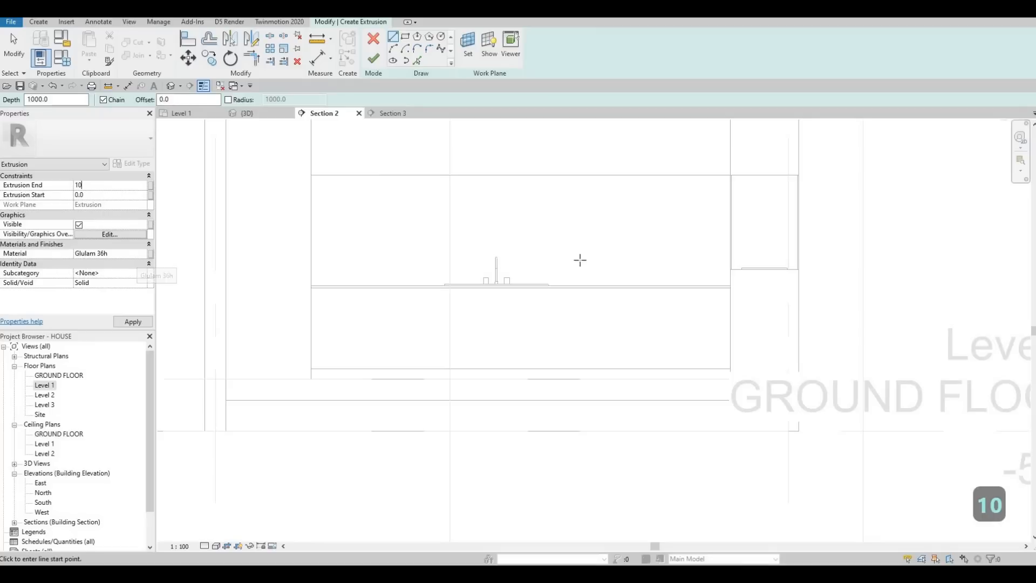
{"action": "type", "text": "0"}
{"action": "key", "text": "Return"}
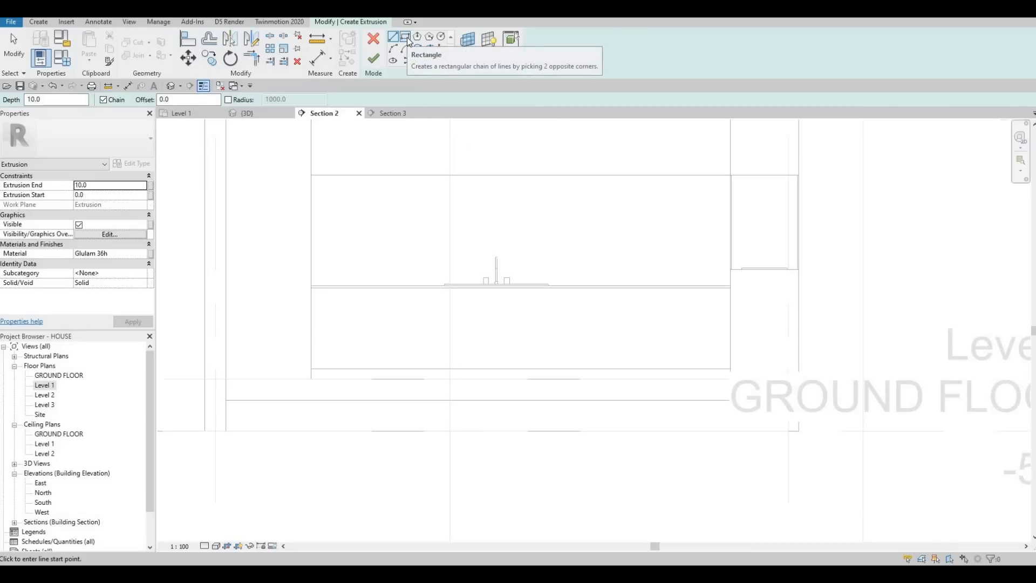
Step: Sketch a rectangle over the visible base cabinet front below the countertop, offset 10 inward from its corners
{"action": "left_click", "coordinate": [407, 39]}
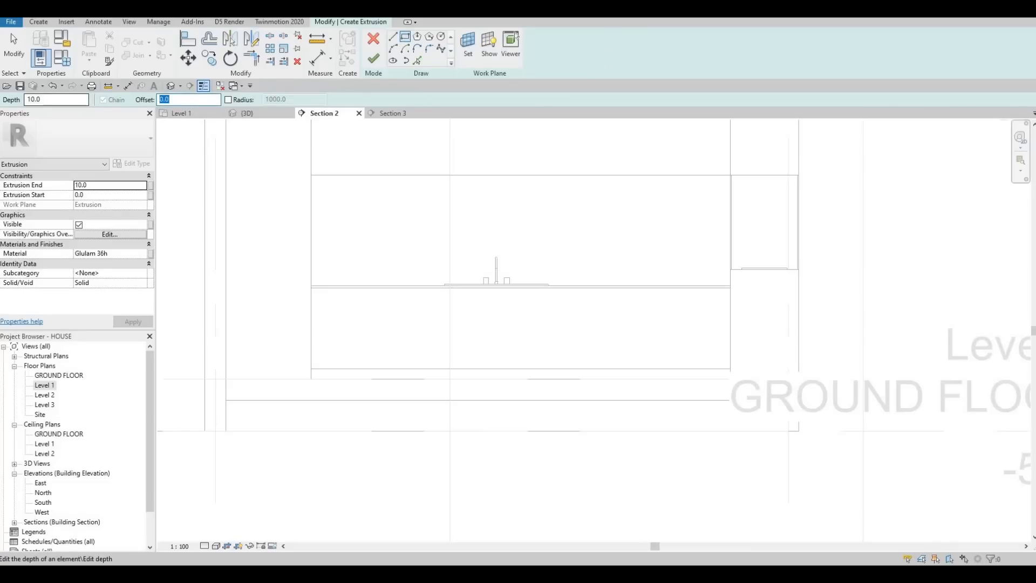
{"action": "type", "text": "10"}
{"action": "key", "text": "Return"}
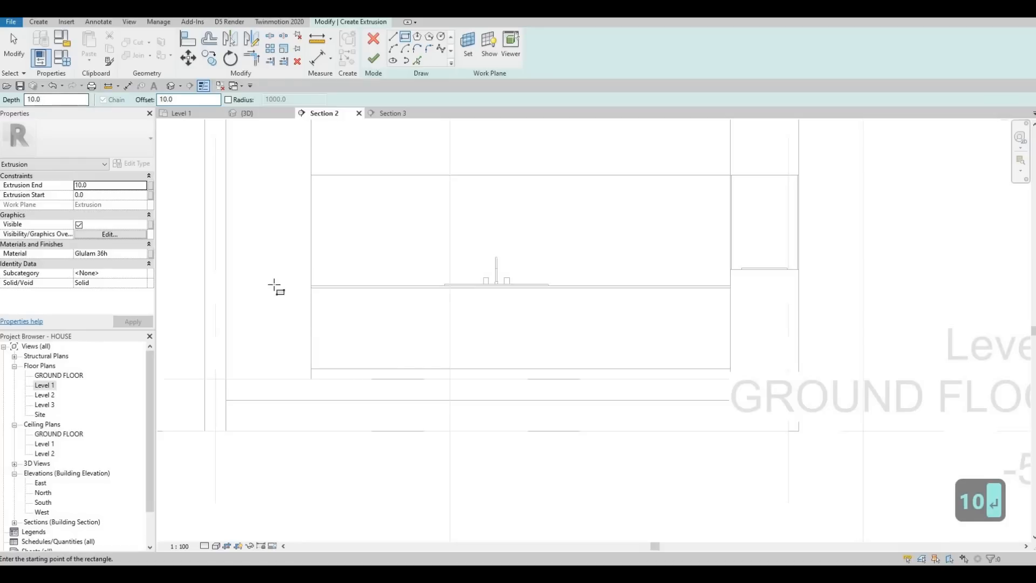
{"action": "scroll", "coordinate": [273, 285], "scroll_direction": "up", "scroll_amount": 2}
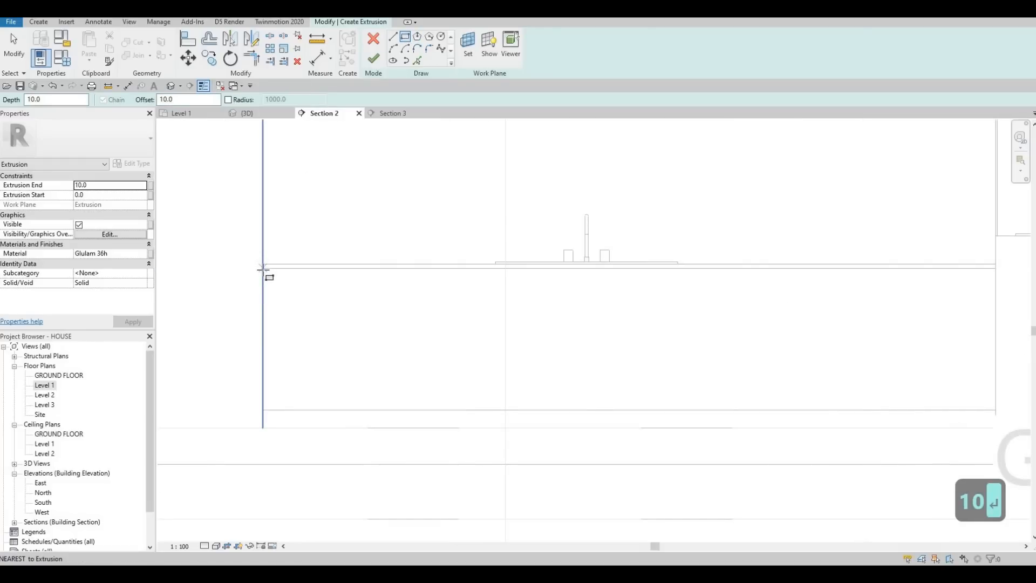
{"action": "left_click", "coordinate": [263, 268]}
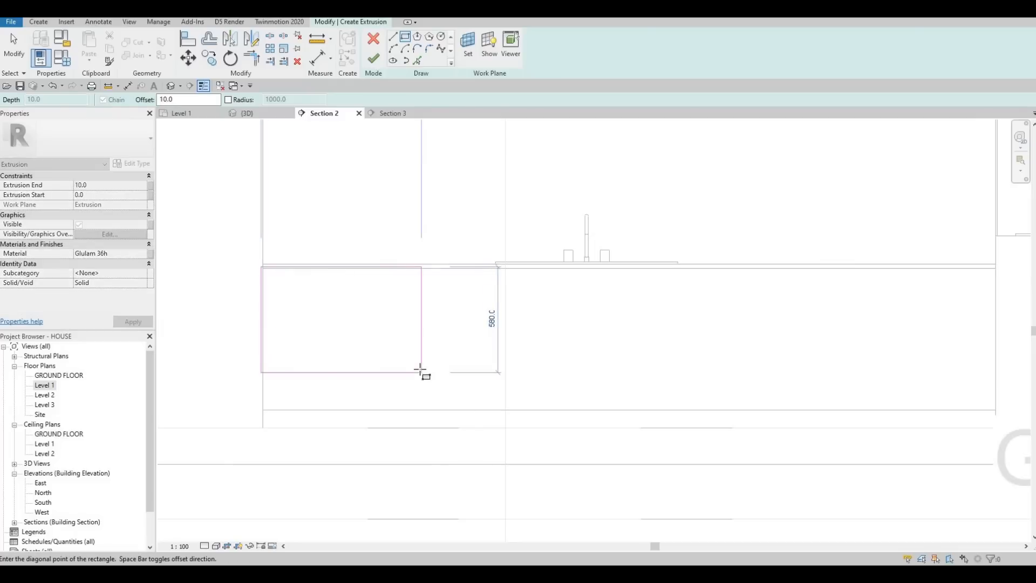
{"action": "key", "text": "space"}
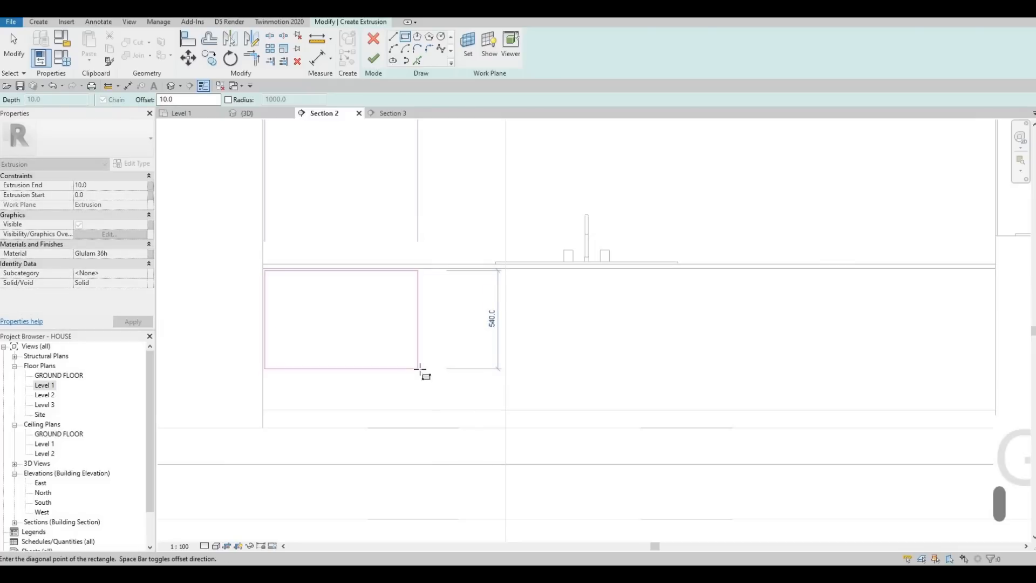
{"action": "middle_click_drag", "start_coordinate": [699, 399], "coordinate": [349, 377]}
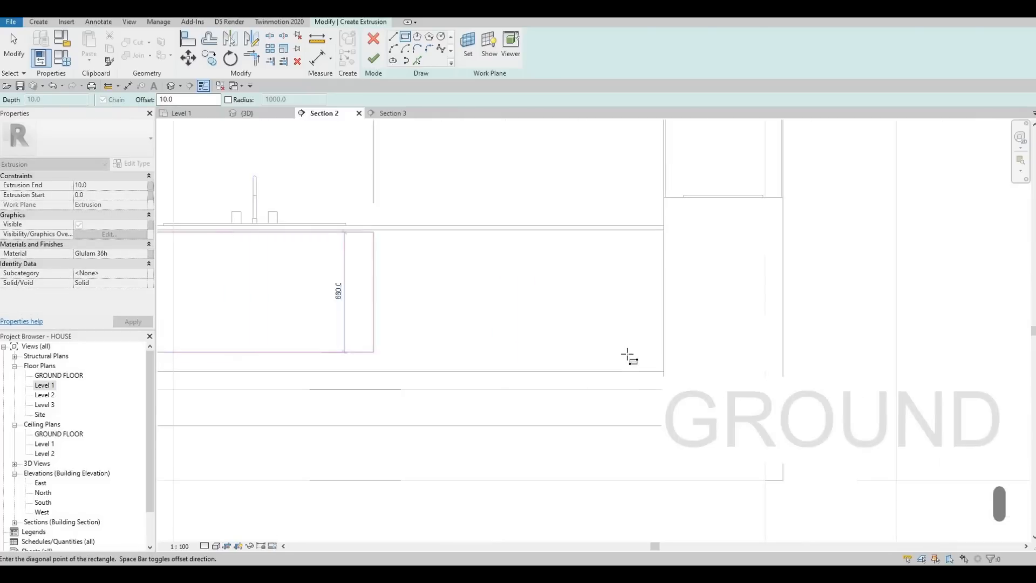
{"action": "middle_click_drag", "start_coordinate": [643, 355], "coordinate": [627, 354]}
{"action": "scroll", "coordinate": [629, 354], "scroll_direction": "up", "scroll_amount": 5}
{"action": "scroll", "coordinate": [671, 388], "scroll_direction": "down", "scroll_amount": 4}
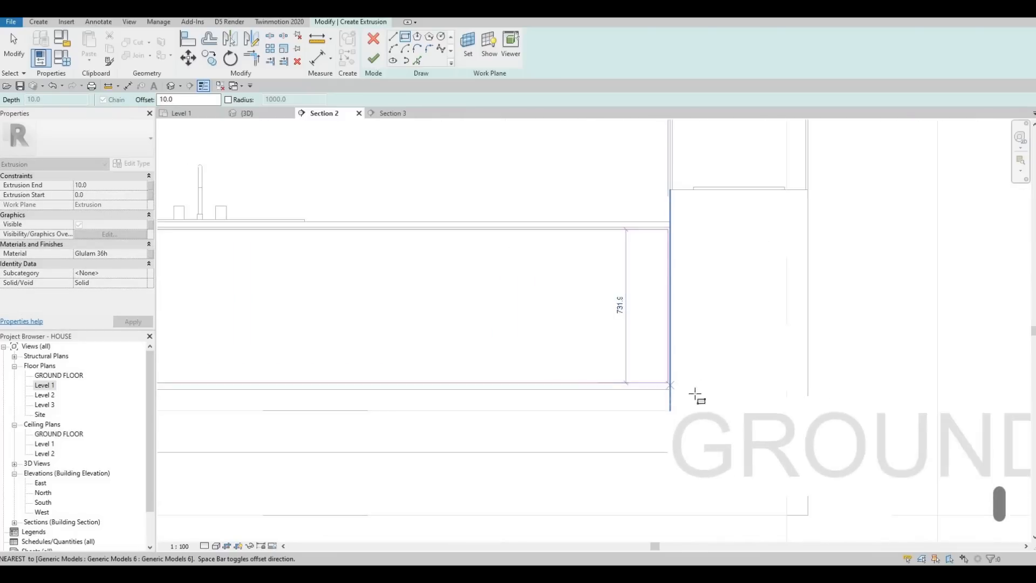
{"action": "scroll", "coordinate": [696, 397], "scroll_direction": "down", "scroll_amount": 2}
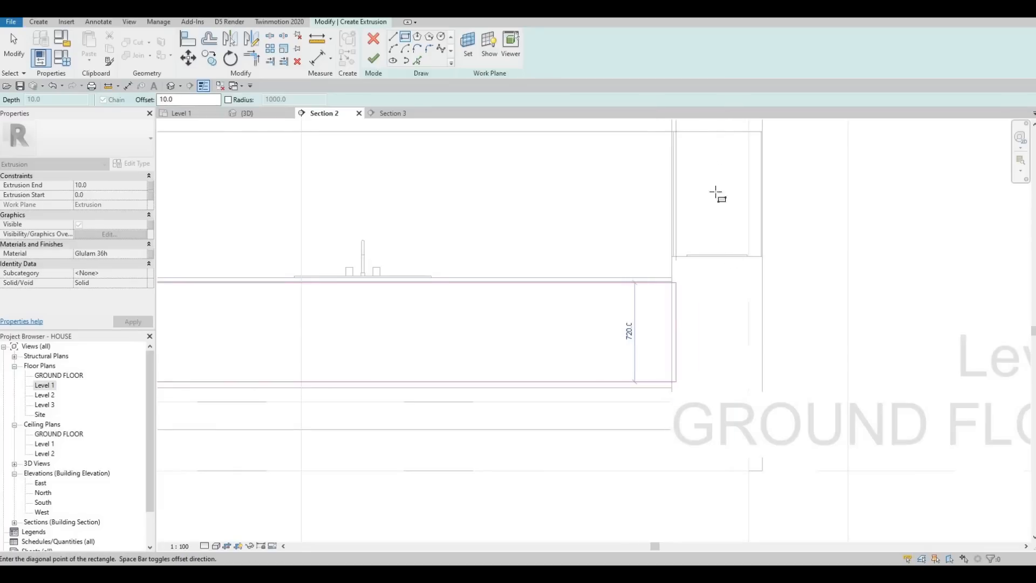
{"action": "left_click", "coordinate": [671, 388]}
{"action": "key", "text": "Escape"}
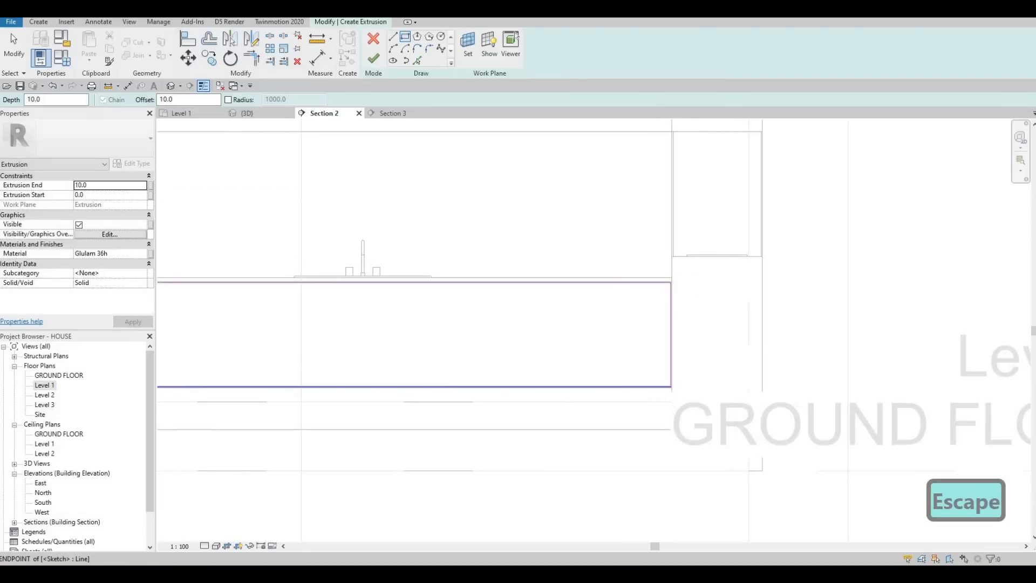
Step: Set the section view's visual style to Wireframe
{"action": "left_click", "coordinate": [217, 546]}
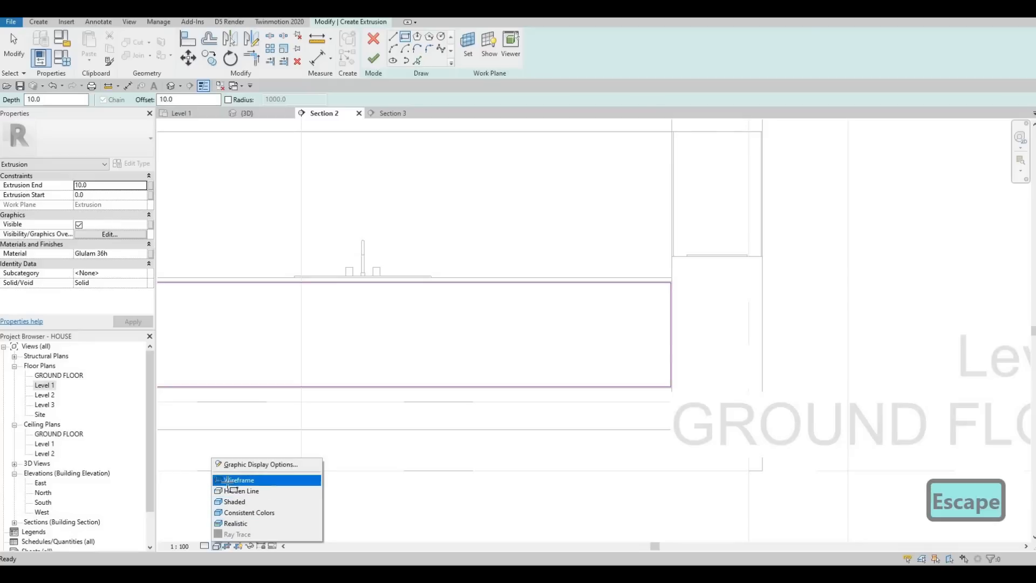
{"action": "left_click", "coordinate": [233, 480]}
{"action": "scroll", "coordinate": [600, 369], "scroll_direction": "down", "scroll_amount": 2}
{"action": "key", "text": "Escape"}
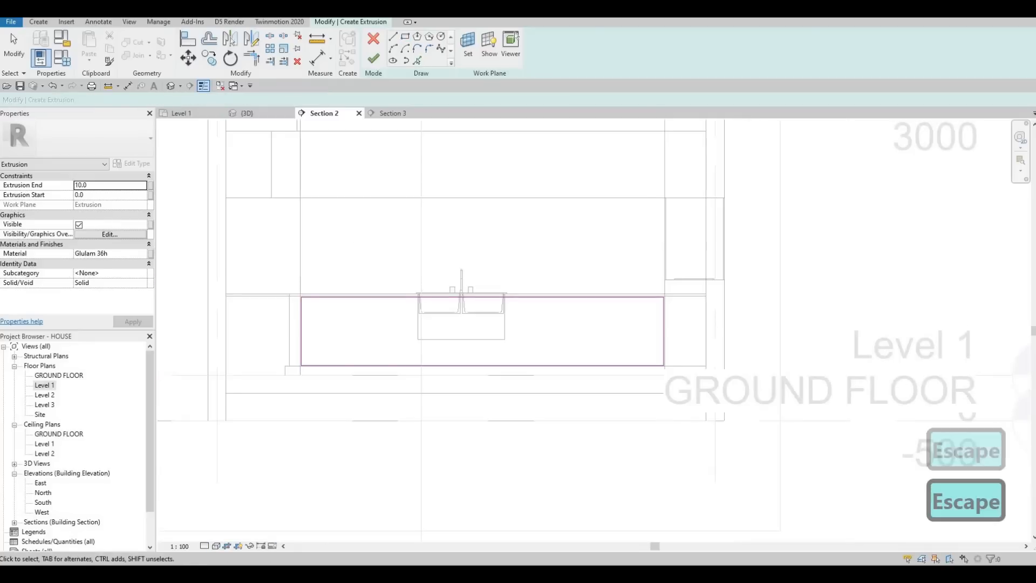
{"action": "left_click", "coordinate": [215, 547]}
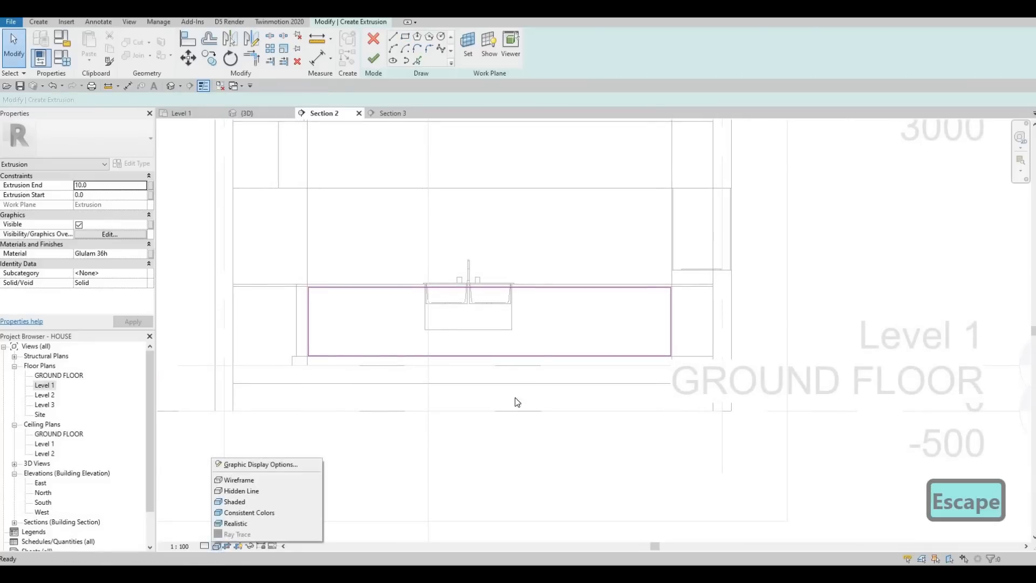
{"action": "key", "text": "Escape"}
Step: Move the sketch rectangle's left edge outward to just inside the left end of the base cabinet front
{"action": "middle_click_drag", "start_coordinate": [402, 268], "coordinate": [500, 255]}
{"action": "scroll", "coordinate": [364, 291], "scroll_direction": "up", "scroll_amount": 5}
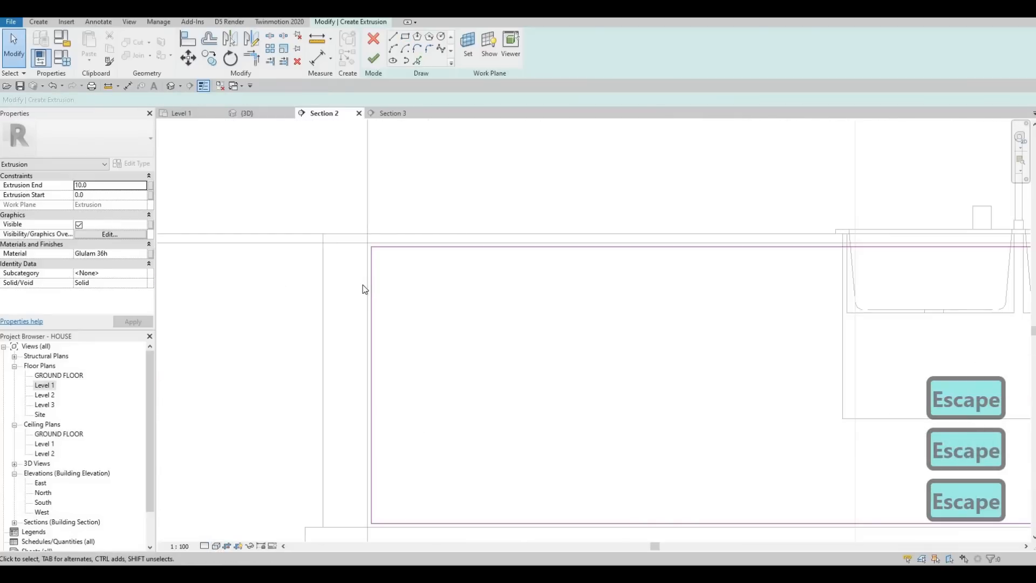
{"action": "left_click", "coordinate": [362, 293]}
{"action": "scroll", "coordinate": [363, 282], "scroll_direction": "down", "scroll_amount": 1}
{"action": "scroll", "coordinate": [365, 282], "scroll_direction": "up", "scroll_amount": 3}
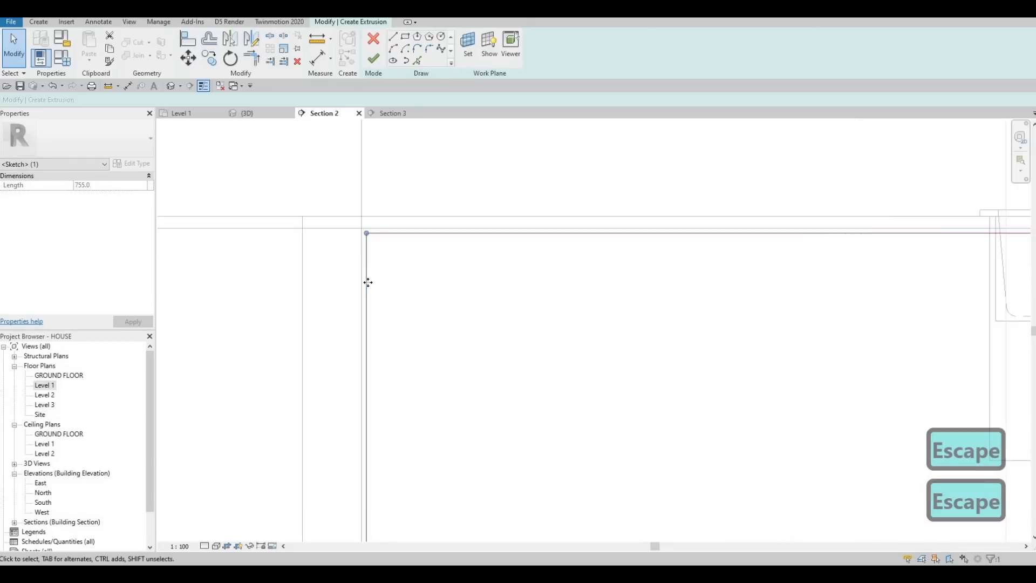
{"action": "mouse_move", "coordinate": [343, 277]}
{"action": "left_mouse_down"}
{"action": "mouse_move", "coordinate": [342, 240]}
{"action": "mouse_move", "coordinate": [340, 254]}
{"action": "mouse_move", "coordinate": [307, 253]}
{"action": "left_mouse_up"}
{"action": "scroll", "coordinate": [300, 462], "scroll_direction": "down", "scroll_amount": 4}
{"action": "mouse_move", "coordinate": [300, 462]}
{"action": "middle_mouse_down"}
{"action": "mouse_move", "coordinate": [323, 409]}
{"action": "mouse_move", "coordinate": [296, 332]}
{"action": "mouse_move", "coordinate": [303, 281]}
{"action": "middle_mouse_up"}
{"action": "scroll", "coordinate": [302, 419], "scroll_direction": "up", "scroll_amount": 6}
{"action": "scroll", "coordinate": [296, 332], "scroll_direction": "up", "scroll_amount": 1}
{"action": "scroll", "coordinate": [300, 294], "scroll_direction": "down", "scroll_amount": 4}
{"action": "middle_click_drag", "start_coordinate": [282, 217], "coordinate": [278, 254]}
{"action": "scroll", "coordinate": [311, 237], "scroll_direction": "down", "scroll_amount": 1}
{"action": "scroll", "coordinate": [384, 243], "scroll_direction": "down", "scroll_amount": 2}
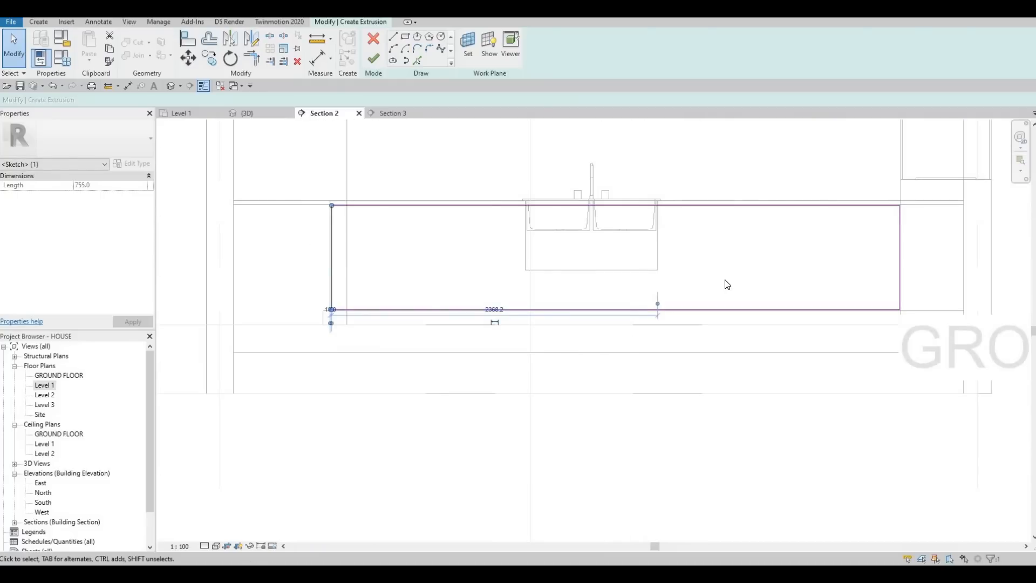
Step: Move the sketch rectangle's right edge outward to just inside the right end of the base cabinet, beside the wall
{"action": "mouse_move", "coordinate": [903, 228]}
{"action": "middle_mouse_down"}
{"action": "mouse_move", "coordinate": [703, 256]}
{"action": "mouse_move", "coordinate": [540, 263]}
{"action": "mouse_move", "coordinate": [535, 275]}
{"action": "middle_mouse_up"}
{"action": "scroll", "coordinate": [703, 255], "scroll_direction": "up", "scroll_amount": 1}
{"action": "scroll", "coordinate": [540, 281], "scroll_direction": "up", "scroll_amount": 1}
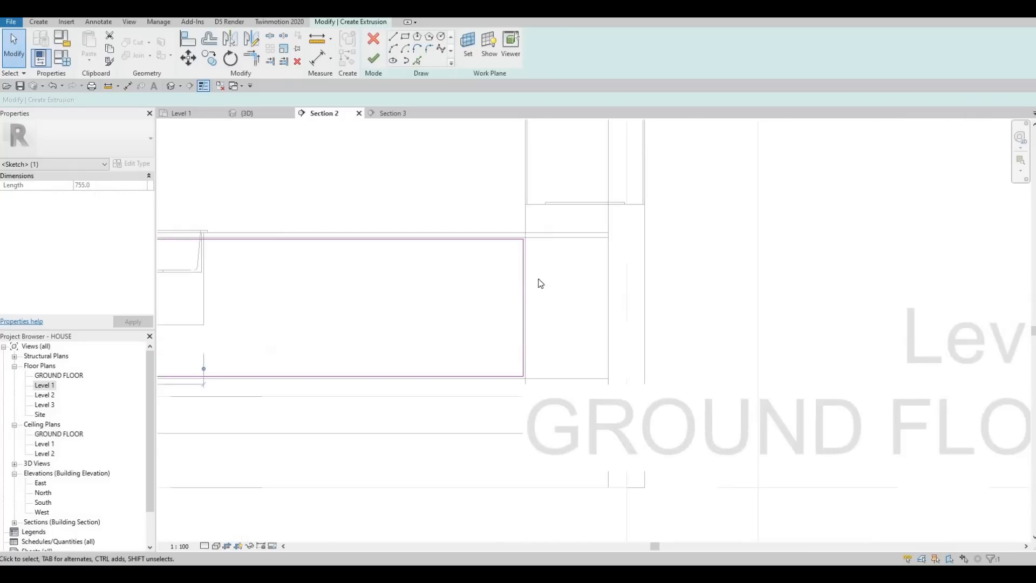
{"action": "scroll", "coordinate": [523, 268], "scroll_direction": "up", "scroll_amount": 2}
{"action": "left_click_drag", "start_coordinate": [523, 255], "coordinate": [667, 261]}
{"action": "left_click_drag", "start_coordinate": [683, 209], "coordinate": [651, 239]}
{"action": "scroll", "coordinate": [681, 218], "scroll_direction": "up", "scroll_amount": 3}
{"action": "scroll", "coordinate": [651, 239], "scroll_direction": "down", "scroll_amount": 3}
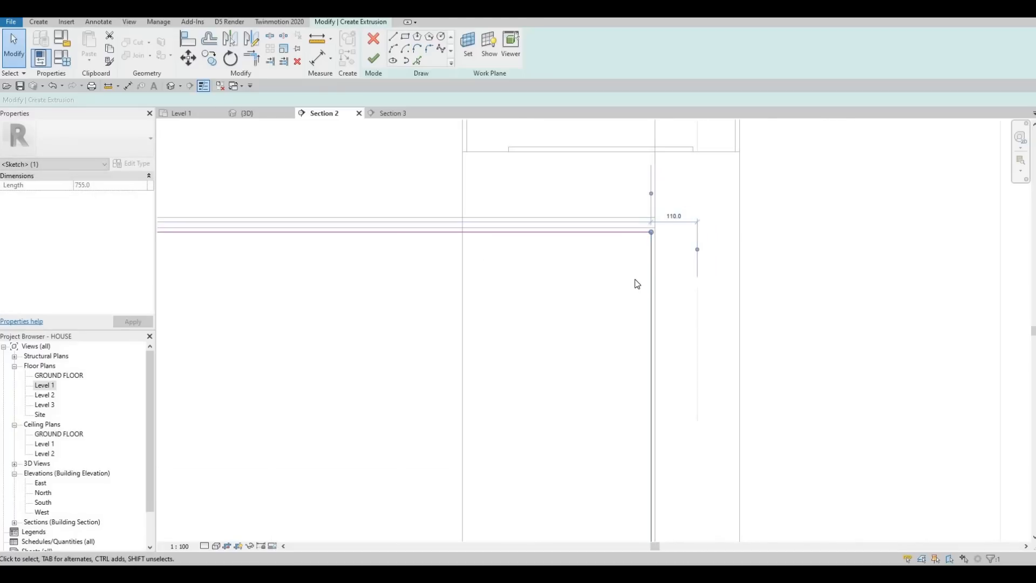
Step: Set the gap between the sketch rectangle's right edge and the cabinet's right end to 10
{"action": "scroll", "coordinate": [634, 281], "scroll_direction": "down", "scroll_amount": 5}
{"action": "scroll", "coordinate": [634, 362], "scroll_direction": "up", "scroll_amount": 4}
{"action": "mouse_move", "coordinate": [649, 189]}
{"action": "middle_mouse_down"}
{"action": "mouse_move", "coordinate": [653, 272]}
{"action": "mouse_move", "coordinate": [637, 378]}
{"action": "middle_mouse_up"}
{"action": "scroll", "coordinate": [638, 378], "scroll_direction": "down", "scroll_amount": 2}
{"action": "scroll", "coordinate": [659, 302], "scroll_direction": "up", "scroll_amount": 5}
{"action": "middle_click_drag", "start_coordinate": [659, 303], "coordinate": [675, 400]}
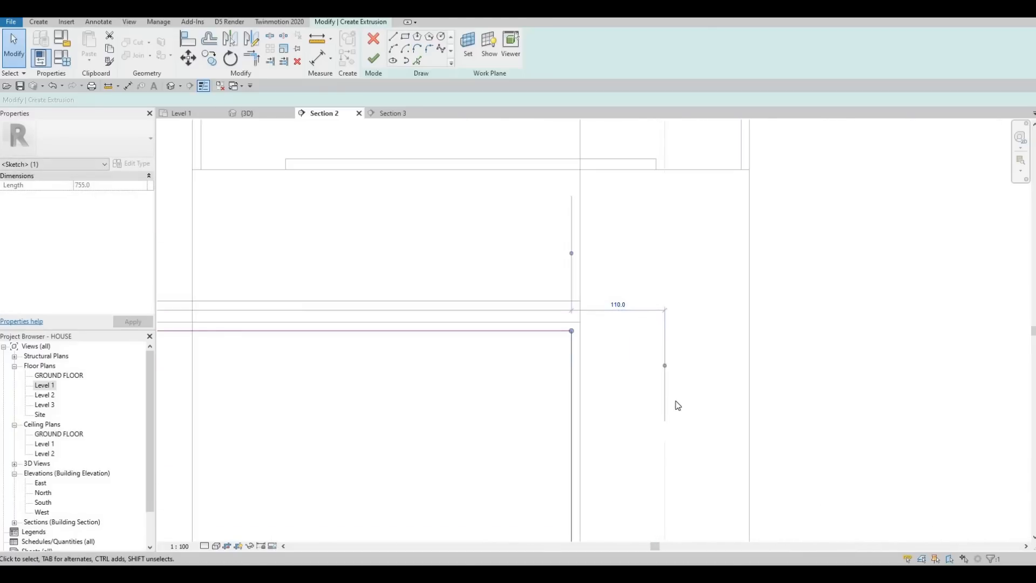
{"action": "scroll", "coordinate": [678, 405], "scroll_direction": "up", "scroll_amount": 2}
{"action": "mouse_move", "coordinate": [546, 398]}
{"action": "left_mouse_down"}
{"action": "mouse_move", "coordinate": [534, 390]}
{"action": "mouse_move", "coordinate": [525, 296]}
{"action": "left_mouse_up"}
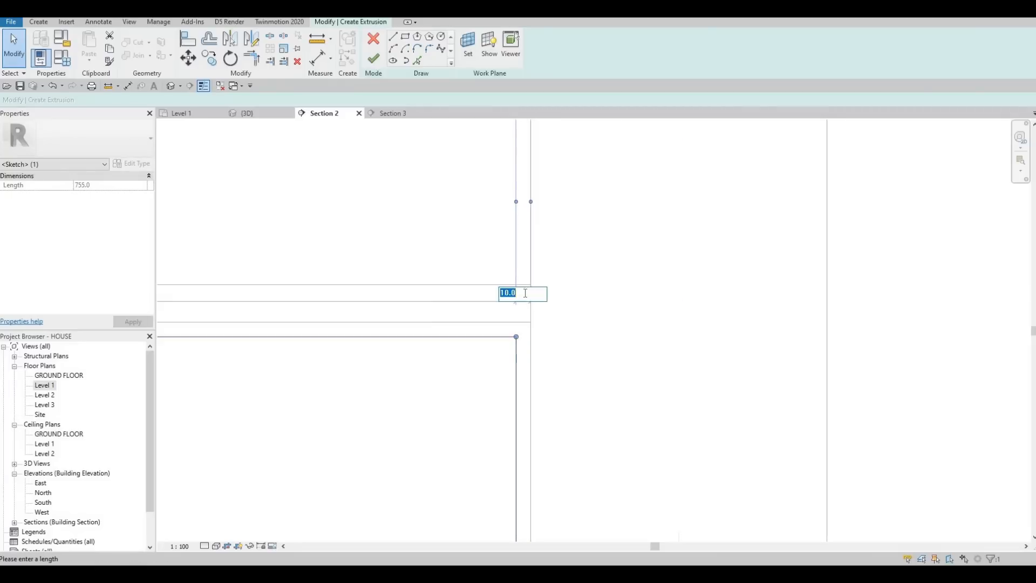
{"action": "type", "text": "10"}
{"action": "key", "text": "Return"}
{"action": "key", "text": "Escape"}
{"action": "key", "text": "Escape"}
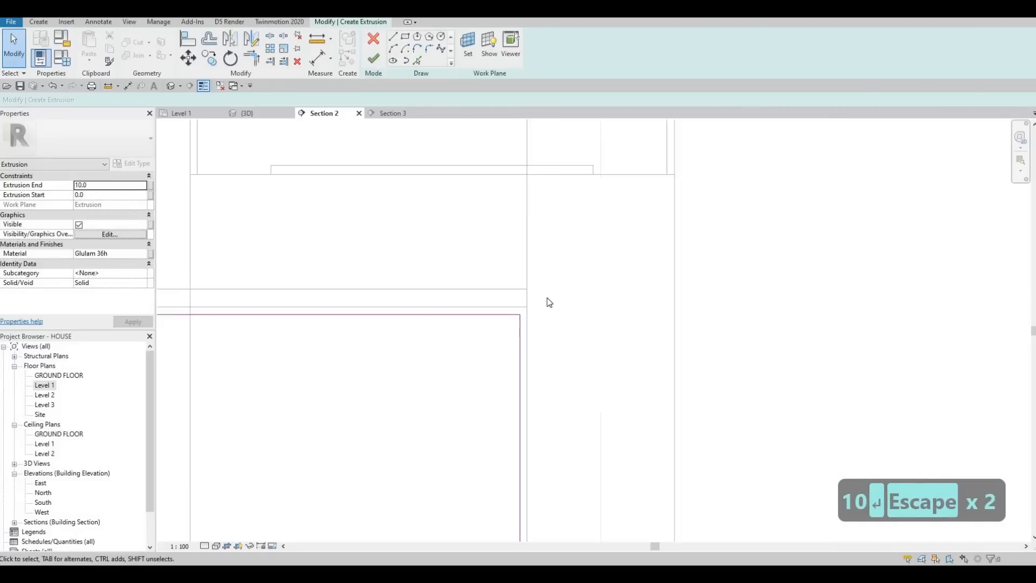
{"action": "scroll", "coordinate": [598, 289], "scroll_direction": "down", "scroll_amount": 3}
{"action": "scroll", "coordinate": [648, 313], "scroll_direction": "down", "scroll_amount": 5}
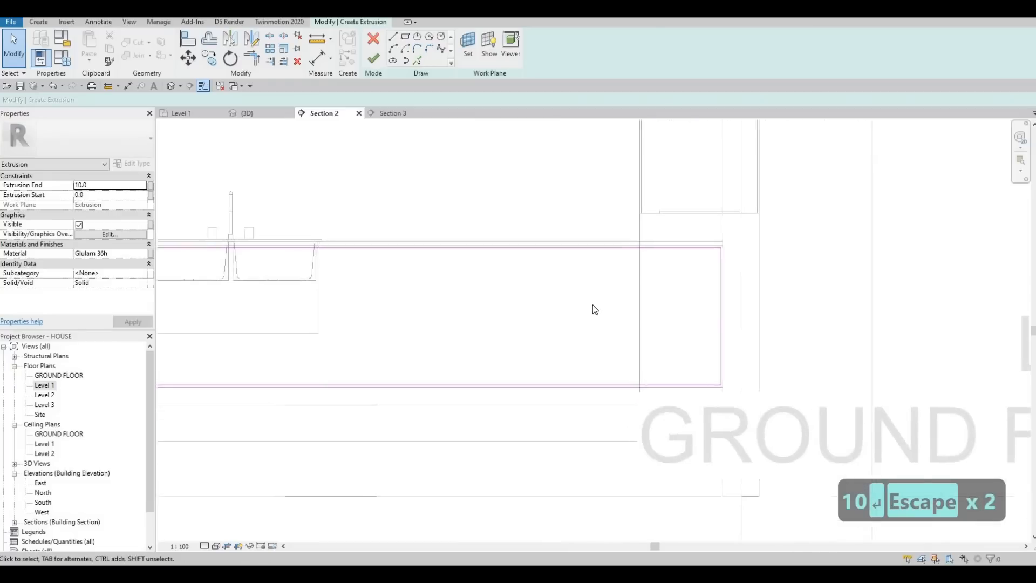
Step: Draw a vertical sketch line below the sink's central divider, spanning from the rectangle's upper edge to its lower edge
{"action": "key", "text": "Escape"}
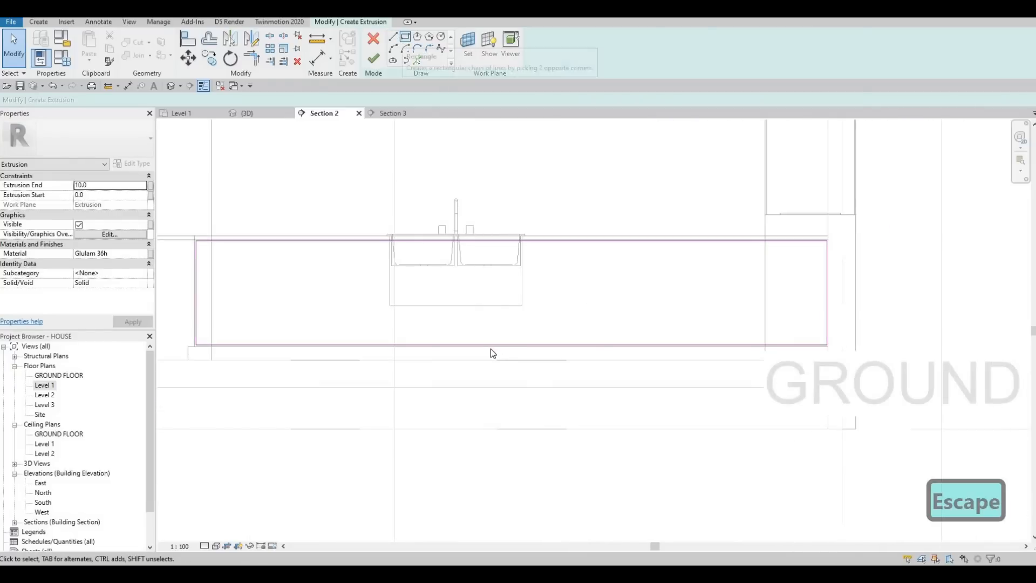
{"action": "scroll", "coordinate": [442, 184], "scroll_direction": "up", "scroll_amount": 6}
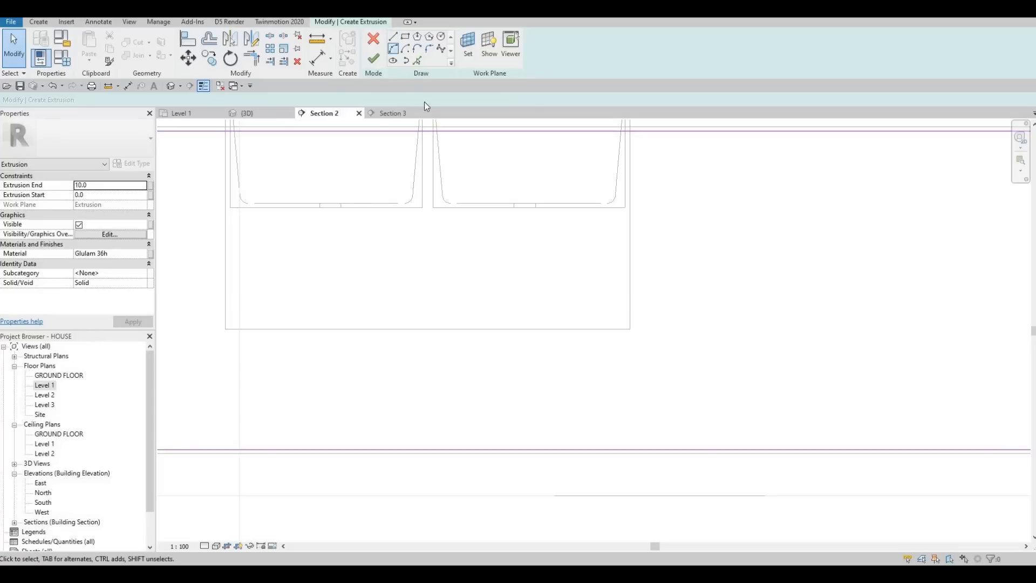
{"action": "left_click", "coordinate": [393, 36]}
{"action": "left_click", "coordinate": [423, 131]}
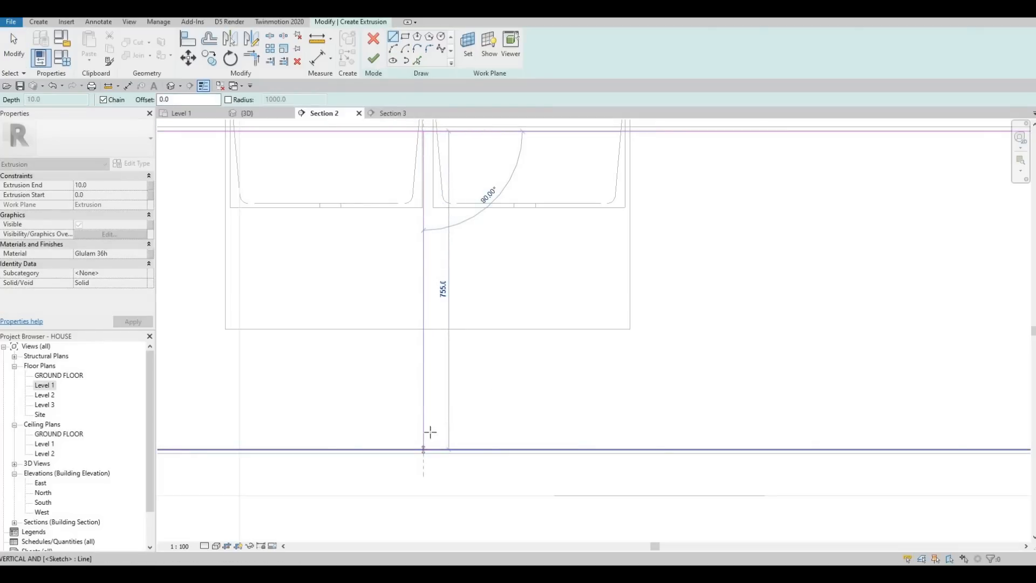
{"action": "left_click", "coordinate": [423, 448]}
{"action": "key", "text": "Escape"}
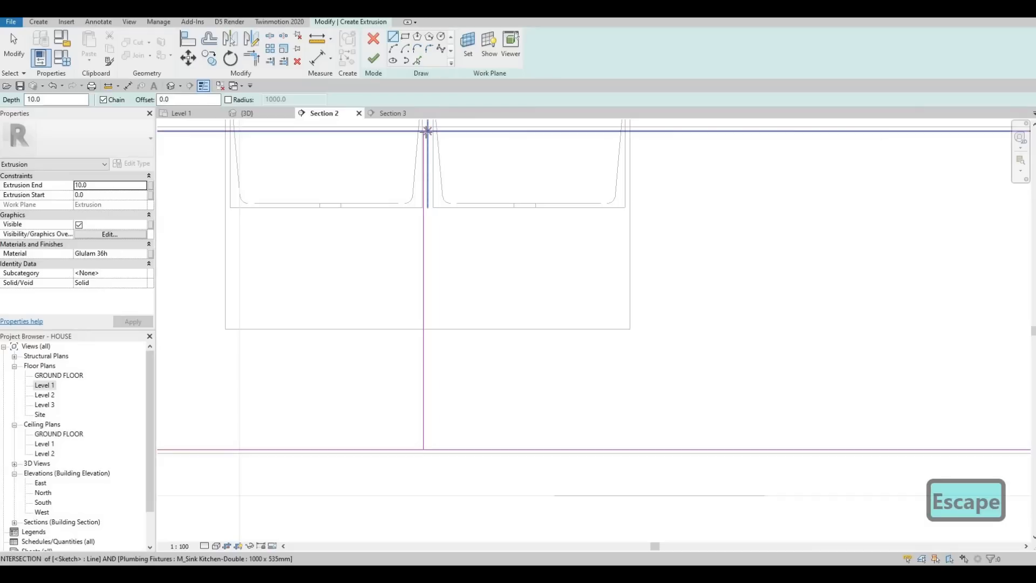
Step: Draw a second vertical line just to the right of the first, between the rectangle's upper and lower edges
{"action": "left_click", "coordinate": [423, 131]}
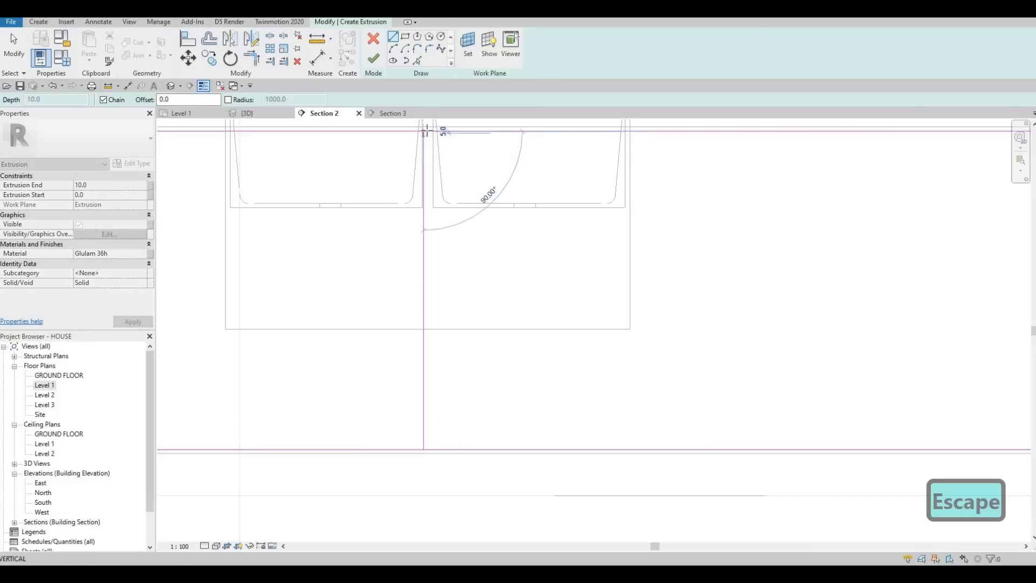
{"action": "key", "text": "Escape"}
{"action": "left_click", "coordinate": [427, 130]}
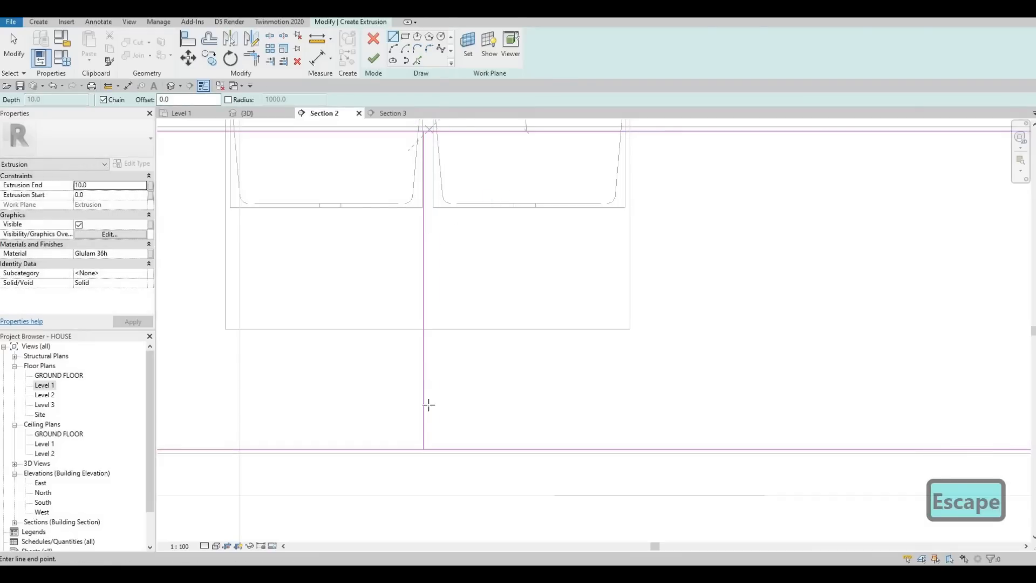
{"action": "left_click", "coordinate": [428, 450]}
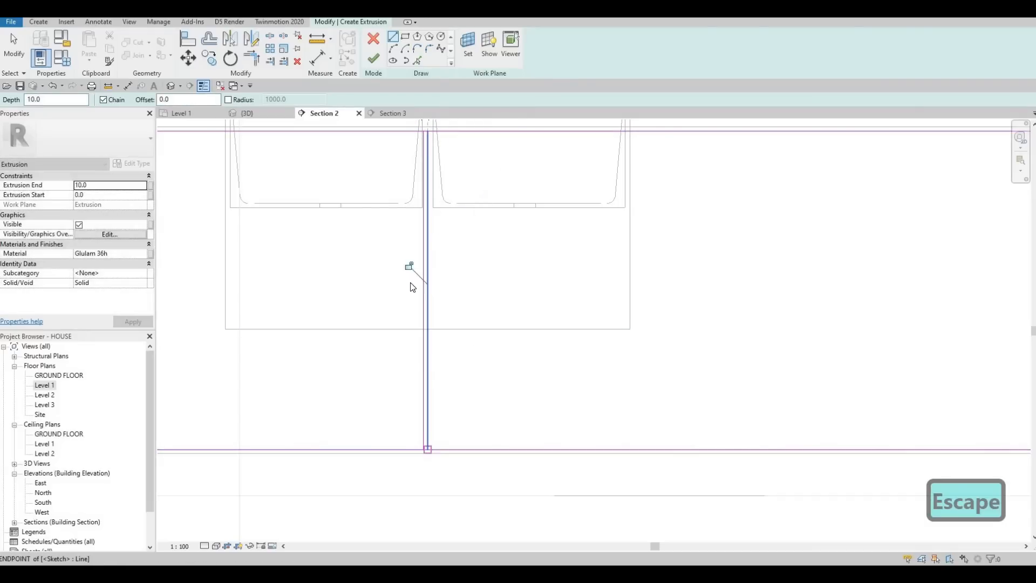
{"action": "key", "text": "Escape"}
Step: Set the gap between the two vertical sketch lines to 10
{"action": "middle_click_drag", "start_coordinate": [424, 123], "coordinate": [397, 207]}
{"action": "key", "text": "Escape"}
{"action": "scroll", "coordinate": [397, 207], "scroll_direction": "up", "scroll_amount": 4}
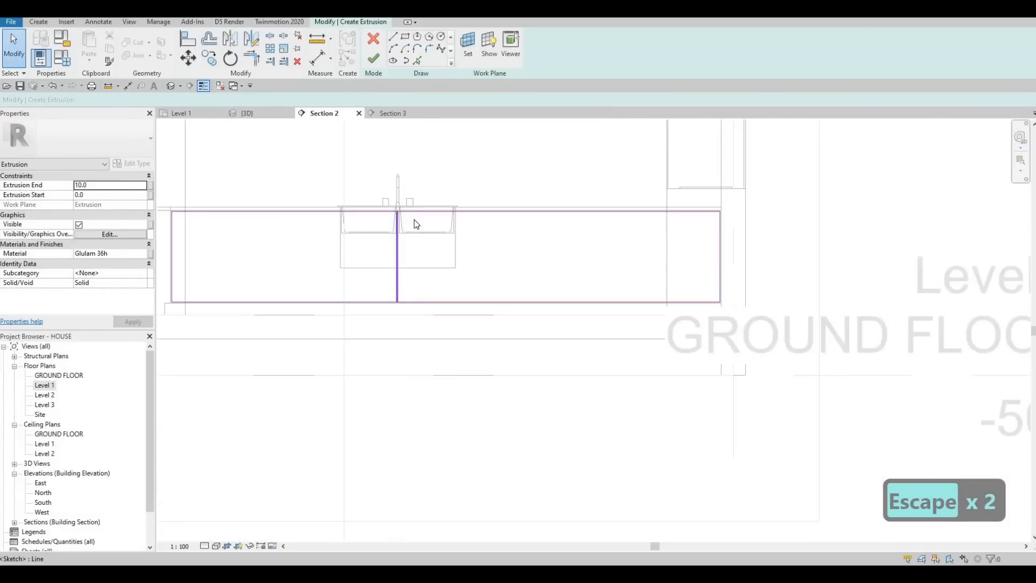
{"action": "key", "text": "Escape"}
{"action": "left_click", "coordinate": [429, 207]}
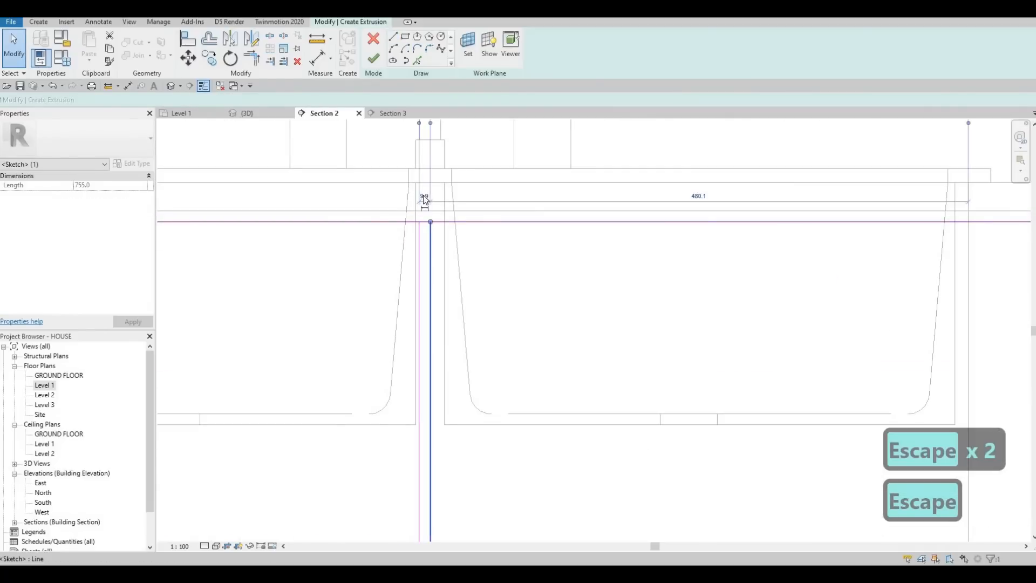
{"action": "type", "text": "10"}
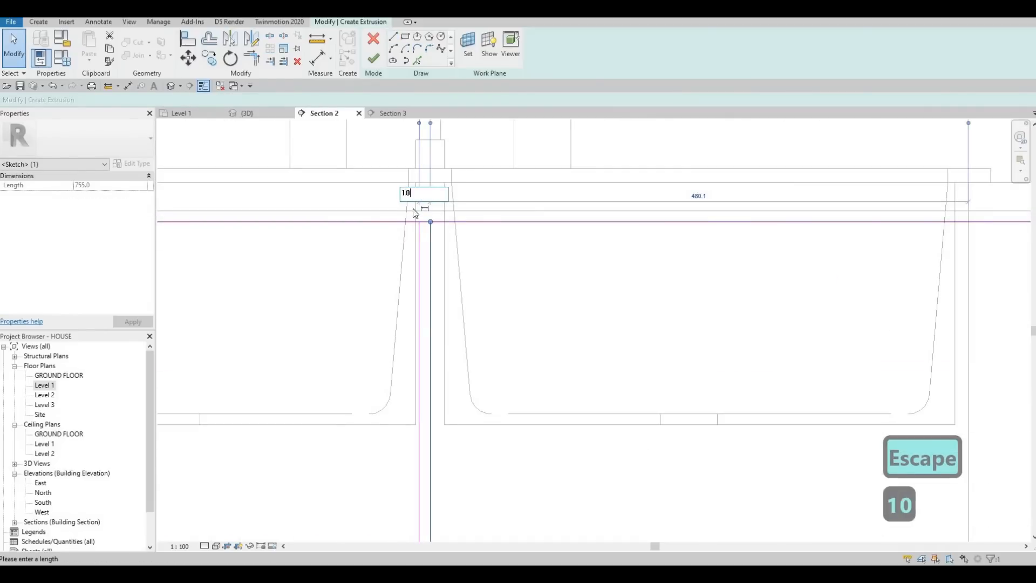
{"action": "key", "text": "Return"}
{"action": "key", "text": "Escape"}
{"action": "key", "text": "Escape"}
{"action": "key", "text": "Escape"}
Step: Nudge both vertical lines together slightly to the right so the pair is centred on the sink's divider
{"action": "left_click", "coordinate": [425, 235], "text": "ctrl"}
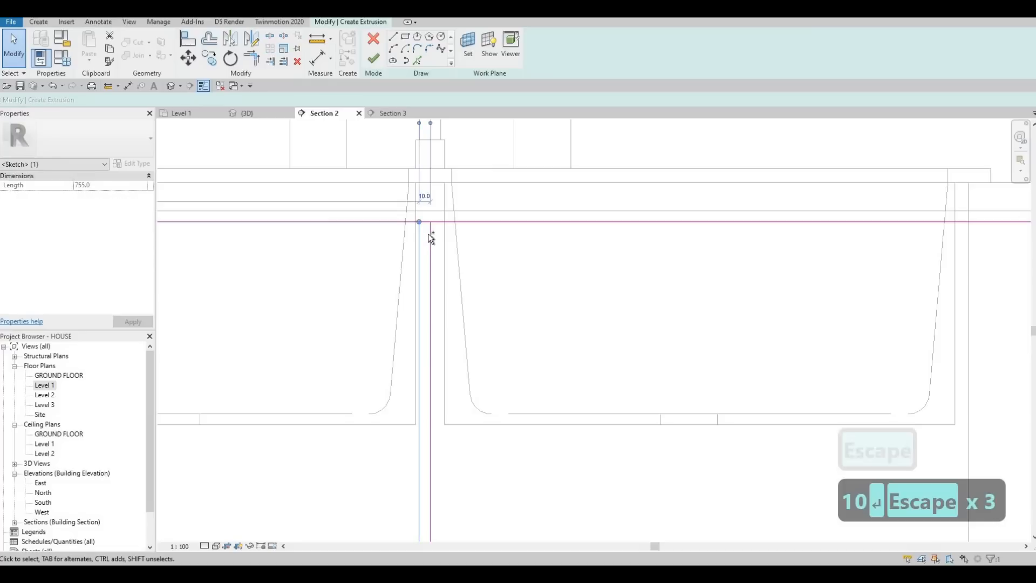
{"action": "left_click", "coordinate": [427, 234], "text": "ctrl"}
{"action": "key", "text": "Right"}
{"action": "key", "text": "Right"}
{"action": "key", "text": "Right"}
{"action": "key", "text": "Right"}
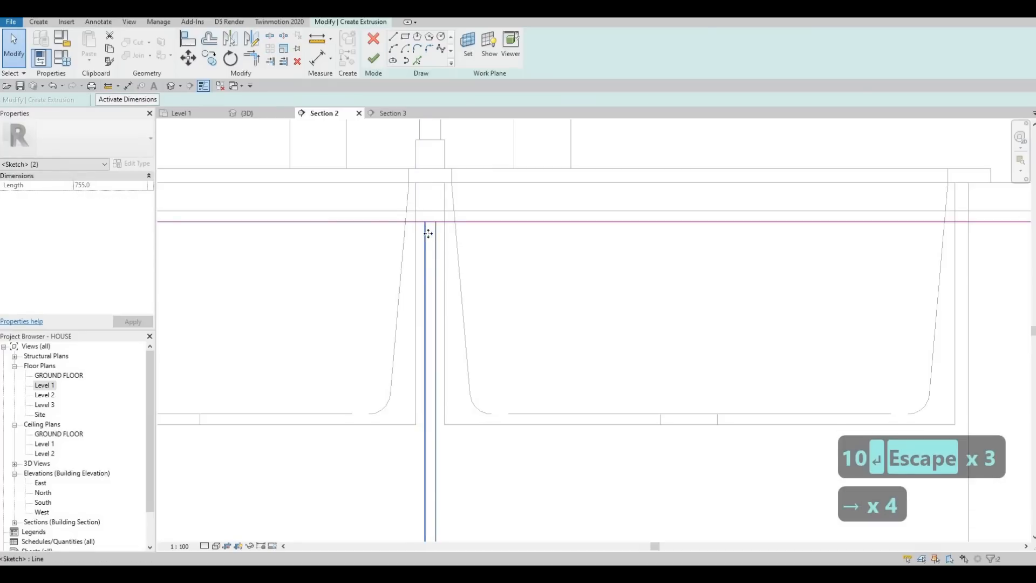
{"action": "key", "text": "Escape"}
Step: Copy the pair of vertical lines 500 horizontally to the right of the sink's centre
{"action": "key", "text": "Escape"}
{"action": "scroll", "coordinate": [428, 291], "scroll_direction": "down", "scroll_amount": 4}
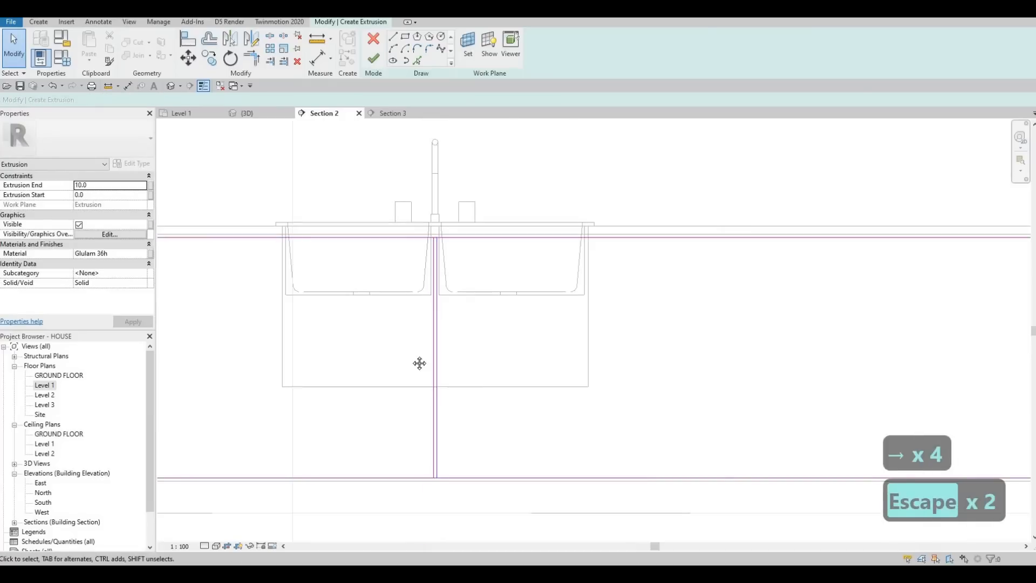
{"action": "key", "text": "Escape"}
{"action": "scroll", "coordinate": [426, 364], "scroll_direction": "down", "scroll_amount": 2}
{"action": "middle_click_drag", "start_coordinate": [447, 377], "coordinate": [425, 335]}
{"action": "scroll", "coordinate": [425, 331], "scroll_direction": "down", "scroll_amount": 1}
{"action": "middle_click_drag", "start_coordinate": [425, 298], "coordinate": [439, 271]}
{"action": "key", "text": "Escape"}
{"action": "scroll", "coordinate": [425, 290], "scroll_direction": "up", "scroll_amount": 4}
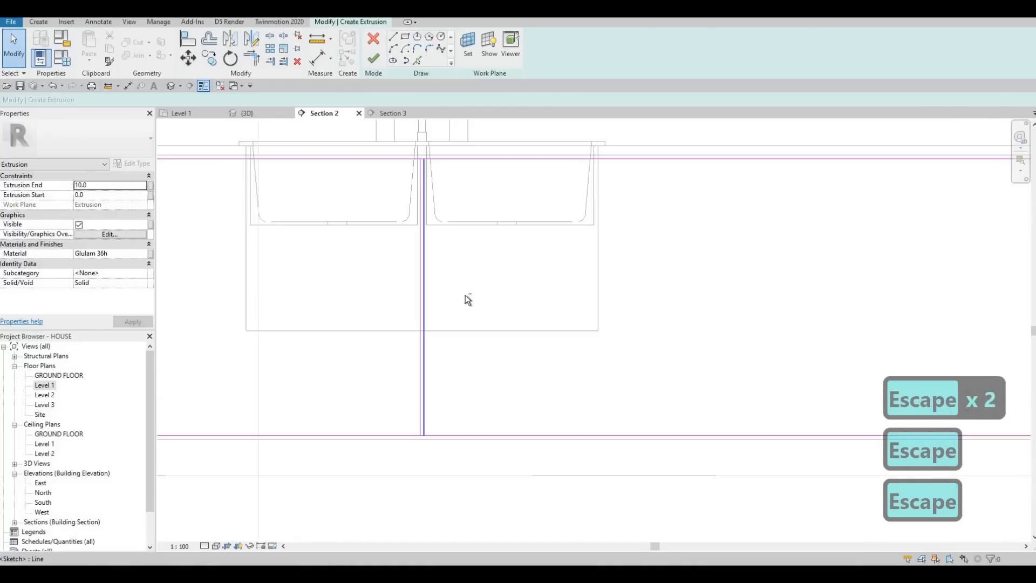
{"action": "left_click_drag", "start_coordinate": [468, 295], "coordinate": [370, 272]}
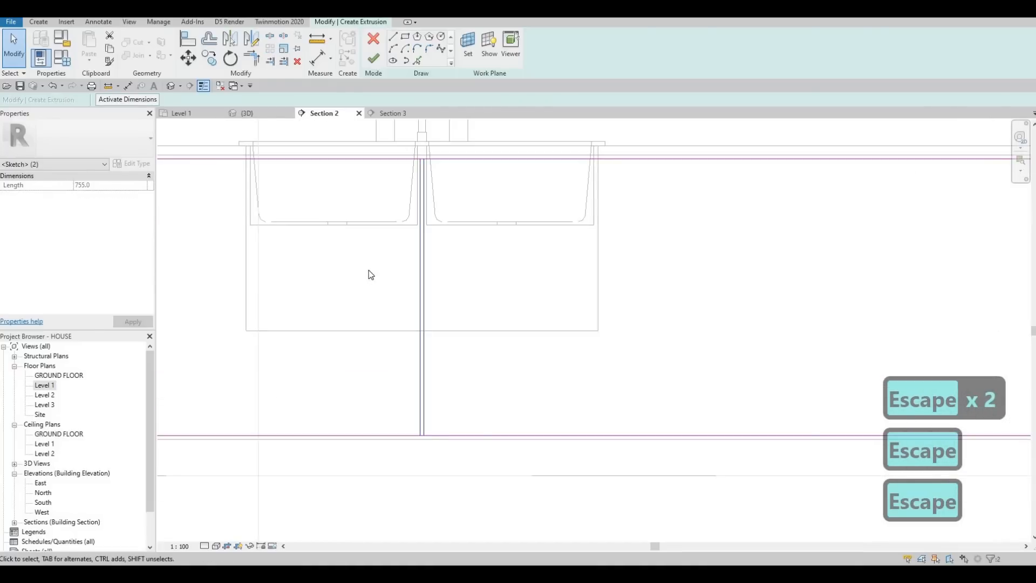
{"action": "key", "text": "c"}
{"action": "key", "text": "o"}
{"action": "left_click", "coordinate": [428, 285]}
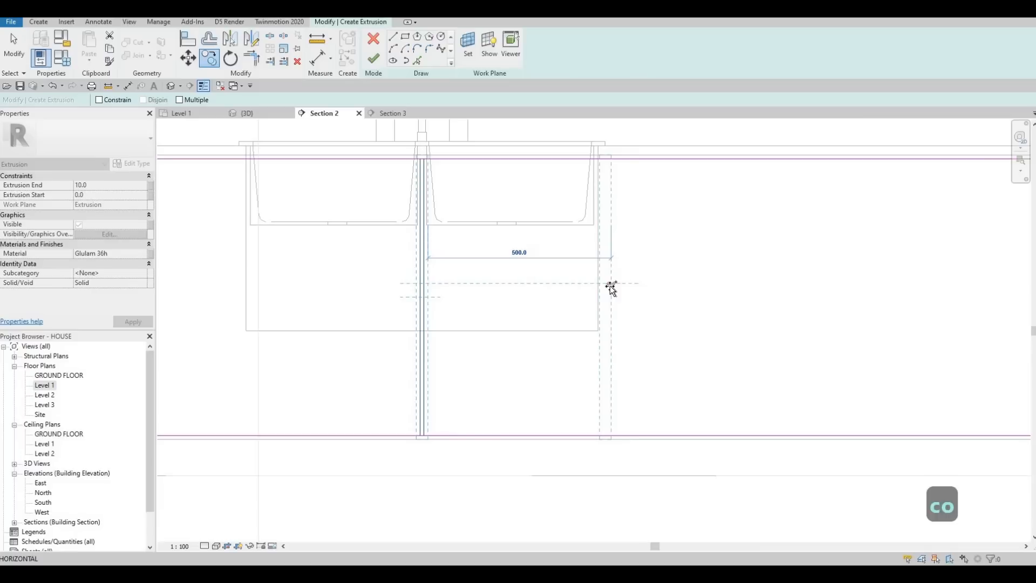
{"action": "left_click", "coordinate": [641, 291]}
{"action": "middle_click_drag", "start_coordinate": [546, 288], "coordinate": [465, 304]}
{"action": "scroll", "coordinate": [469, 303], "scroll_direction": "down", "scroll_amount": 1}
{"action": "key", "text": "Escape"}
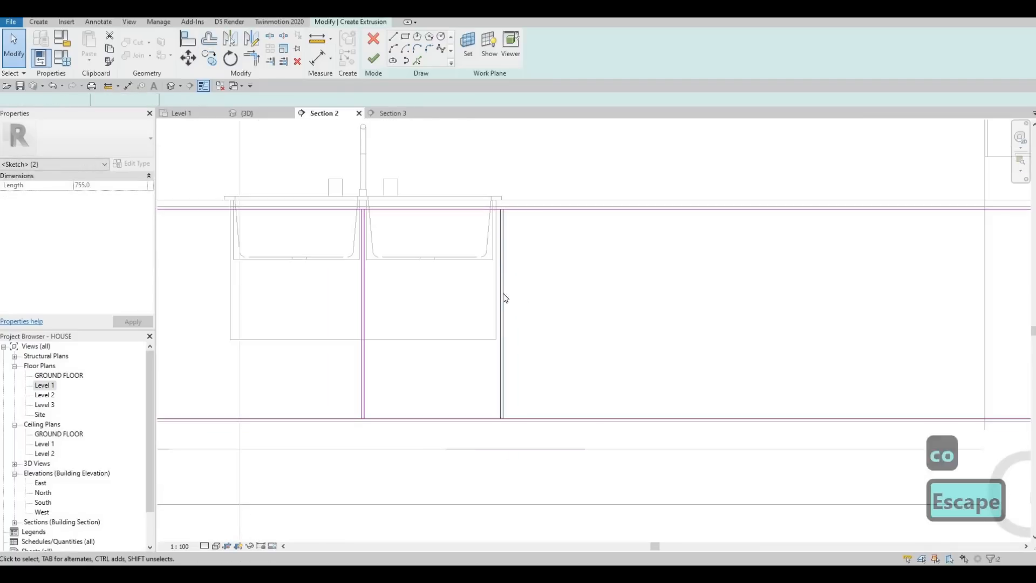
Step: Make four more copies of the copied line pair at 500 spacing toward the right end, using the Multiple option
{"action": "left_click_drag", "start_coordinate": [530, 288], "coordinate": [486, 296]}
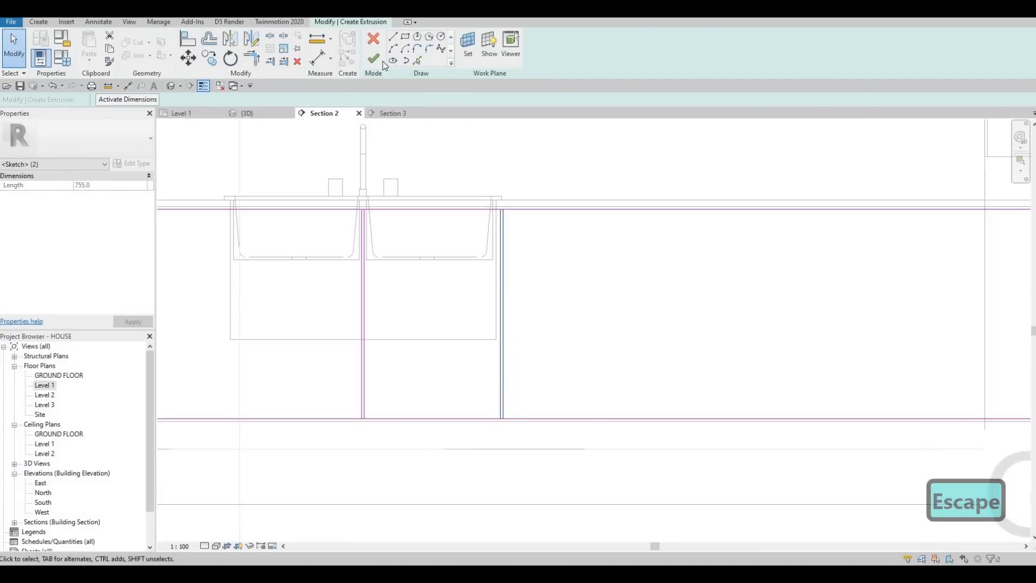
{"action": "key", "text": "c"}
{"action": "key", "text": "o"}
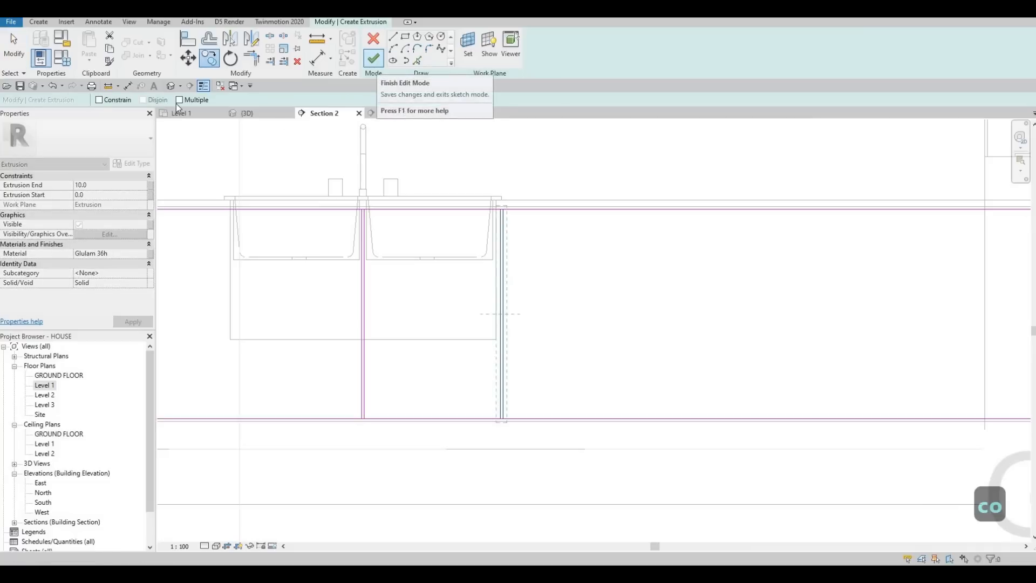
{"action": "left_click", "coordinate": [179, 100]}
{"action": "scroll", "coordinate": [465, 188], "scroll_direction": "up", "scroll_amount": 1}
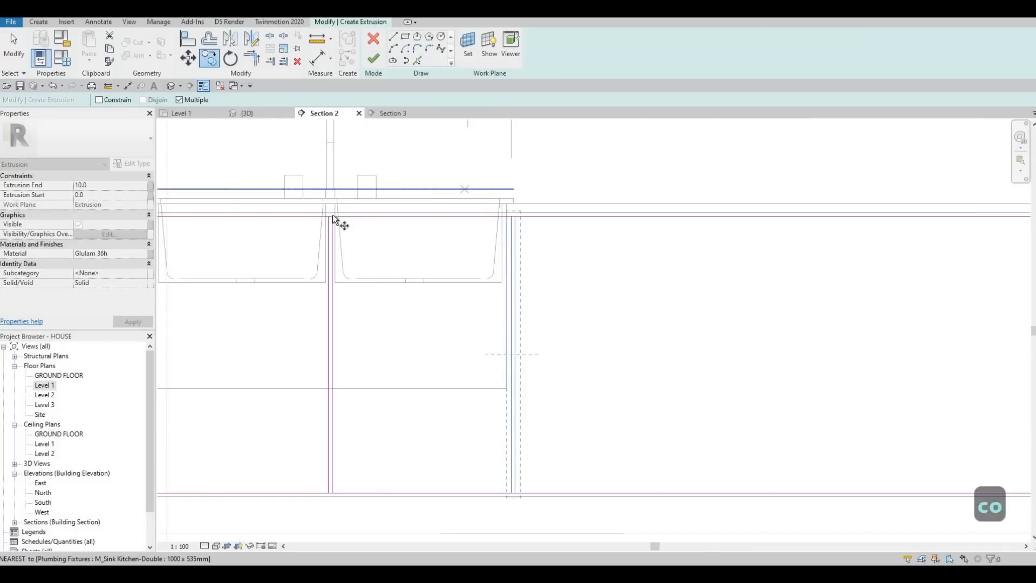
{"action": "left_click", "coordinate": [332, 216]}
{"action": "left_click", "coordinate": [516, 215]}
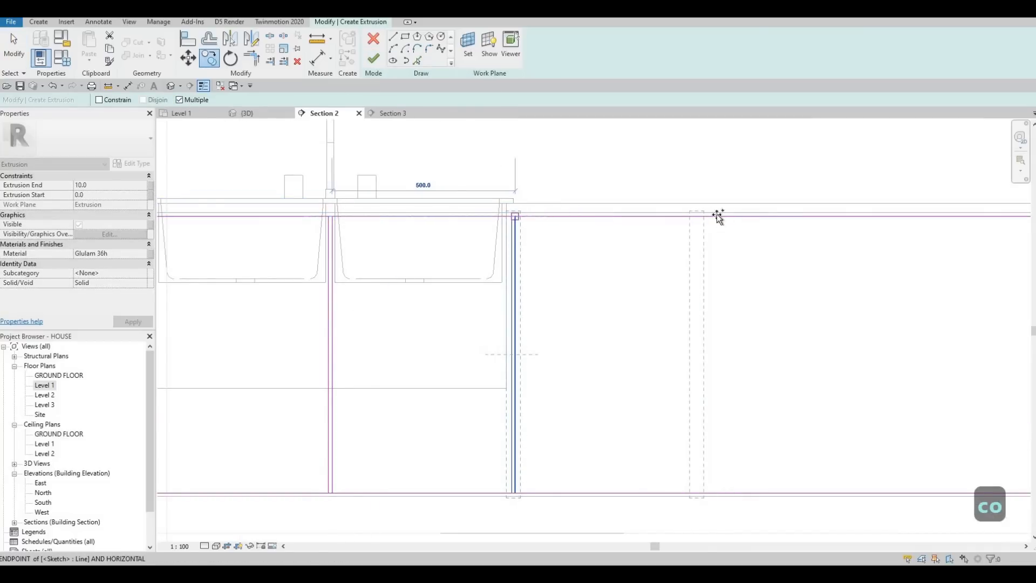
{"action": "middle_click_drag", "start_coordinate": [696, 215], "coordinate": [612, 216]}
{"action": "left_click", "coordinate": [616, 216]}
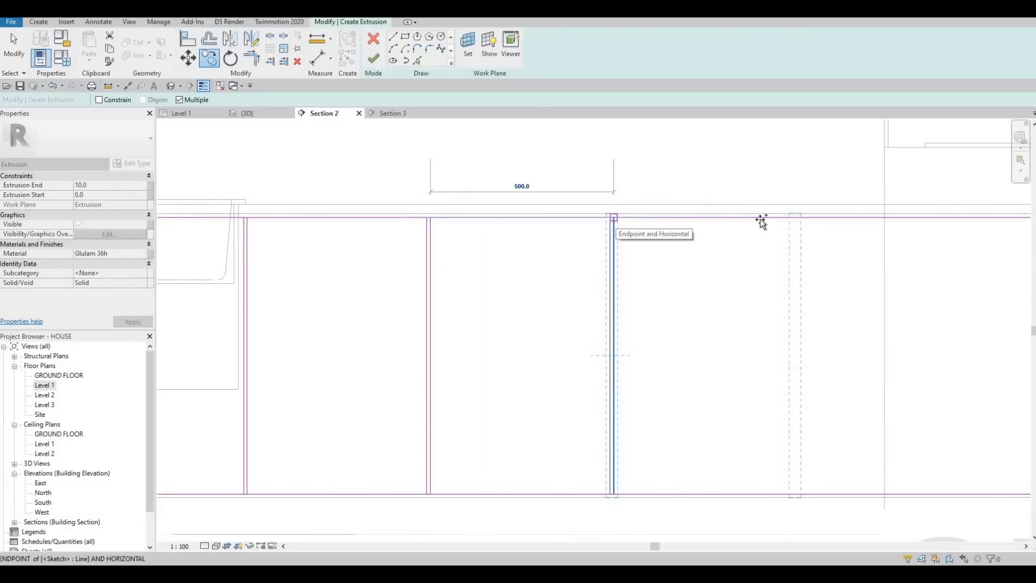
{"action": "left_click", "coordinate": [797, 218]}
{"action": "middle_click_drag", "start_coordinate": [830, 231], "coordinate": [474, 234]}
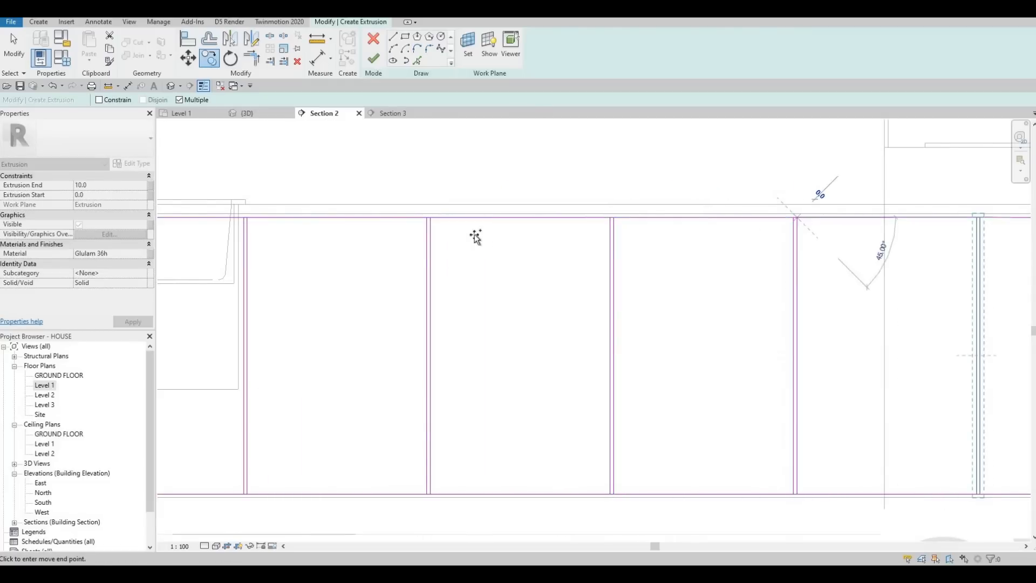
{"action": "scroll", "coordinate": [594, 342], "scroll_direction": "down", "scroll_amount": 3}
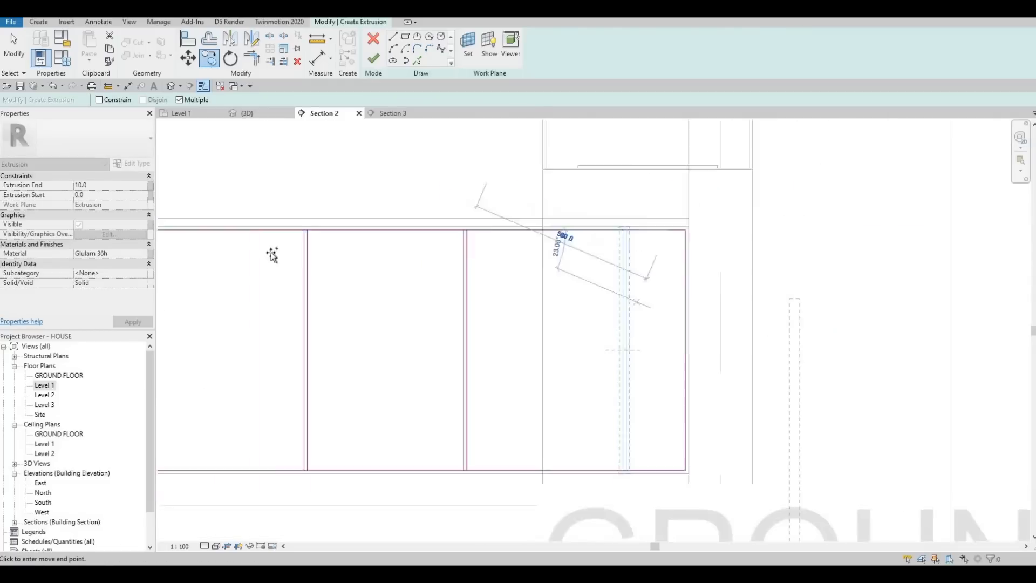
{"action": "middle_click_drag", "start_coordinate": [270, 254], "coordinate": [705, 248]}
{"action": "scroll", "coordinate": [256, 243], "scroll_direction": "down", "scroll_amount": 3}
{"action": "scroll", "coordinate": [705, 247], "scroll_direction": "up", "scroll_amount": 1}
{"action": "scroll", "coordinate": [480, 209], "scroll_direction": "up", "scroll_amount": 3}
{"action": "key", "text": "Escape"}
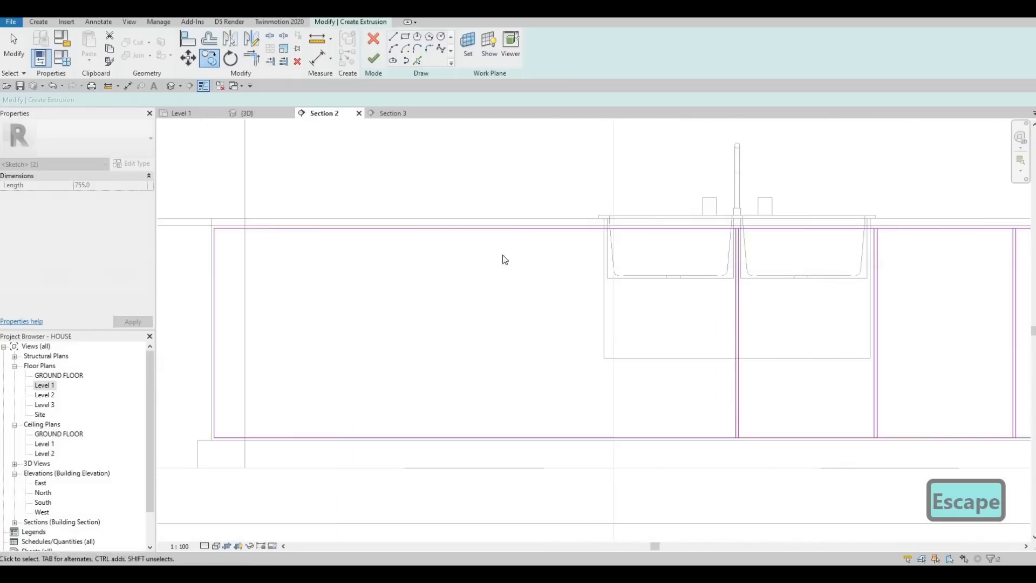
Step: Copy the line pair at the sink's centre 500 horizontally to the left
{"action": "scroll", "coordinate": [768, 314], "scroll_direction": "down", "scroll_amount": 1}
{"action": "middle_click_drag", "start_coordinate": [773, 315], "coordinate": [517, 261]}
{"action": "key", "text": "Escape"}
{"action": "key", "text": "Escape"}
{"action": "left_click_drag", "start_coordinate": [517, 261], "coordinate": [448, 242]}
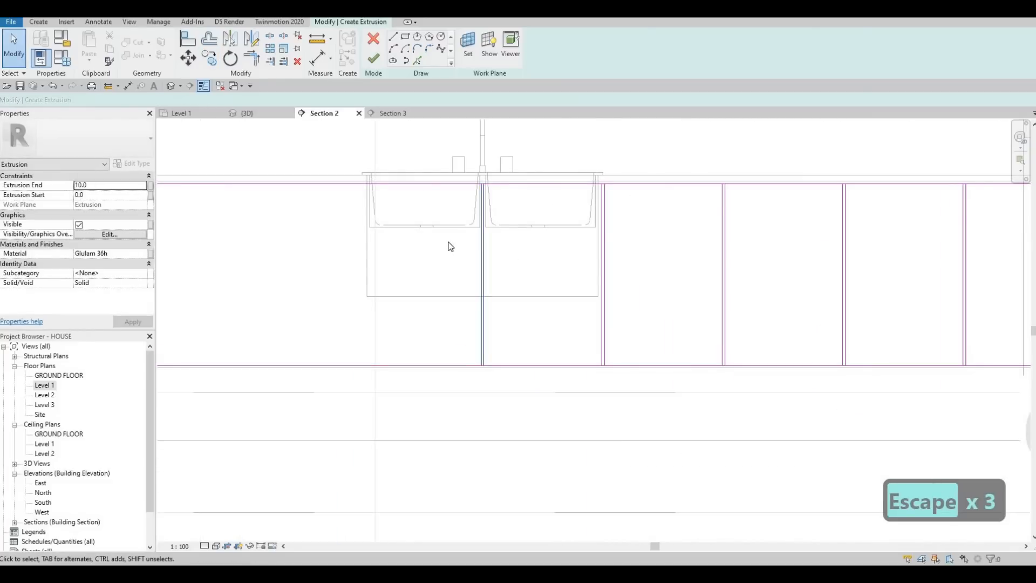
{"action": "key", "text": "c"}
{"action": "key", "text": "o"}
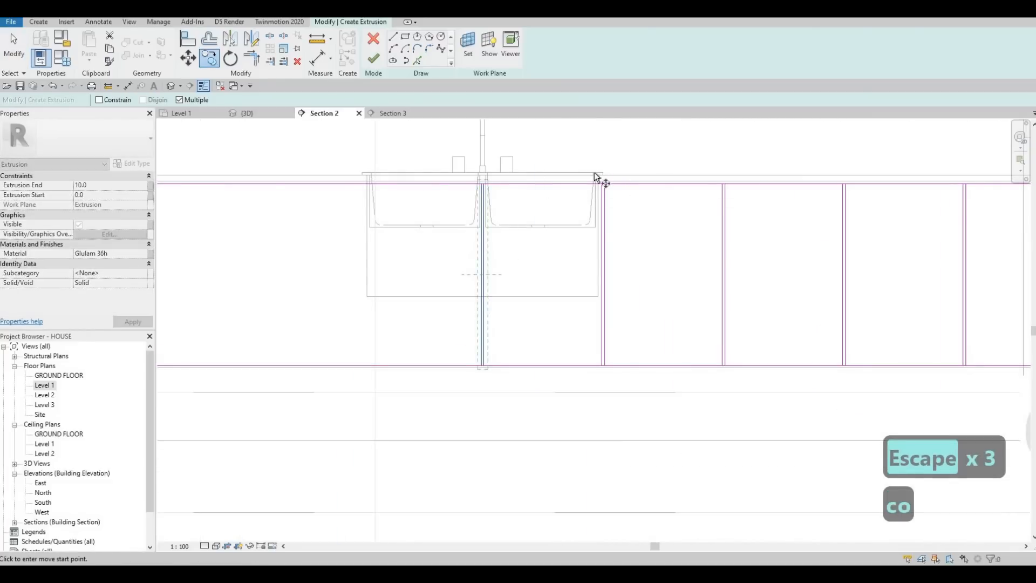
{"action": "scroll", "coordinate": [593, 216], "scroll_direction": "up", "scroll_amount": 4}
{"action": "left_click", "coordinate": [593, 219]}
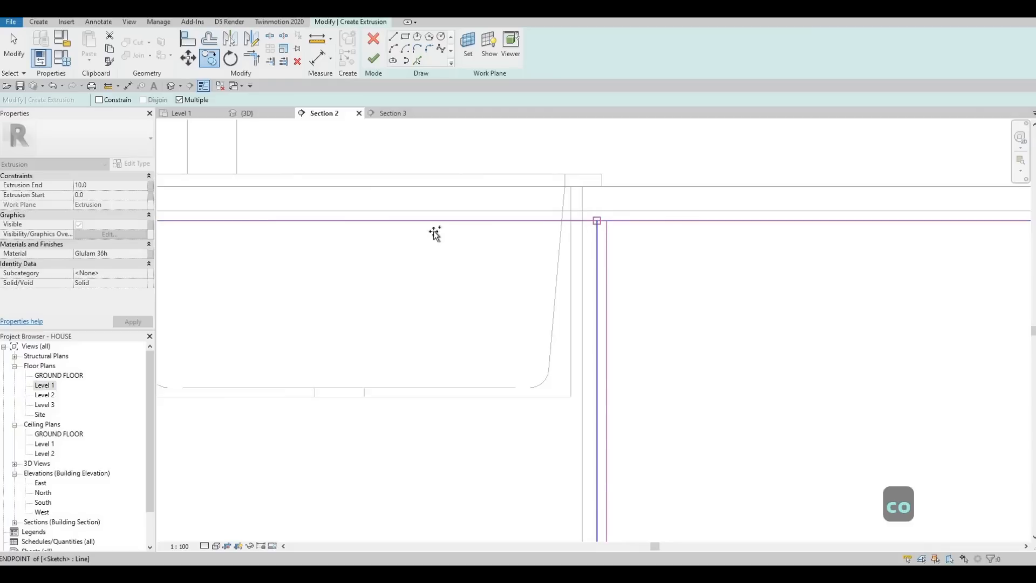
{"action": "scroll", "coordinate": [416, 199], "scroll_direction": "down", "scroll_amount": 2}
{"action": "middle_click_drag", "start_coordinate": [416, 199], "coordinate": [566, 189]}
{"action": "scroll", "coordinate": [550, 212], "scroll_direction": "up", "scroll_amount": 4}
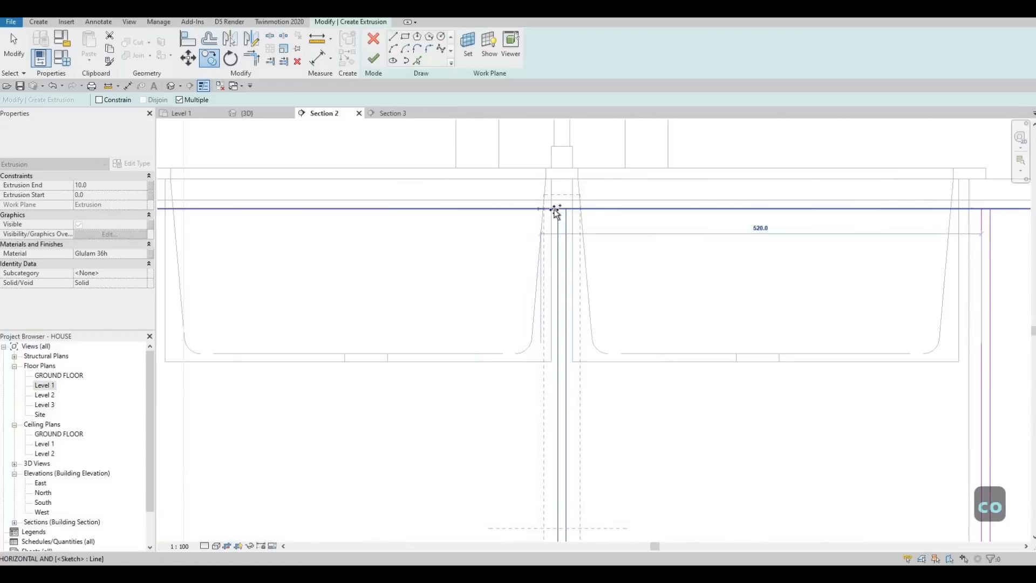
{"action": "scroll", "coordinate": [347, 212], "scroll_direction": "down", "scroll_amount": 3}
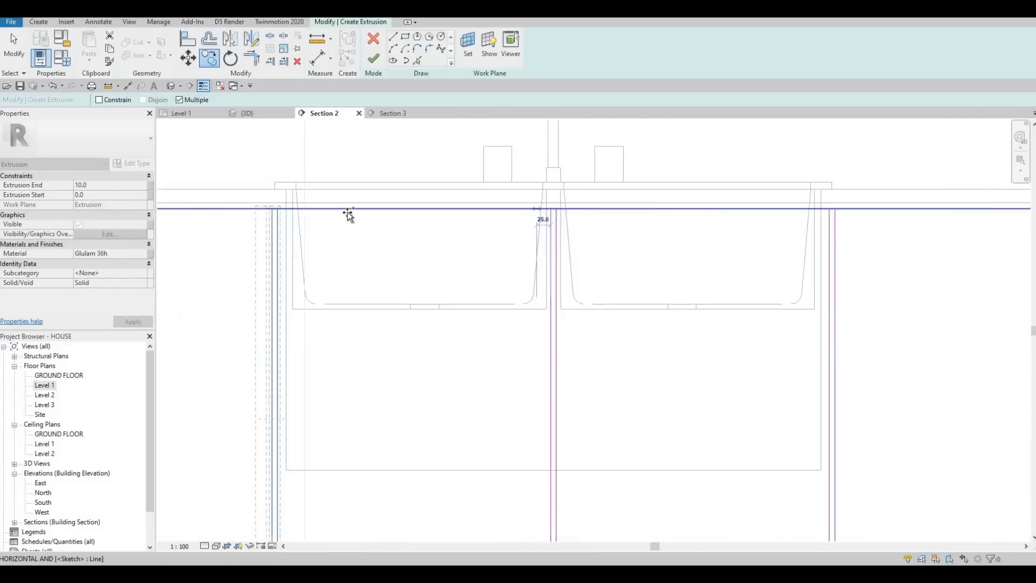
Step: Add two further copies of the line pair at 500 spacing toward the left end of the rectangle and end copying
{"action": "middle_click_drag", "start_coordinate": [521, 202], "coordinate": [756, 191]}
{"action": "scroll", "coordinate": [757, 191], "scroll_direction": "down", "scroll_amount": 3}
{"action": "scroll", "coordinate": [498, 190], "scroll_direction": "up", "scroll_amount": 4}
{"action": "scroll", "coordinate": [502, 190], "scroll_direction": "up", "scroll_amount": 3}
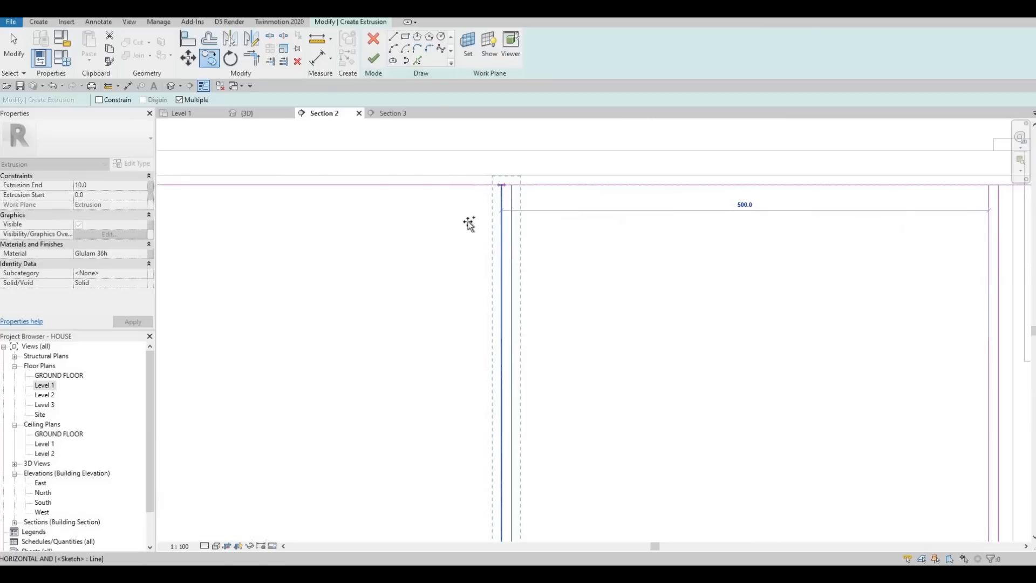
{"action": "scroll", "coordinate": [463, 219], "scroll_direction": "down", "scroll_amount": 5}
{"action": "middle_click_drag", "start_coordinate": [360, 247], "coordinate": [460, 212]}
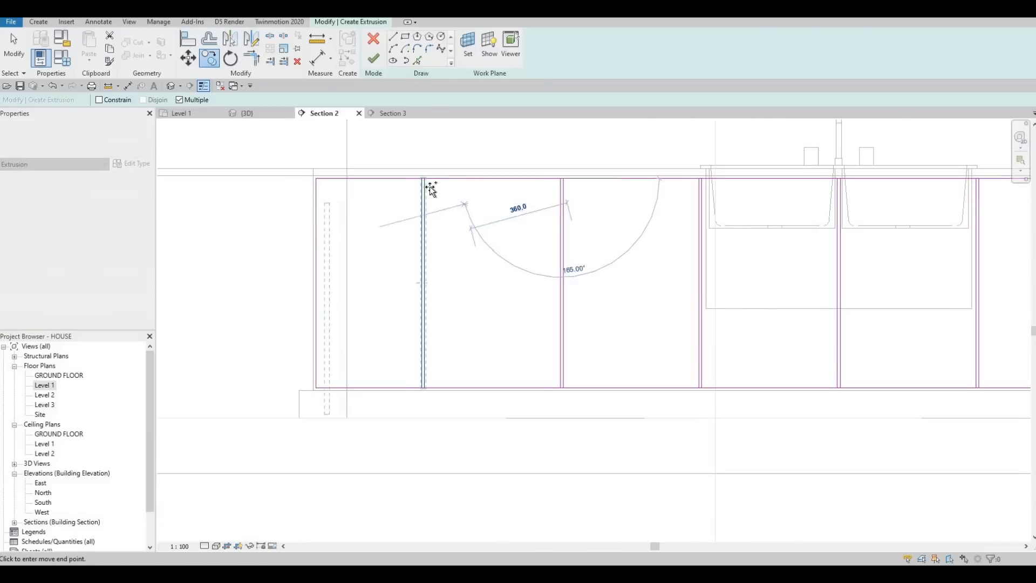
{"action": "scroll", "coordinate": [436, 185], "scroll_direction": "up", "scroll_amount": 2}
{"action": "scroll", "coordinate": [377, 219], "scroll_direction": "down", "scroll_amount": 5}
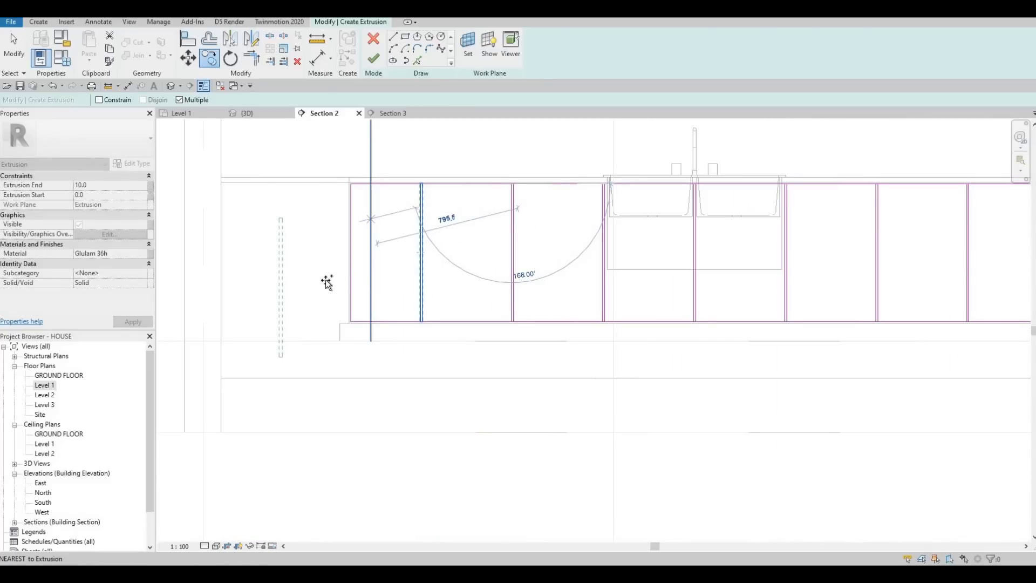
{"action": "middle_click_drag", "start_coordinate": [326, 282], "coordinate": [341, 293]}
{"action": "scroll", "coordinate": [341, 293], "scroll_direction": "down", "scroll_amount": 2}
{"action": "key", "text": "Escape"}
{"action": "key", "text": "Escape"}
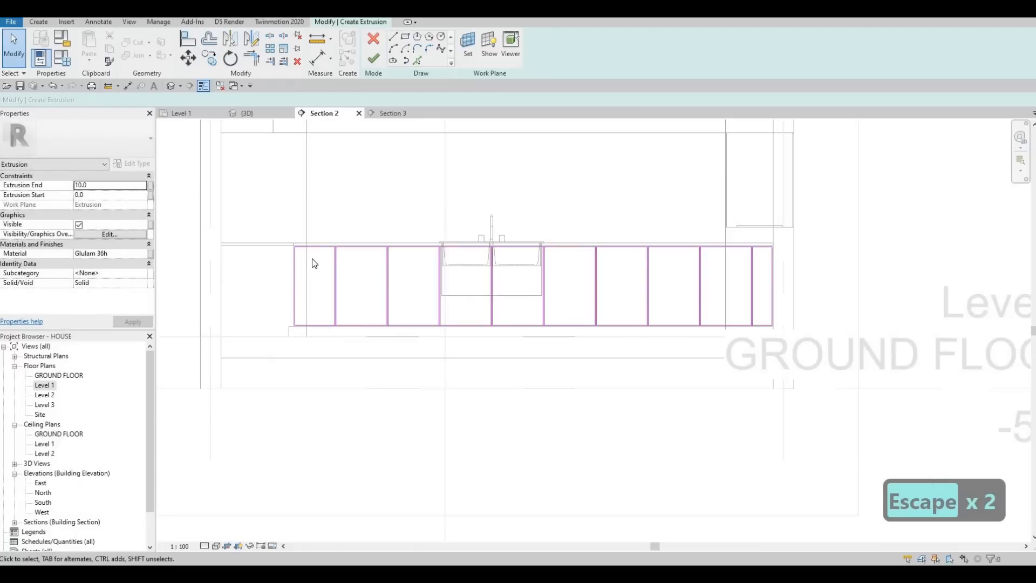
{"action": "scroll", "coordinate": [313, 272], "scroll_direction": "up", "scroll_amount": 3}
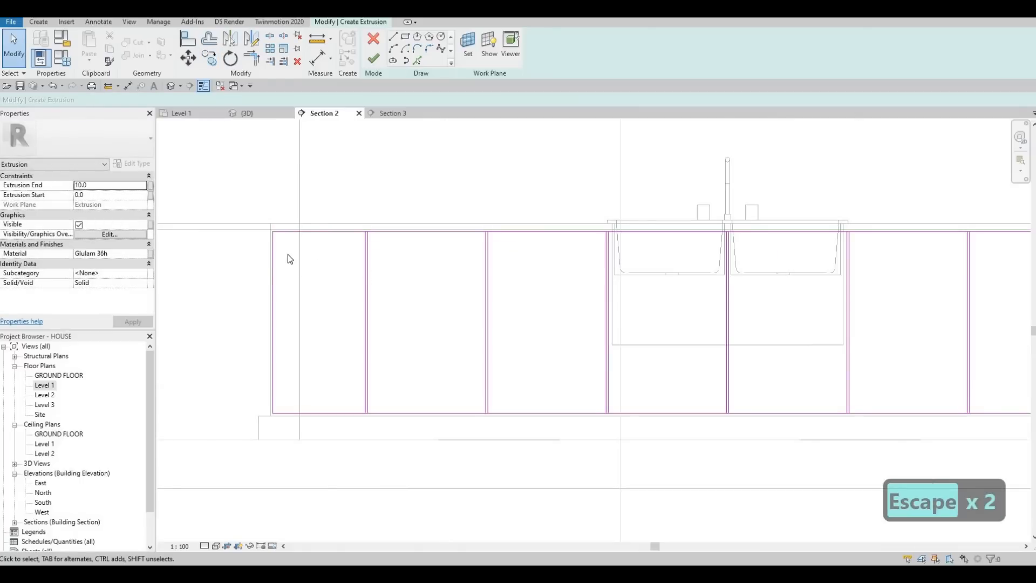
Step: Examine the vertical line pairs in the extrusion sketch between the rectangle's left end and the sink area
{"action": "middle_click_drag", "start_coordinate": [542, 231], "coordinate": [440, 223]}
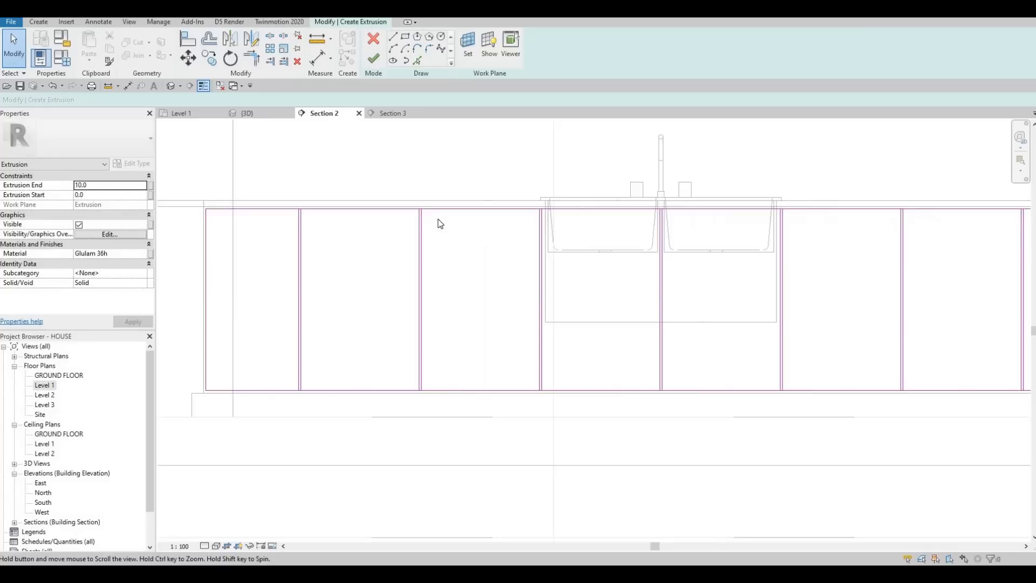
{"action": "scroll", "coordinate": [440, 223], "scroll_direction": "down", "scroll_amount": 4}
{"action": "middle_click_drag", "start_coordinate": [509, 246], "coordinate": [490, 217]}
{"action": "key", "text": "Escape"}
{"action": "scroll", "coordinate": [451, 217], "scroll_direction": "up", "scroll_amount": 4}
{"action": "scroll", "coordinate": [324, 216], "scroll_direction": "up", "scroll_amount": 1}
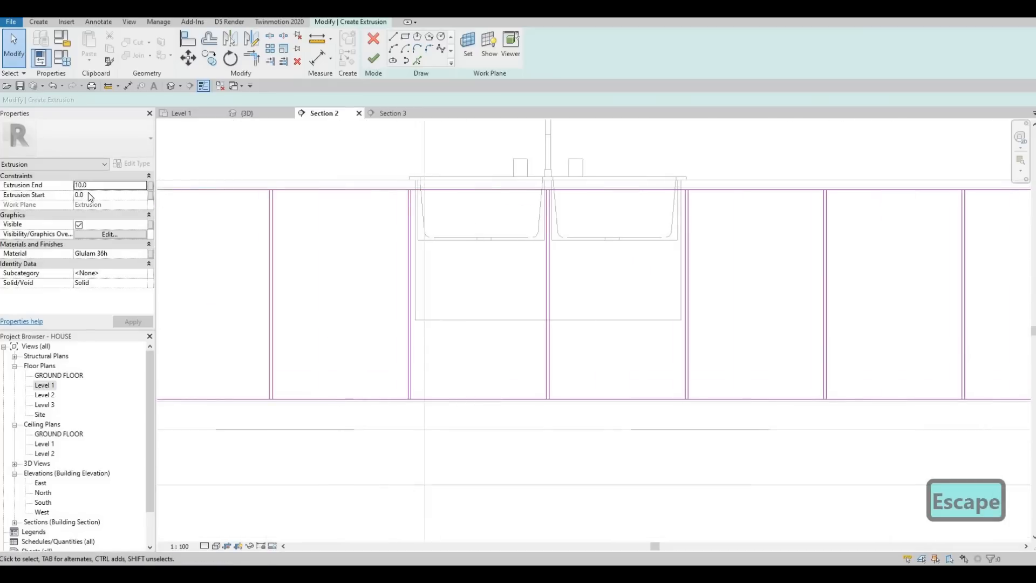
{"action": "middle_click_drag", "start_coordinate": [497, 271], "coordinate": [644, 269]}
{"action": "scroll", "coordinate": [643, 269], "scroll_direction": "down", "scroll_amount": 1}
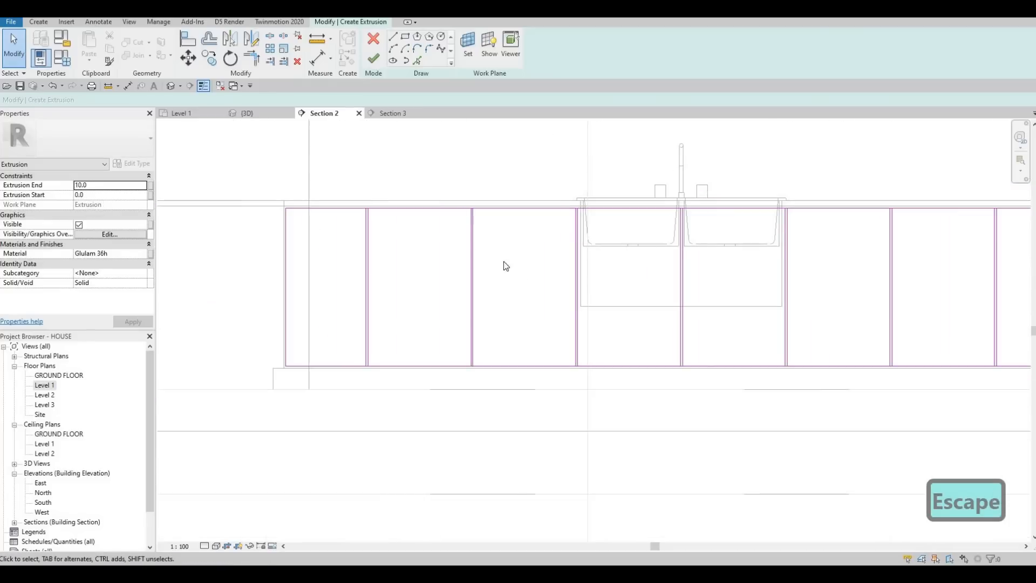
{"action": "key", "text": "Escape"}
{"action": "middle_click_drag", "start_coordinate": [458, 248], "coordinate": [420, 258]}
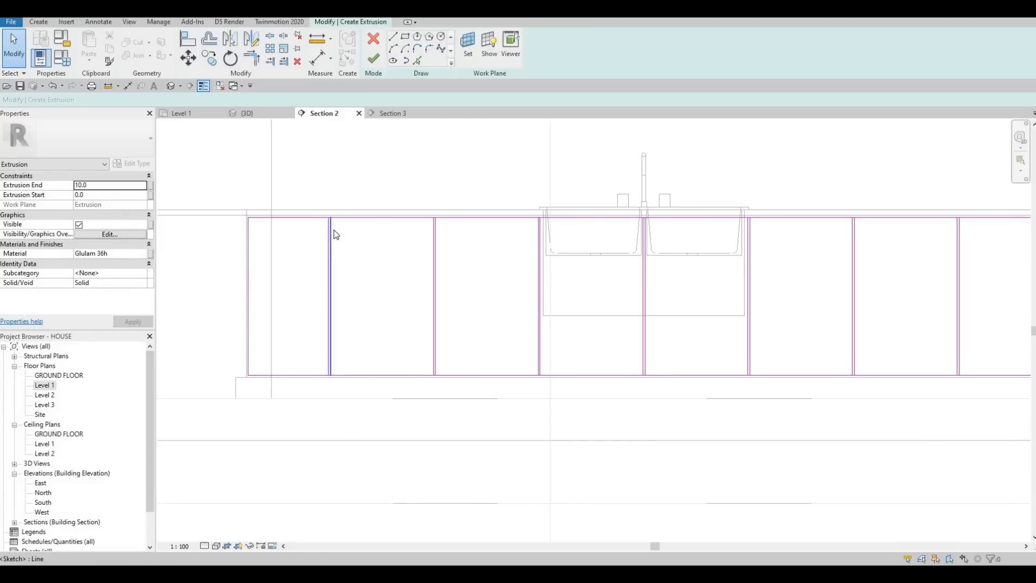
Step: Split the sketch rectangle's top line at the left-hand lines of the two leftmost vertical pairs
{"action": "key", "text": "s"}
{"action": "key", "text": "l"}
{"action": "scroll", "coordinate": [334, 199], "scroll_direction": "up", "scroll_amount": 3}
{"action": "scroll", "coordinate": [329, 205], "scroll_direction": "up", "scroll_amount": 2}
{"action": "left_click", "coordinate": [329, 205]}
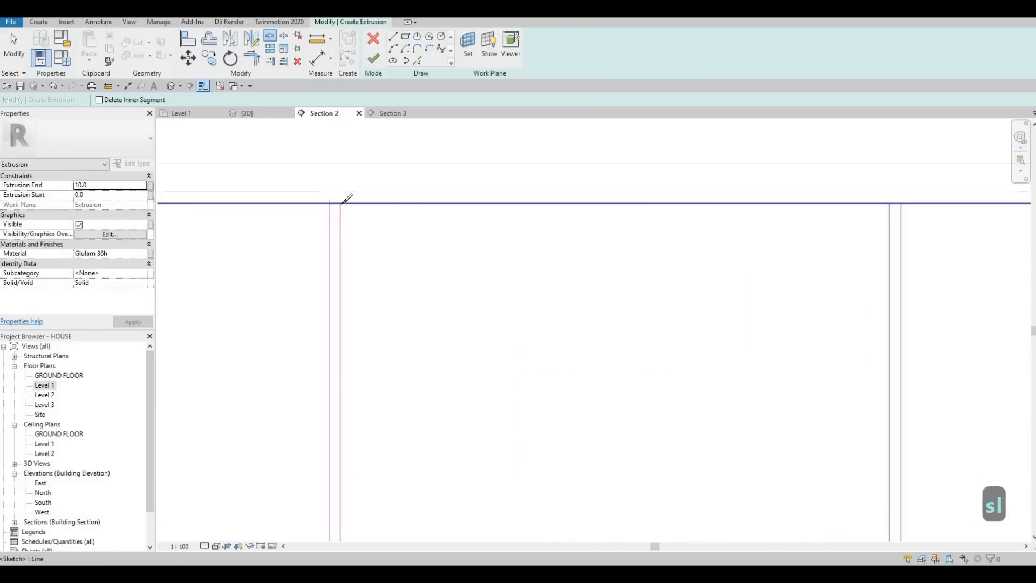
{"action": "scroll", "coordinate": [398, 206], "scroll_direction": "down", "scroll_amount": 1}
{"action": "scroll", "coordinate": [547, 214], "scroll_direction": "down", "scroll_amount": 1}
{"action": "middle_click_drag", "start_coordinate": [701, 207], "coordinate": [529, 211]}
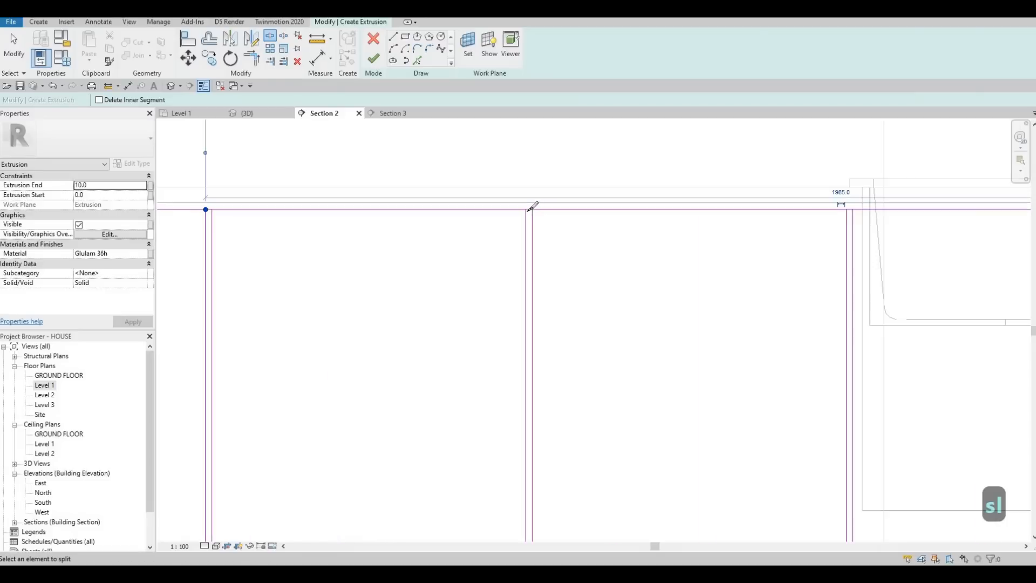
{"action": "left_click", "coordinate": [526, 209]}
Step: Split the top line at the left-hand line of each of the three pairs around the sink
{"action": "middle_click_drag", "start_coordinate": [846, 209], "coordinate": [458, 207]}
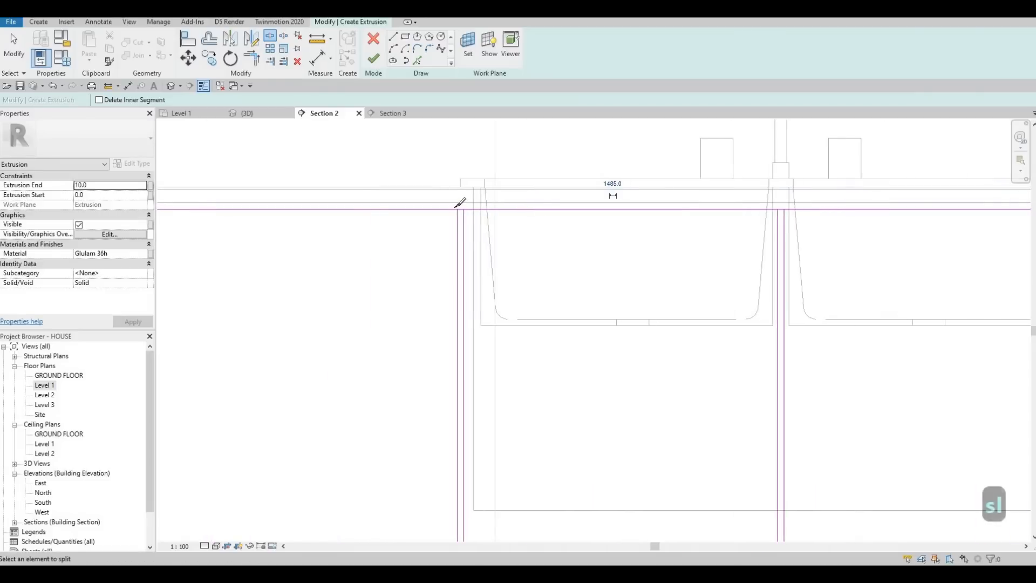
{"action": "scroll", "coordinate": [458, 207], "scroll_direction": "up", "scroll_amount": 2}
{"action": "left_click", "coordinate": [456, 205]}
{"action": "scroll", "coordinate": [456, 207], "scroll_direction": "down", "scroll_amount": 3}
{"action": "middle_click_drag", "start_coordinate": [635, 202], "coordinate": [567, 224]}
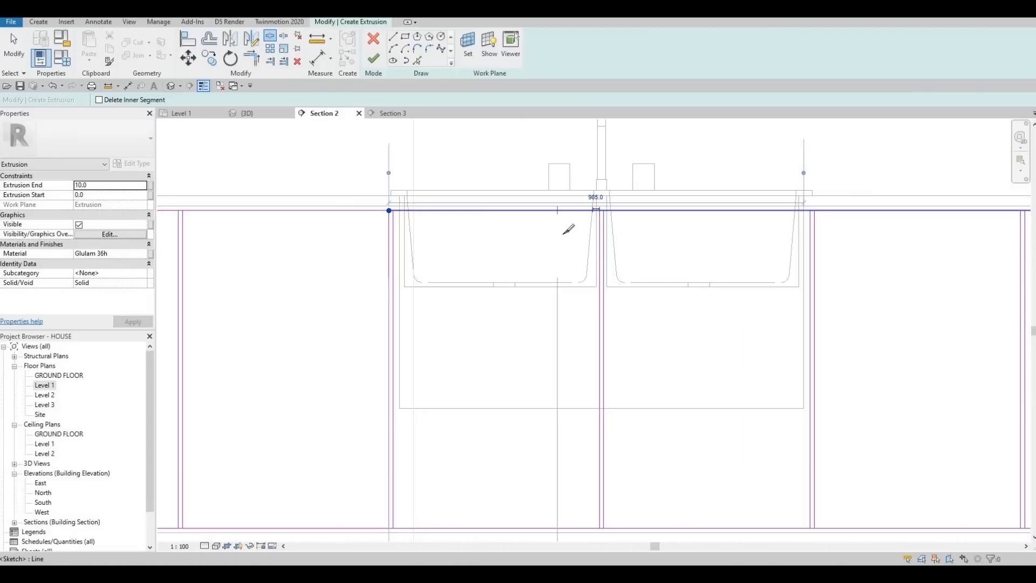
{"action": "scroll", "coordinate": [567, 218], "scroll_direction": "up", "scroll_amount": 4}
{"action": "left_click", "coordinate": [556, 216]}
{"action": "scroll", "coordinate": [502, 215], "scroll_direction": "down", "scroll_amount": 4}
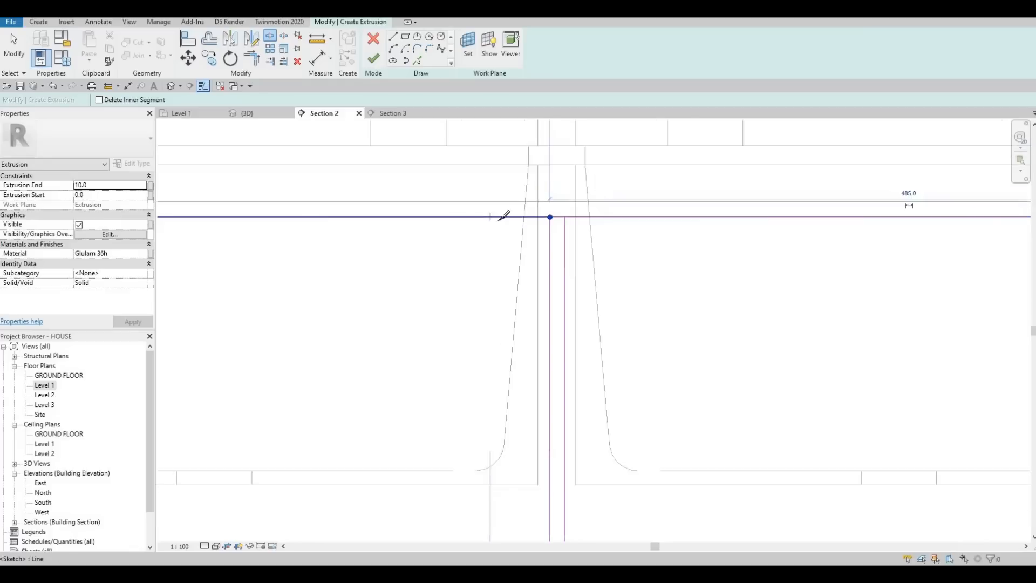
{"action": "middle_click_drag", "start_coordinate": [818, 220], "coordinate": [480, 256]}
{"action": "scroll", "coordinate": [480, 256], "scroll_direction": "up", "scroll_amount": 2}
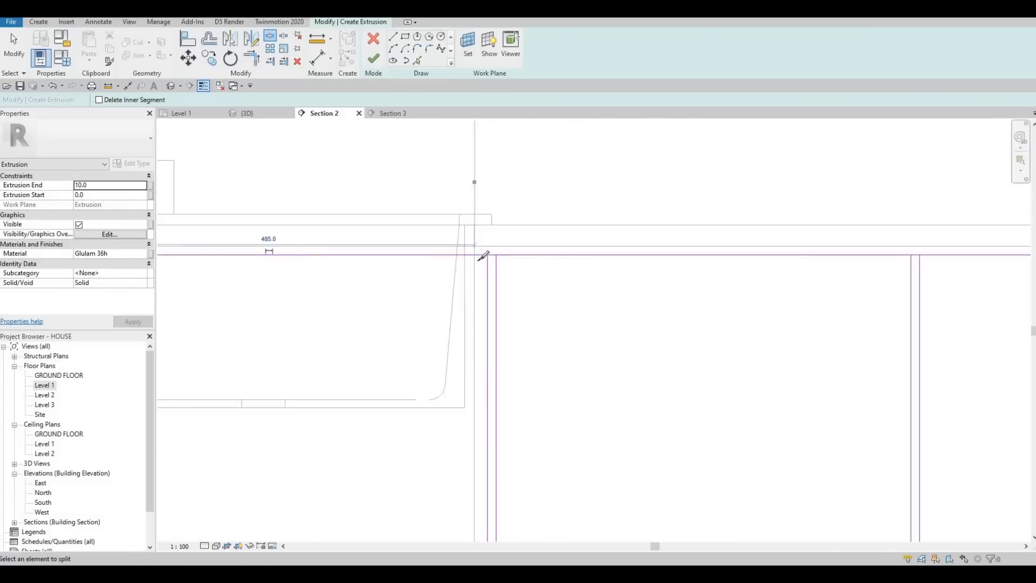
{"action": "left_click", "coordinate": [473, 258]}
Step: Split the top line at the left-hand line of each remaining pair toward the rectangle's right end
{"action": "scroll", "coordinate": [567, 253], "scroll_direction": "down", "scroll_amount": 4}
{"action": "middle_click_drag", "start_coordinate": [683, 240], "coordinate": [557, 238]}
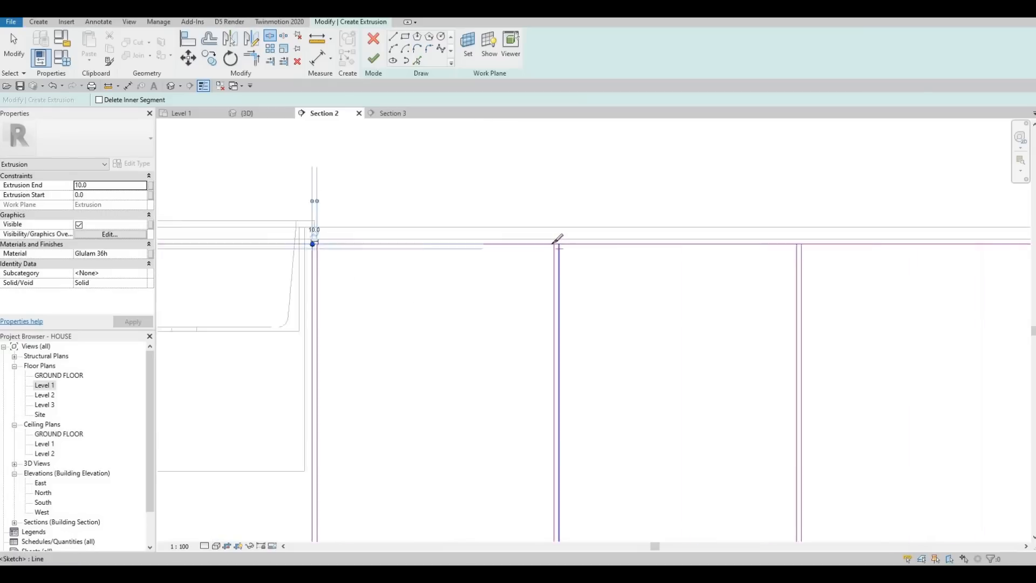
{"action": "scroll", "coordinate": [557, 238], "scroll_direction": "up", "scroll_amount": 2}
{"action": "left_click", "coordinate": [926, 245]}
{"action": "left_click", "coordinate": [919, 243]}
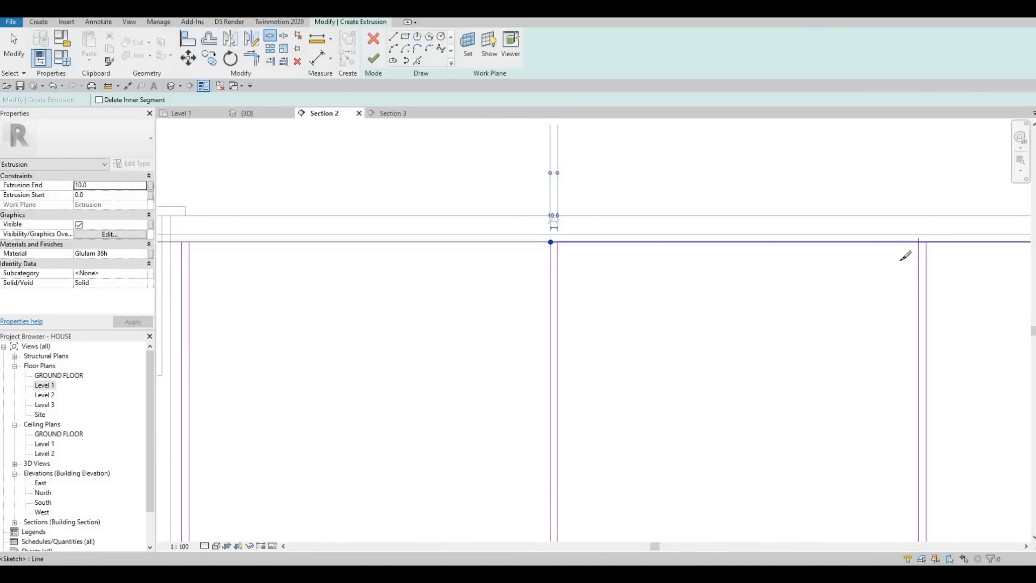
{"action": "middle_click_drag", "start_coordinate": [618, 247], "coordinate": [514, 253]}
{"action": "scroll", "coordinate": [514, 253], "scroll_direction": "down", "scroll_amount": 3}
{"action": "middle_click_drag", "start_coordinate": [782, 249], "coordinate": [533, 247]}
{"action": "scroll", "coordinate": [533, 247], "scroll_direction": "up", "scroll_amount": 2}
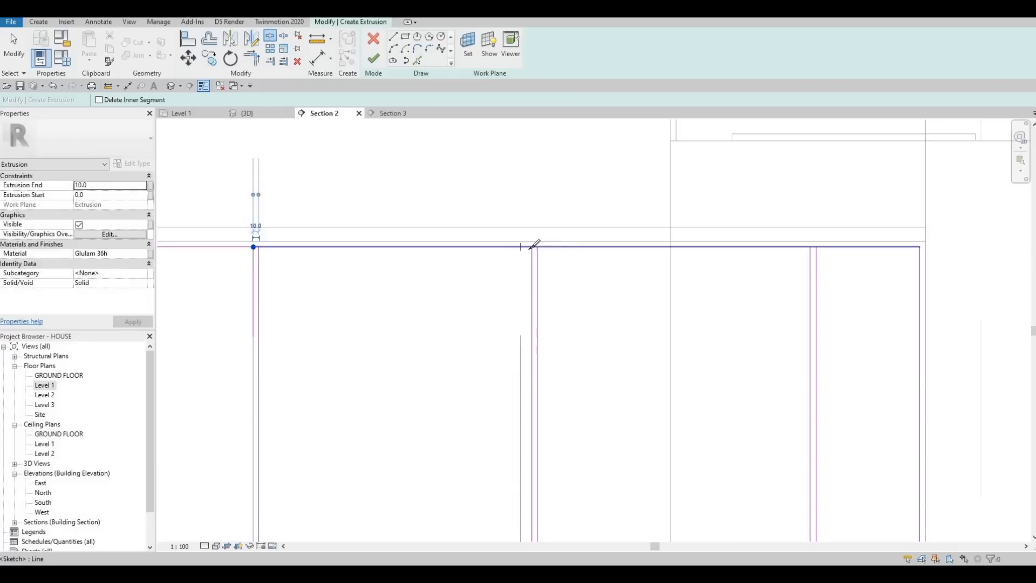
{"action": "left_click", "coordinate": [811, 247]}
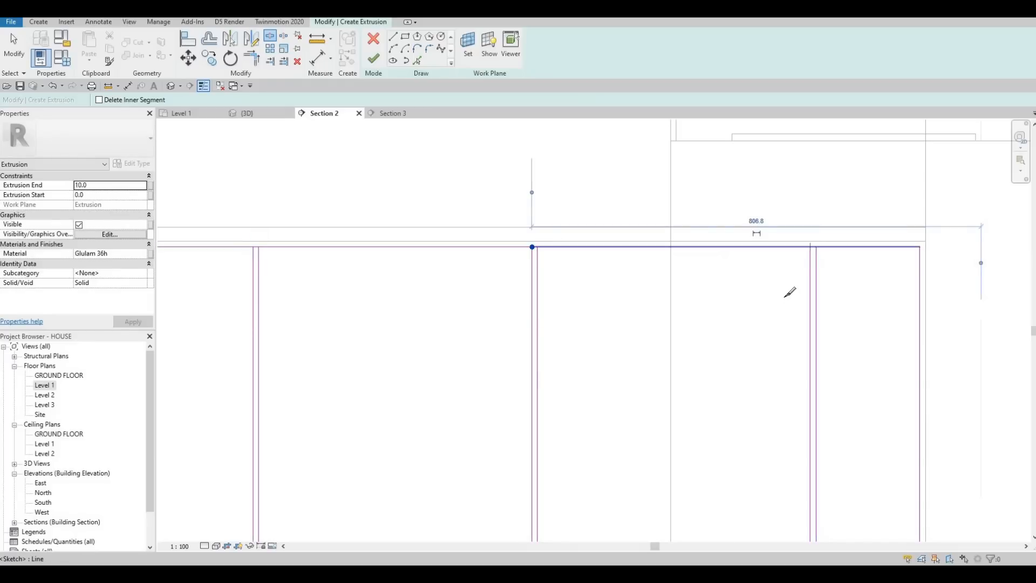
Step: Split the bottom line at the left-hand line of each of the four rightmost pairs
{"action": "middle_click_drag", "start_coordinate": [772, 362], "coordinate": [767, 302]}
{"action": "scroll", "coordinate": [788, 362], "scroll_direction": "down", "scroll_amount": 3}
{"action": "middle_click_drag", "start_coordinate": [792, 426], "coordinate": [798, 331]}
{"action": "scroll", "coordinate": [797, 328], "scroll_direction": "up", "scroll_amount": 6}
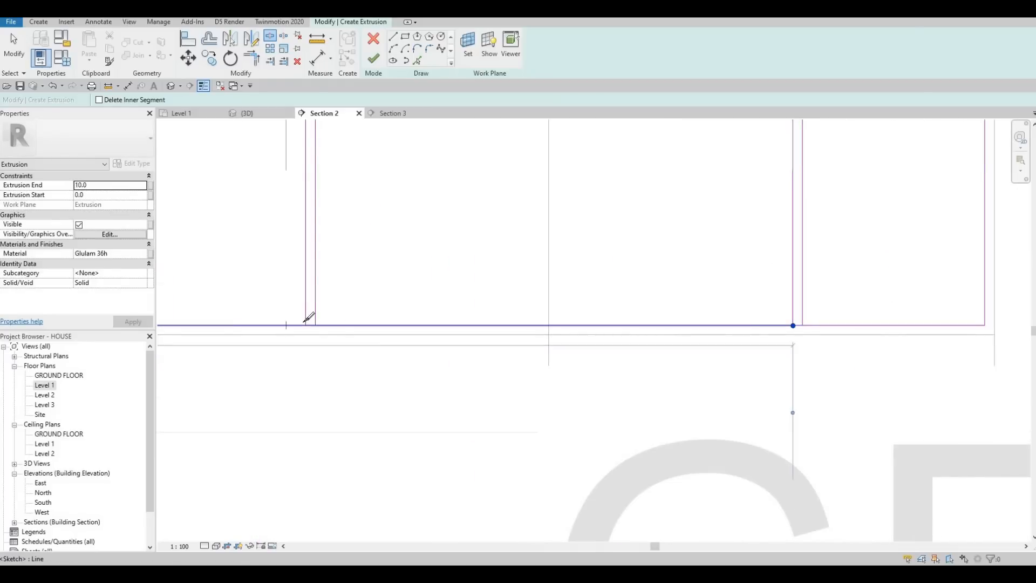
{"action": "left_click", "coordinate": [306, 325]}
{"action": "scroll", "coordinate": [323, 372], "scroll_direction": "down", "scroll_amount": 2}
{"action": "middle_click_drag", "start_coordinate": [308, 397], "coordinate": [634, 358]}
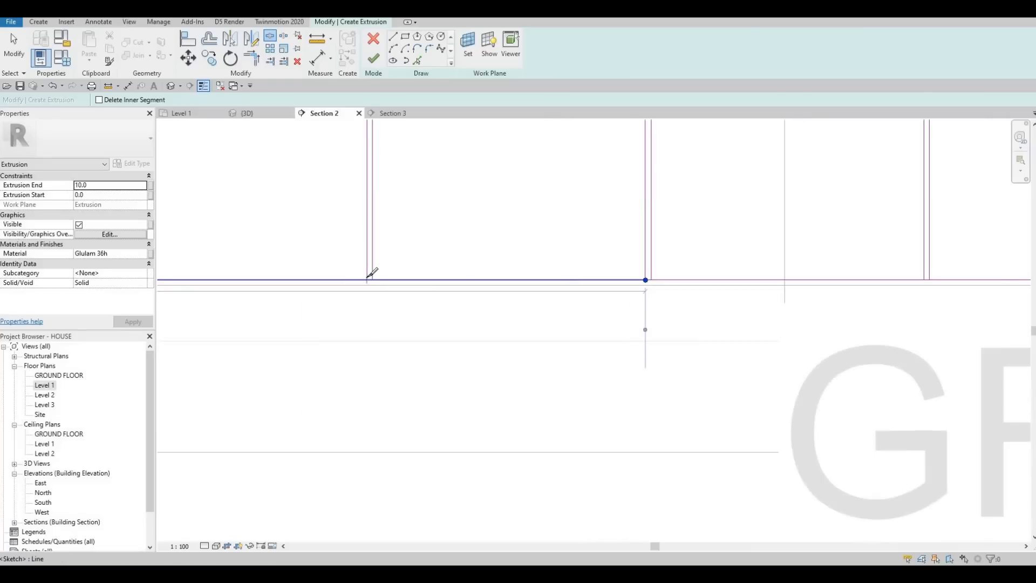
{"action": "scroll", "coordinate": [368, 279], "scroll_direction": "up", "scroll_amount": 2}
{"action": "left_click", "coordinate": [365, 277]}
{"action": "middle_click_drag", "start_coordinate": [185, 276], "coordinate": [596, 275]}
{"action": "scroll", "coordinate": [596, 276], "scroll_direction": "down", "scroll_amount": 3}
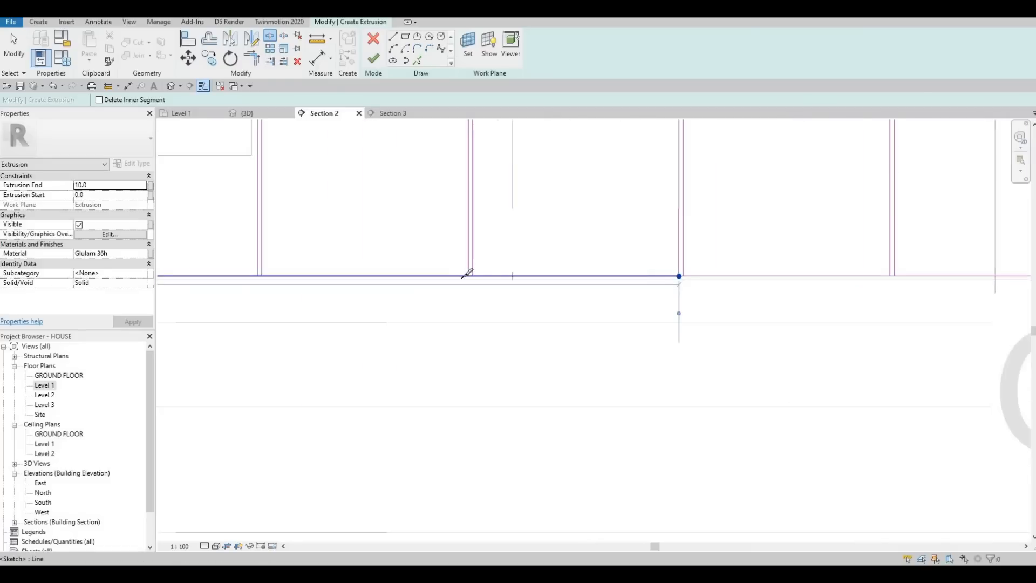
{"action": "scroll", "coordinate": [482, 273], "scroll_direction": "up", "scroll_amount": 2}
{"action": "left_click", "coordinate": [480, 278]}
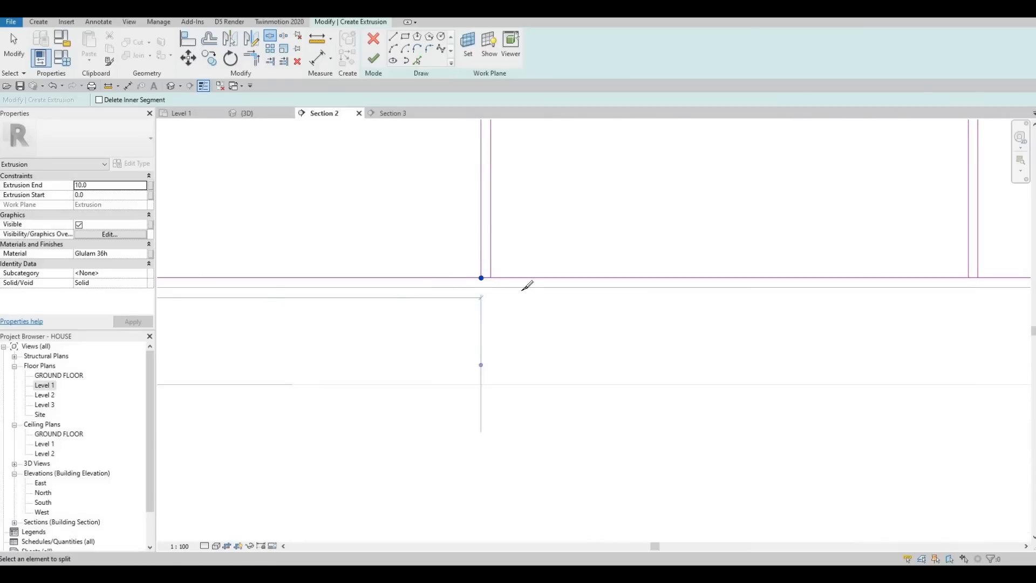
Step: Split the bottom line at the left-hand line of each of the three pairs below the sink
{"action": "scroll", "coordinate": [515, 288], "scroll_direction": "down", "scroll_amount": 5}
{"action": "middle_click_drag", "start_coordinate": [386, 285], "coordinate": [534, 284]}
{"action": "scroll", "coordinate": [402, 281], "scroll_direction": "up", "scroll_amount": 6}
{"action": "left_click", "coordinate": [384, 288]}
{"action": "scroll", "coordinate": [384, 287], "scroll_direction": "down", "scroll_amount": 3}
{"action": "middle_click_drag", "start_coordinate": [327, 289], "coordinate": [704, 285]}
{"action": "scroll", "coordinate": [472, 285], "scroll_direction": "up", "scroll_amount": 5}
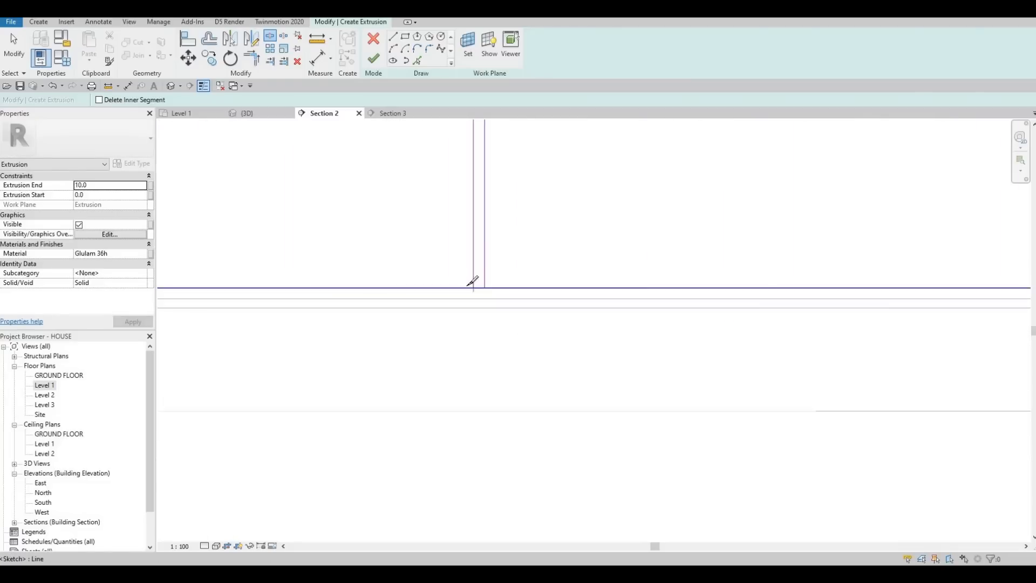
{"action": "left_click", "coordinate": [476, 285]}
{"action": "scroll", "coordinate": [480, 281], "scroll_direction": "down", "scroll_amount": 8}
{"action": "middle_click_drag", "start_coordinate": [521, 280], "coordinate": [791, 279]}
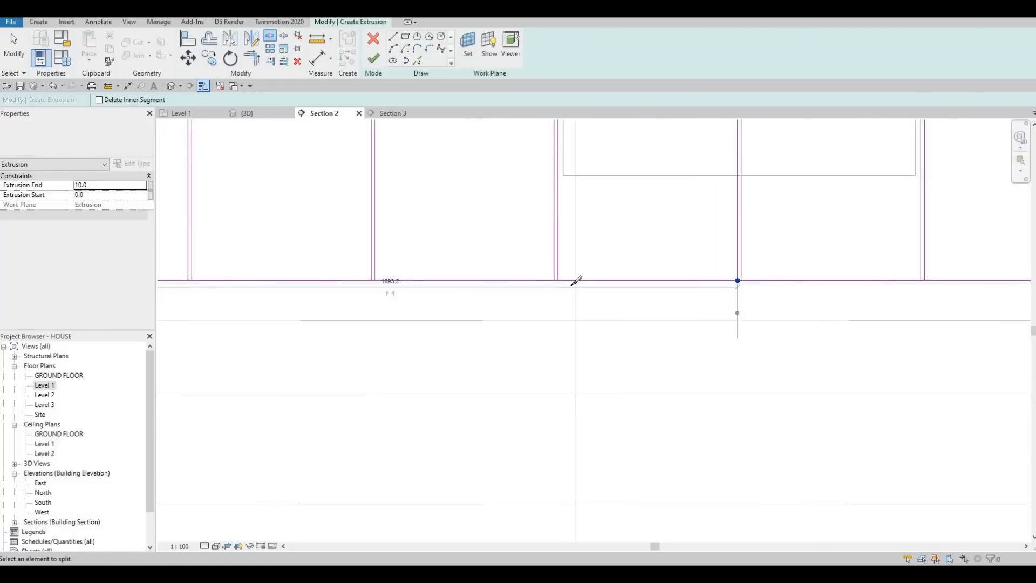
{"action": "scroll", "coordinate": [539, 280], "scroll_direction": "up", "scroll_amount": 3}
{"action": "left_click", "coordinate": [570, 285]}
Step: Split the bottom line at the left-hand lines of the two leftmost pairs and end the splitting
{"action": "scroll", "coordinate": [566, 283], "scroll_direction": "down", "scroll_amount": 3}
{"action": "middle_click_drag", "start_coordinate": [340, 278], "coordinate": [485, 277]}
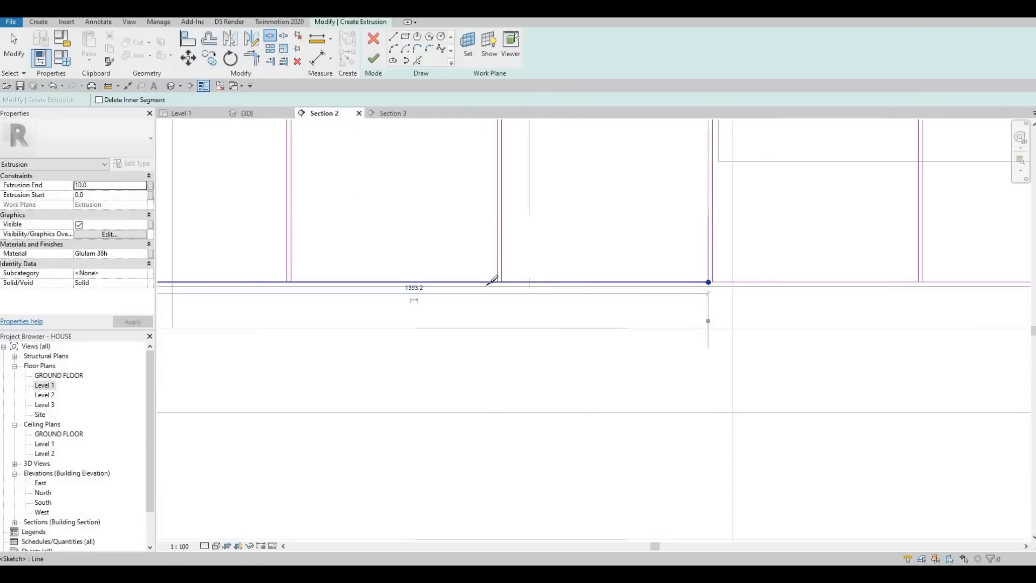
{"action": "scroll", "coordinate": [488, 278], "scroll_direction": "up", "scroll_amount": 4}
{"action": "left_click", "coordinate": [482, 287]}
{"action": "middle_click_drag", "start_coordinate": [306, 284], "coordinate": [576, 284]}
{"action": "scroll", "coordinate": [576, 284], "scroll_direction": "down", "scroll_amount": 2}
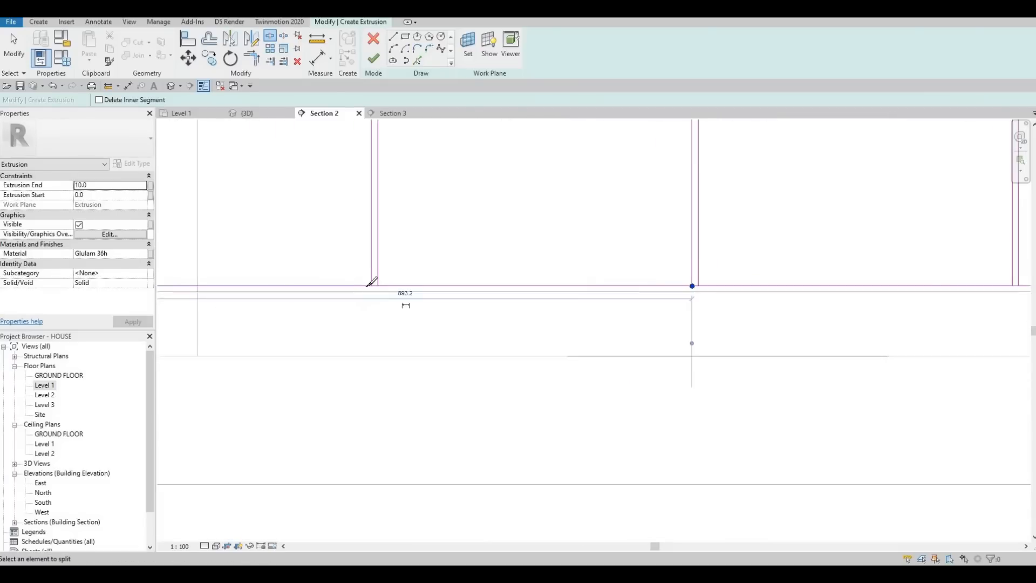
{"action": "scroll", "coordinate": [388, 284], "scroll_direction": "up", "scroll_amount": 2}
{"action": "left_click", "coordinate": [384, 286]}
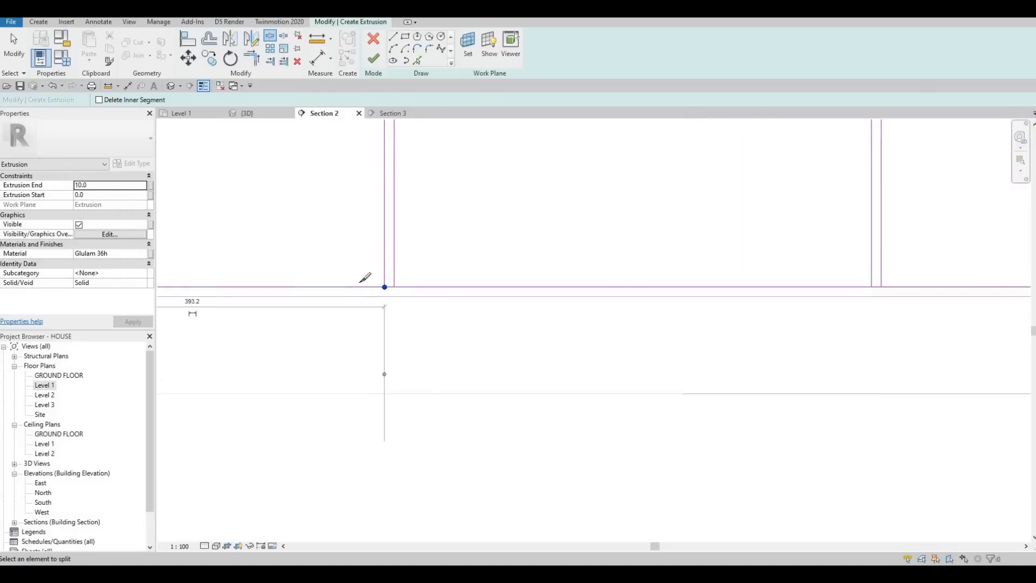
{"action": "scroll", "coordinate": [363, 283], "scroll_direction": "down", "scroll_amount": 3}
{"action": "middle_click_drag", "start_coordinate": [338, 307], "coordinate": [410, 310]}
{"action": "scroll", "coordinate": [408, 291], "scroll_direction": "down", "scroll_amount": 1}
{"action": "scroll", "coordinate": [425, 181], "scroll_direction": "down", "scroll_amount": 1}
{"action": "middle_click_drag", "start_coordinate": [428, 162], "coordinate": [406, 275]}
{"action": "key", "text": "Escape"}
{"action": "key", "text": "Escape"}
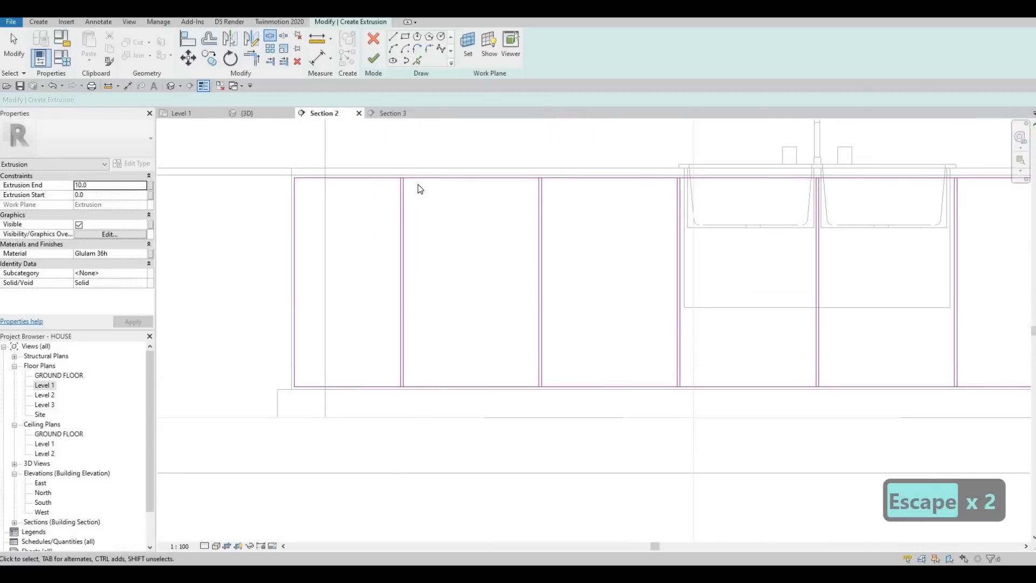
Step: Trim the top line segments to the right-hand line of each pair from the left end to the sink's centre, opening the gaps
{"action": "key", "text": "t"}
{"action": "key", "text": "r"}
{"action": "scroll", "coordinate": [397, 180], "scroll_direction": "up", "scroll_amount": 4}
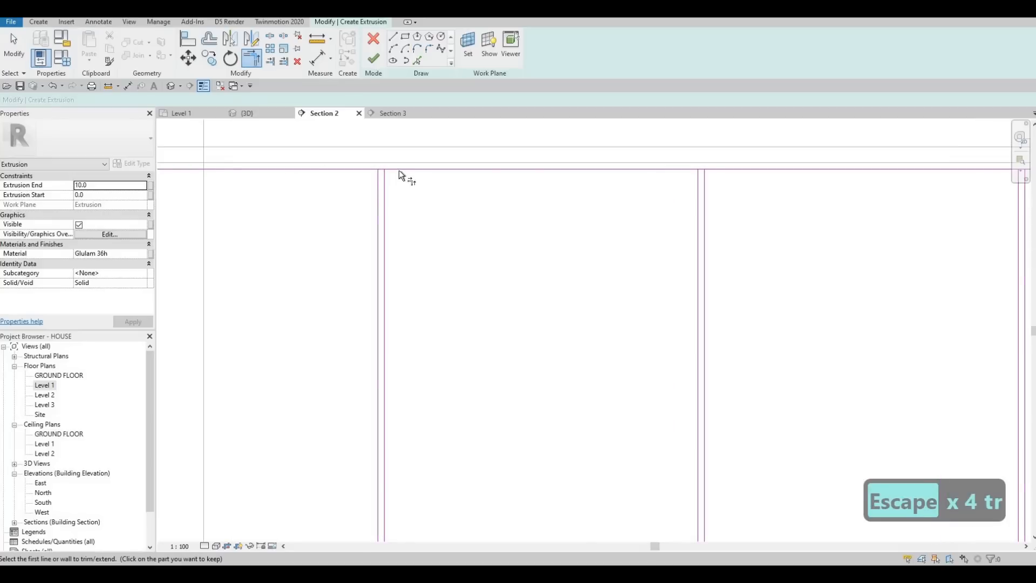
{"action": "left_click", "coordinate": [399, 171]}
{"action": "left_click", "coordinate": [384, 181]}
{"action": "left_click", "coordinate": [718, 170]}
{"action": "left_click", "coordinate": [705, 183]}
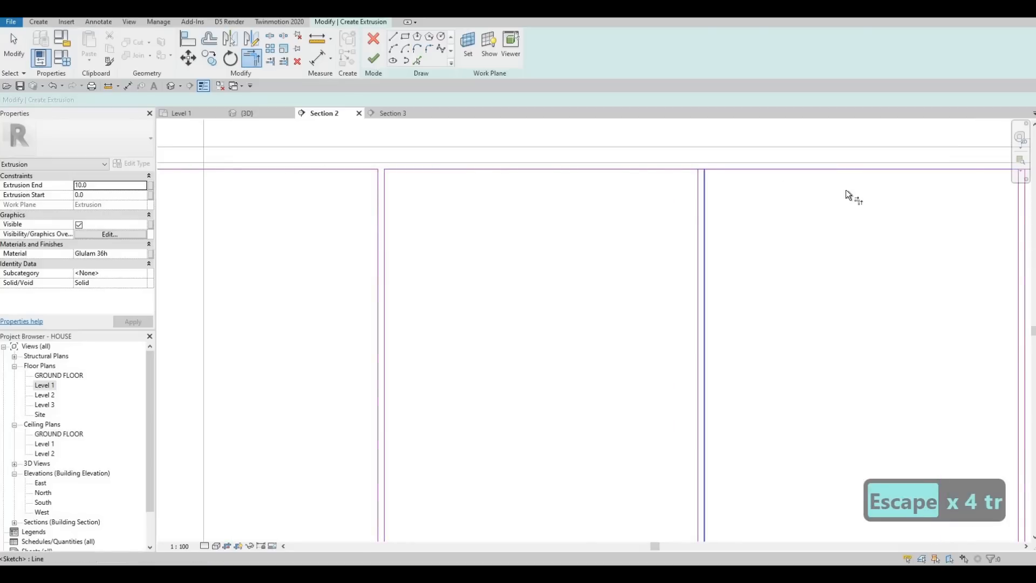
{"action": "middle_click_drag", "start_coordinate": [846, 189], "coordinate": [402, 199]}
{"action": "left_click", "coordinate": [581, 185]}
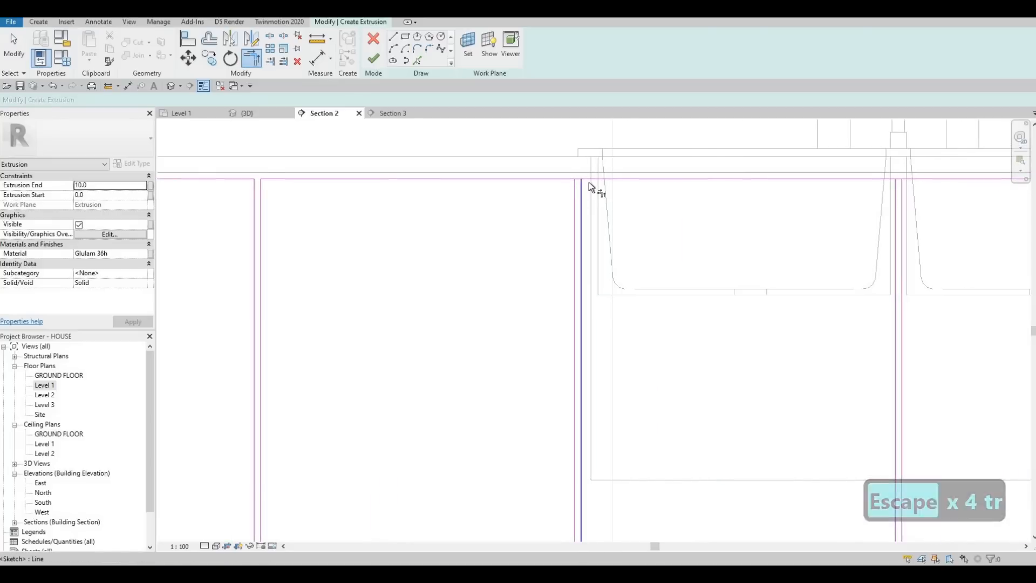
{"action": "left_click", "coordinate": [917, 179]}
{"action": "left_click", "coordinate": [902, 189]}
Step: Trim the top line segments to the right-hand line of each pair from the sink's right edge to the right end
{"action": "middle_click_drag", "start_coordinate": [929, 199], "coordinate": [313, 267]}
{"action": "scroll", "coordinate": [569, 259], "scroll_direction": "down", "scroll_amount": 1}
{"action": "left_click", "coordinate": [579, 252]}
{"action": "left_click", "coordinate": [573, 261]}
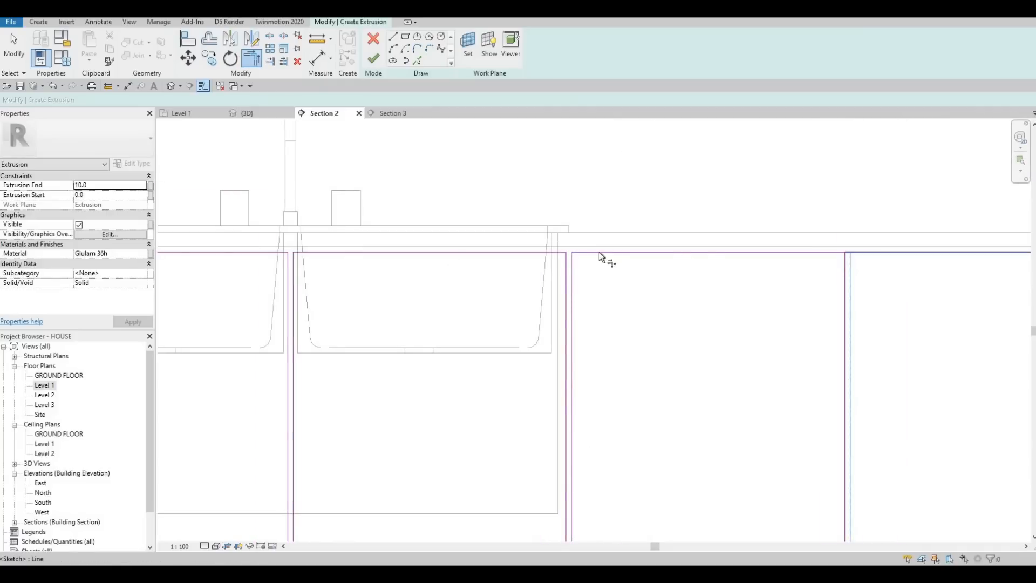
{"action": "middle_click_drag", "start_coordinate": [824, 261], "coordinate": [674, 251]}
{"action": "left_click", "coordinate": [723, 241]}
{"action": "left_click", "coordinate": [700, 256]}
{"action": "middle_click_drag", "start_coordinate": [836, 254], "coordinate": [360, 232]}
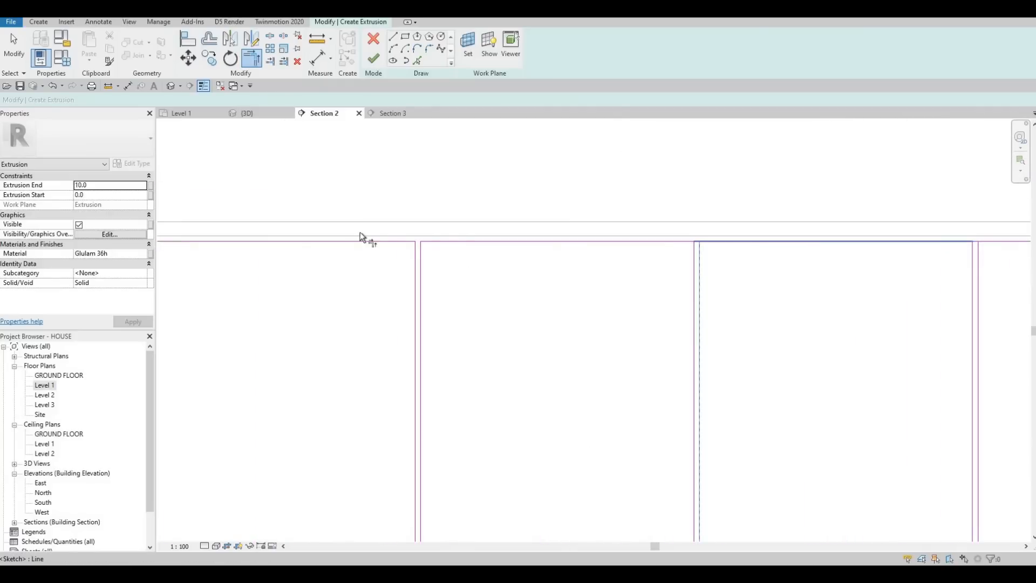
{"action": "left_click", "coordinate": [500, 229]}
{"action": "left_click", "coordinate": [512, 220]}
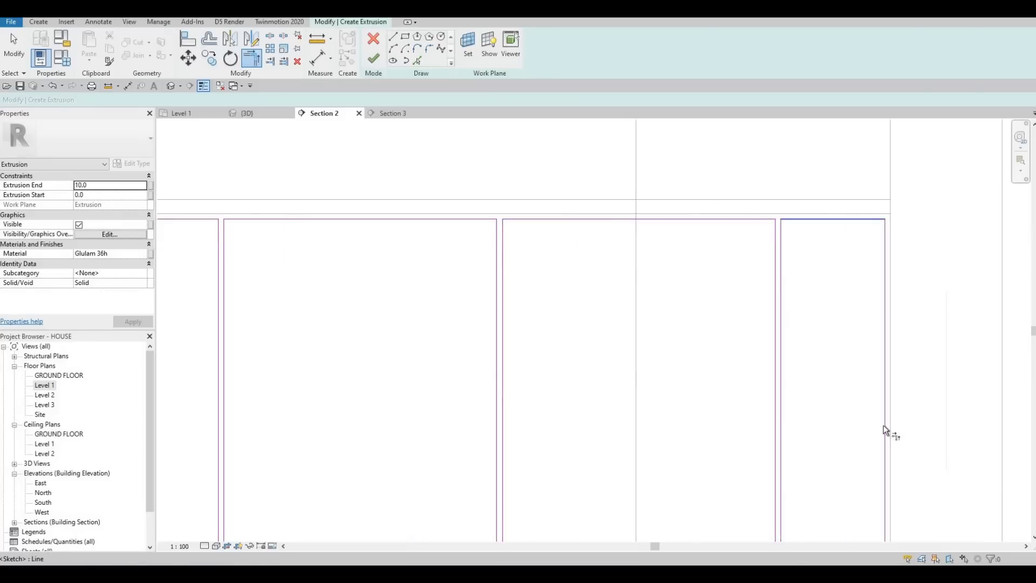
Step: Trim the bottom line segments to the right-hand line of each of the four rightmost pairs, opening their gaps
{"action": "scroll", "coordinate": [782, 428], "scroll_direction": "down", "scroll_amount": 3}
{"action": "scroll", "coordinate": [782, 416], "scroll_direction": "up", "scroll_amount": 1}
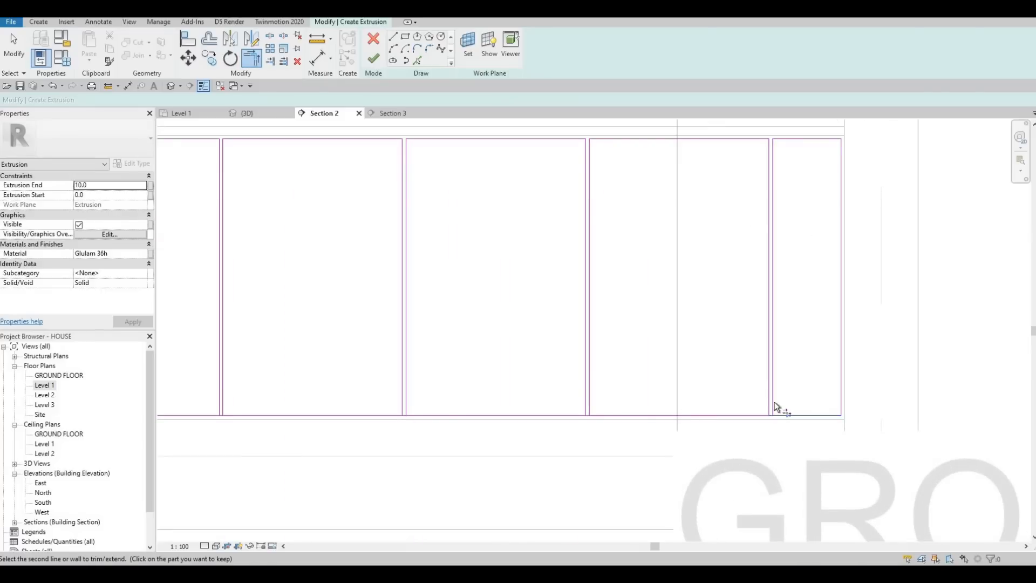
{"action": "left_click", "coordinate": [587, 394]}
{"action": "left_click", "coordinate": [410, 398]}
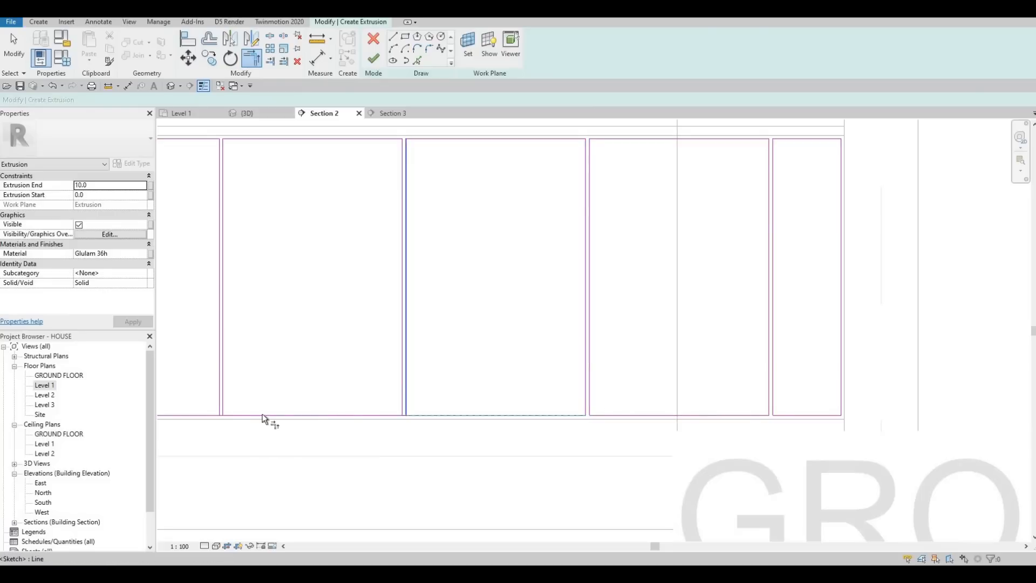
{"action": "left_click", "coordinate": [222, 393]}
Step: Trim the bottom line segments to the right-hand lines of the pairs at the sink's right edge and centre
{"action": "middle_click_drag", "start_coordinate": [215, 389], "coordinate": [684, 348]}
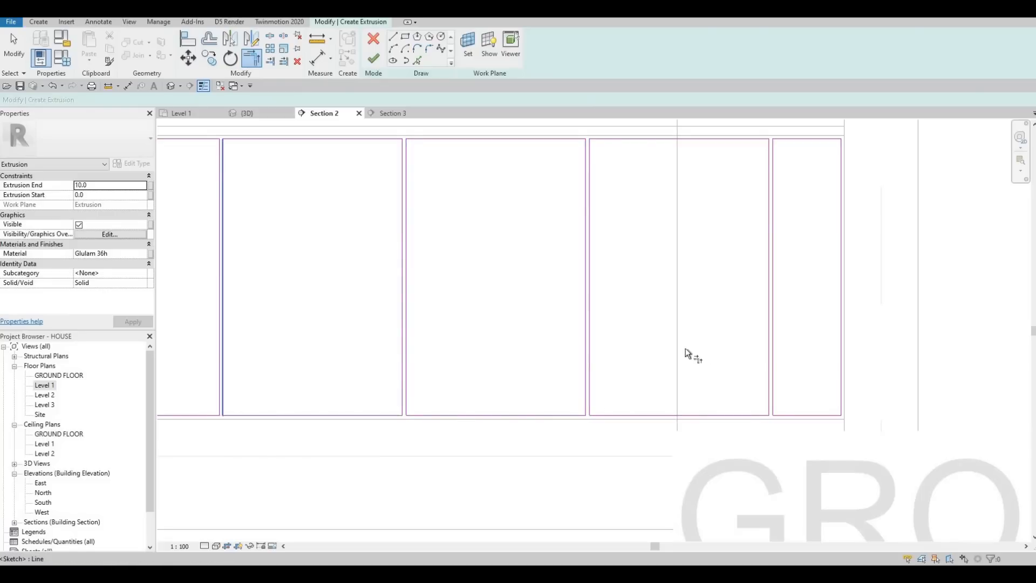
{"action": "left_click", "coordinate": [545, 373]}
{"action": "left_click", "coordinate": [513, 348]}
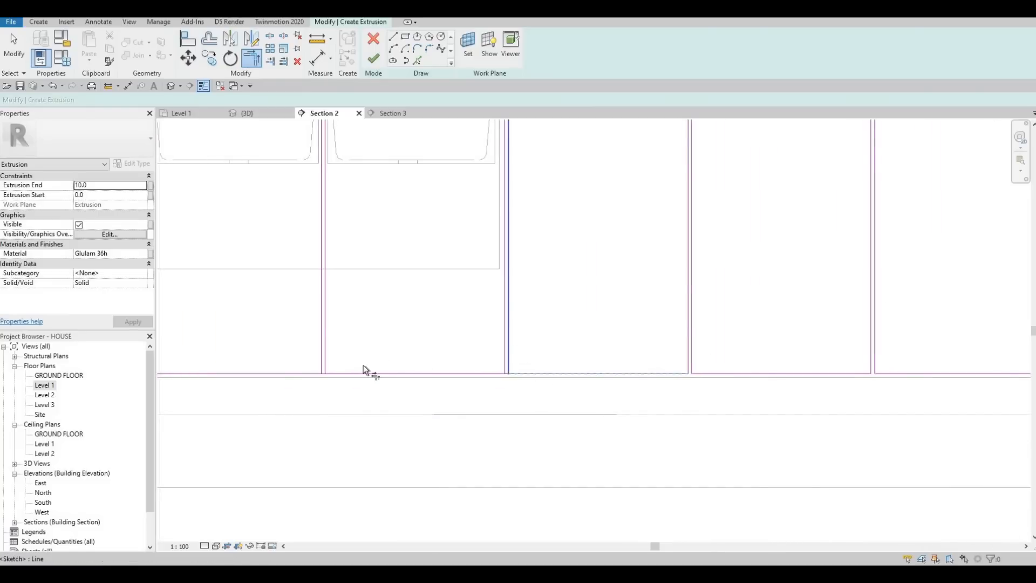
{"action": "left_click", "coordinate": [349, 371]}
{"action": "left_click", "coordinate": [328, 352]}
{"action": "middle_click_drag", "start_coordinate": [223, 374], "coordinate": [682, 372]}
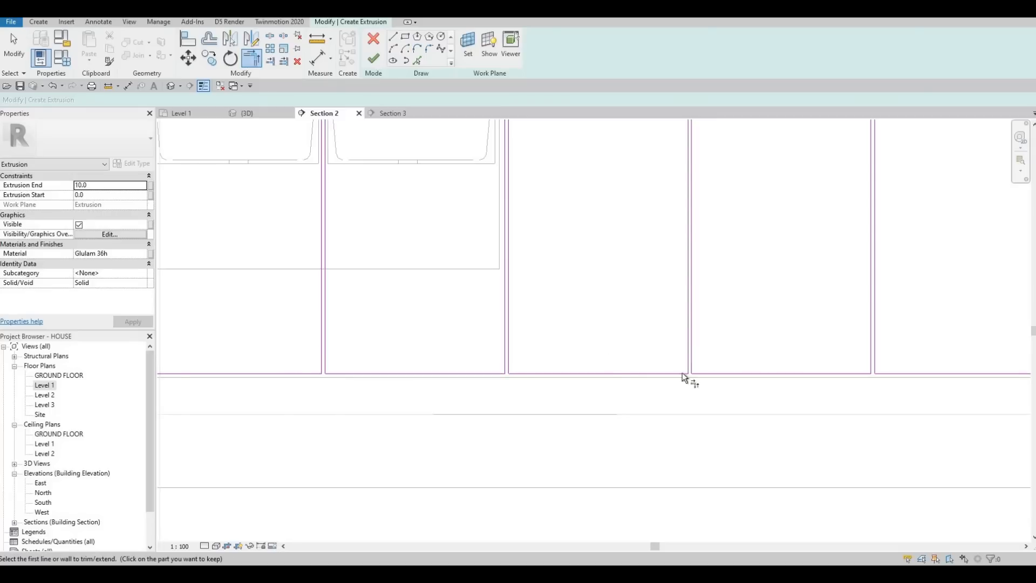
Step: Trim the bottom line segments to the right-hand lines of the pairs from the sink's left edge to the leftmost pair
{"action": "left_click", "coordinate": [613, 370]}
{"action": "left_click", "coordinate": [599, 351]}
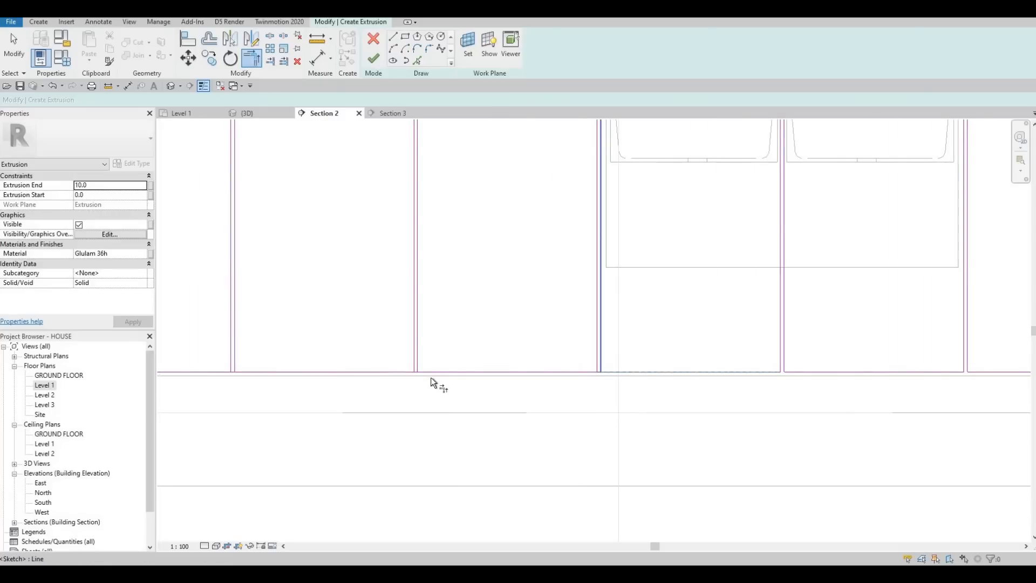
{"action": "left_click", "coordinate": [429, 370]}
{"action": "left_click", "coordinate": [419, 353]}
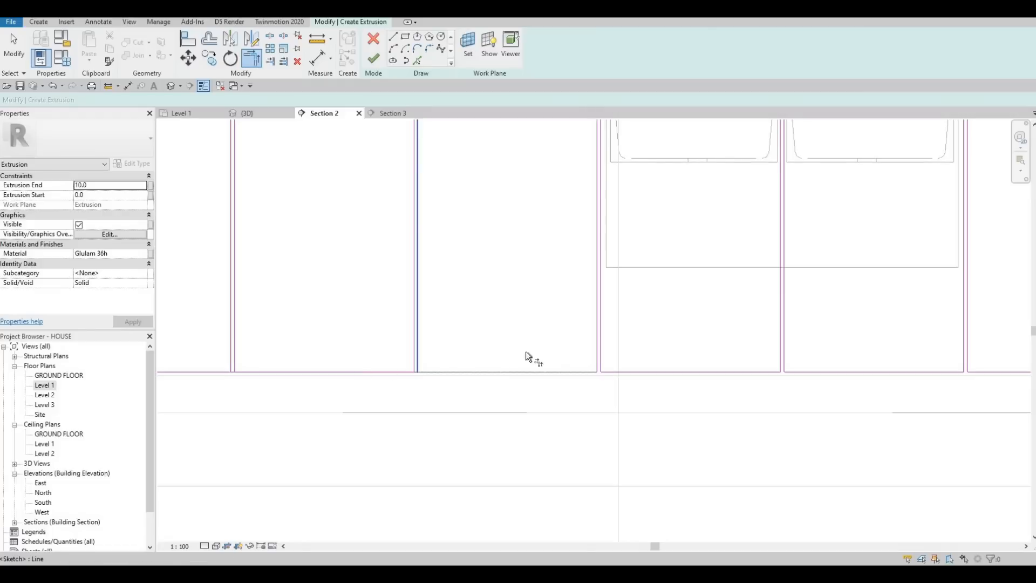
{"action": "middle_click_drag", "start_coordinate": [251, 377], "coordinate": [496, 373]}
{"action": "scroll", "coordinate": [474, 383], "scroll_direction": "up", "scroll_amount": 2}
{"action": "left_click", "coordinate": [475, 384]}
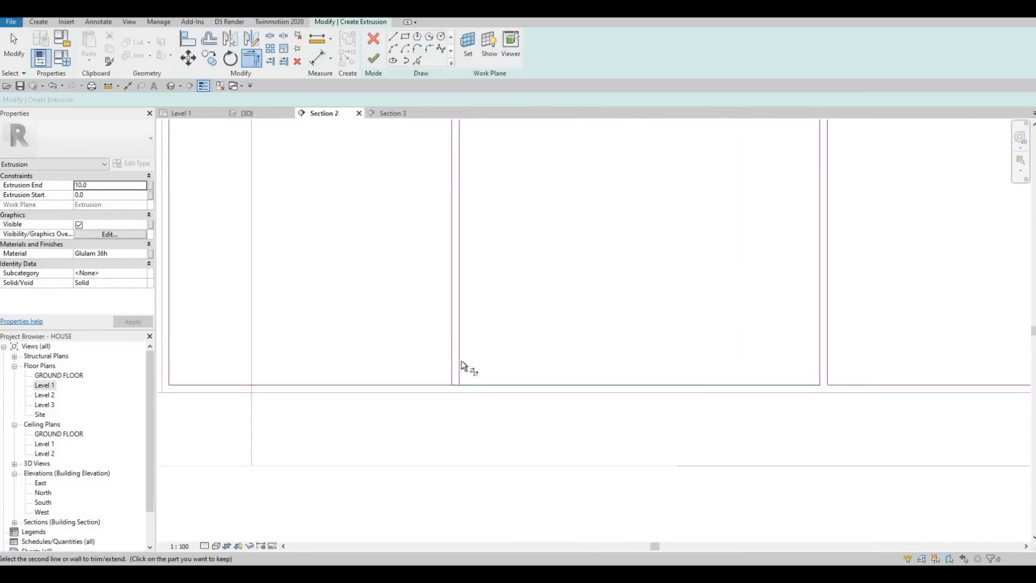
{"action": "left_click", "coordinate": [461, 361]}
{"action": "scroll", "coordinate": [442, 373], "scroll_direction": "down", "scroll_amount": 2}
{"action": "middle_click_drag", "start_coordinate": [341, 360], "coordinate": [418, 362]}
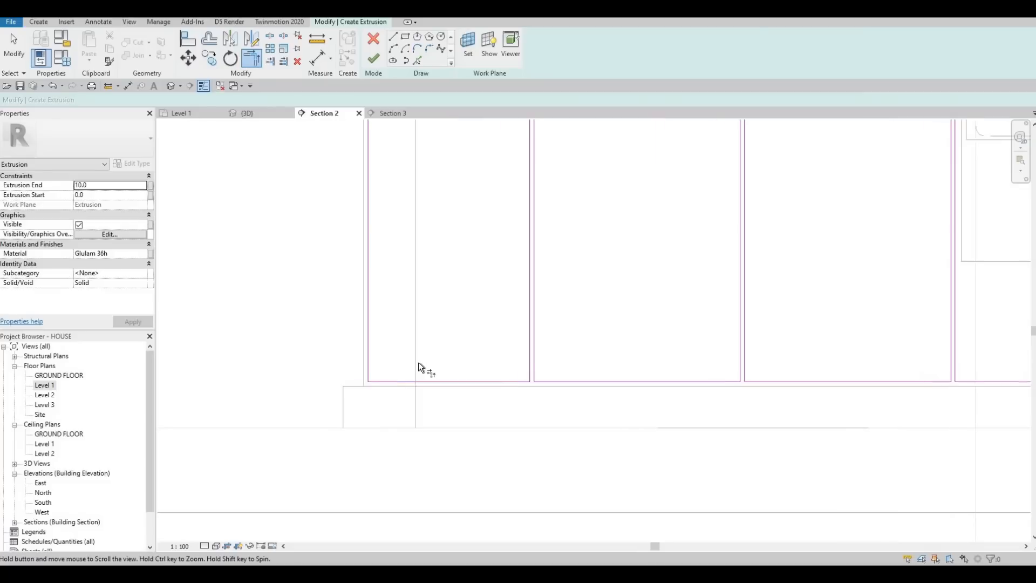
Step: Finish the sketch of the base cabinets' front-panel extrusion
{"action": "middle_click_drag", "start_coordinate": [473, 402], "coordinate": [405, 395]}
{"action": "scroll", "coordinate": [405, 396], "scroll_direction": "down", "scroll_amount": 1}
{"action": "scroll", "coordinate": [421, 335], "scroll_direction": "down", "scroll_amount": 1}
{"action": "mouse_move", "coordinate": [471, 287]}
{"action": "middle_mouse_down"}
{"action": "mouse_move", "coordinate": [420, 335]}
{"action": "mouse_move", "coordinate": [459, 326]}
{"action": "mouse_move", "coordinate": [468, 303]}
{"action": "middle_mouse_up"}
{"action": "scroll", "coordinate": [458, 326], "scroll_direction": "down", "scroll_amount": 2}
{"action": "key", "text": "Escape"}
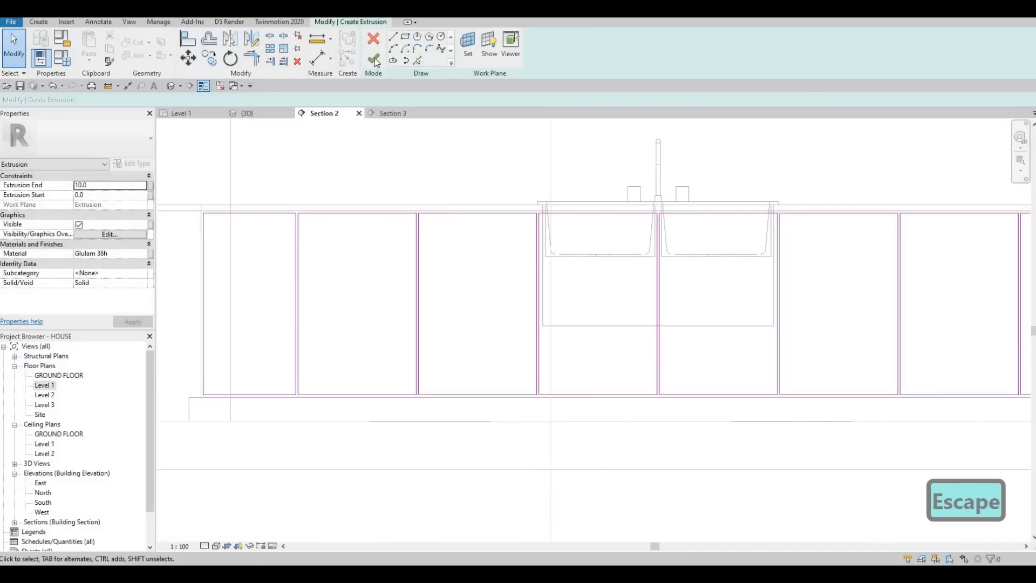
{"action": "left_click", "coordinate": [374, 59]}
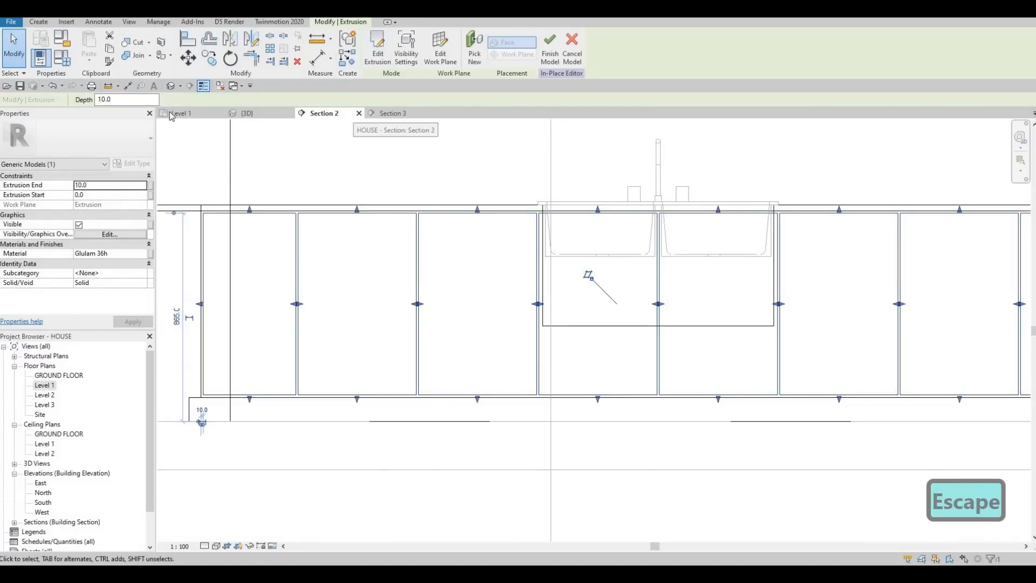
Step: Inspect the front panels in the 3D view and reopen their extrusion sketch for editing in Section 2
{"action": "left_click", "coordinate": [247, 114]}
{"action": "key", "text": "Escape"}
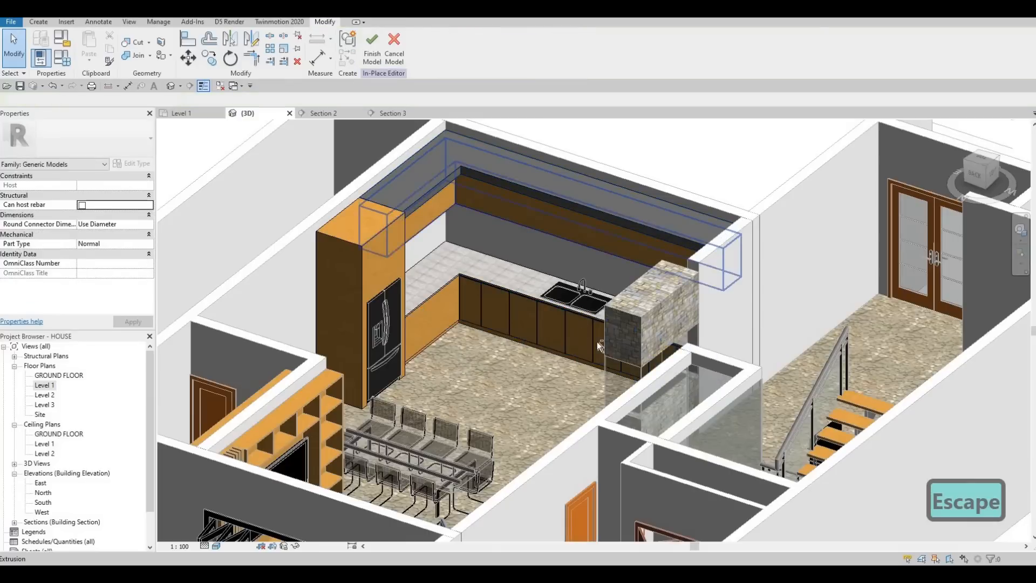
{"action": "middle_click_drag", "start_coordinate": [597, 342], "coordinate": [484, 263], "text": "shift"}
{"action": "scroll", "coordinate": [484, 261], "scroll_direction": "up", "scroll_amount": 6}
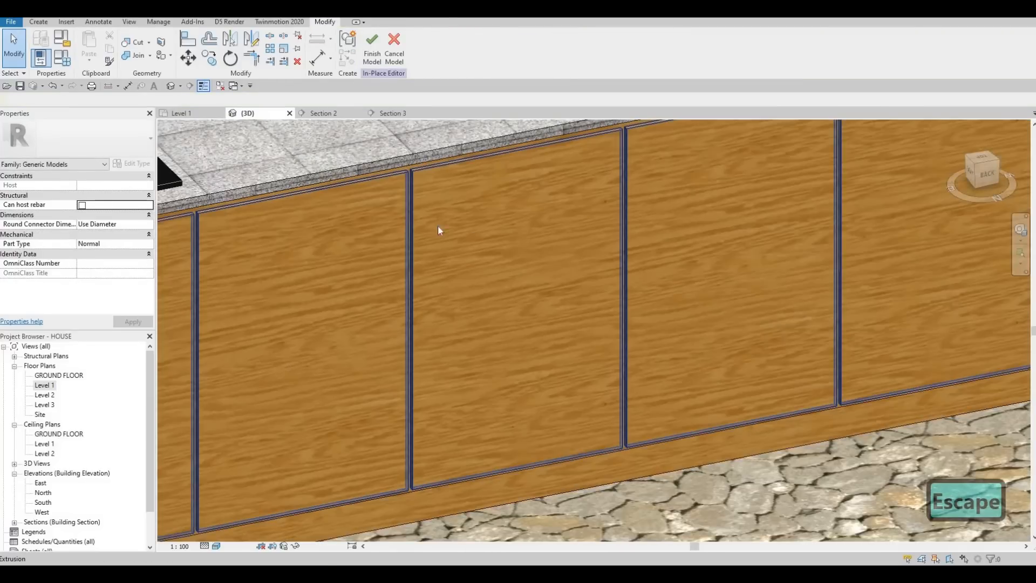
{"action": "scroll", "coordinate": [451, 343], "scroll_direction": "down", "scroll_amount": 3}
{"action": "middle_click_drag", "start_coordinate": [451, 344], "coordinate": [584, 245], "text": "shift"}
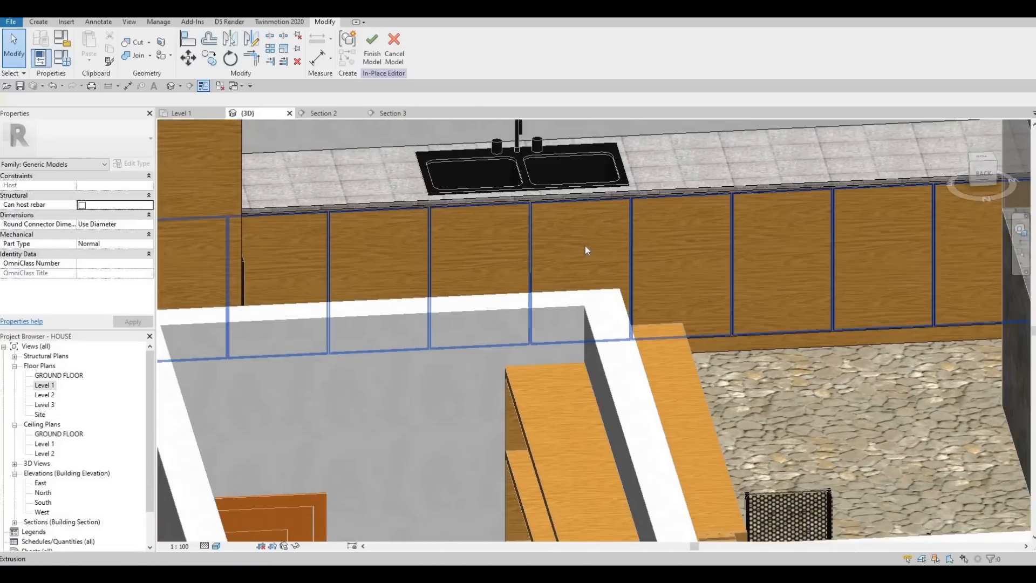
{"action": "left_click", "coordinate": [506, 122]}
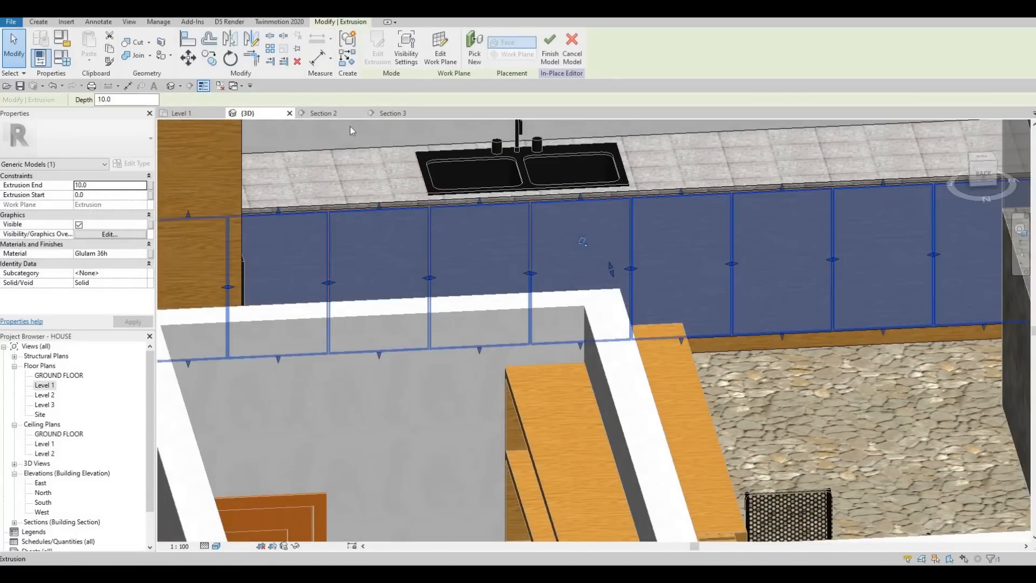
{"action": "left_click", "coordinate": [325, 114]}
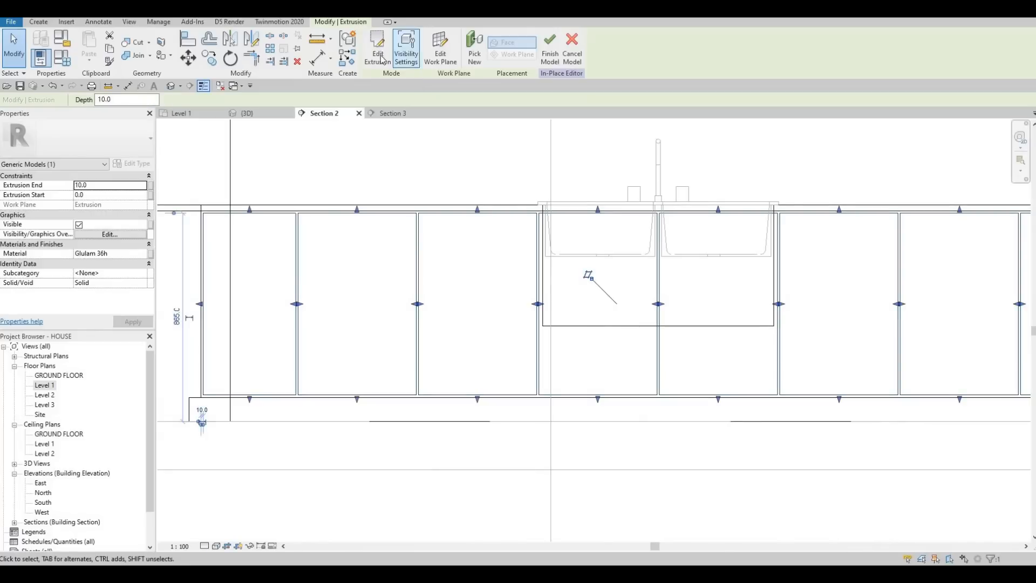
{"action": "double_click", "coordinate": [440, 250]}
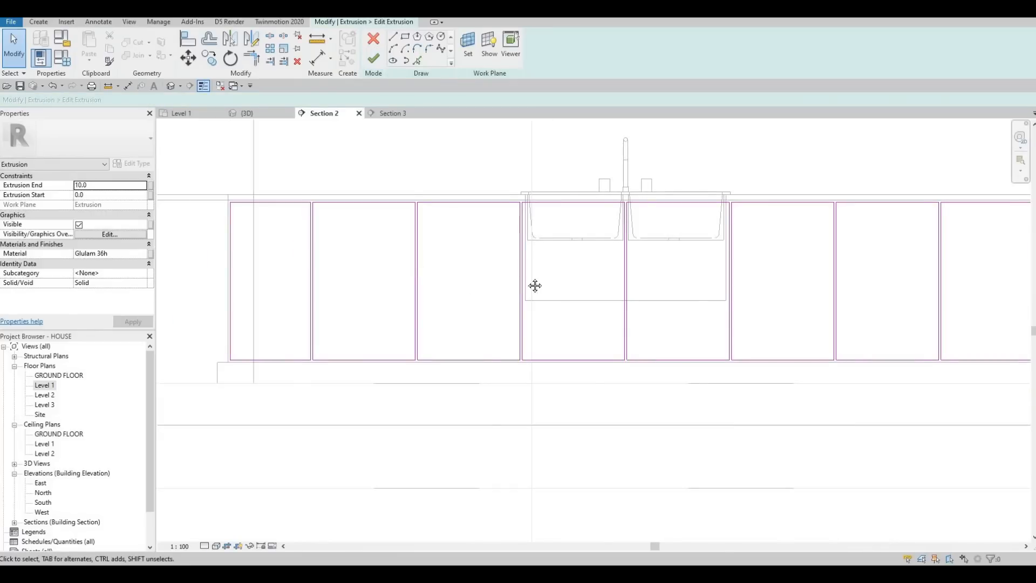
Step: Draw two horizontal lines about 20 apart across the leftmost panel at mid-height
{"action": "middle_click_drag", "start_coordinate": [534, 285], "coordinate": [390, 282]}
{"action": "middle_click_drag", "start_coordinate": [311, 259], "coordinate": [479, 240]}
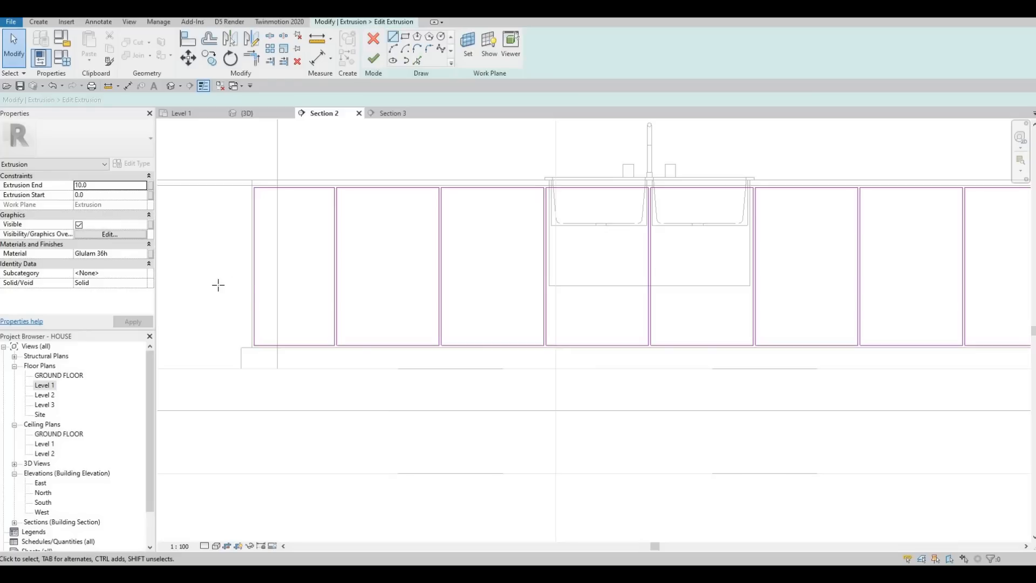
{"action": "key", "text": "l"}
{"action": "key", "text": "i"}
{"action": "scroll", "coordinate": [238, 275], "scroll_direction": "up", "scroll_amount": 3}
{"action": "left_click", "coordinate": [265, 260]}
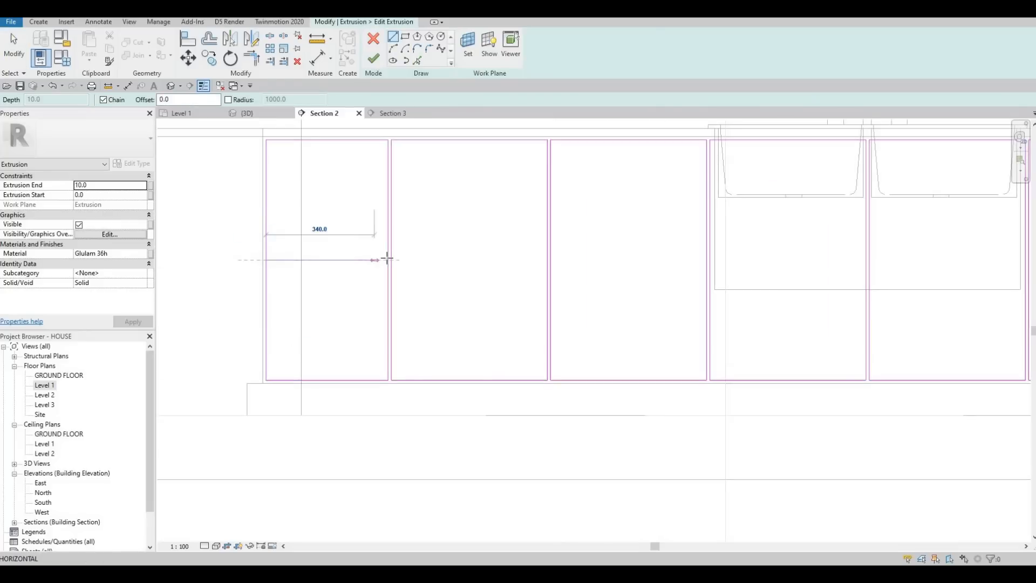
{"action": "left_click", "coordinate": [387, 260]}
{"action": "key", "text": "Escape"}
{"action": "scroll", "coordinate": [265, 260], "scroll_direction": "up", "scroll_amount": 1}
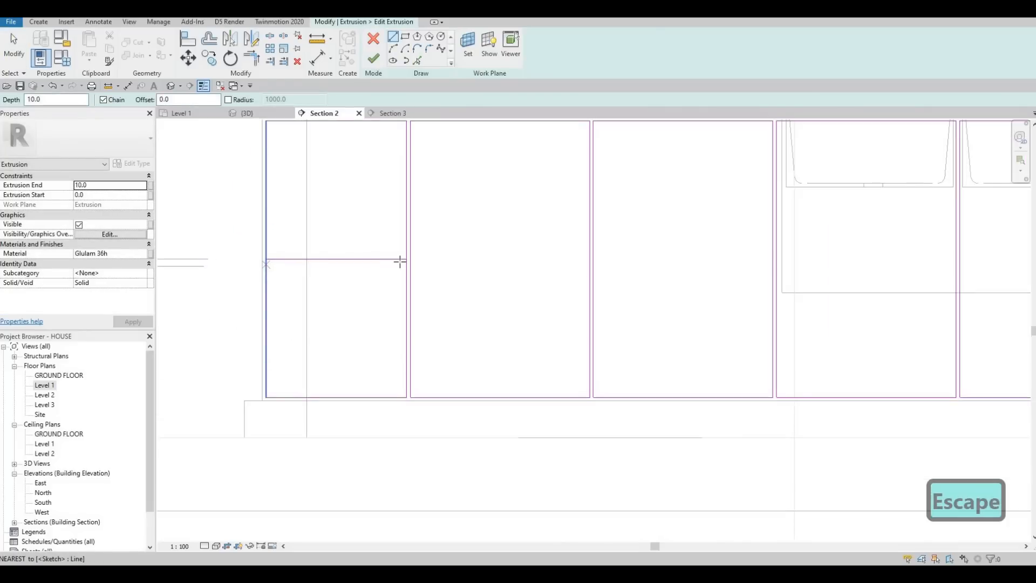
{"action": "left_click", "coordinate": [266, 266]}
{"action": "left_click", "coordinate": [391, 278]}
{"action": "key", "text": "Escape"}
{"action": "key", "text": "Escape"}
{"action": "key", "text": "Escape"}
{"action": "scroll", "coordinate": [390, 277], "scroll_direction": "up", "scroll_amount": 2}
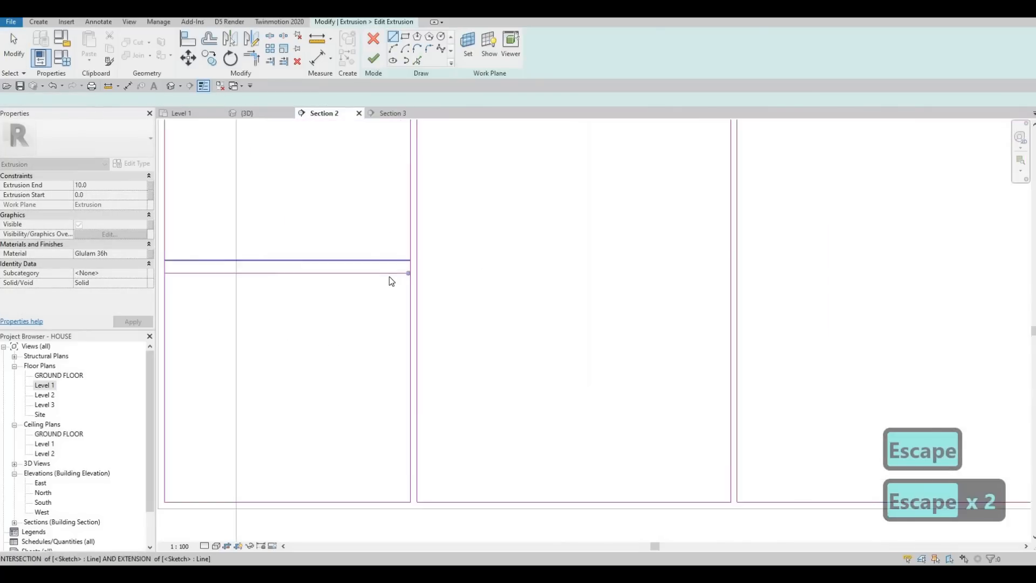
Step: Extend the lower line to the leftmost panel's right edge and set the spacing between the two lines to 10
{"action": "left_click", "coordinate": [410, 275]}
{"action": "left_click_drag", "start_coordinate": [411, 275], "coordinate": [411, 274]}
{"action": "middle_click_drag", "start_coordinate": [624, 239], "coordinate": [706, 236]}
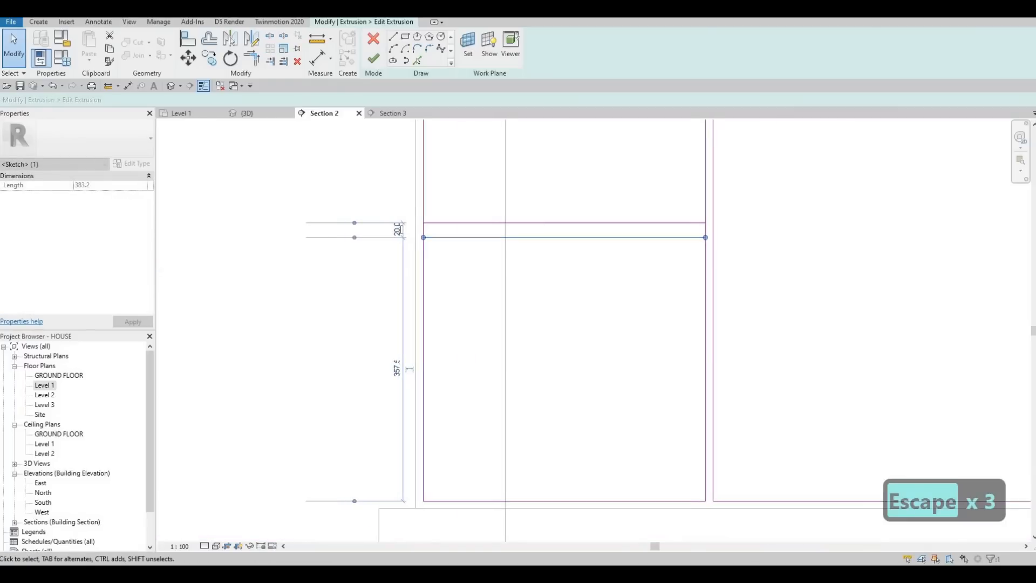
{"action": "type", "text": "10"}
{"action": "key", "text": "Return"}
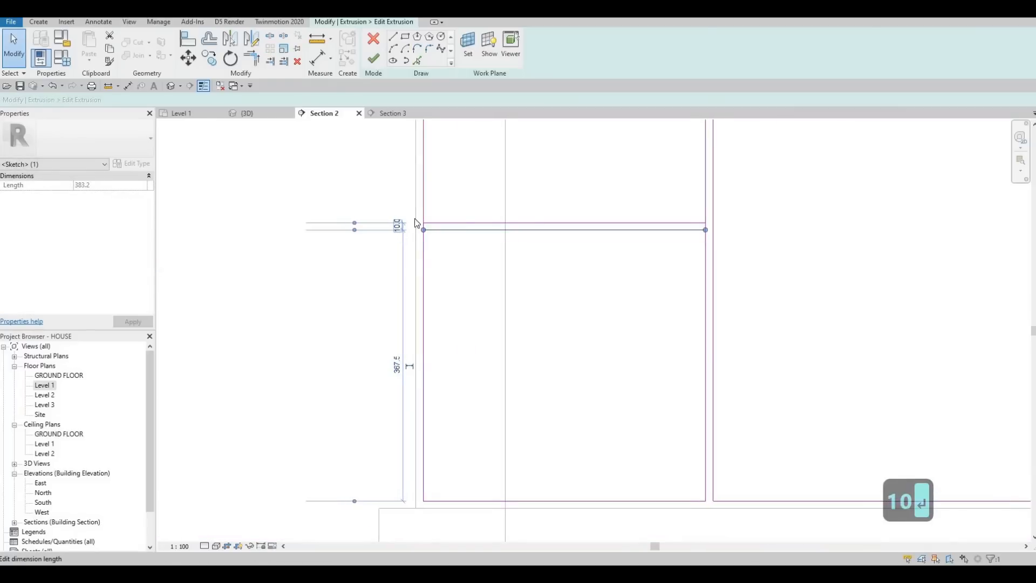
{"action": "key", "text": "Escape"}
{"action": "key", "text": "Escape"}
Step: Draw a horizontal line across the third panel from the left, about 200 below its top edge
{"action": "scroll", "coordinate": [396, 256], "scroll_direction": "down", "scroll_amount": 3}
{"action": "middle_click_drag", "start_coordinate": [496, 282], "coordinate": [351, 306]}
{"action": "scroll", "coordinate": [353, 305], "scroll_direction": "down", "scroll_amount": 1}
{"action": "middle_click_drag", "start_coordinate": [435, 270], "coordinate": [274, 282]}
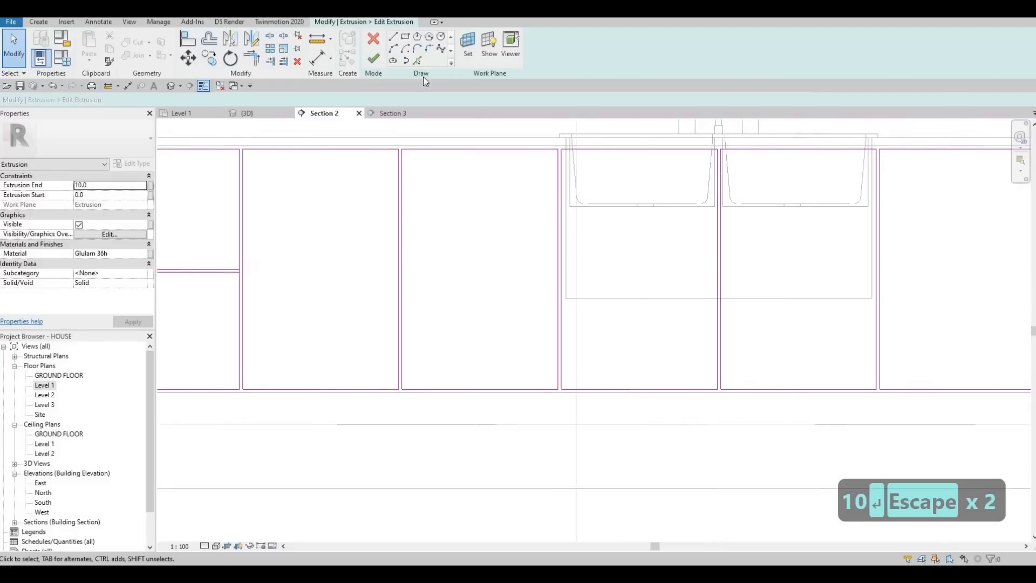
{"action": "middle_click_drag", "start_coordinate": [598, 225], "coordinate": [552, 199]}
{"action": "scroll", "coordinate": [552, 199], "scroll_direction": "down", "scroll_amount": 1}
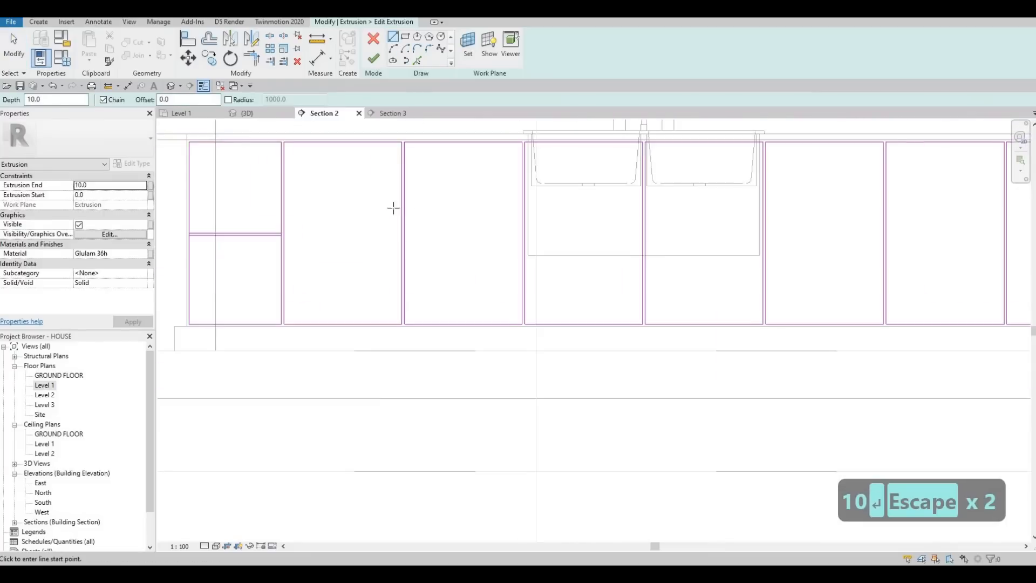
{"action": "middle_click_drag", "start_coordinate": [407, 193], "coordinate": [384, 212]}
{"action": "left_click", "coordinate": [381, 211]}
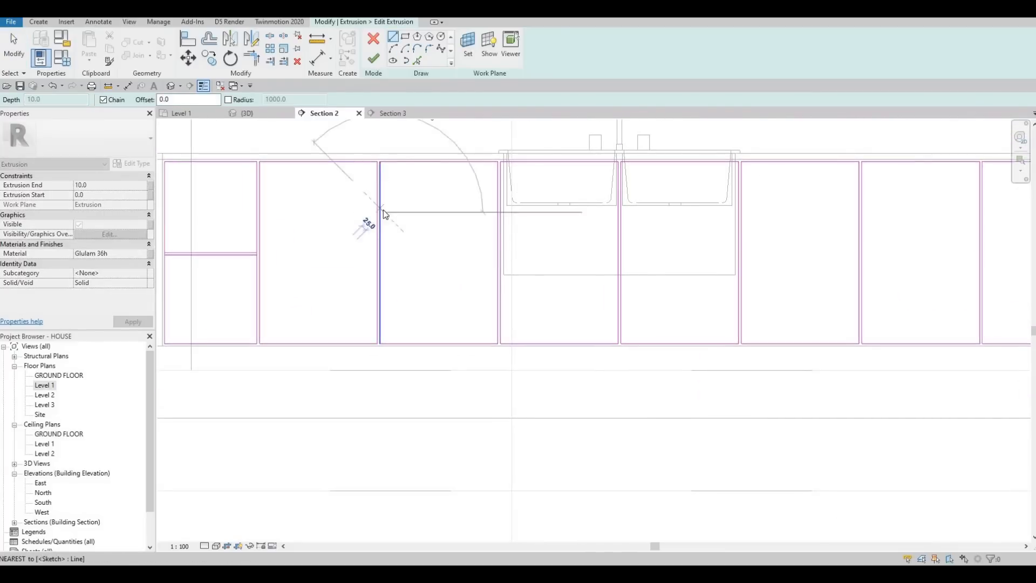
{"action": "key", "text": "Escape"}
{"action": "left_click", "coordinate": [380, 209]}
{"action": "key", "text": "Escape"}
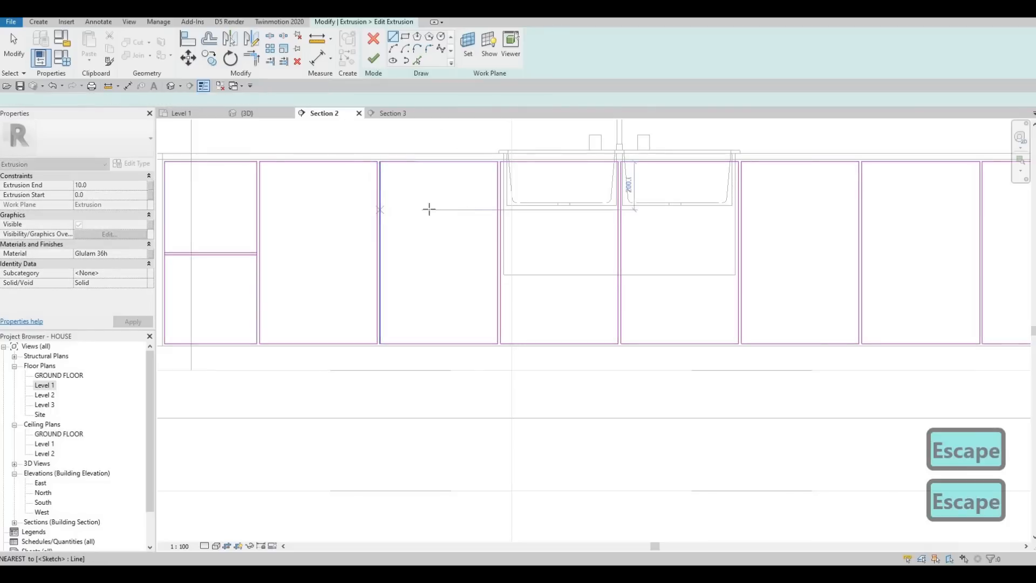
{"action": "left_click", "coordinate": [497, 210]}
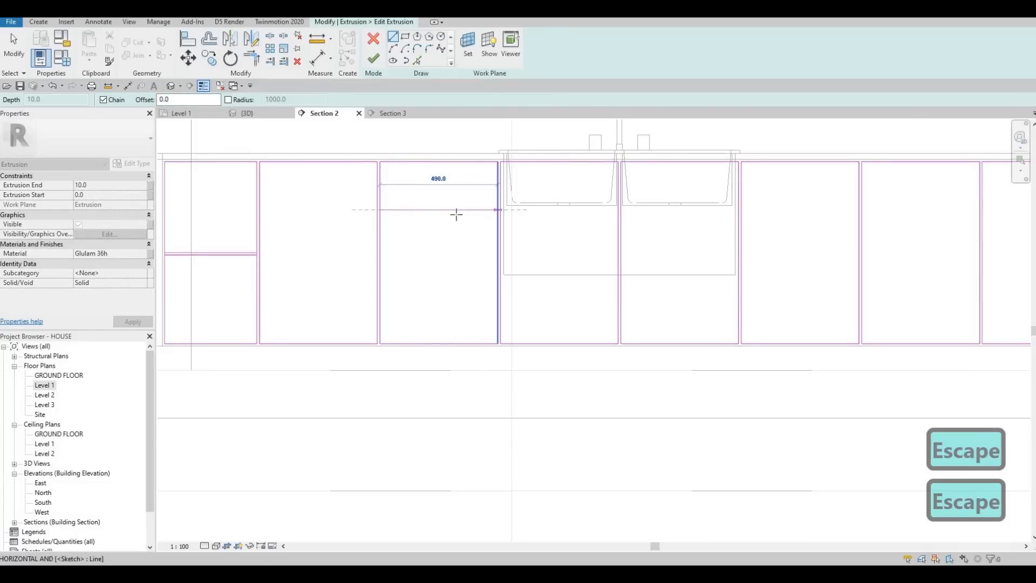
{"action": "key", "text": "Escape"}
Step: Draw a second horizontal line across the third panel just below the first and set their spacing to 10
{"action": "left_click", "coordinate": [381, 214]}
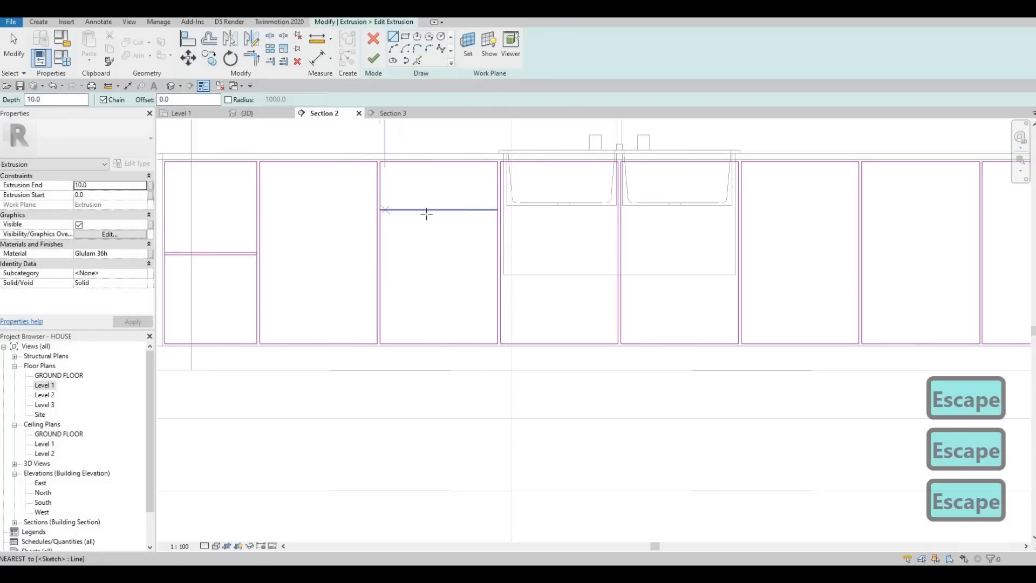
{"action": "left_click", "coordinate": [497, 214]}
{"action": "scroll", "coordinate": [432, 206], "scroll_direction": "up", "scroll_amount": 2}
{"action": "key", "text": "Escape"}
{"action": "key", "text": "Escape"}
{"action": "key", "text": "Escape"}
{"action": "left_click", "coordinate": [418, 221]}
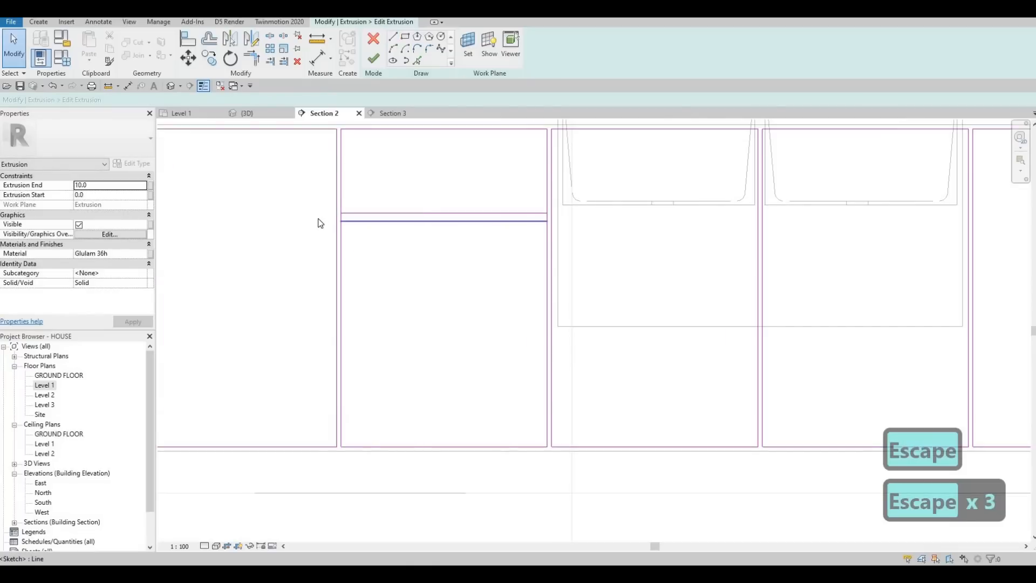
{"action": "type", "text": "10"}
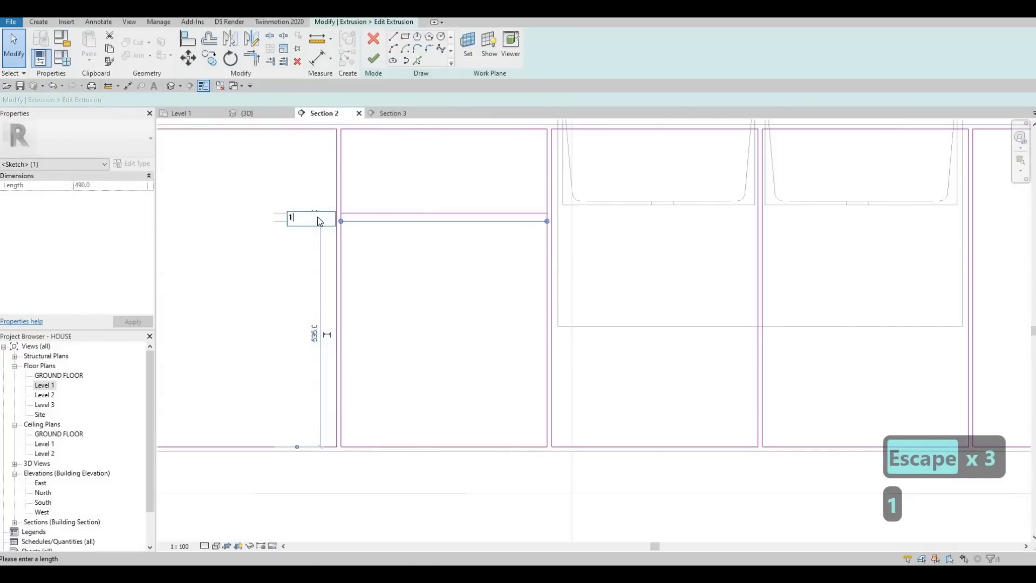
{"action": "key", "text": "Return"}
{"action": "key", "text": "Escape"}
{"action": "key", "text": "Escape"}
Step: Copy the third panel's line pair downward by the distance between the panel's top edge and the pair
{"action": "left_click_drag", "start_coordinate": [410, 200], "coordinate": [405, 199]}
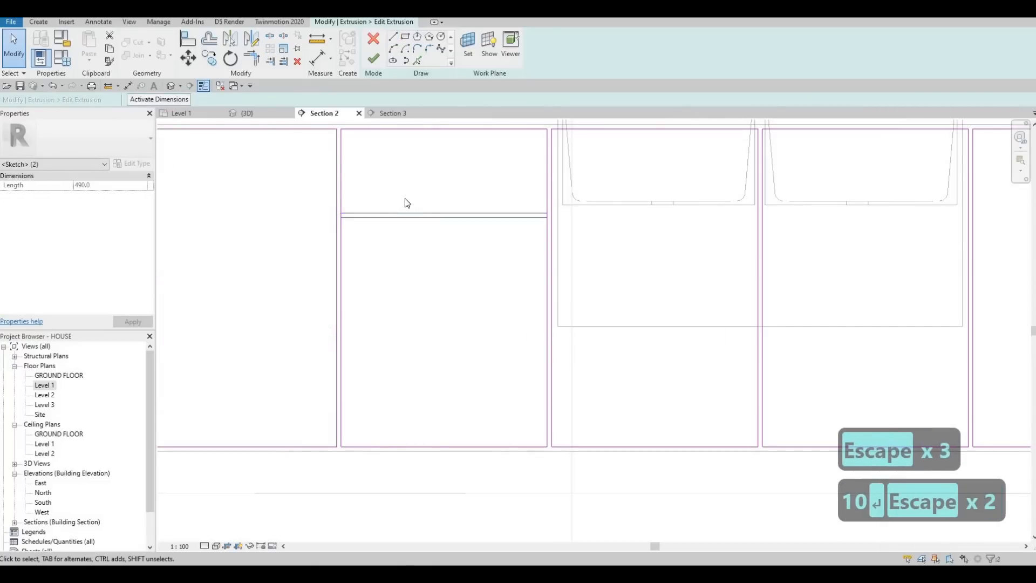
{"action": "key", "text": "c"}
{"action": "key", "text": "o"}
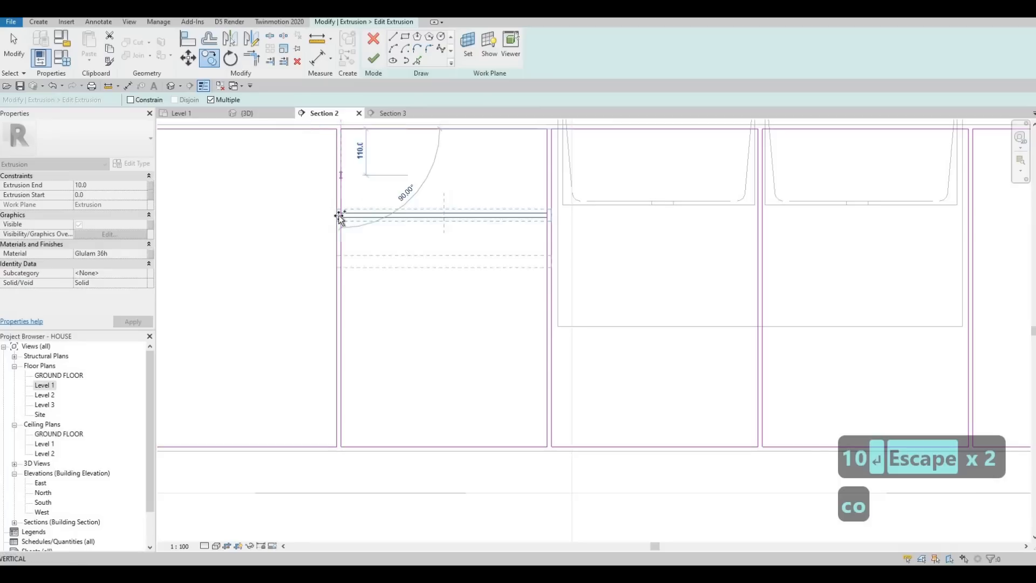
{"action": "left_click", "coordinate": [340, 217]}
{"action": "key", "text": "Escape"}
{"action": "scroll", "coordinate": [352, 264], "scroll_direction": "down", "scroll_amount": 5}
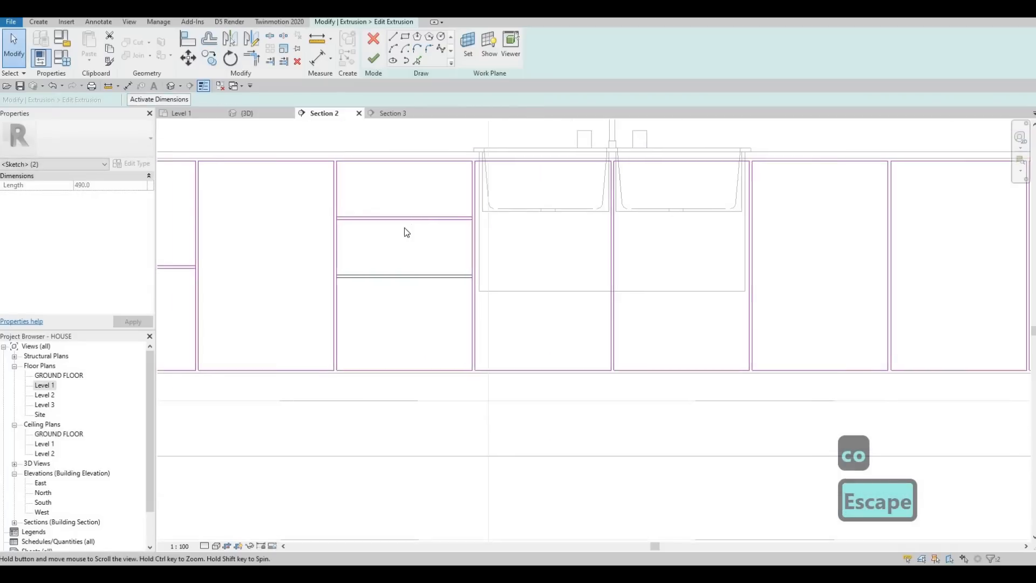
Step: Copy both horizontal line pairs of the third panel into the seventh panel from the left
{"action": "mouse_move", "coordinate": [416, 258]}
{"action": "left_mouse_down"}
{"action": "mouse_move", "coordinate": [312, 196]}
{"action": "mouse_move", "coordinate": [311, 178]}
{"action": "left_mouse_up"}
{"action": "key", "text": "c"}
{"action": "key", "text": "o"}
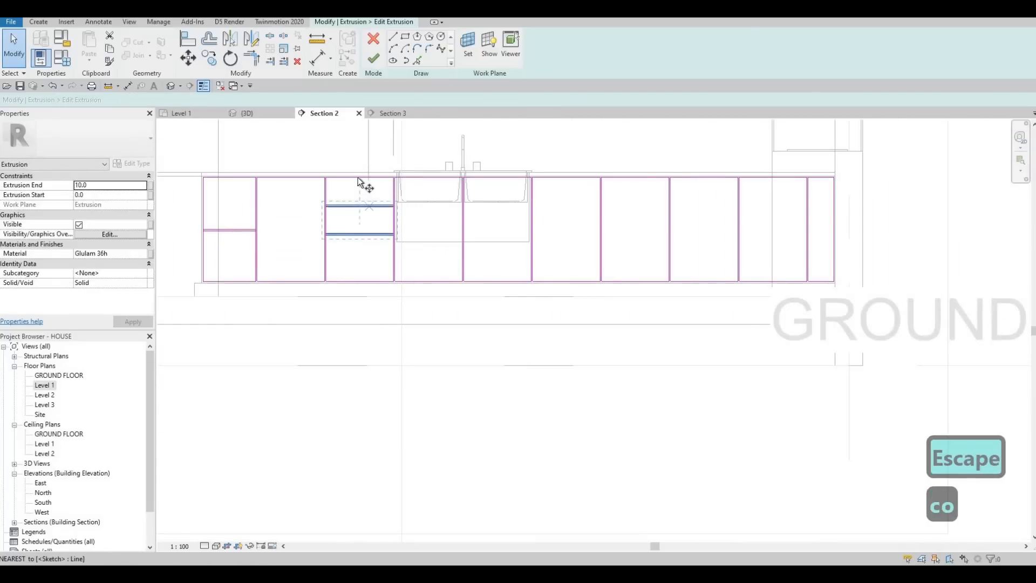
{"action": "left_click", "coordinate": [645, 185]}
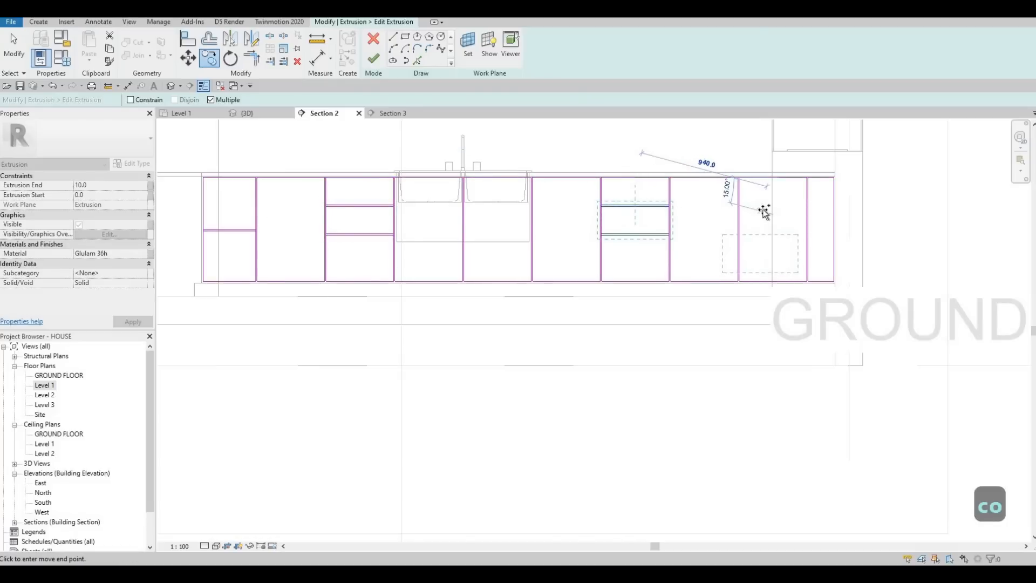
{"action": "key", "text": "Escape"}
{"action": "key", "text": "Escape"}
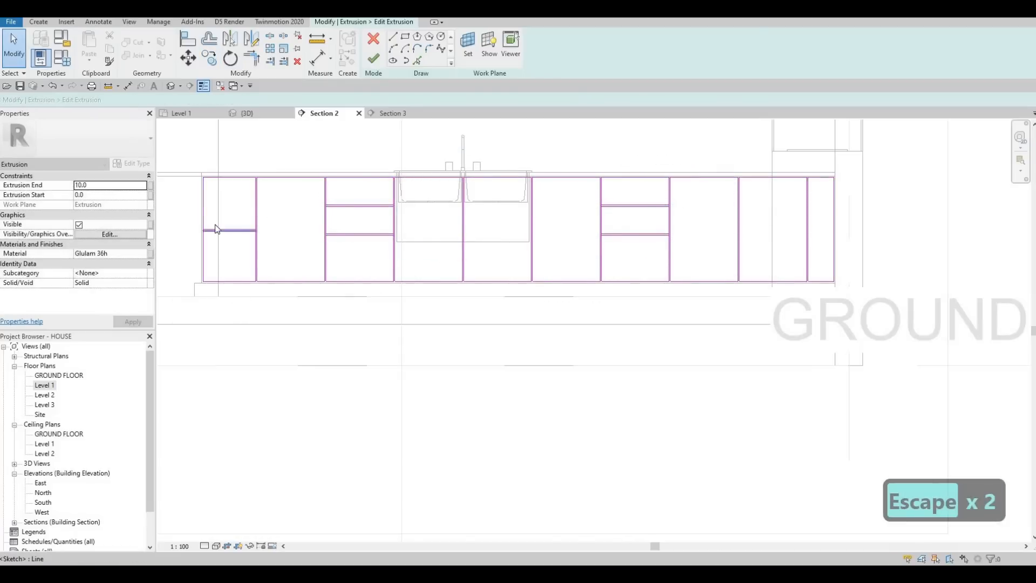
Step: Copy the leftmost panel's line pair horizontally by about 3947 to the middle of the ninth panel
{"action": "left_click_drag", "start_coordinate": [267, 244], "coordinate": [189, 217]}
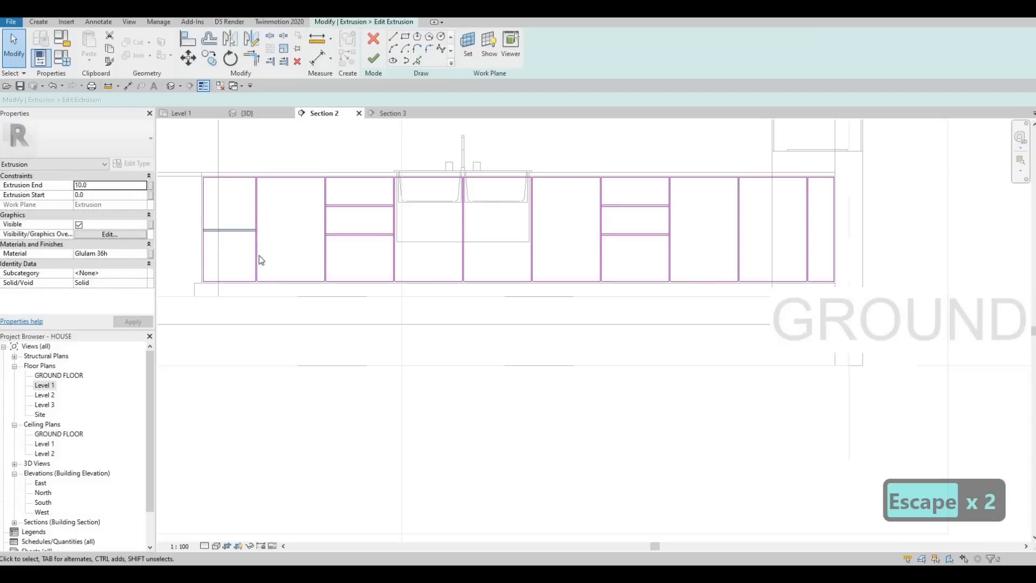
{"action": "key", "text": "c"}
{"action": "key", "text": "o"}
{"action": "left_click", "coordinate": [229, 177]}
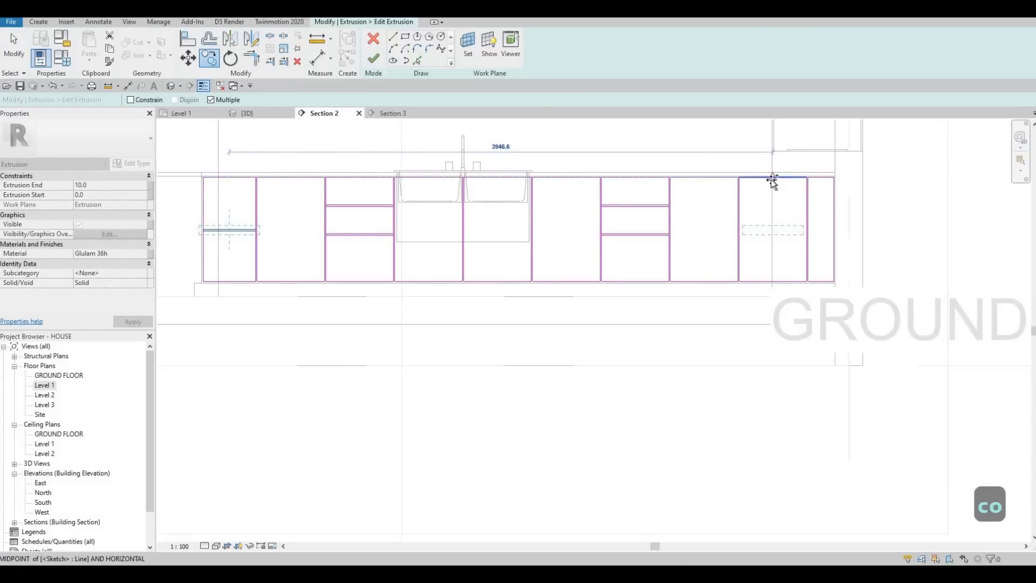
{"action": "left_click", "coordinate": [801, 227]}
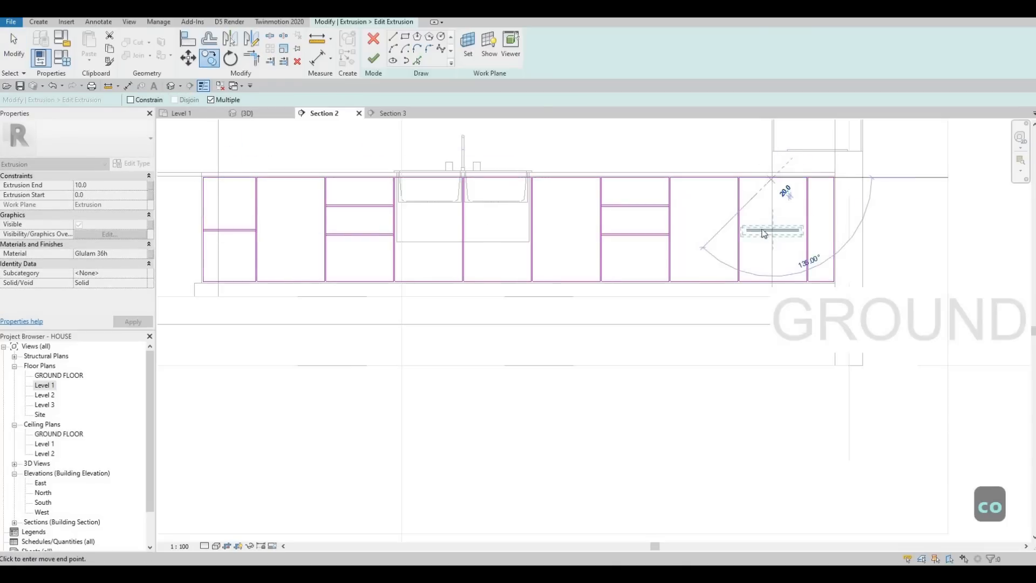
Step: Split the ninth panel's two inner side edges at the height of its horizontal line pair
{"action": "key", "text": "Escape"}
{"action": "key", "text": "Escape"}
{"action": "scroll", "coordinate": [698, 241], "scroll_direction": "up", "scroll_amount": 4}
{"action": "key", "text": "Escape"}
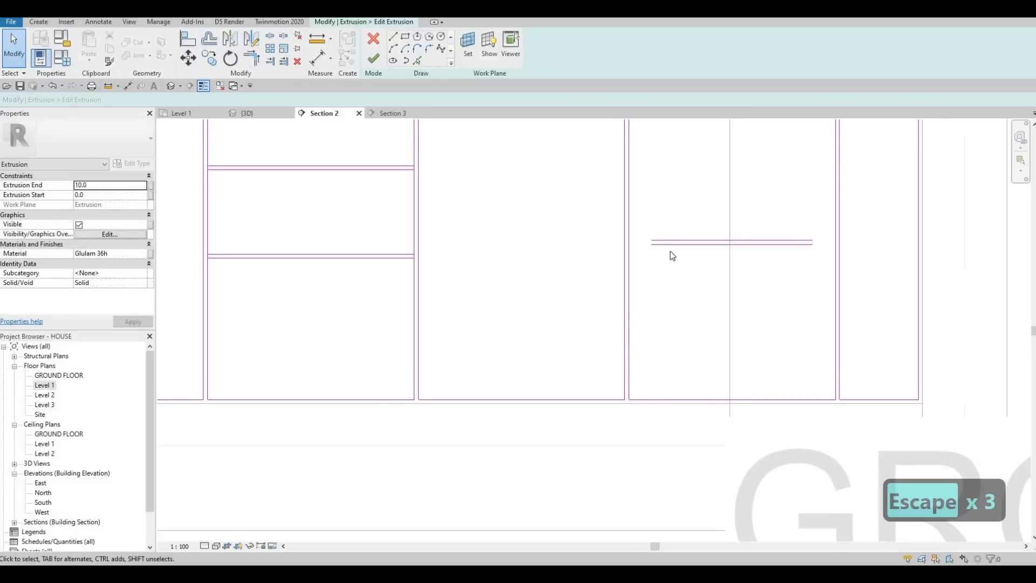
{"action": "key", "text": "s"}
{"action": "key", "text": "l"}
{"action": "scroll", "coordinate": [626, 234], "scroll_direction": "up", "scroll_amount": 3}
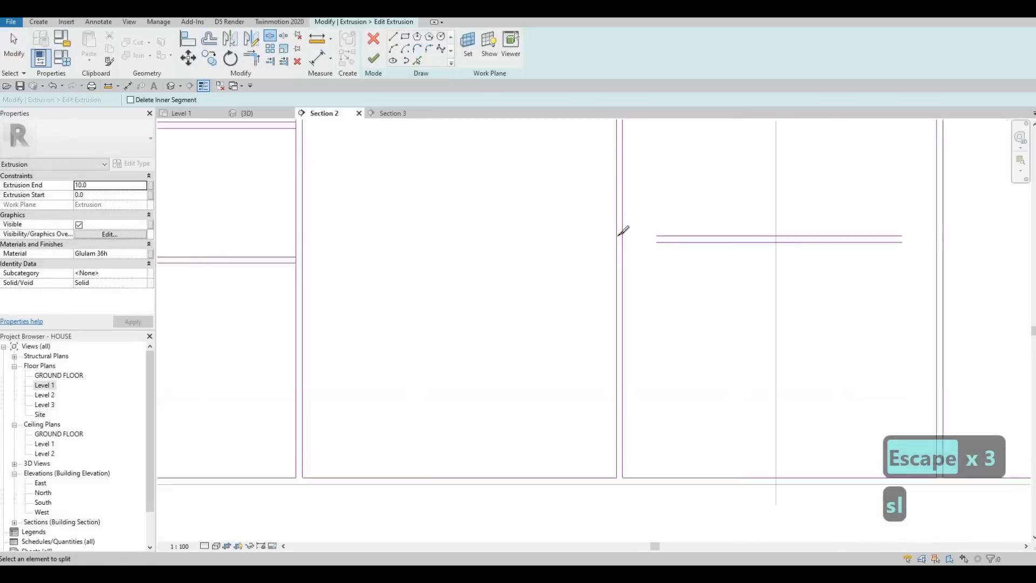
{"action": "scroll", "coordinate": [809, 241], "scroll_direction": "down", "scroll_amount": 2}
{"action": "scroll", "coordinate": [814, 238], "scroll_direction": "up", "scroll_amount": 2}
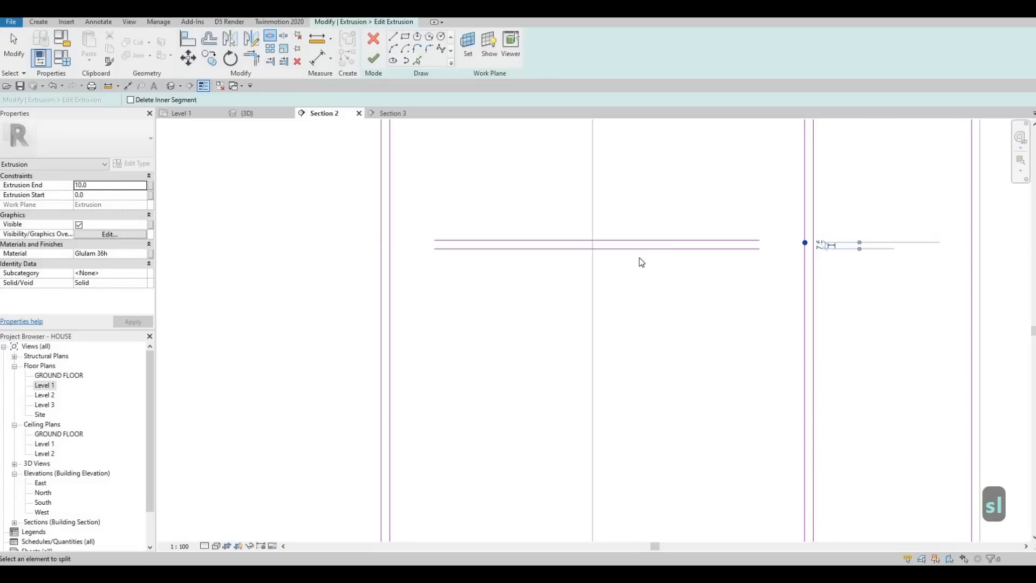
Step: Trim and extend the ninth panel's line pair to its side edges, forming two closed fronts
{"action": "key", "text": "Escape"}
{"action": "key", "text": "Escape"}
{"action": "key", "text": "Escape"}
{"action": "key", "text": "t"}
{"action": "key", "text": "r"}
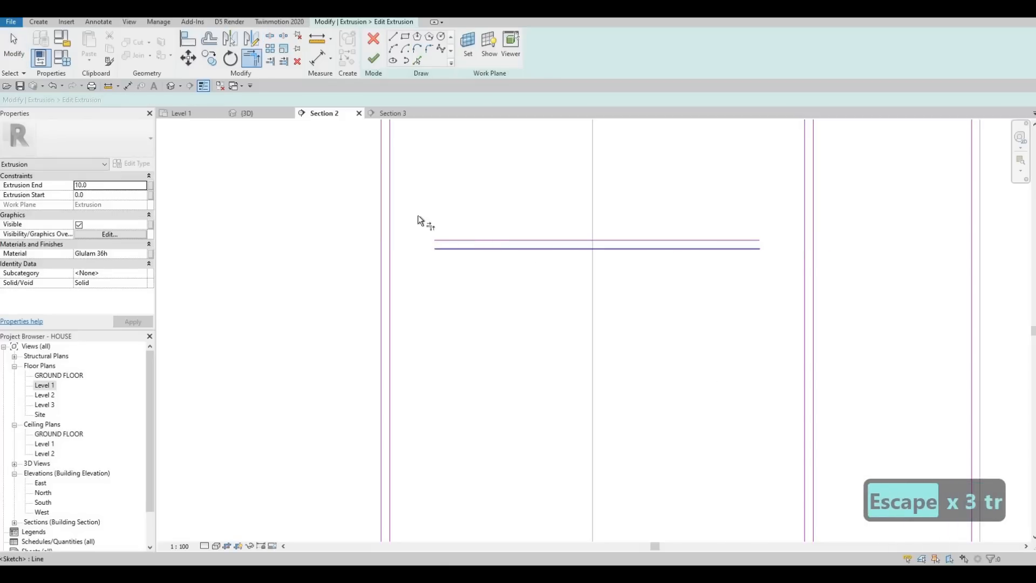
{"action": "left_click", "coordinate": [390, 200]}
{"action": "left_click", "coordinate": [468, 241]}
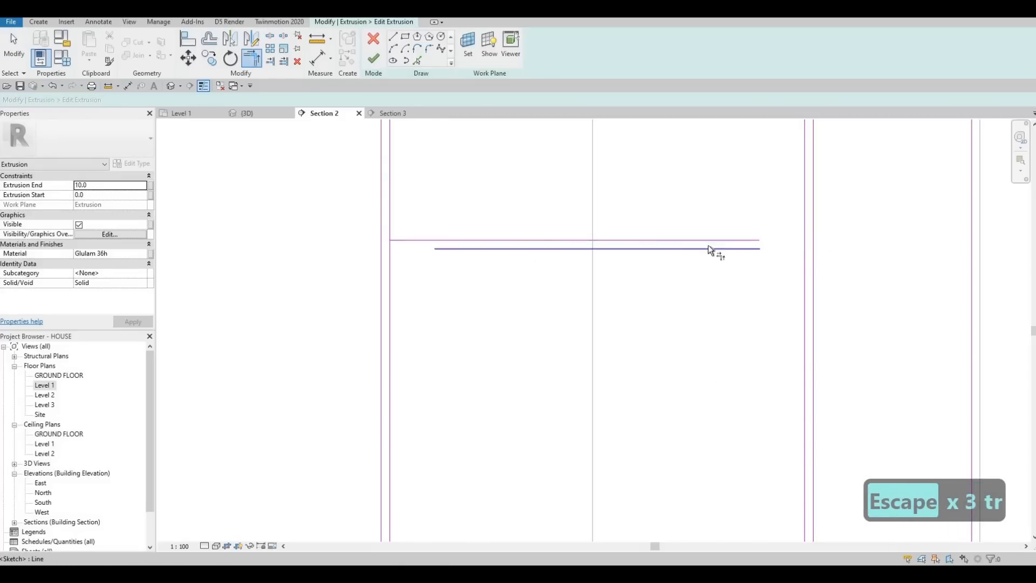
{"action": "left_click", "coordinate": [735, 240]}
{"action": "left_click", "coordinate": [803, 214]}
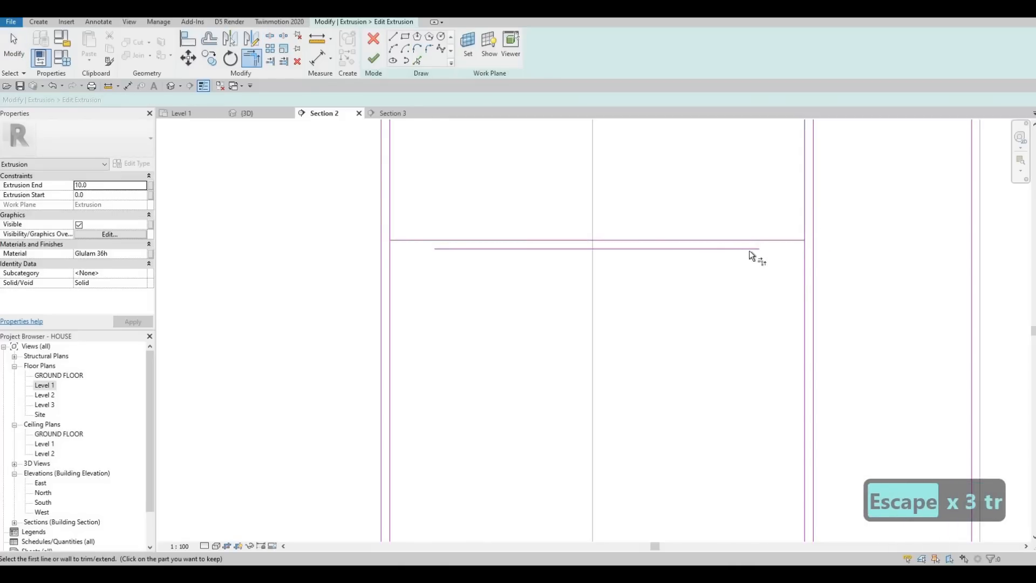
{"action": "left_click", "coordinate": [749, 249]}
{"action": "left_click", "coordinate": [804, 279]}
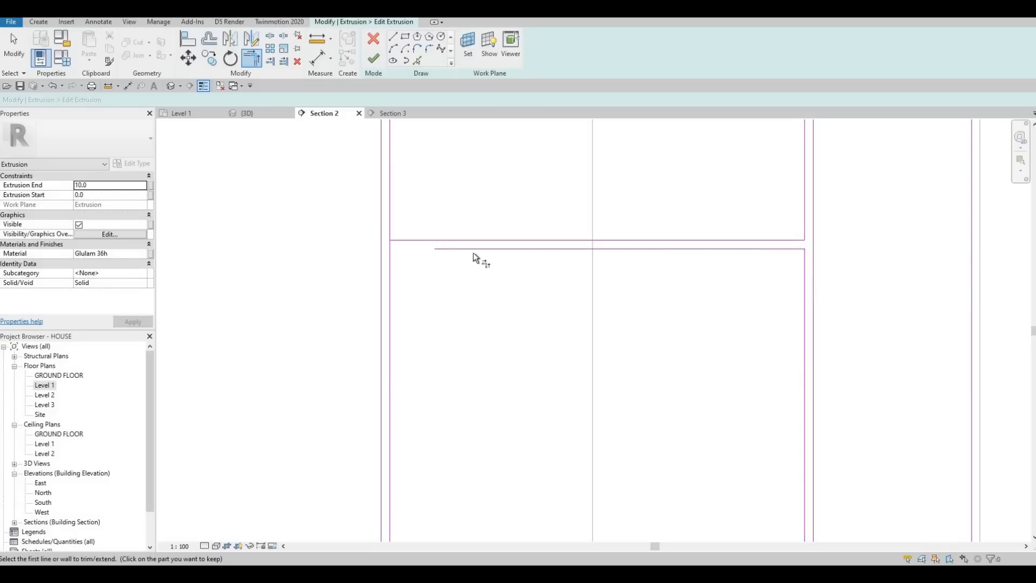
{"action": "left_click", "coordinate": [390, 268]}
{"action": "left_click", "coordinate": [434, 249]}
Step: Split the seventh panel's side edges at its two horizontal line pairs
{"action": "scroll", "coordinate": [432, 260], "scroll_direction": "down", "scroll_amount": 1}
{"action": "scroll", "coordinate": [433, 250], "scroll_direction": "up", "scroll_amount": 2}
{"action": "scroll", "coordinate": [574, 277], "scroll_direction": "down", "scroll_amount": 4}
{"action": "scroll", "coordinate": [569, 254], "scroll_direction": "up", "scroll_amount": 3}
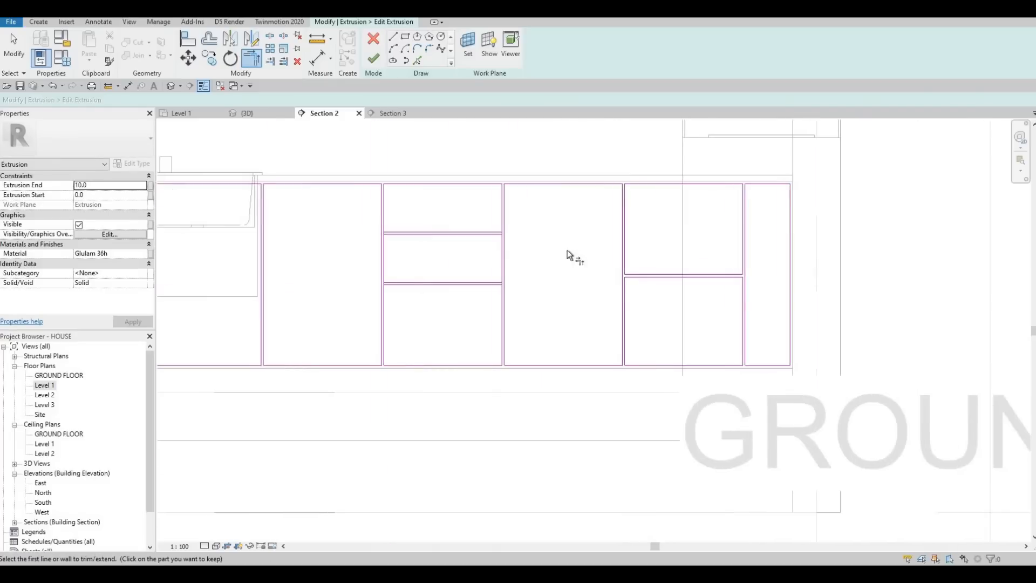
{"action": "scroll", "coordinate": [578, 250], "scroll_direction": "down", "scroll_amount": 3}
{"action": "middle_click_drag", "start_coordinate": [523, 248], "coordinate": [633, 234]}
{"action": "scroll", "coordinate": [604, 247], "scroll_direction": "down", "scroll_amount": 2}
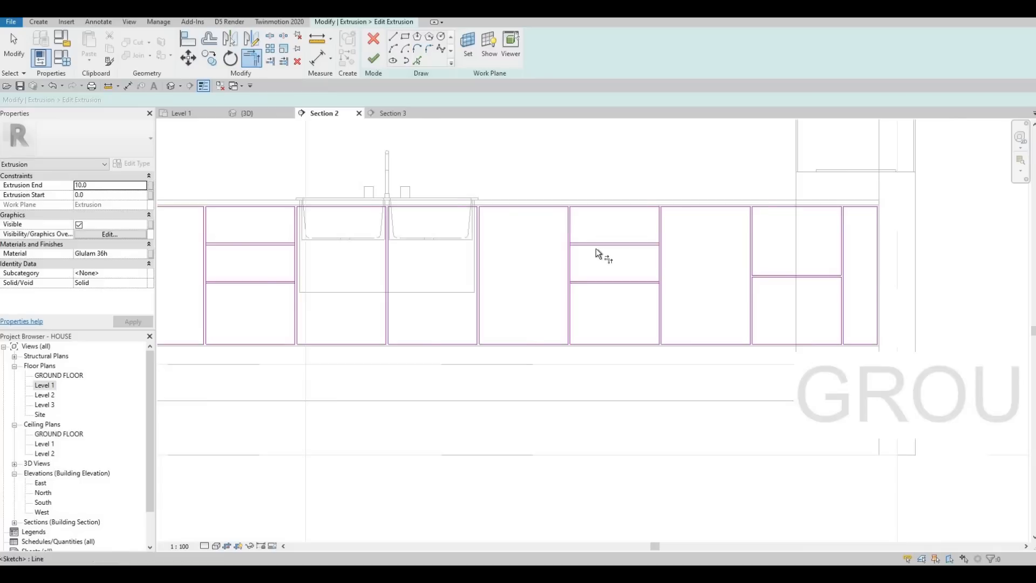
{"action": "scroll", "coordinate": [597, 248], "scroll_direction": "up", "scroll_amount": 2}
{"action": "scroll", "coordinate": [601, 248], "scroll_direction": "up", "scroll_amount": 2}
{"action": "key", "text": "Escape"}
{"action": "key", "text": "Escape"}
{"action": "key", "text": "Escape"}
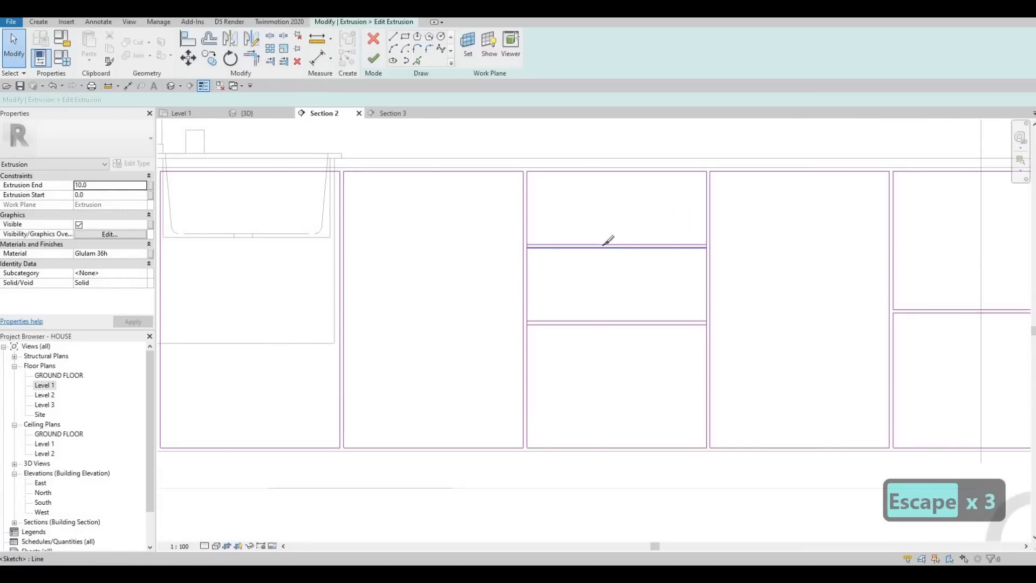
{"action": "scroll", "coordinate": [483, 236], "scroll_direction": "up", "scroll_amount": 2}
{"action": "key", "text": "l"}
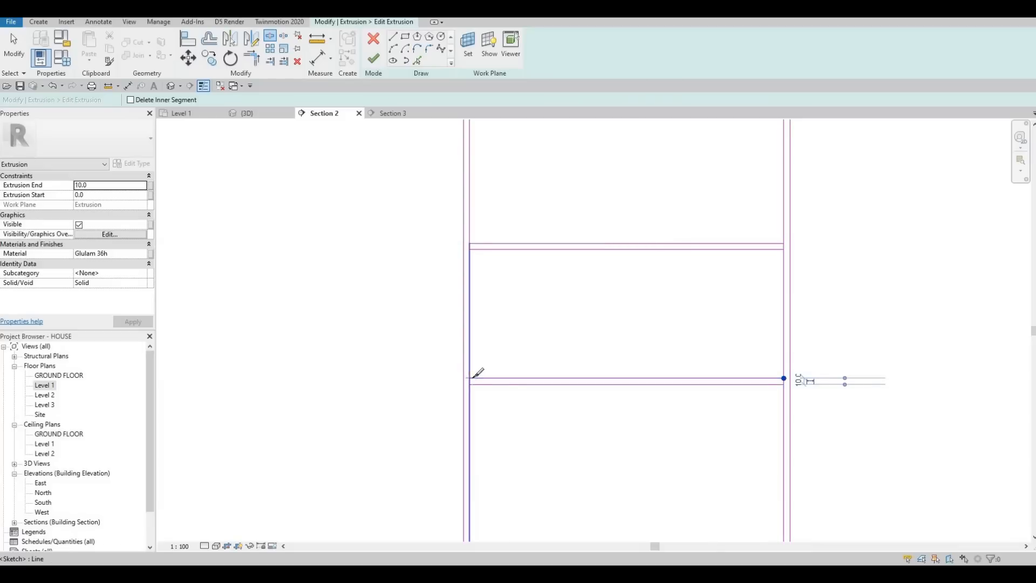
Step: Trim the seventh panel's side edges against both line pairs to form three closed drawer fronts
{"action": "key", "text": "Escape"}
{"action": "key", "text": "Escape"}
{"action": "key", "text": "t"}
{"action": "key", "text": "r"}
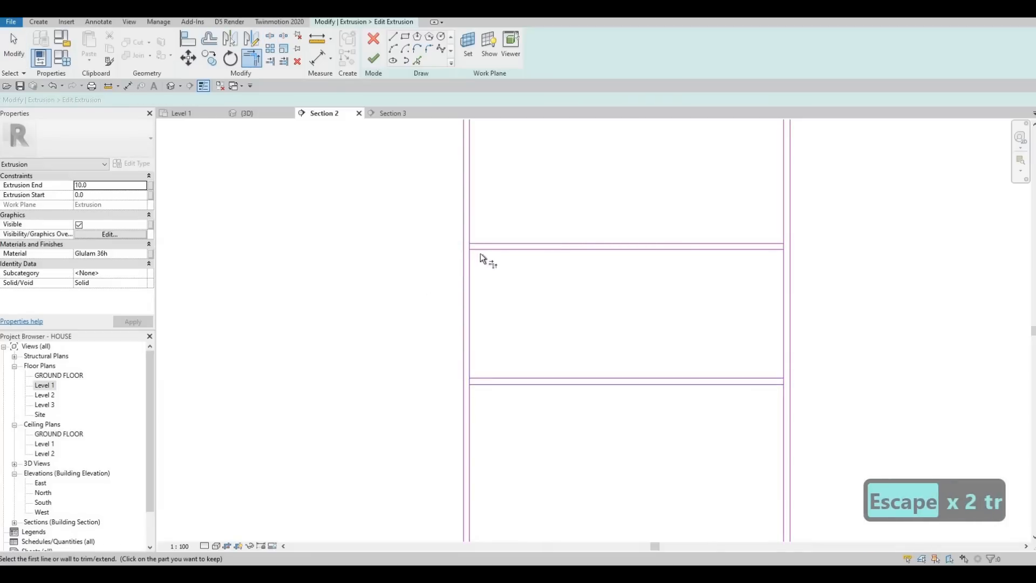
{"action": "left_click", "coordinate": [776, 251]}
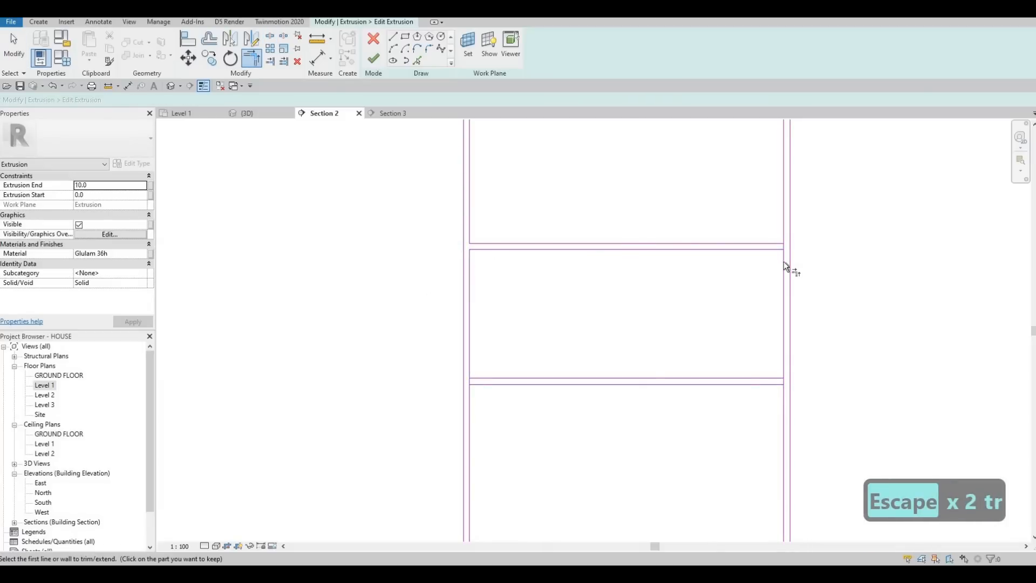
{"action": "left_click", "coordinate": [780, 313]}
{"action": "left_click", "coordinate": [780, 400]}
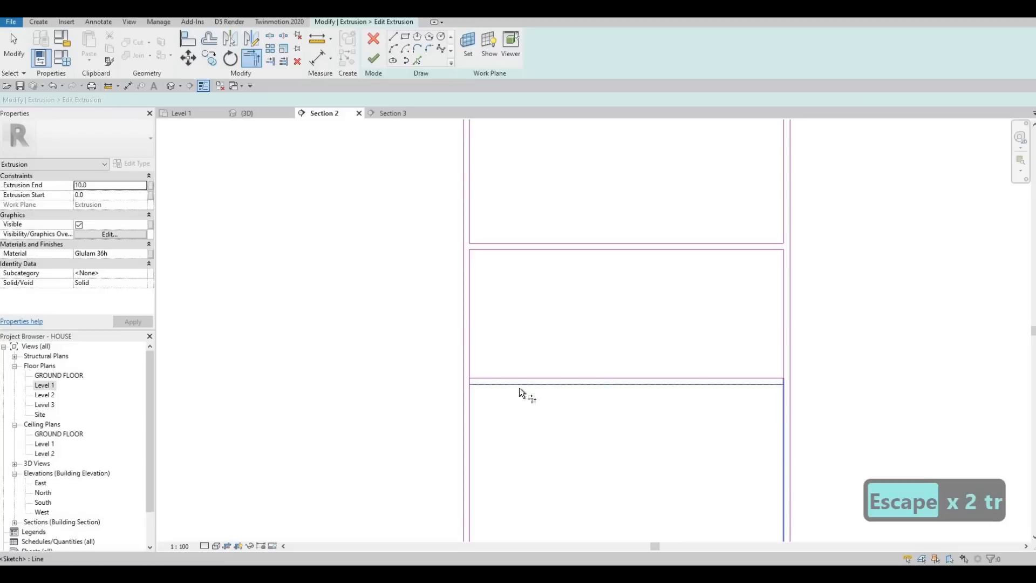
{"action": "left_click", "coordinate": [471, 397]}
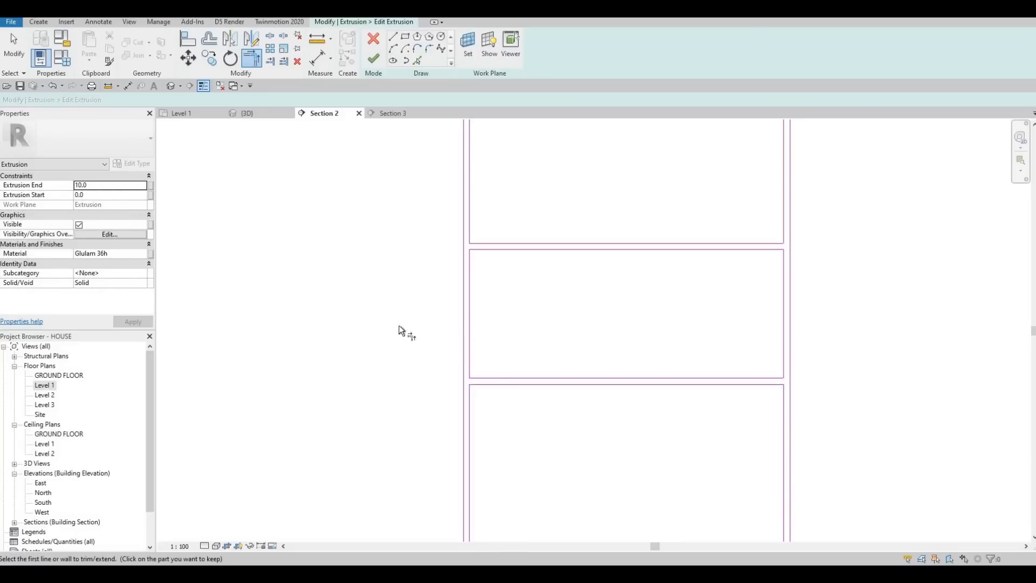
Step: Split the side edges of the third panel at its two horizontal line pairs
{"action": "scroll", "coordinate": [477, 247], "scroll_direction": "down", "scroll_amount": 3}
{"action": "middle_click_drag", "start_coordinate": [479, 245], "coordinate": [771, 261]}
{"action": "scroll", "coordinate": [771, 261], "scroll_direction": "down", "scroll_amount": 2}
{"action": "scroll", "coordinate": [552, 266], "scroll_direction": "up", "scroll_amount": 3}
{"action": "key", "text": "Escape"}
{"action": "key", "text": "Escape"}
{"action": "key", "text": "Escape"}
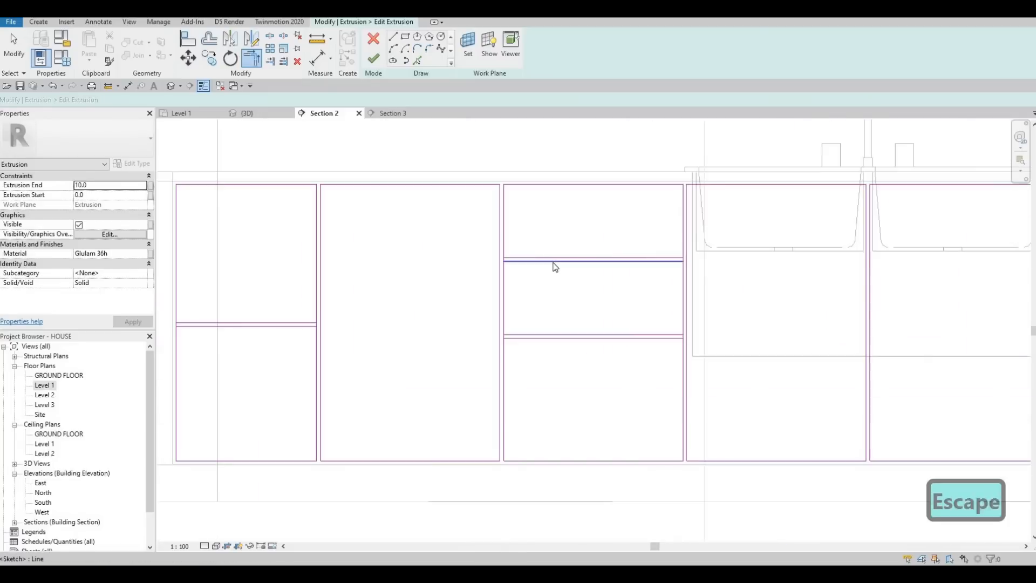
{"action": "scroll", "coordinate": [534, 257], "scroll_direction": "up", "scroll_amount": 4}
{"action": "key", "text": "l"}
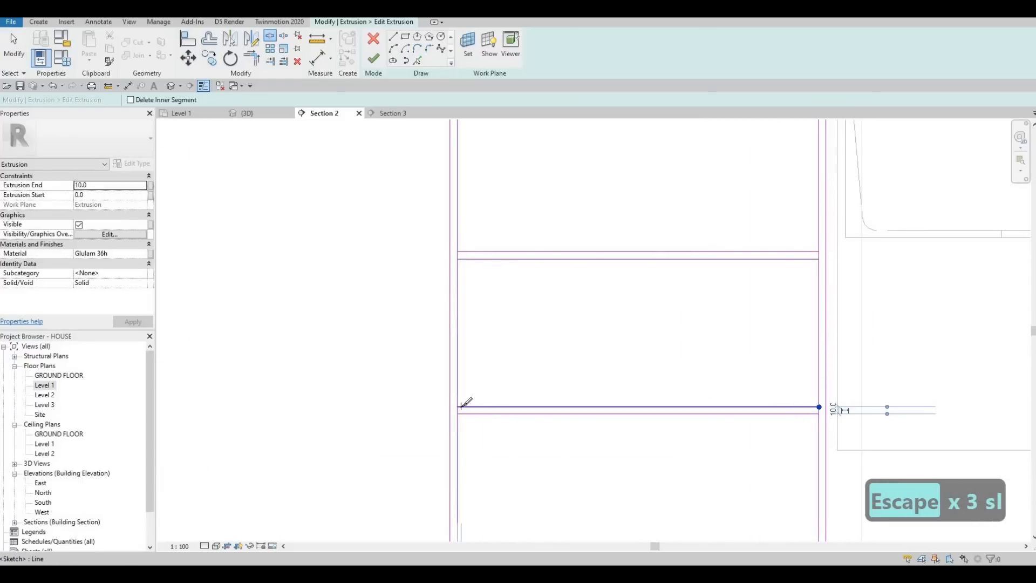
Step: Trim the third panel's sides to its line pairs so that it becomes three separate closed drawer fronts
{"action": "key", "text": "Escape"}
{"action": "key", "text": "Escape"}
{"action": "key", "text": "Escape"}
{"action": "key", "text": "t"}
{"action": "key", "text": "r"}
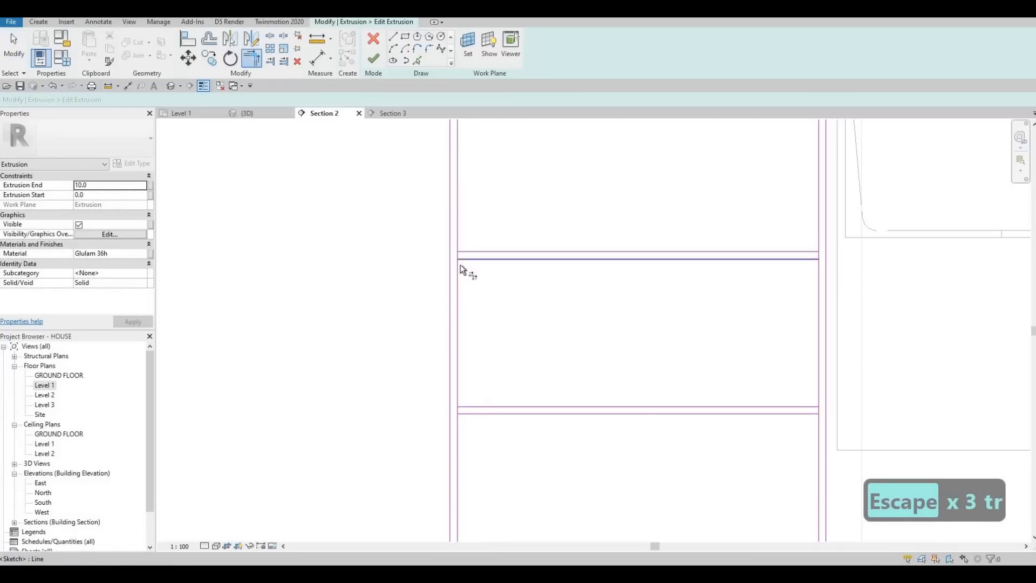
{"action": "left_click", "coordinate": [815, 268]}
{"action": "left_click", "coordinate": [819, 302]}
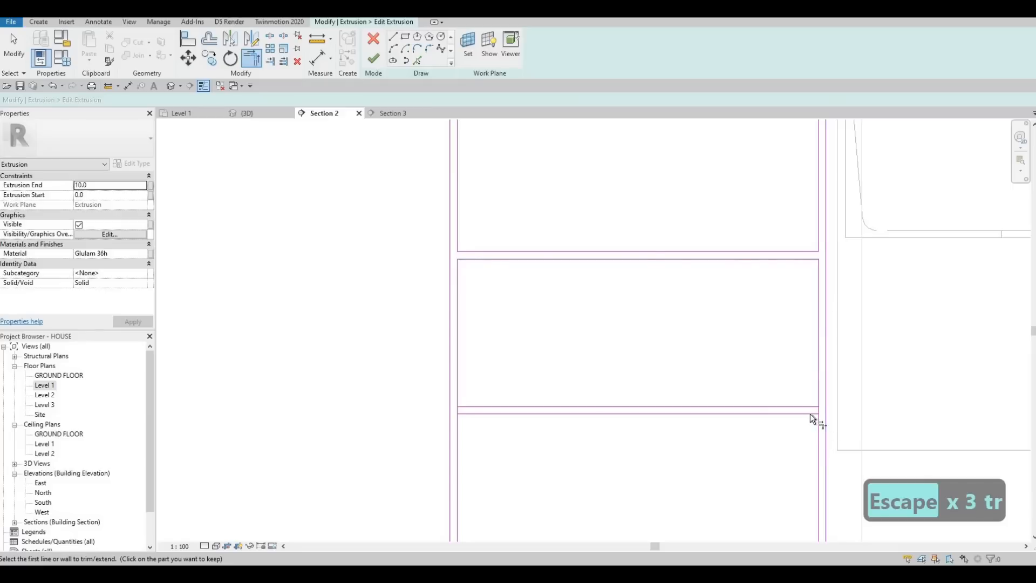
{"action": "left_click", "coordinate": [810, 414]}
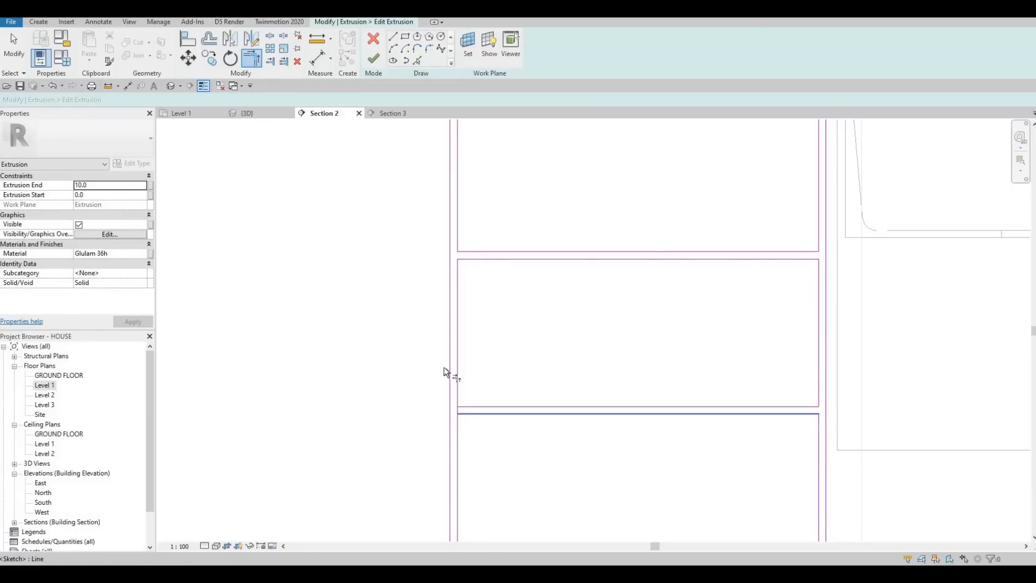
Step: Split the leftmost panel's side edges where its horizontal line pair meets them
{"action": "middle_click_drag", "start_coordinate": [634, 302], "coordinate": [558, 331]}
{"action": "scroll", "coordinate": [531, 321], "scroll_direction": "down", "scroll_amount": 7}
{"action": "middle_click_drag", "start_coordinate": [265, 355], "coordinate": [473, 319]}
{"action": "scroll", "coordinate": [473, 320], "scroll_direction": "up", "scroll_amount": 5}
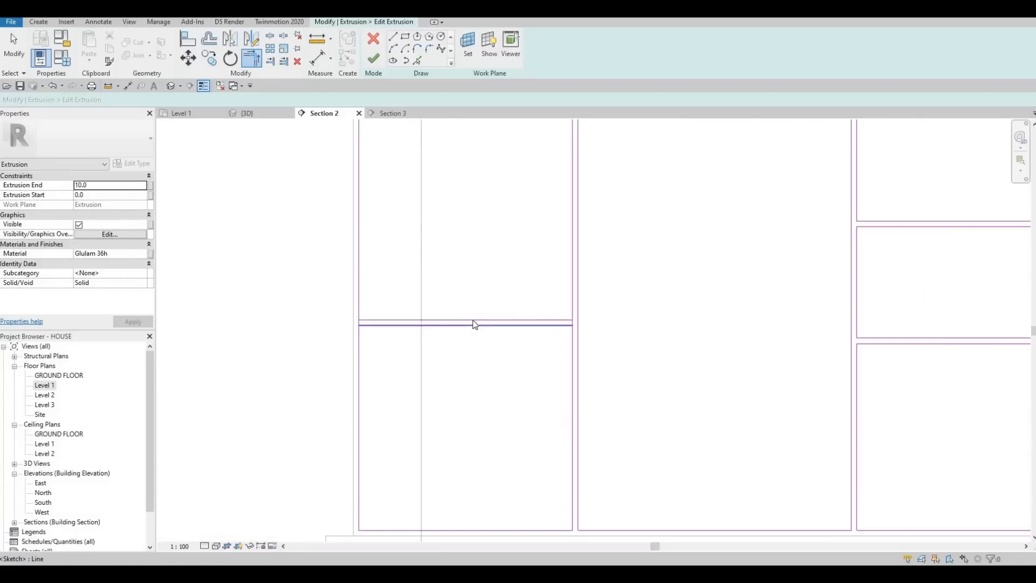
{"action": "key", "text": "Escape"}
{"action": "key", "text": "Escape"}
{"action": "key", "text": "s"}
{"action": "key", "text": "l"}
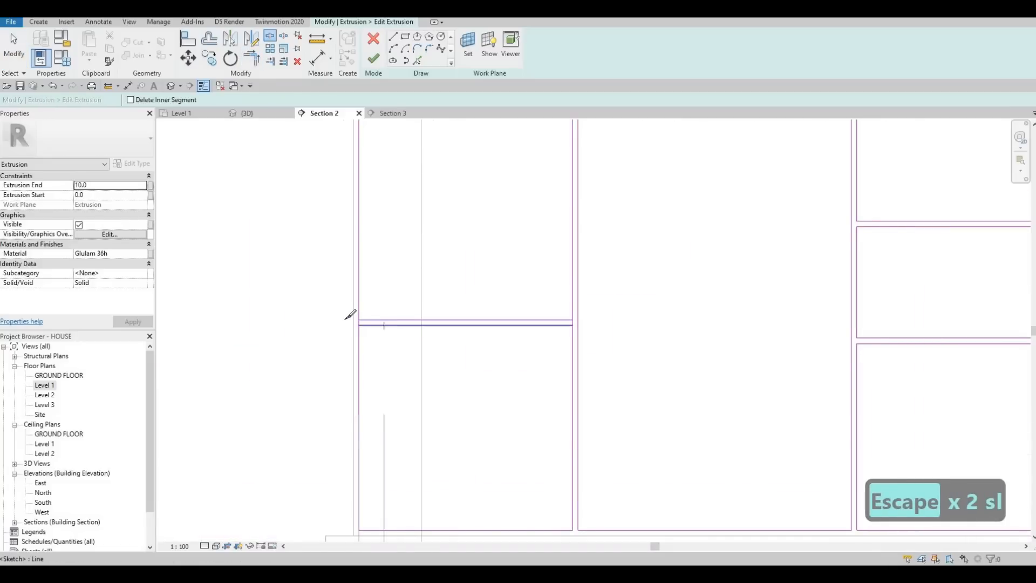
{"action": "scroll", "coordinate": [382, 321], "scroll_direction": "up", "scroll_amount": 3}
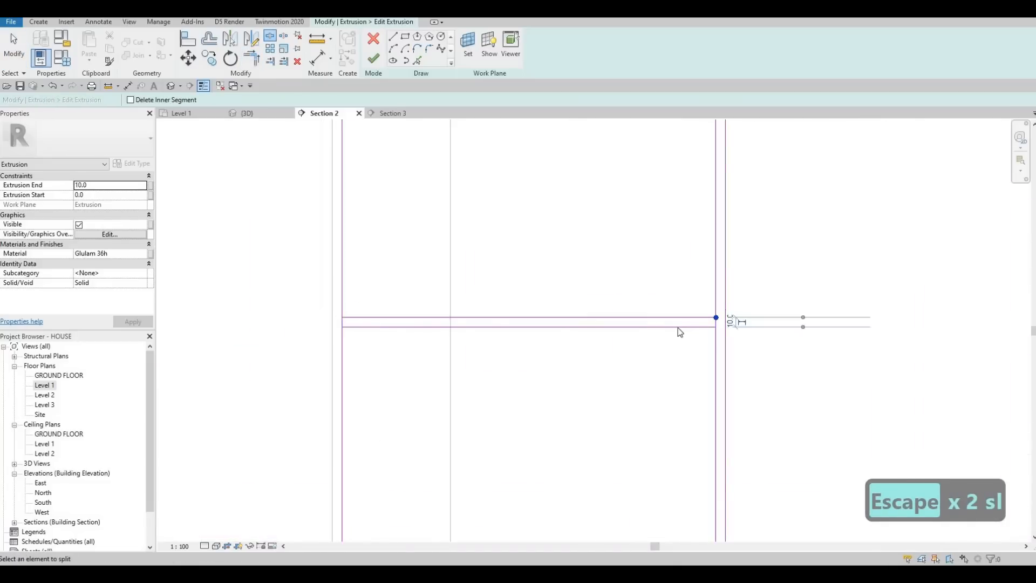
Step: Trim the leftmost panel's sides to its line pair, leaving two closed fronts
{"action": "key", "text": "Escape"}
{"action": "key", "text": "Escape"}
{"action": "key", "text": "Escape"}
{"action": "key", "text": "t"}
{"action": "key", "text": "r"}
{"action": "left_click", "coordinate": [343, 338]}
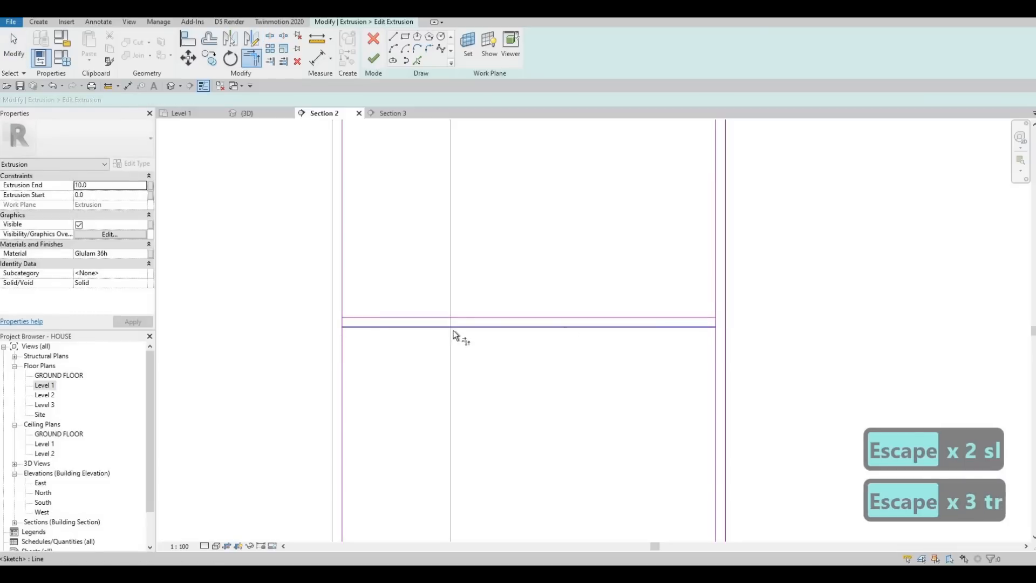
{"action": "left_click", "coordinate": [701, 326]}
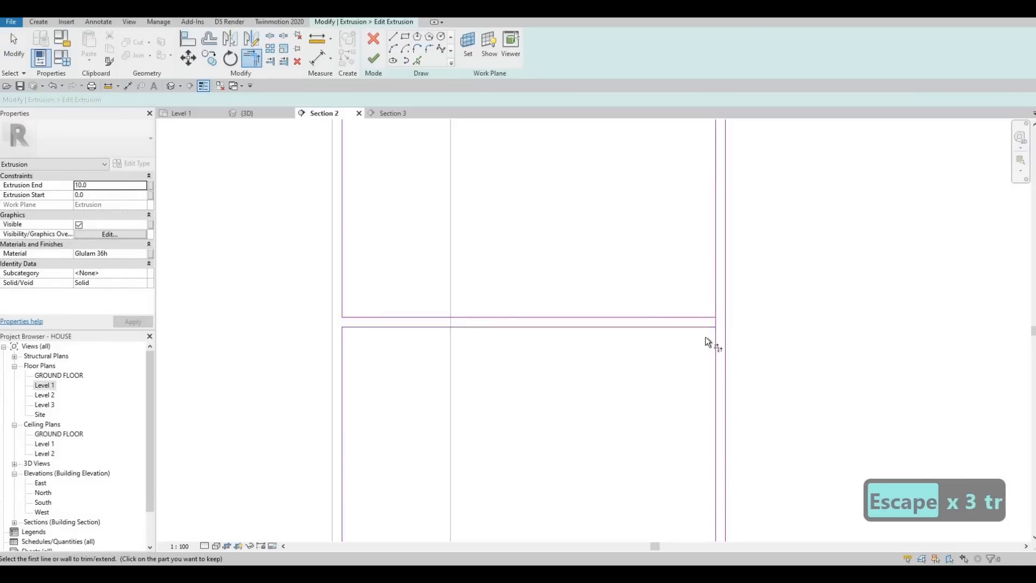
Step: Finish the extrusion sketch of the base cabinet front panels
{"action": "middle_click_drag", "start_coordinate": [685, 306], "coordinate": [479, 297]}
{"action": "scroll", "coordinate": [479, 297], "scroll_direction": "down", "scroll_amount": 1}
{"action": "key", "text": "Escape"}
{"action": "middle_click_drag", "start_coordinate": [813, 308], "coordinate": [608, 308]}
{"action": "scroll", "coordinate": [609, 308], "scroll_direction": "down", "scroll_amount": 1}
{"action": "scroll", "coordinate": [780, 277], "scroll_direction": "up", "scroll_amount": 2}
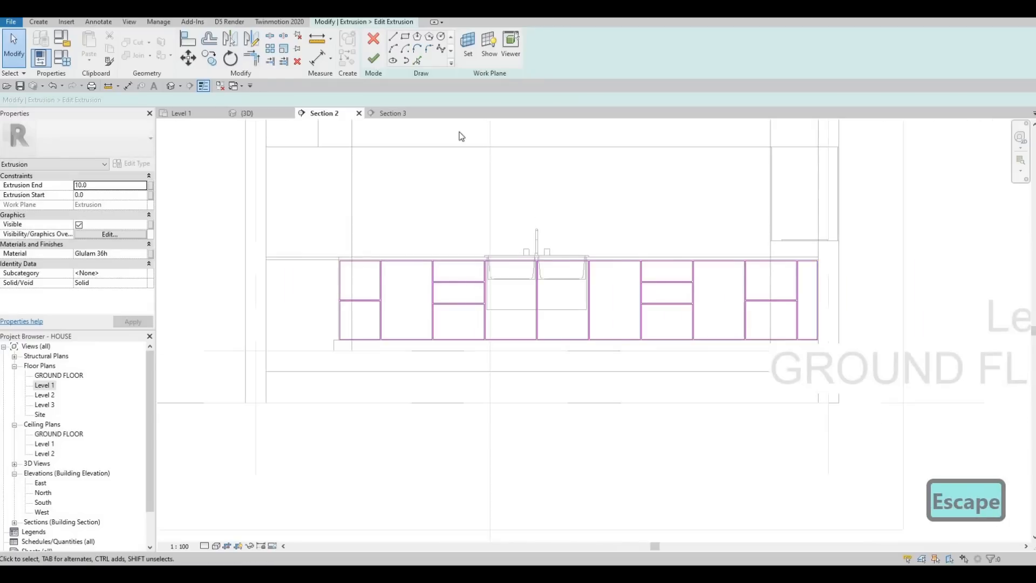
{"action": "left_click", "coordinate": [375, 59]}
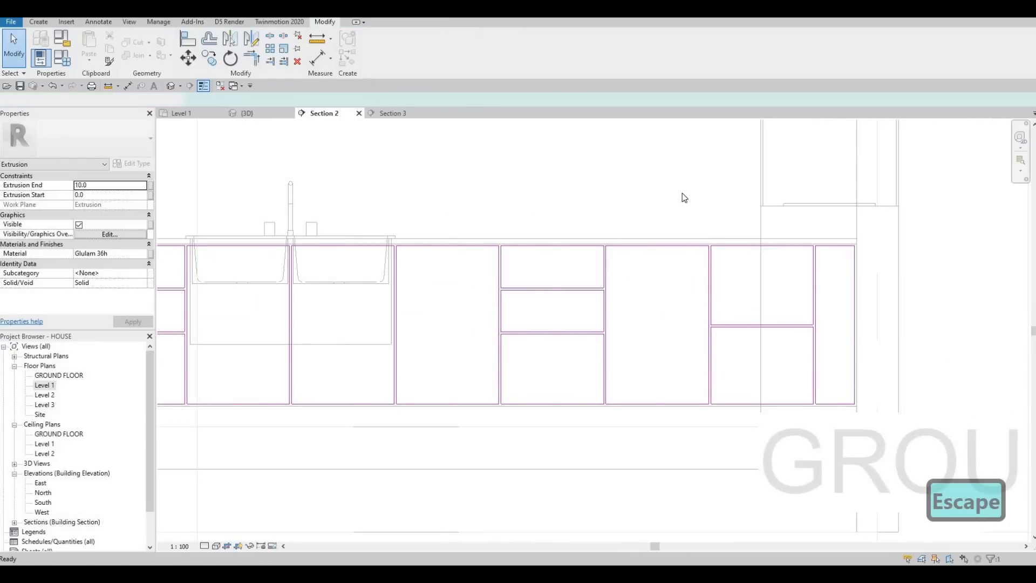
Step: Check the cabinet doors and drawer fronts in the 3D view, and return to Section 2
{"action": "left_click", "coordinate": [260, 112]}
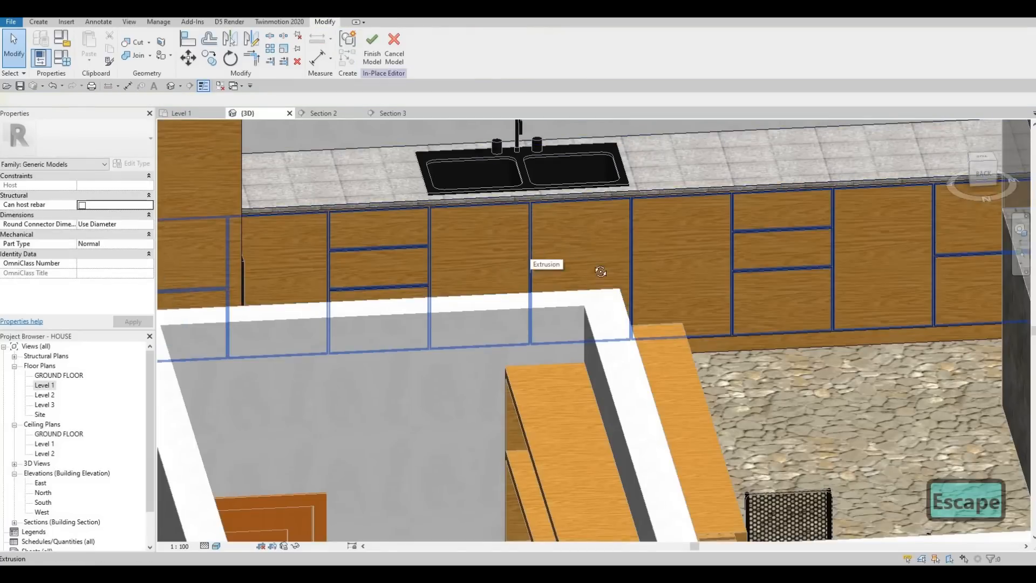
{"action": "middle_click_drag", "start_coordinate": [601, 271], "coordinate": [286, 146], "text": "shift"}
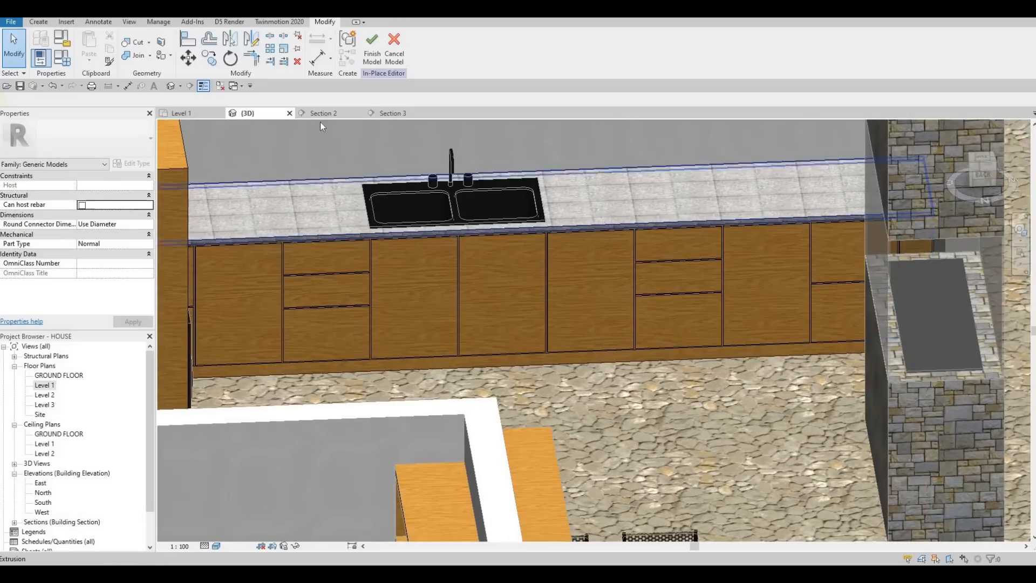
{"action": "left_click", "coordinate": [322, 114]}
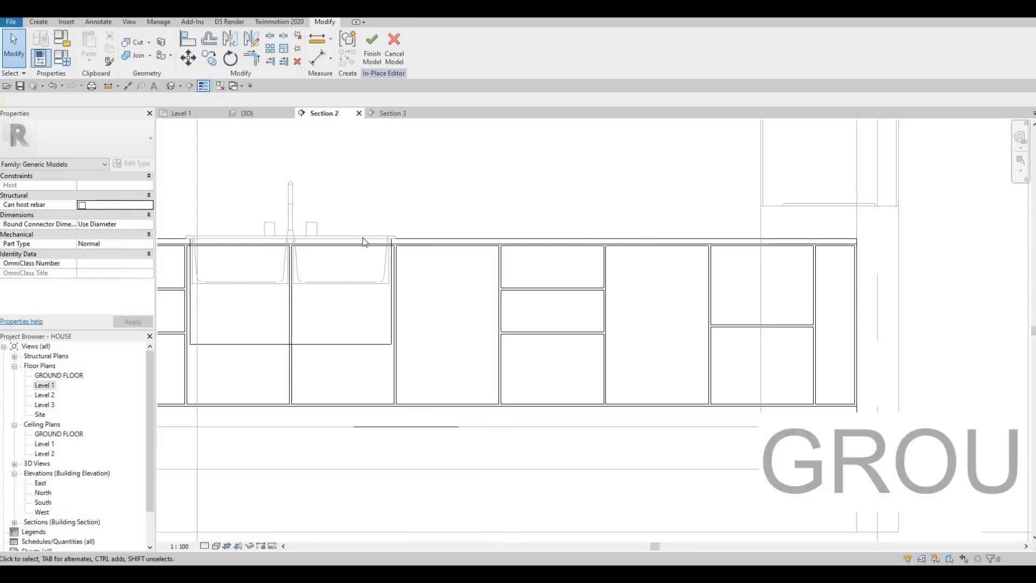
{"action": "middle_click_drag", "start_coordinate": [226, 259], "coordinate": [413, 252]}
{"action": "key", "text": "Escape"}
{"action": "scroll", "coordinate": [414, 252], "scroll_direction": "down", "scroll_amount": 1}
{"action": "middle_click_drag", "start_coordinate": [286, 258], "coordinate": [415, 248]}
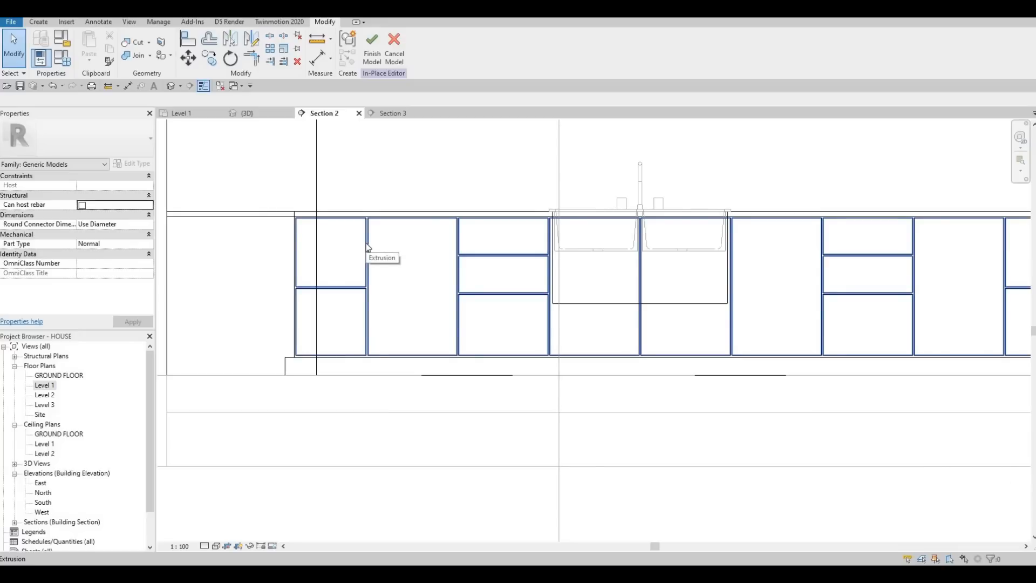
{"action": "left_click", "coordinate": [367, 247]}
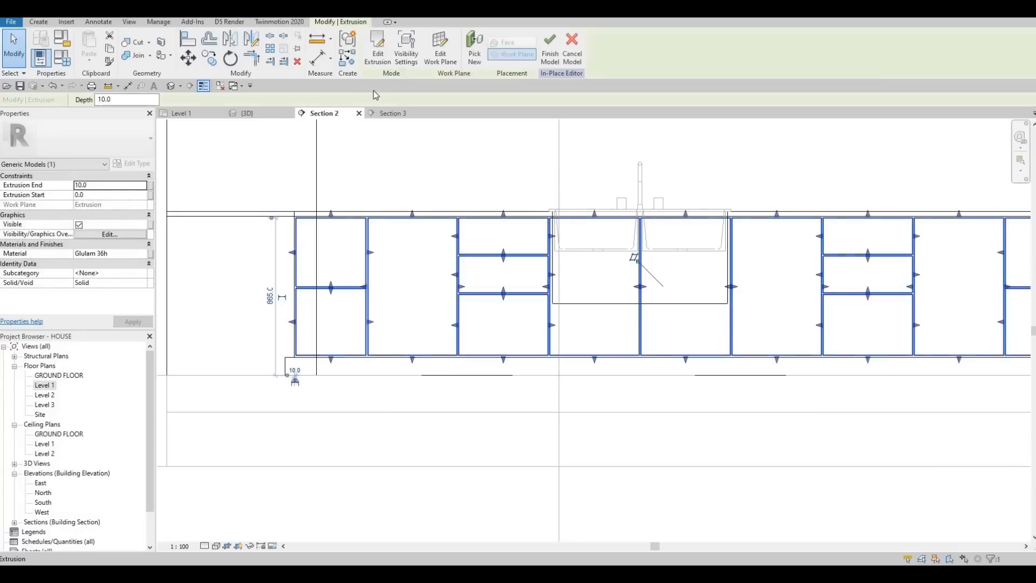
{"action": "left_click", "coordinate": [382, 61]}
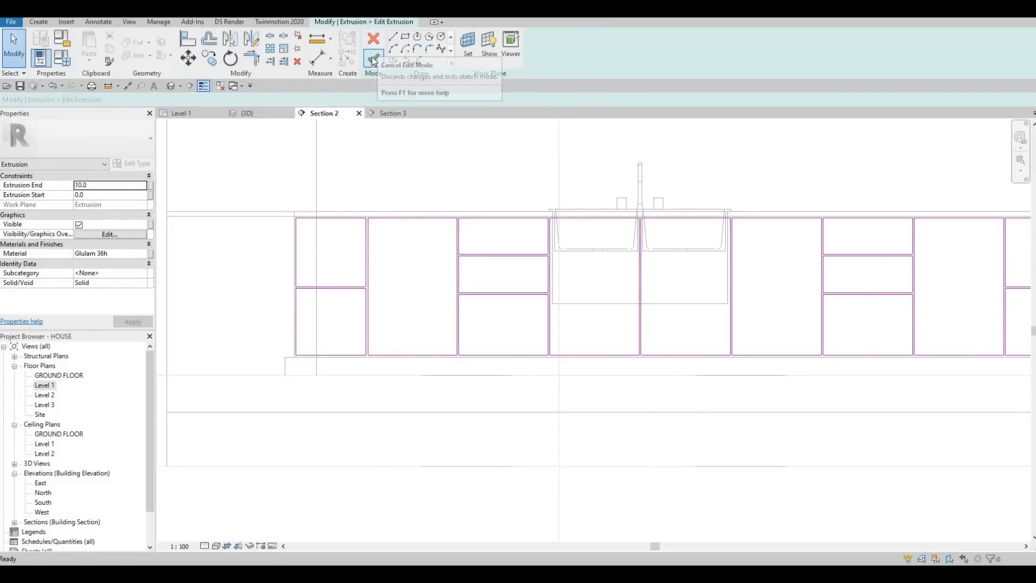
{"action": "left_click", "coordinate": [374, 61]}
{"action": "key", "text": "Escape"}
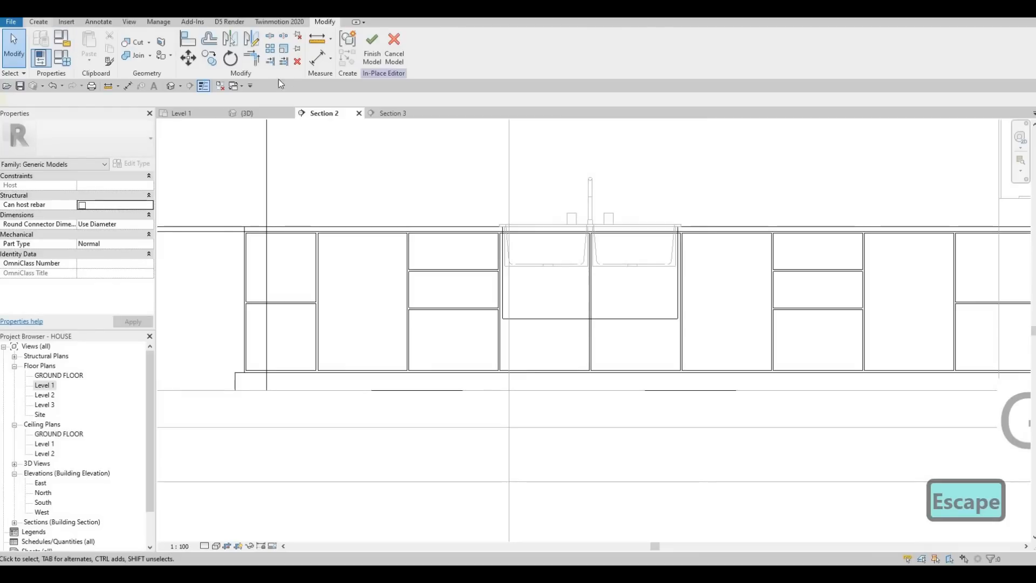
Step: Start a void extrusion on a work plane picked from the face of the cabinet front panels
{"action": "left_click", "coordinate": [38, 22]}
{"action": "left_click", "coordinate": [209, 65]}
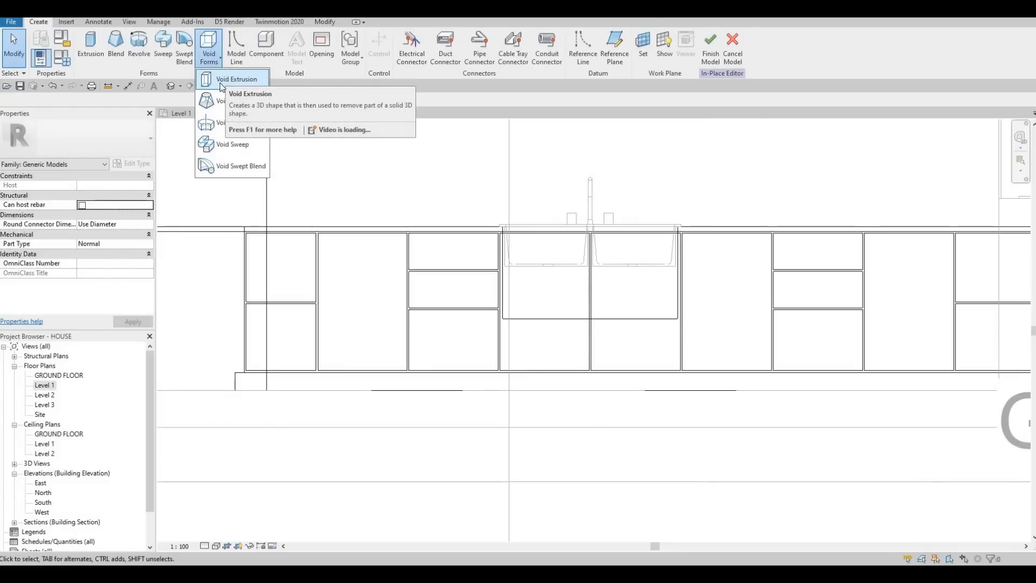
{"action": "left_click", "coordinate": [221, 81]}
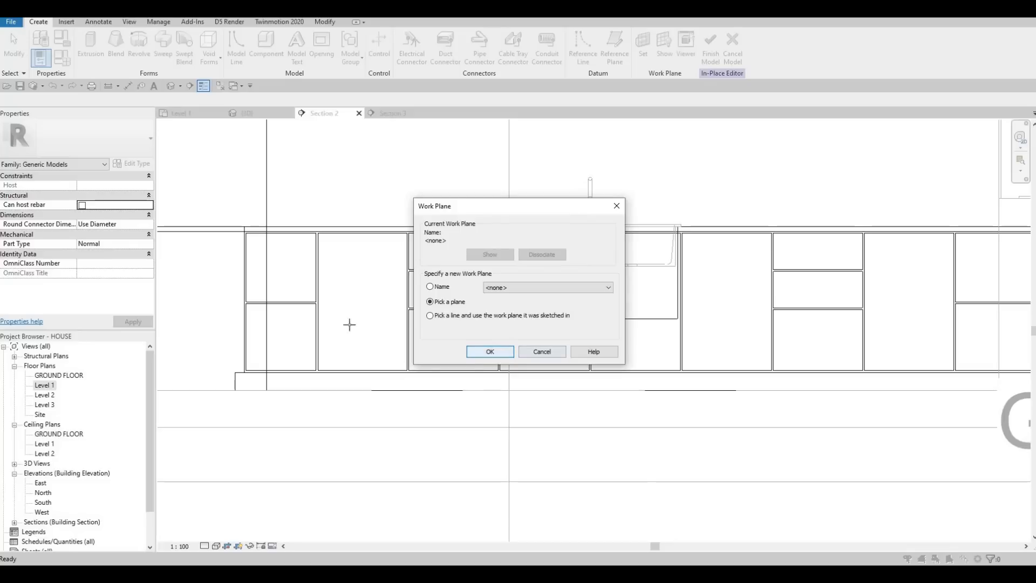
{"action": "key", "text": "Return"}
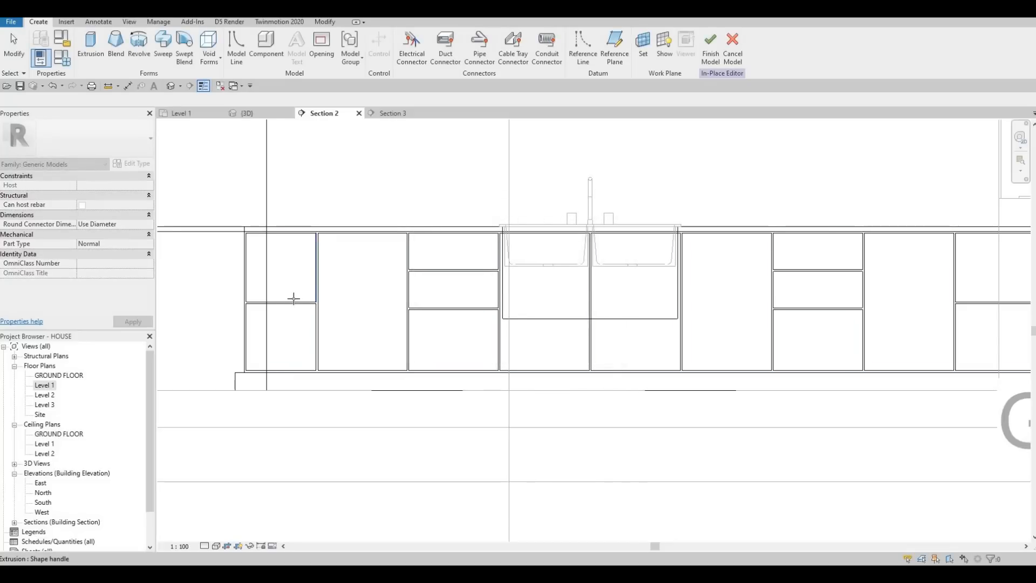
{"action": "left_click", "coordinate": [168, 247]}
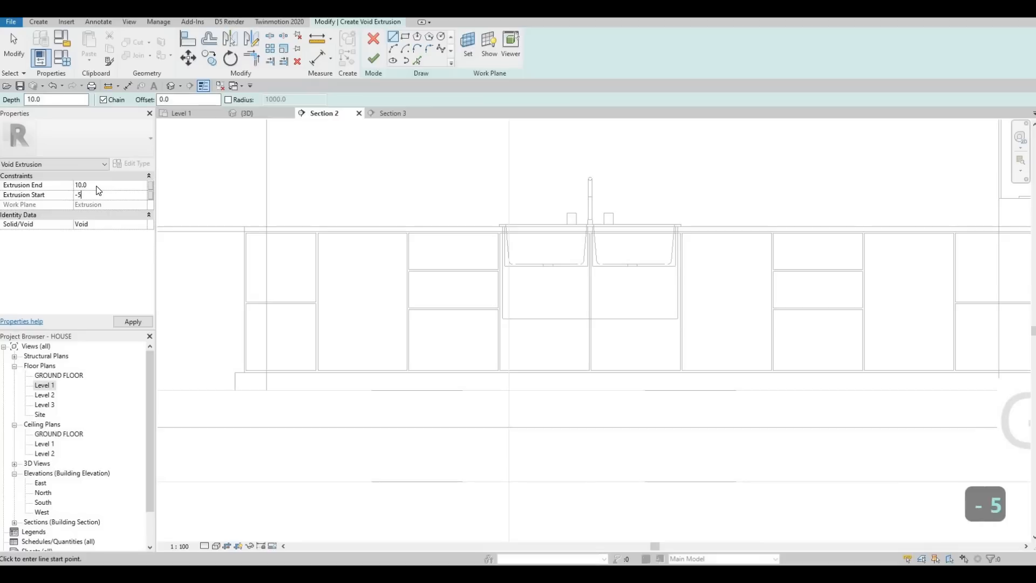
Step: Set the void extrusion's start to -5 and its end to 5
{"action": "type", "text": "5"}
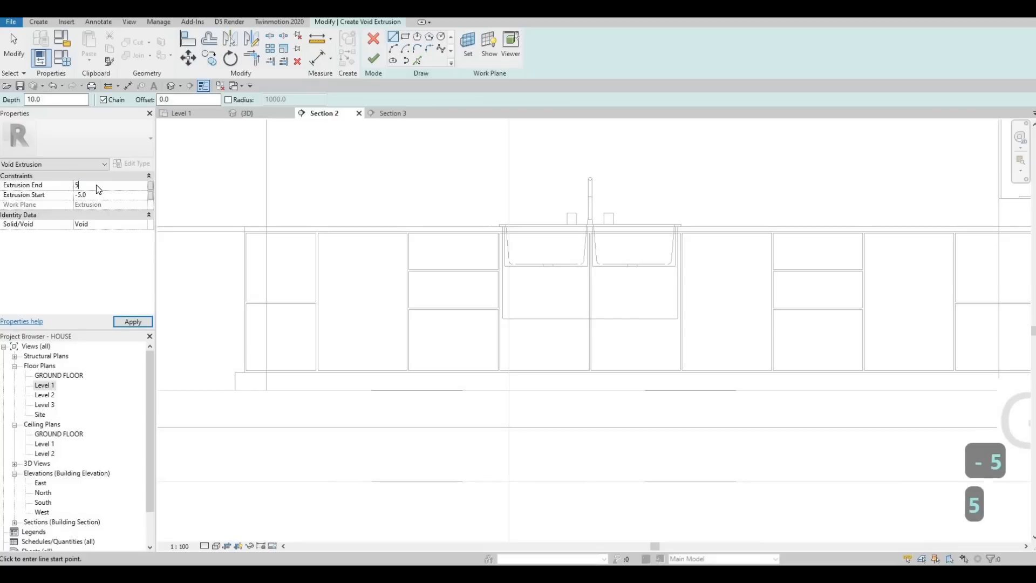
{"action": "key", "text": "Return"}
{"action": "left_click", "coordinate": [140, 327]}
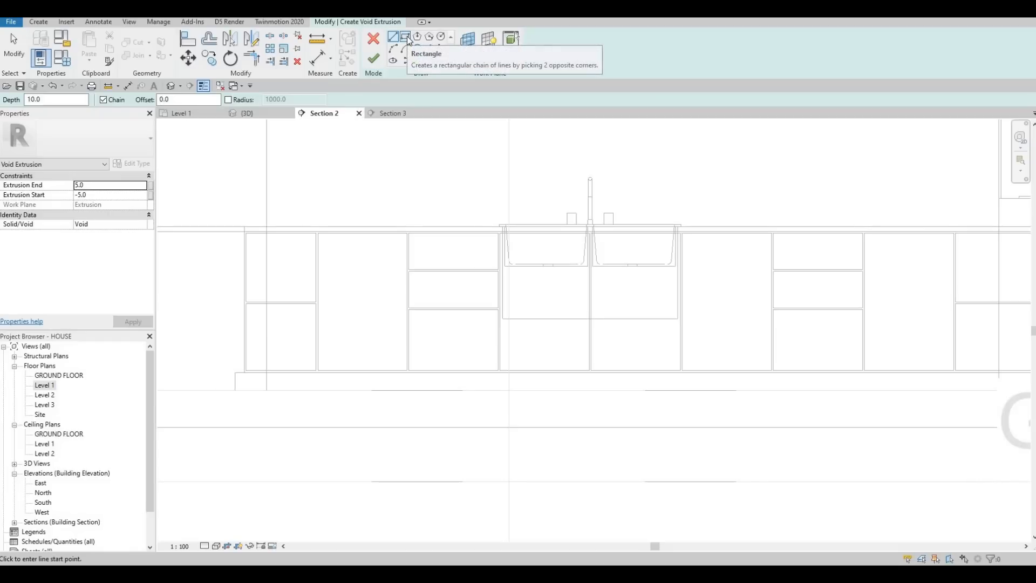
Step: Sketch a rectangle with a 50 offset inward from the edges of the upper leftmost cabinet front
{"action": "left_click", "coordinate": [406, 38]}
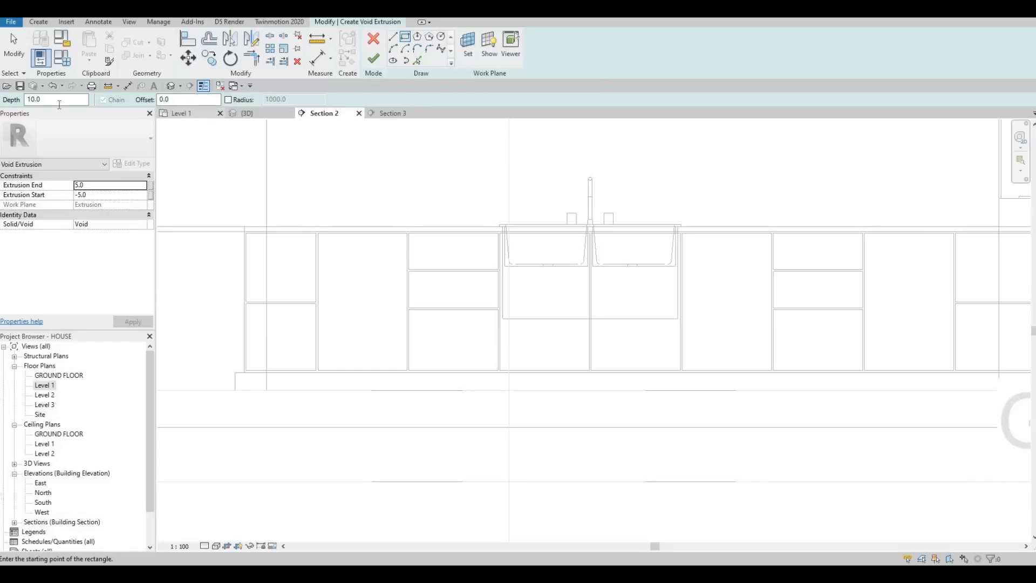
{"action": "left_click", "coordinate": [161, 99]}
{"action": "type", "text": "50"}
{"action": "key", "text": "Return"}
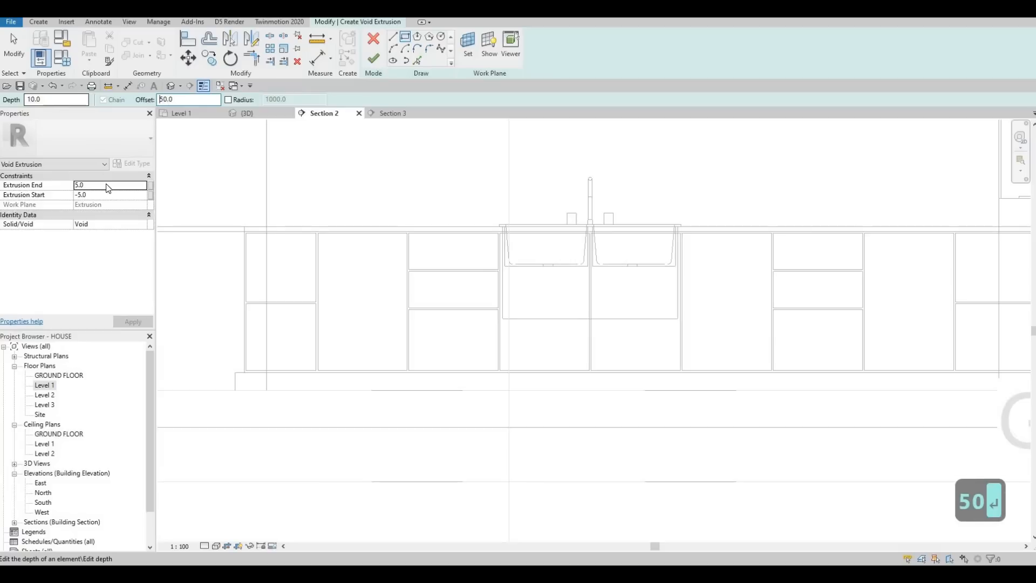
{"action": "scroll", "coordinate": [243, 231], "scroll_direction": "up", "scroll_amount": 3}
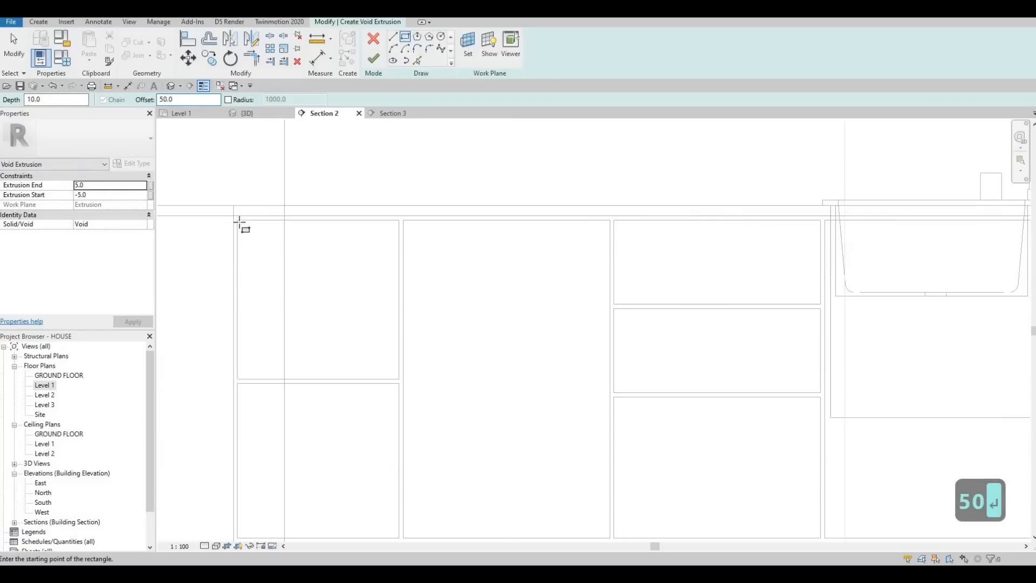
{"action": "left_click", "coordinate": [339, 301]}
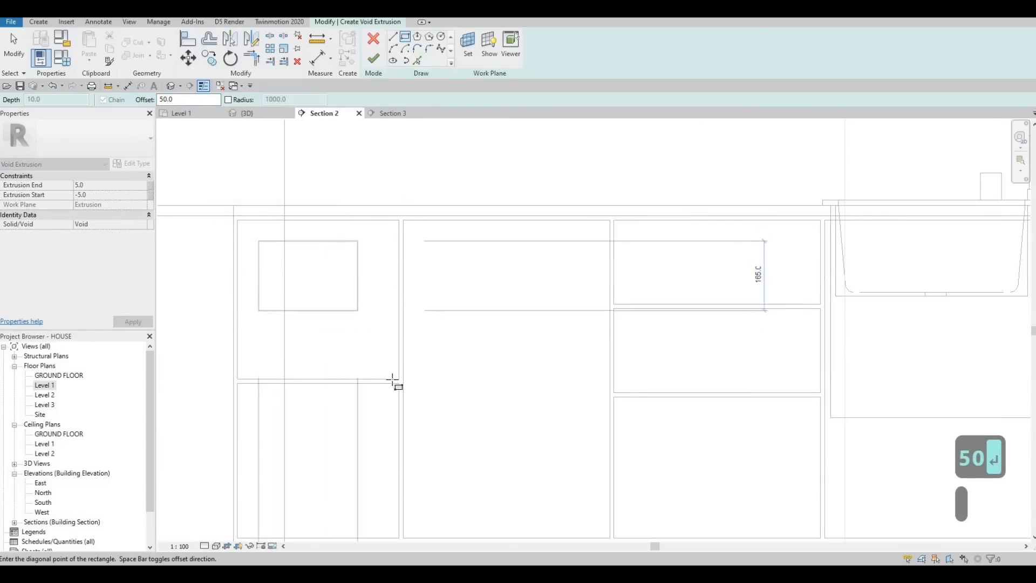
{"action": "left_click", "coordinate": [331, 354]}
{"action": "key", "text": "Escape"}
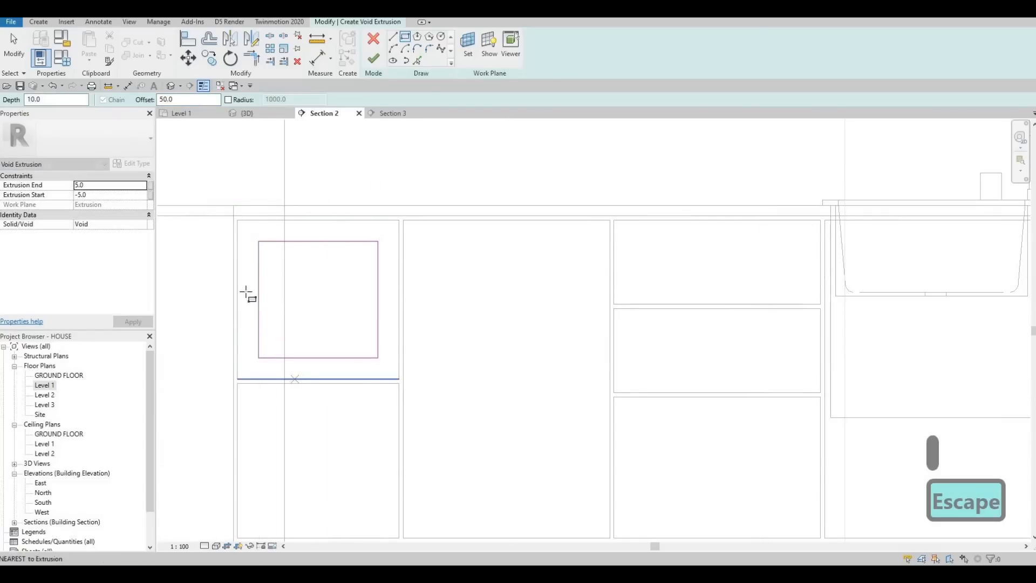
Step: Sketch rectangles inset 50 in the lower leftmost front and in the adjacent full-height door
{"action": "middle_click_drag", "start_coordinate": [240, 388], "coordinate": [246, 281]}
{"action": "left_click", "coordinate": [243, 276]}
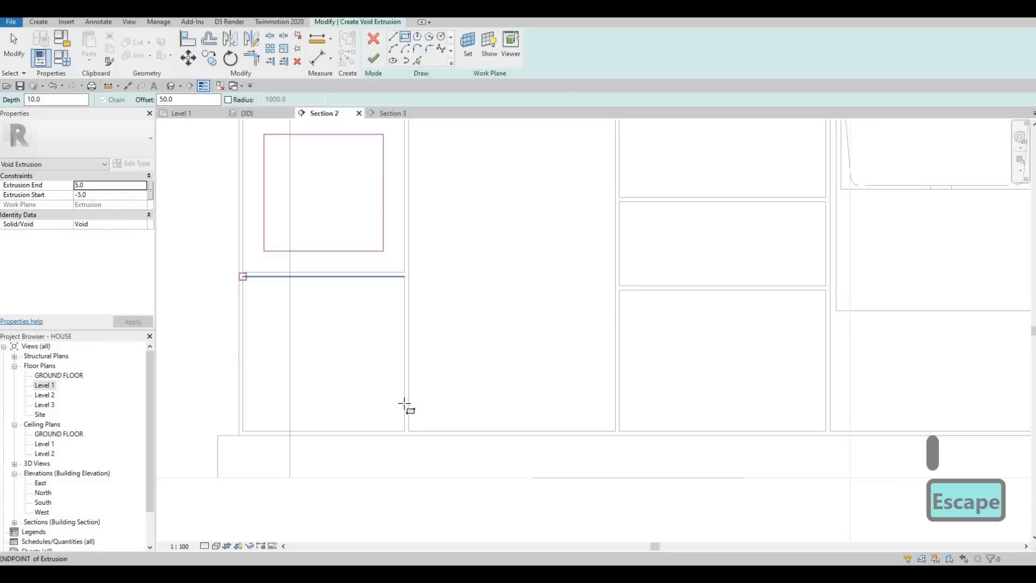
{"action": "left_click", "coordinate": [404, 430]}
{"action": "middle_click_drag", "start_coordinate": [349, 211], "coordinate": [253, 249]}
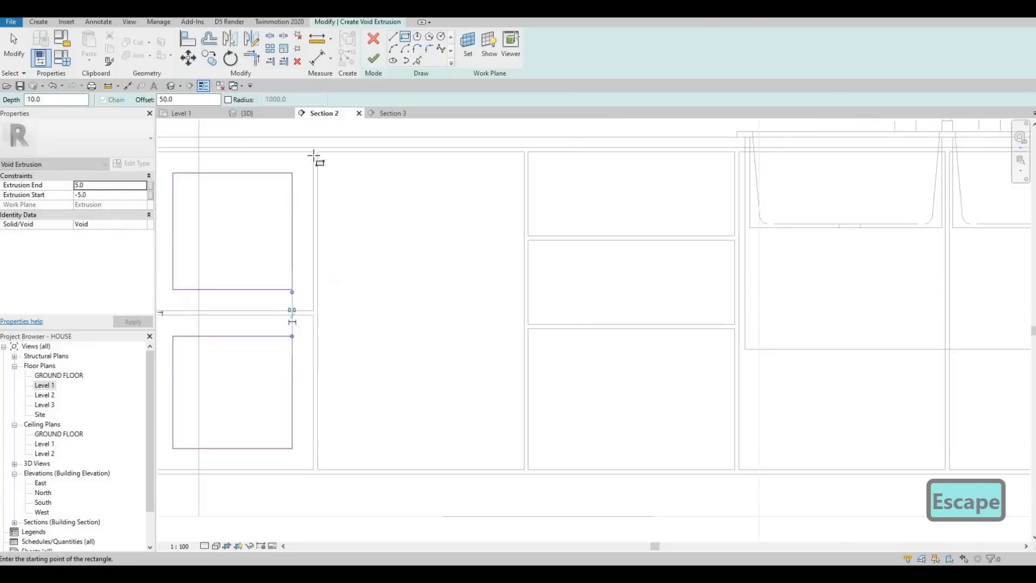
{"action": "left_click", "coordinate": [313, 152]}
{"action": "left_click", "coordinate": [519, 468]}
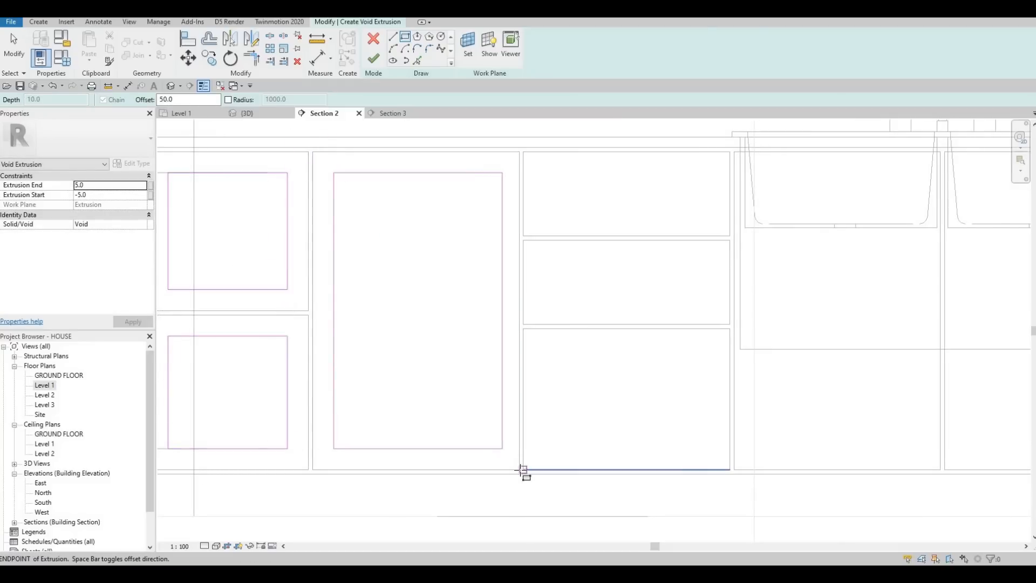
Step: Sketch rectangles inset 50 in each of the three drawer fronts left of the sink
{"action": "left_click", "coordinate": [523, 154]}
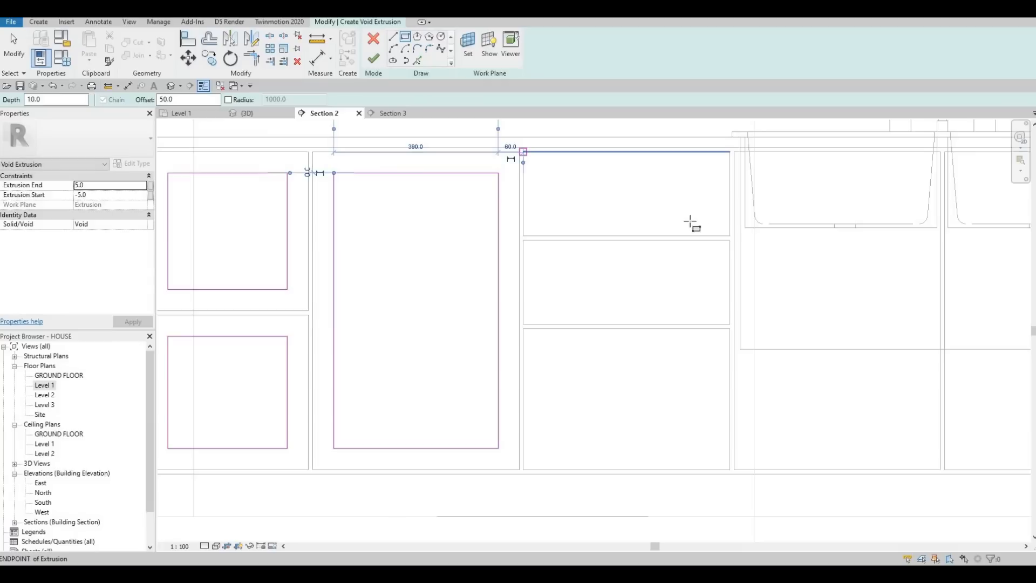
{"action": "left_click", "coordinate": [730, 236]}
{"action": "left_click", "coordinate": [523, 240]}
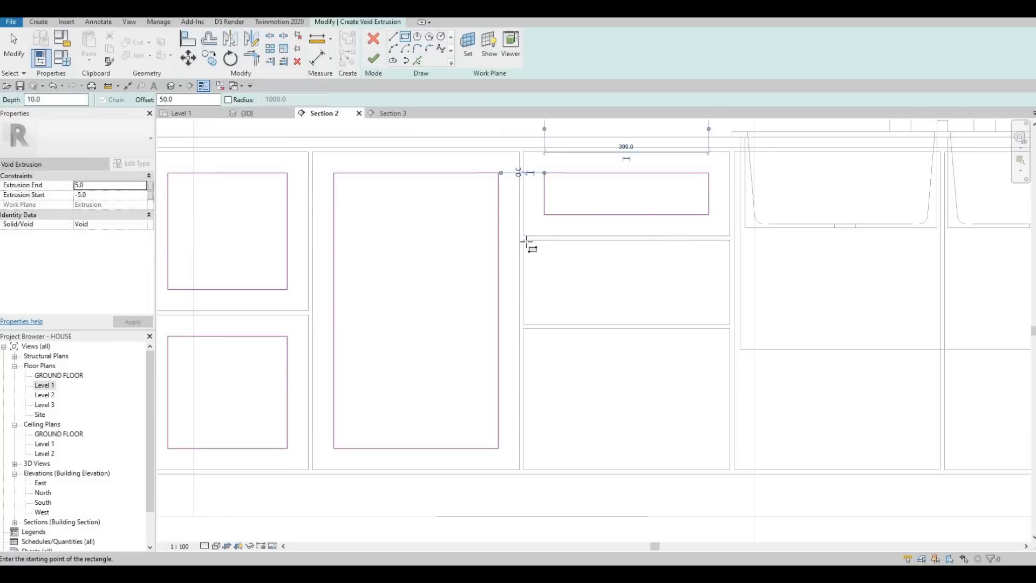
{"action": "left_click", "coordinate": [730, 324]}
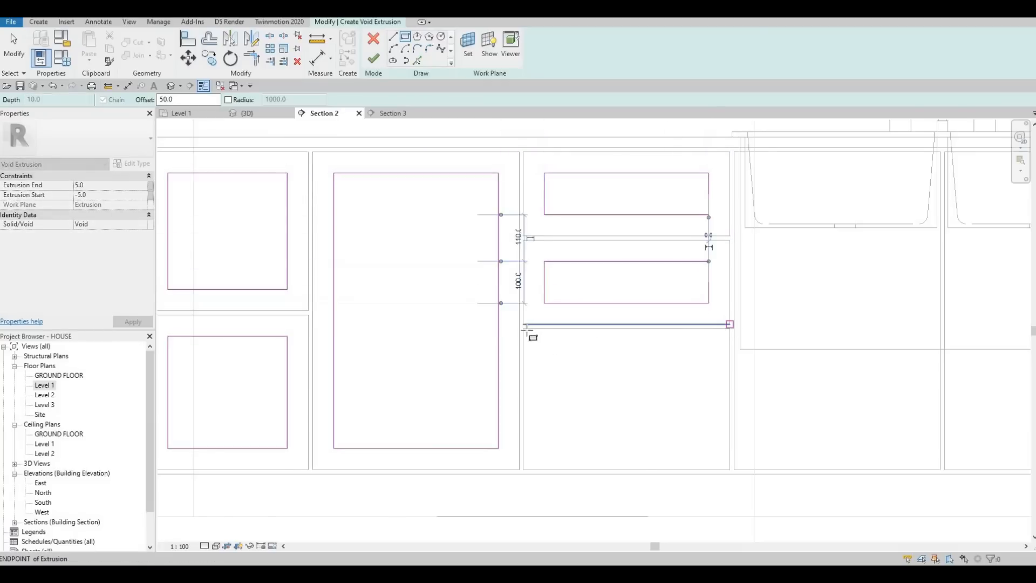
{"action": "left_click", "coordinate": [722, 470]}
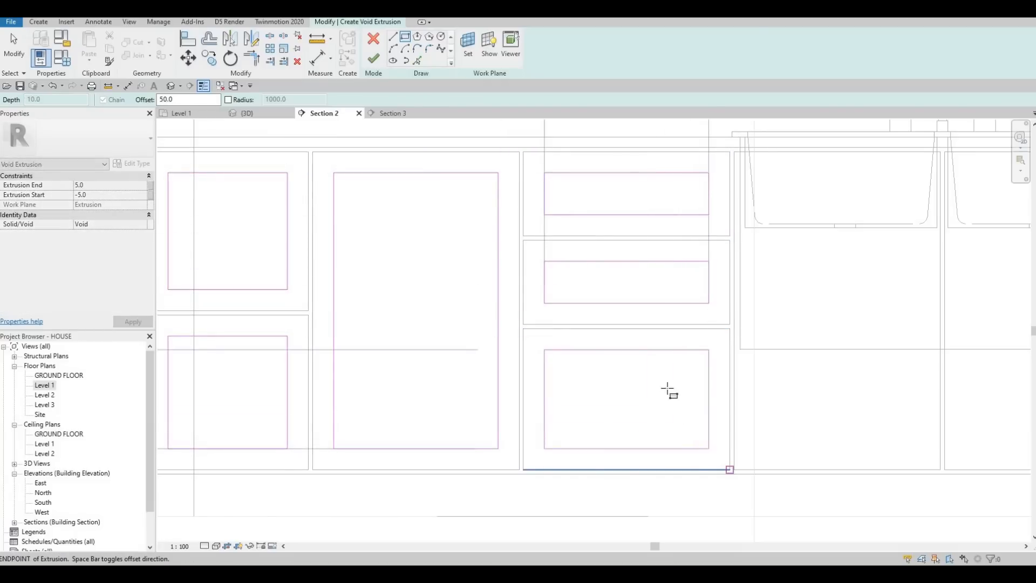
Step: Sketch rectangles inset 50 in the two full-height doors below the double sink
{"action": "scroll", "coordinate": [442, 220], "scroll_direction": "down", "scroll_amount": 2}
{"action": "middle_click_drag", "start_coordinate": [715, 236], "coordinate": [401, 200]}
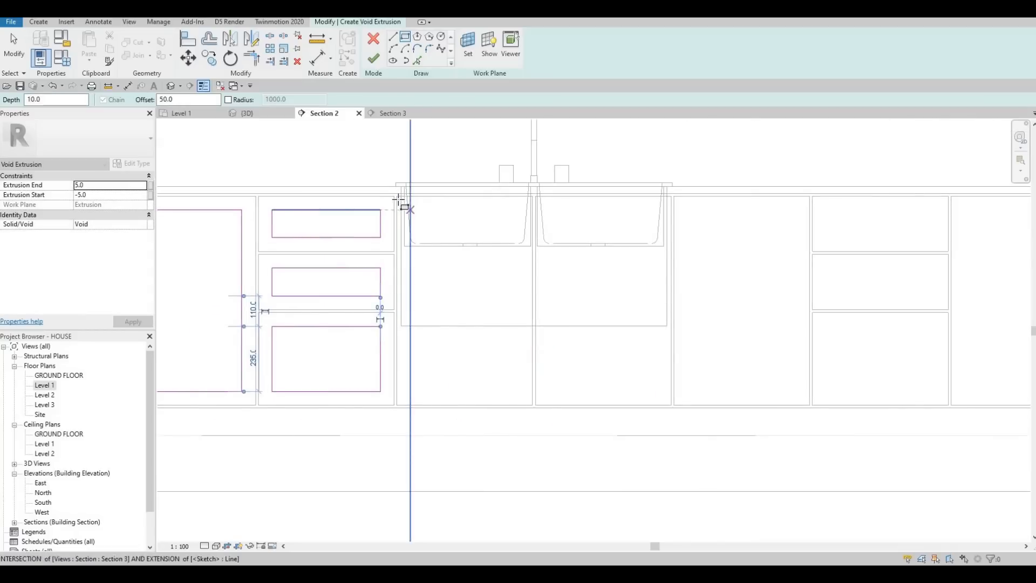
{"action": "left_click", "coordinate": [398, 199]}
{"action": "left_click", "coordinate": [533, 406]}
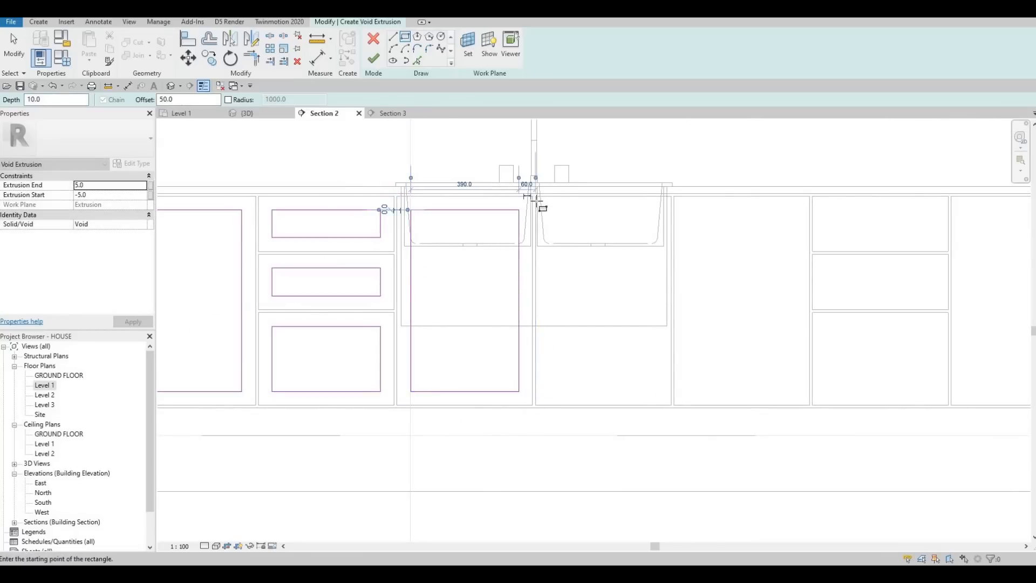
{"action": "key", "text": "Escape"}
{"action": "scroll", "coordinate": [532, 196], "scroll_direction": "up", "scroll_amount": 3}
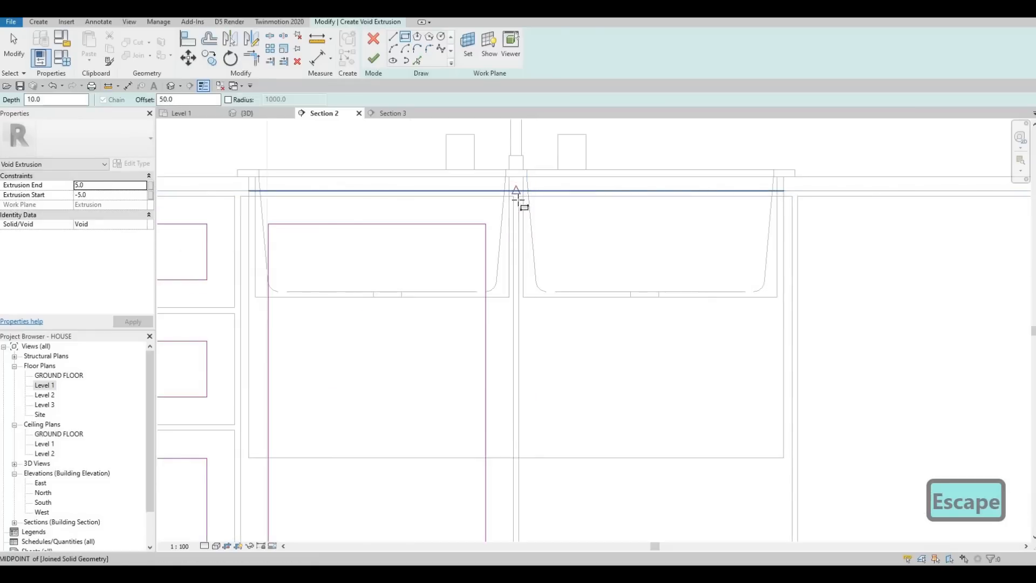
{"action": "scroll", "coordinate": [669, 418], "scroll_direction": "down", "scroll_amount": 3}
{"action": "scroll", "coordinate": [681, 441], "scroll_direction": "up", "scroll_amount": 2}
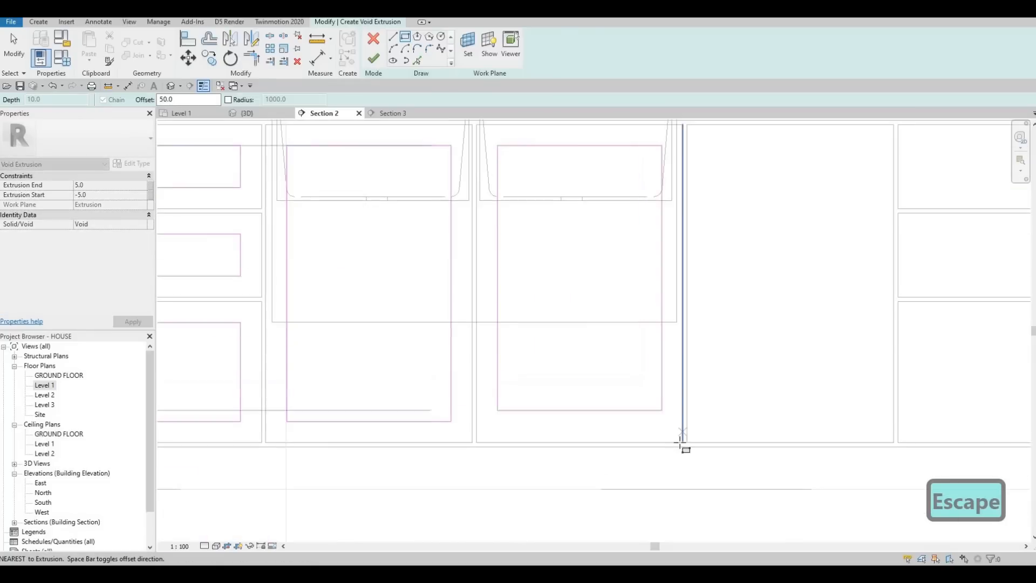
{"action": "key", "text": "Escape"}
Step: Sketch a rectangle inset 50 in the full-height door immediately right of the sink doors
{"action": "scroll", "coordinate": [539, 173], "scroll_direction": "down", "scroll_amount": 3}
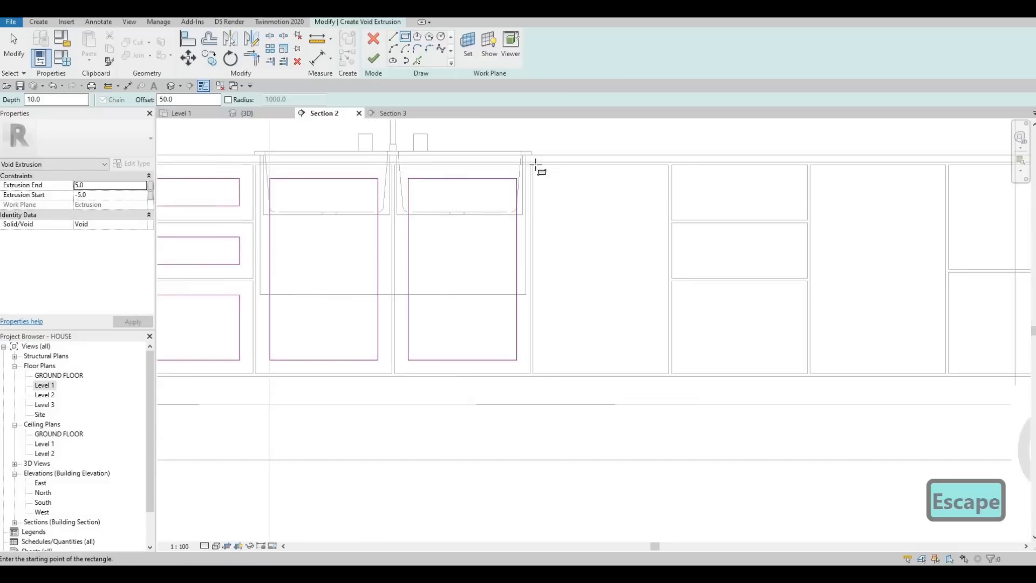
{"action": "scroll", "coordinate": [545, 178], "scroll_direction": "up", "scroll_amount": 2}
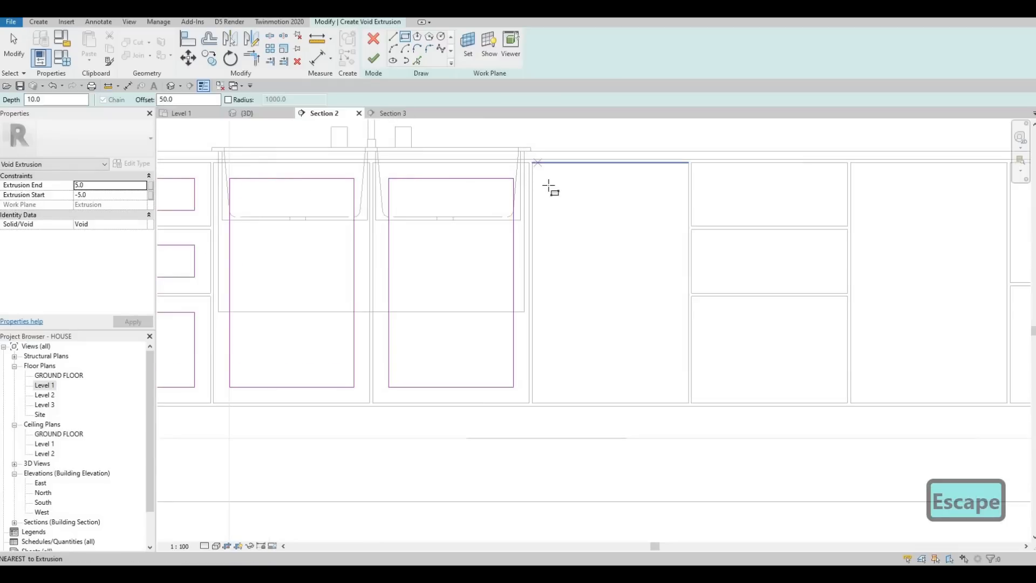
{"action": "left_click", "coordinate": [690, 404]}
{"action": "key", "text": "Escape"}
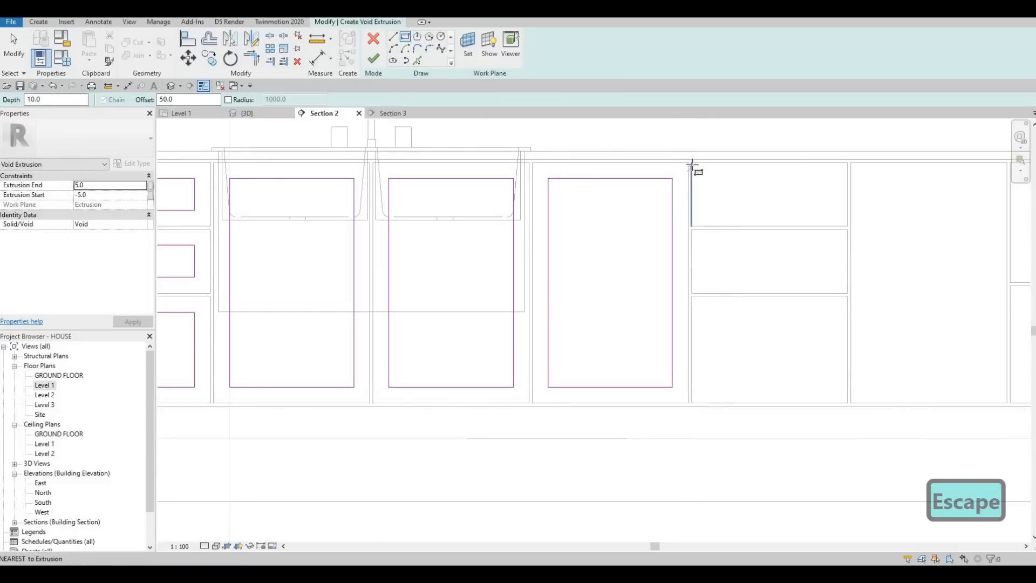
Step: Sketch rectangles inset 50 in each of the three drawer fronts right of the sink
{"action": "left_click", "coordinate": [847, 226]}
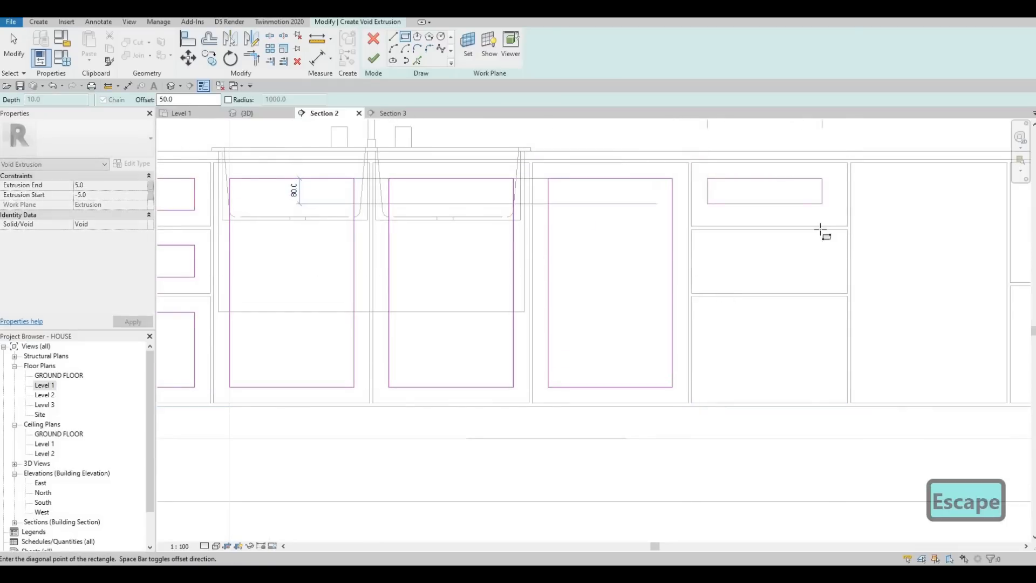
{"action": "key", "text": "Escape"}
{"action": "left_click", "coordinate": [694, 229]}
{"action": "key", "text": "Escape"}
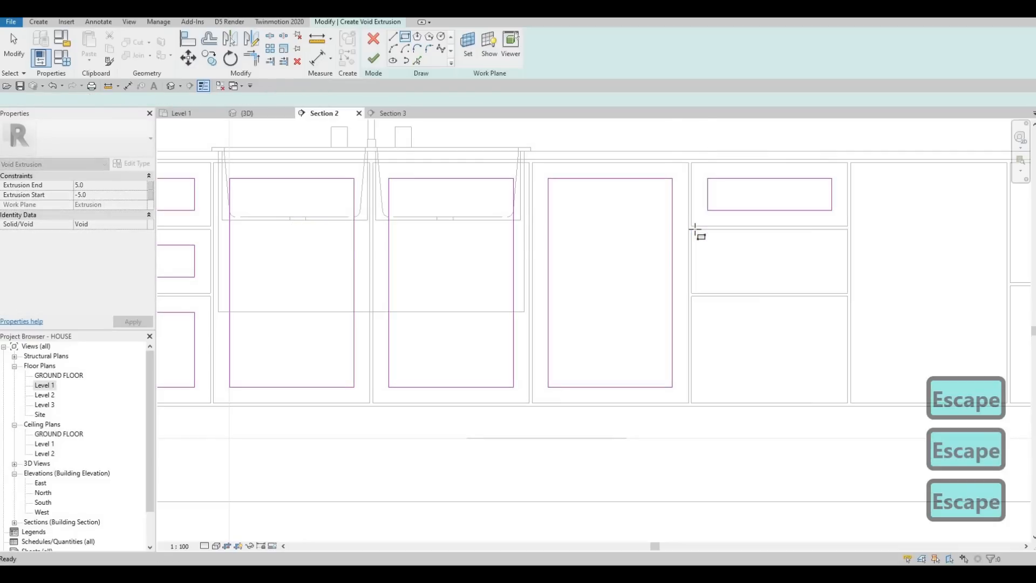
{"action": "key", "text": "space"}
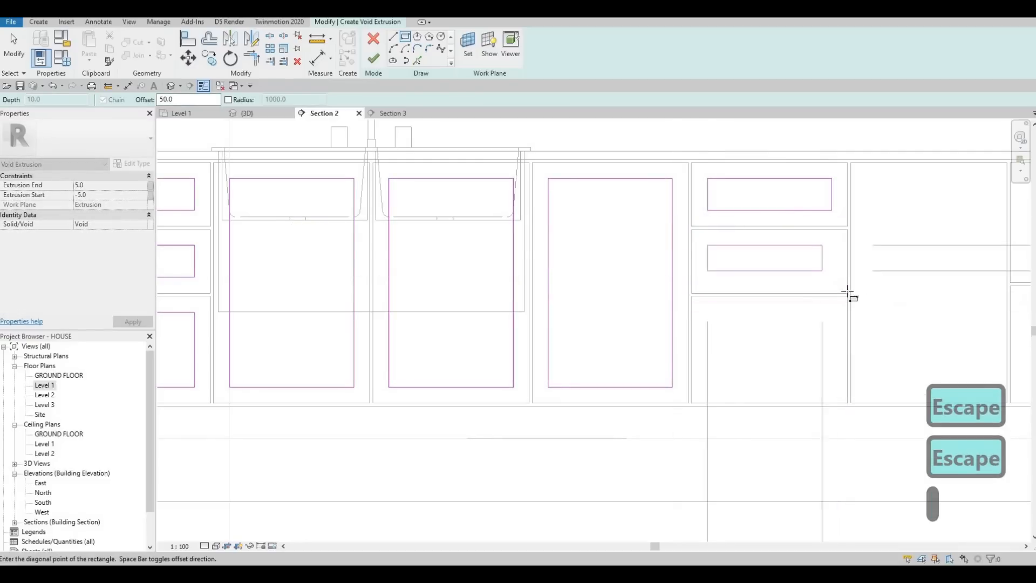
{"action": "left_click", "coordinate": [848, 294]}
{"action": "key", "text": "Escape"}
{"action": "left_click", "coordinate": [693, 298]}
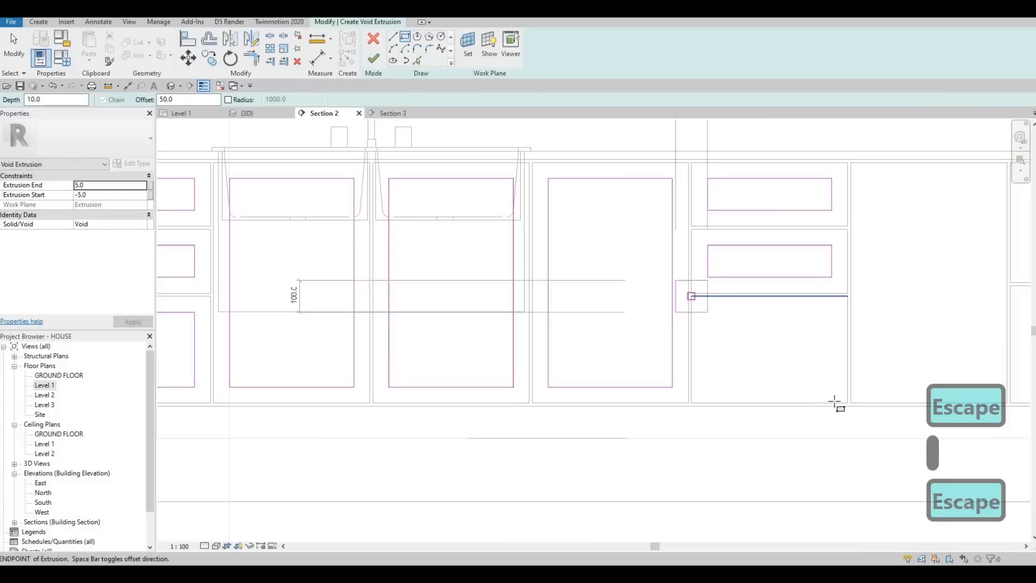
{"action": "left_click", "coordinate": [849, 404]}
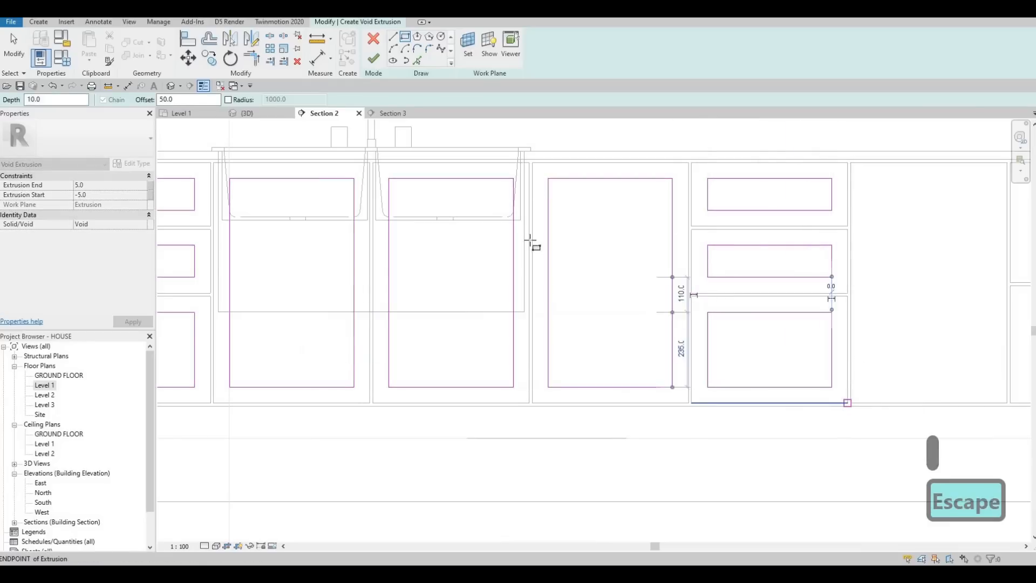
{"action": "key", "text": "Escape"}
Step: Sketch a rectangle inset 50 in the full-height door right of the second drawer stack
{"action": "middle_click_drag", "start_coordinate": [829, 310], "coordinate": [467, 264]}
{"action": "middle_click_drag", "start_coordinate": [461, 188], "coordinate": [425, 248]}
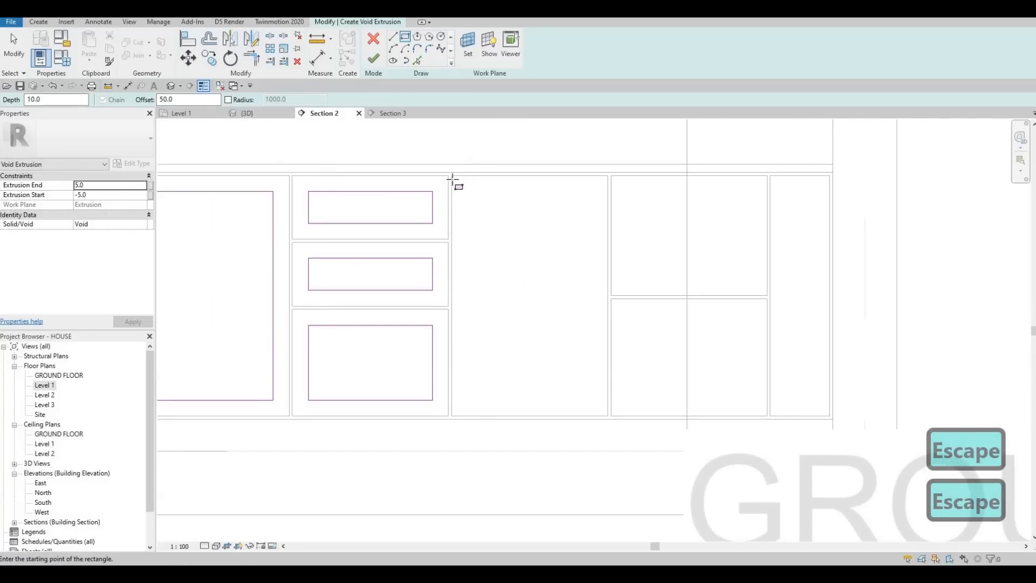
{"action": "left_click", "coordinate": [453, 180]}
{"action": "left_click", "coordinate": [609, 417]}
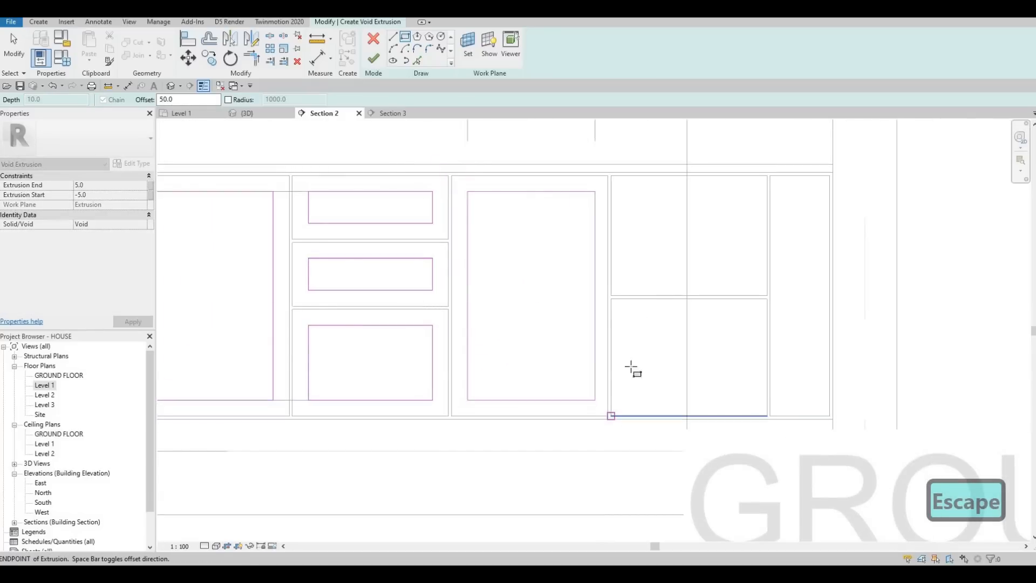
{"action": "key", "text": "Escape"}
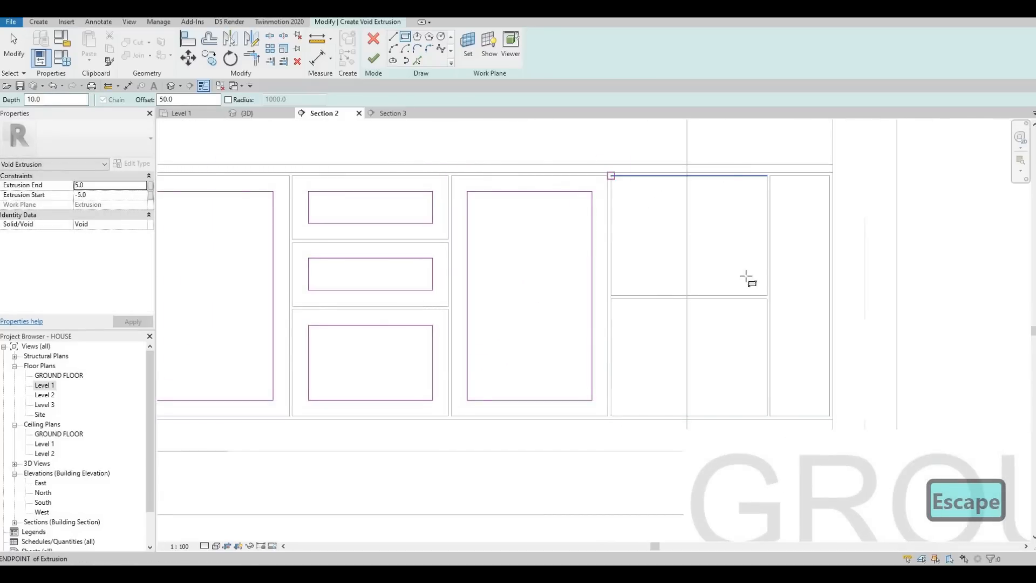
Step: Sketch rectangles inset 50 in the two stacked fronts right of the full-height door and in the narrow end panel
{"action": "left_click", "coordinate": [611, 175]}
{"action": "left_click", "coordinate": [766, 296]}
{"action": "key", "text": "Escape"}
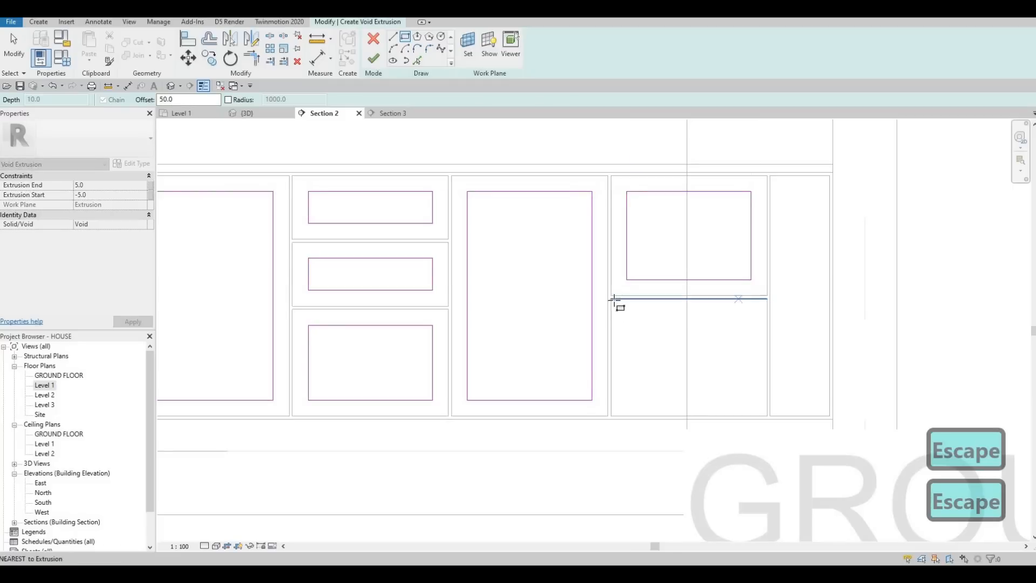
{"action": "left_click", "coordinate": [610, 298]}
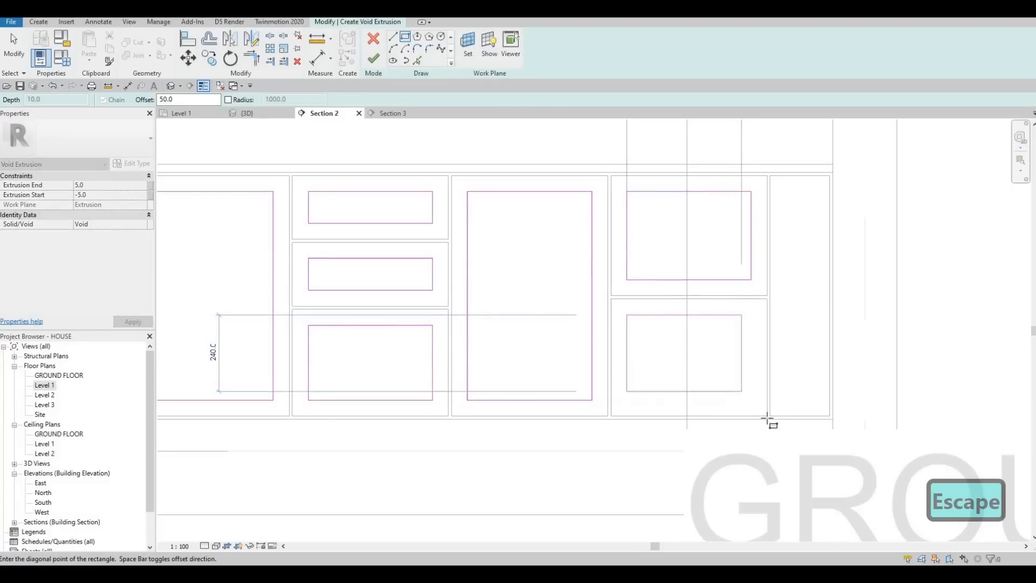
{"action": "left_click", "coordinate": [766, 415]}
{"action": "key", "text": "Escape"}
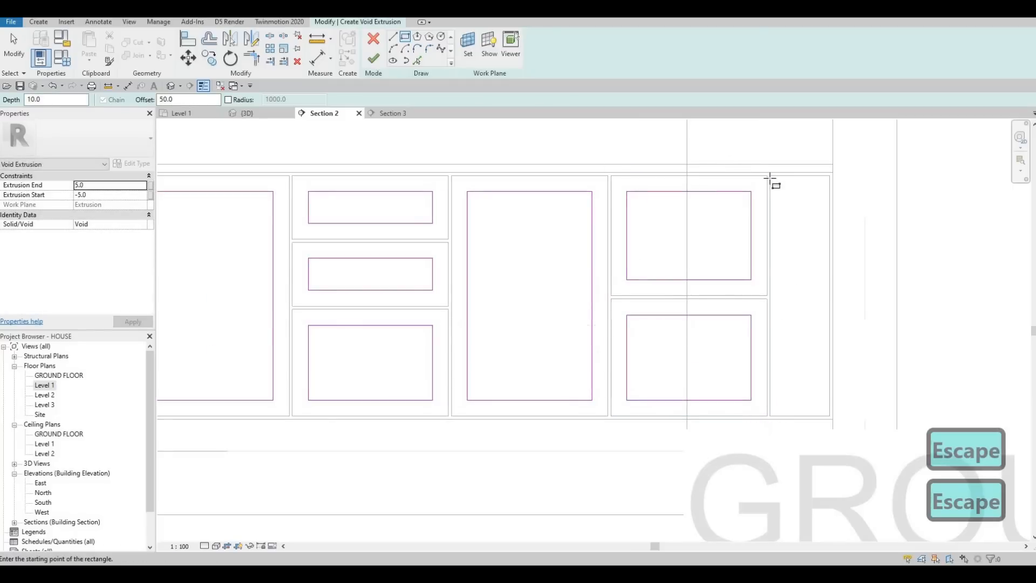
{"action": "left_click", "coordinate": [797, 297]}
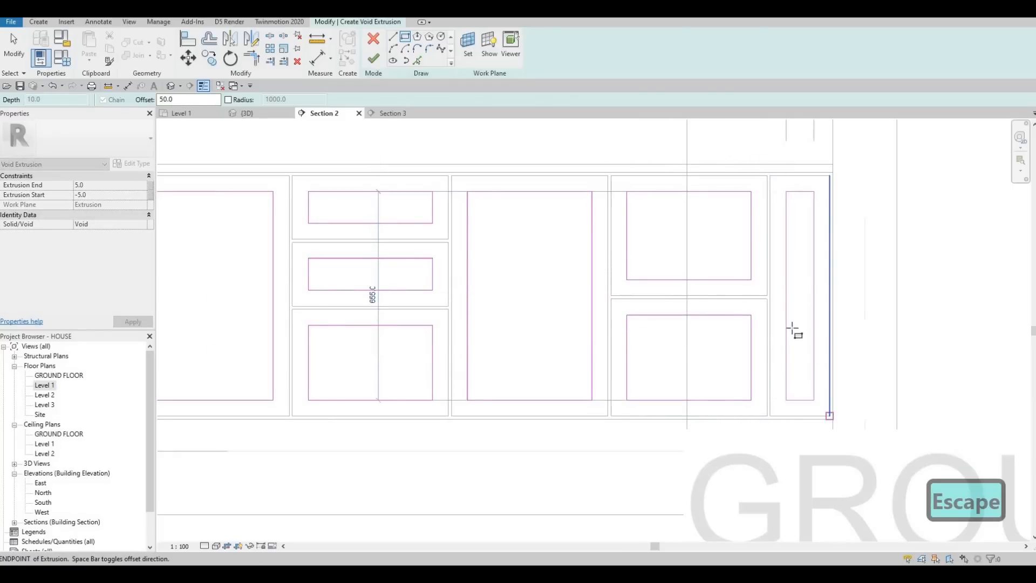
{"action": "key", "text": "Escape"}
Step: Finish the void extrusion sketch to recess all base cabinet fronts and complete the in-place model edit
{"action": "scroll", "coordinate": [786, 327], "scroll_direction": "down", "scroll_amount": 5}
{"action": "middle_click_drag", "start_coordinate": [505, 258], "coordinate": [597, 241]}
{"action": "scroll", "coordinate": [536, 254], "scroll_direction": "up", "scroll_amount": 2}
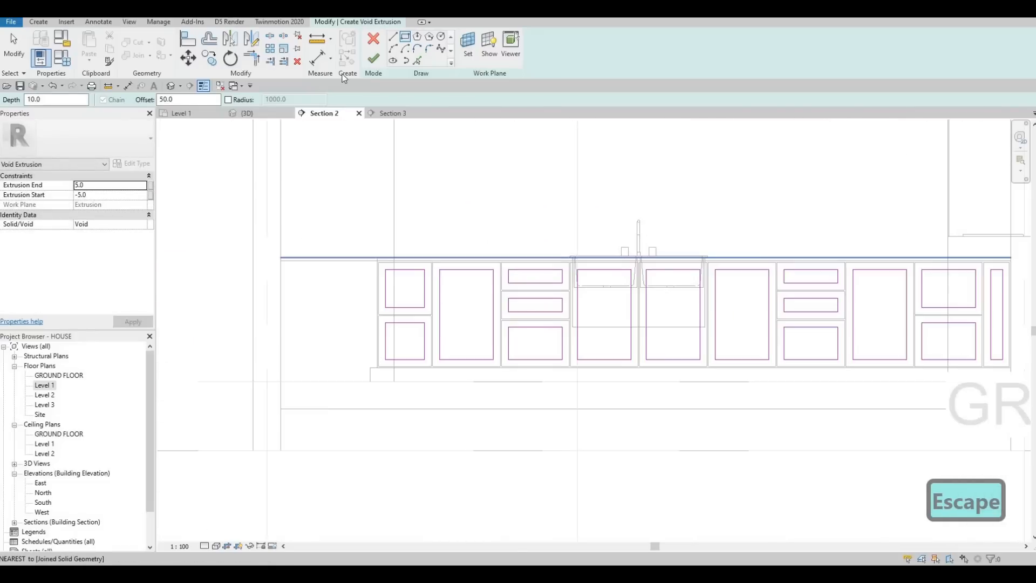
{"action": "left_click", "coordinate": [372, 59]}
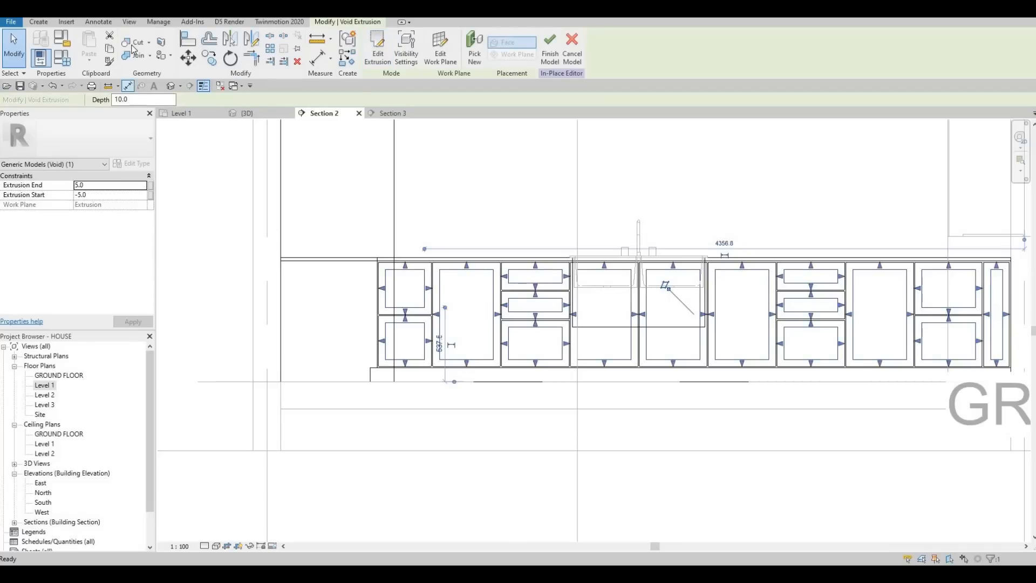
{"action": "left_click", "coordinate": [141, 44]}
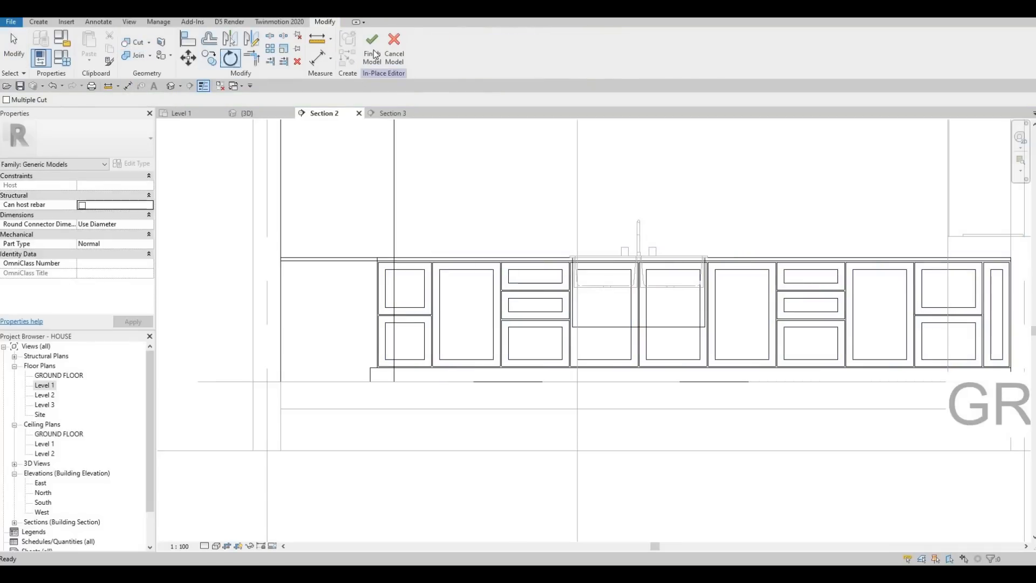
Step: Examine the recessed drawer and door fronts up close in the 3D view, including the recess edges
{"action": "left_click", "coordinate": [257, 112]}
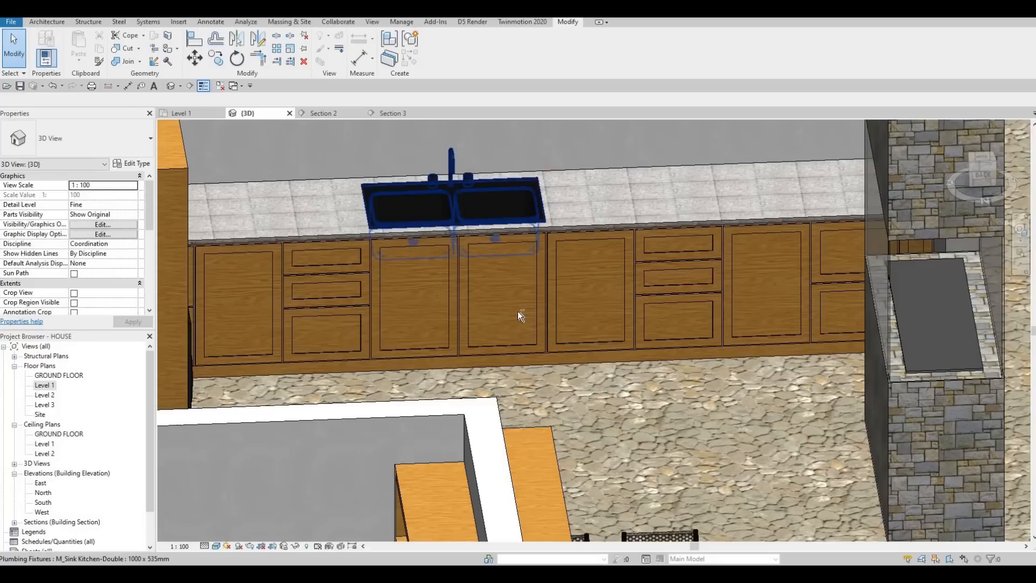
{"action": "middle_click_drag", "start_coordinate": [459, 175], "coordinate": [303, 136], "text": "shift"}
{"action": "scroll", "coordinate": [556, 266], "scroll_direction": "up", "scroll_amount": 5}
{"action": "key", "text": "Escape"}
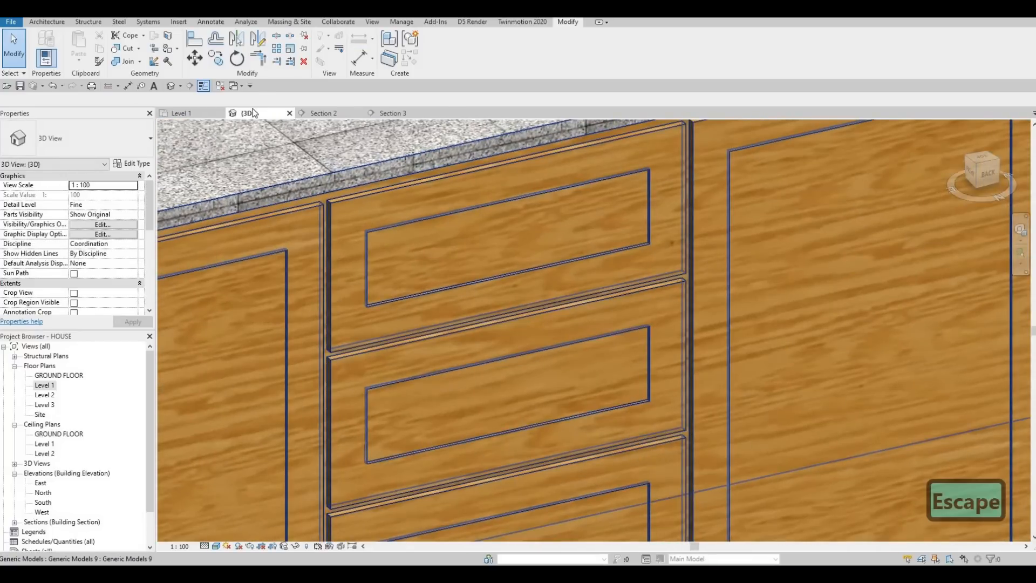
{"action": "scroll", "coordinate": [755, 391], "scroll_direction": "down", "scroll_amount": 3}
{"action": "middle_click_drag", "start_coordinate": [773, 399], "coordinate": [680, 399]}
{"action": "scroll", "coordinate": [680, 399], "scroll_direction": "down", "scroll_amount": 2}
{"action": "key", "text": "Escape"}
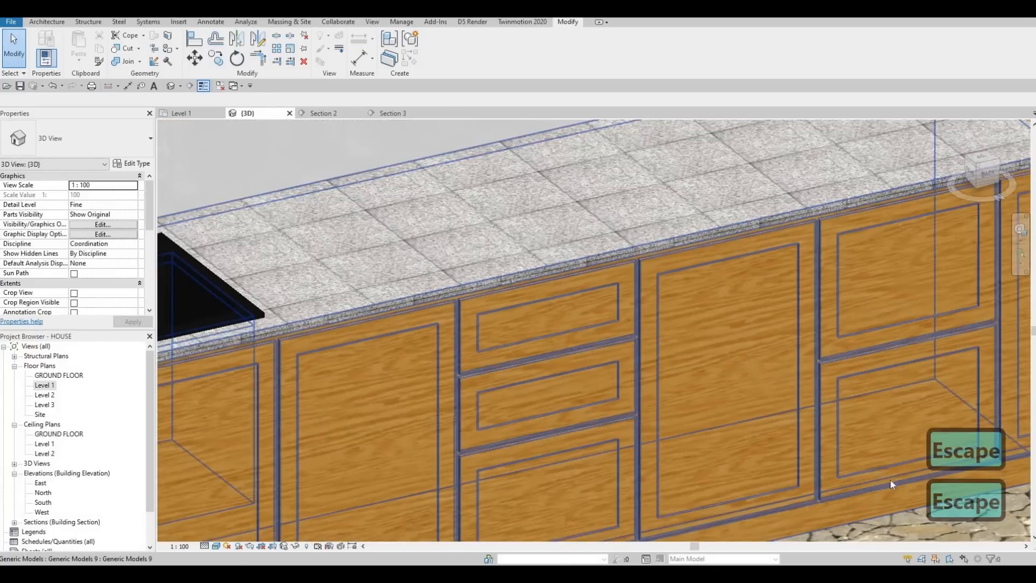
{"action": "middle_click_drag", "start_coordinate": [816, 398], "coordinate": [790, 248]}
{"action": "scroll", "coordinate": [790, 248], "scroll_direction": "down", "scroll_amount": 2}
{"action": "key", "text": "Escape"}
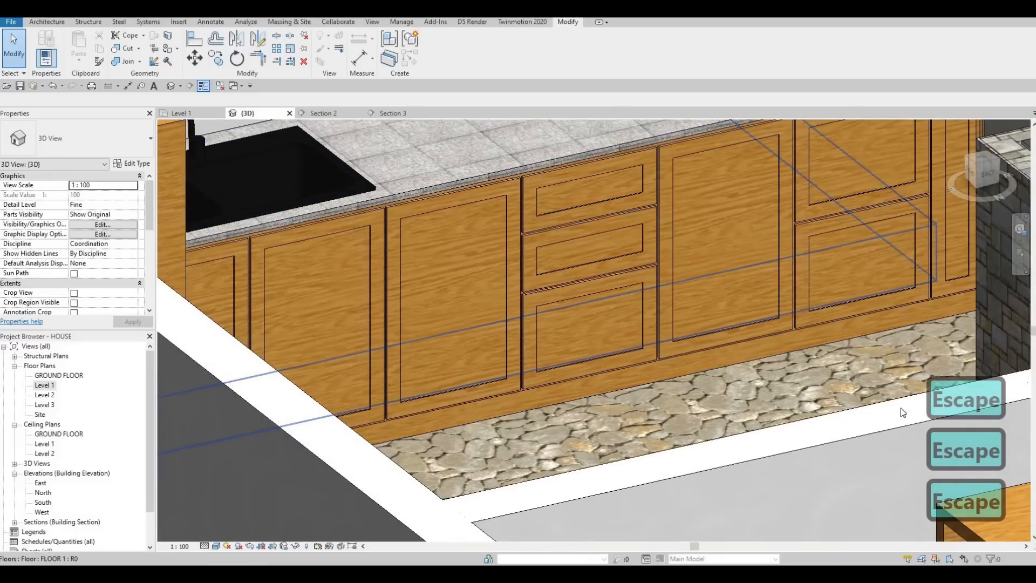
{"action": "scroll", "coordinate": [901, 411], "scroll_direction": "down", "scroll_amount": 1}
{"action": "middle_click_drag", "start_coordinate": [901, 410], "coordinate": [877, 434]}
{"action": "scroll", "coordinate": [967, 201], "scroll_direction": "up", "scroll_amount": 3}
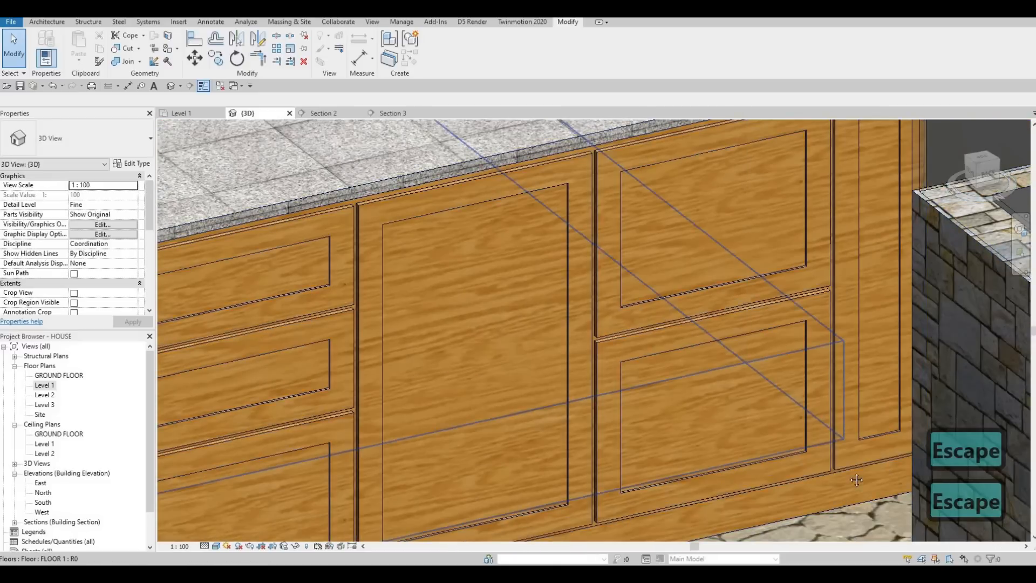
{"action": "middle_click_drag", "start_coordinate": [793, 444], "coordinate": [760, 377]}
{"action": "scroll", "coordinate": [796, 419], "scroll_direction": "up", "scroll_amount": 6}
{"action": "scroll", "coordinate": [760, 371], "scroll_direction": "down", "scroll_amount": 5}
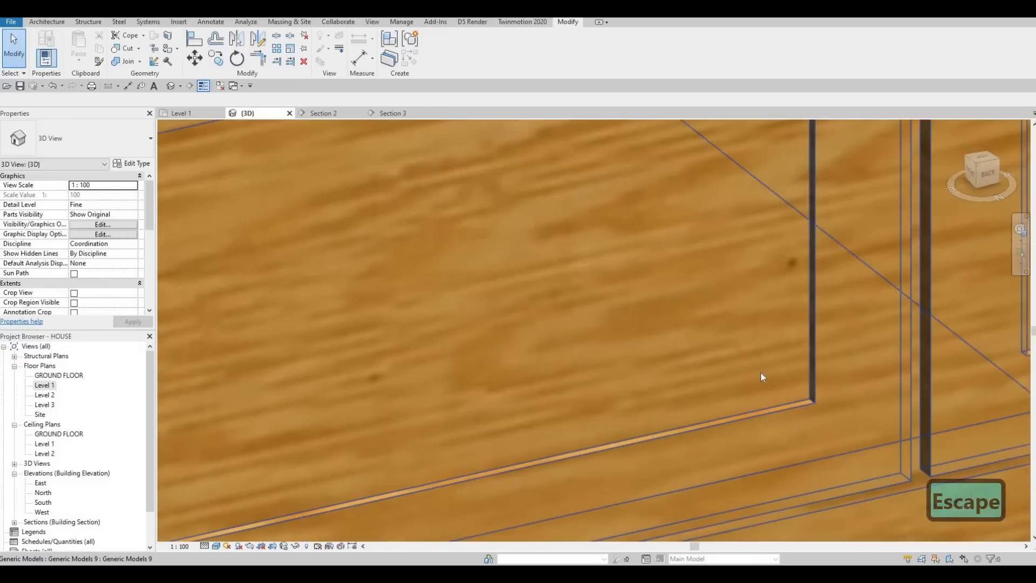
Step: Examine the whole run of base cabinets and the plain upper cabinets above the sink in the 3D view
{"action": "scroll", "coordinate": [731, 401], "scroll_direction": "down", "scroll_amount": 6}
{"action": "key", "text": "Escape"}
{"action": "middle_click_drag", "start_coordinate": [462, 196], "coordinate": [542, 355]}
{"action": "scroll", "coordinate": [526, 357], "scroll_direction": "down", "scroll_amount": 2}
{"action": "key", "text": "Escape"}
{"action": "scroll", "coordinate": [550, 337], "scroll_direction": "up", "scroll_amount": 4}
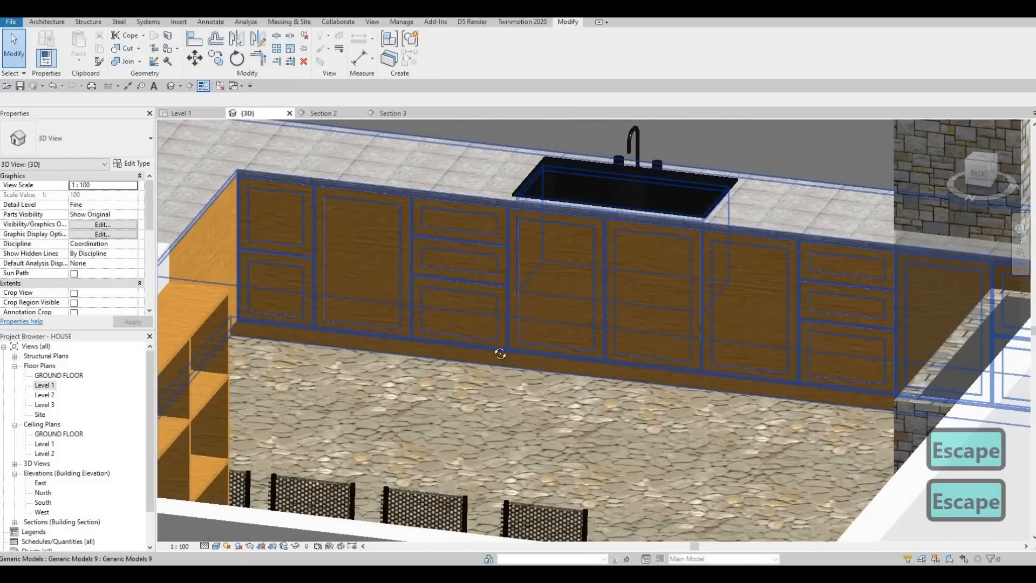
{"action": "middle_click_drag", "start_coordinate": [465, 350], "coordinate": [544, 341], "text": "shift"}
{"action": "scroll", "coordinate": [460, 356], "scroll_direction": "up", "scroll_amount": 2}
{"action": "scroll", "coordinate": [460, 356], "scroll_direction": "down", "scroll_amount": 4}
{"action": "scroll", "coordinate": [546, 317], "scroll_direction": "up", "scroll_amount": 3}
{"action": "scroll", "coordinate": [546, 317], "scroll_direction": "down", "scroll_amount": 3}
{"action": "scroll", "coordinate": [542, 351], "scroll_direction": "down", "scroll_amount": 1}
{"action": "middle_click_drag", "start_coordinate": [536, 423], "coordinate": [581, 412], "text": "shift"}
{"action": "key", "text": "Escape"}
{"action": "key", "text": "Escape"}
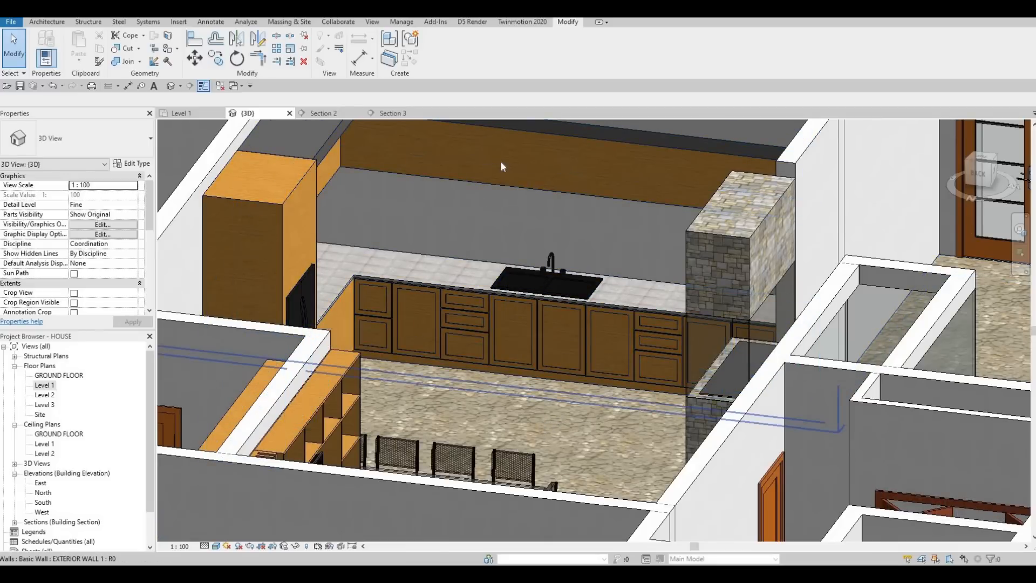
{"action": "middle_click_drag", "start_coordinate": [501, 164], "coordinate": [529, 138], "text": "shift"}
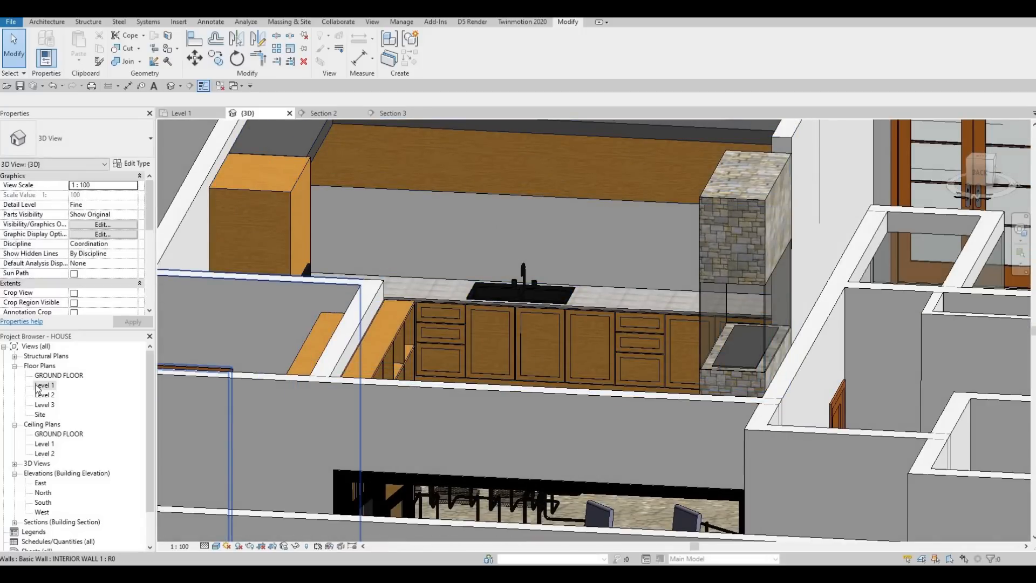
Step: Return to Section 2 and open the kitchen cabinet model for in-place editing
{"action": "left_click", "coordinate": [316, 114]}
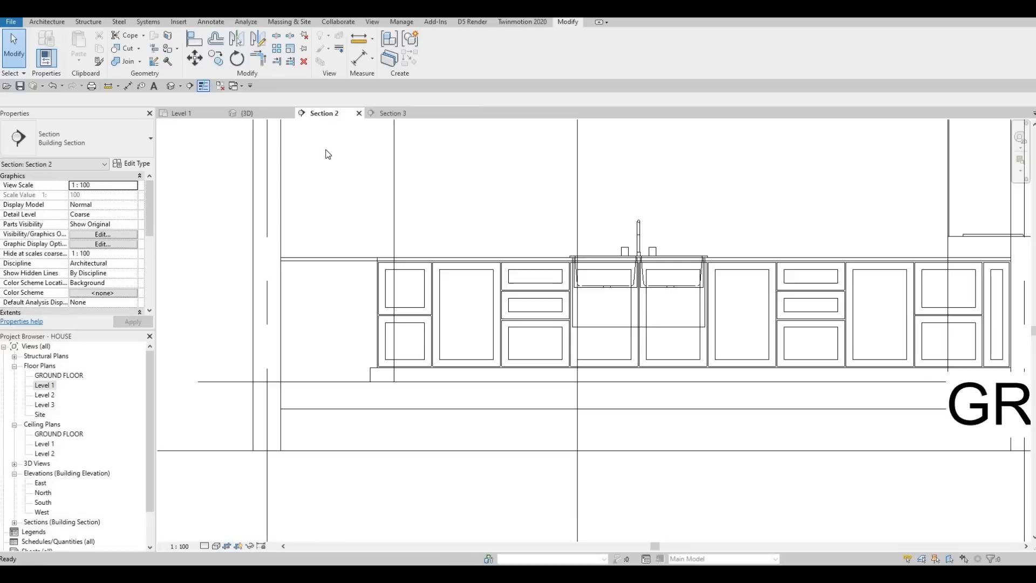
{"action": "scroll", "coordinate": [573, 237], "scroll_direction": "down", "scroll_amount": 4}
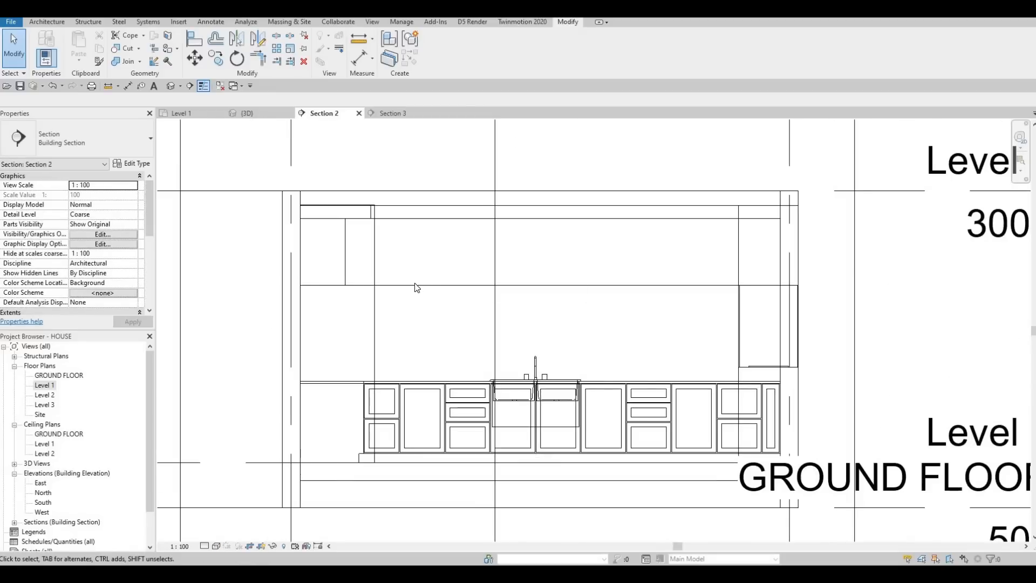
{"action": "left_click", "coordinate": [420, 284]}
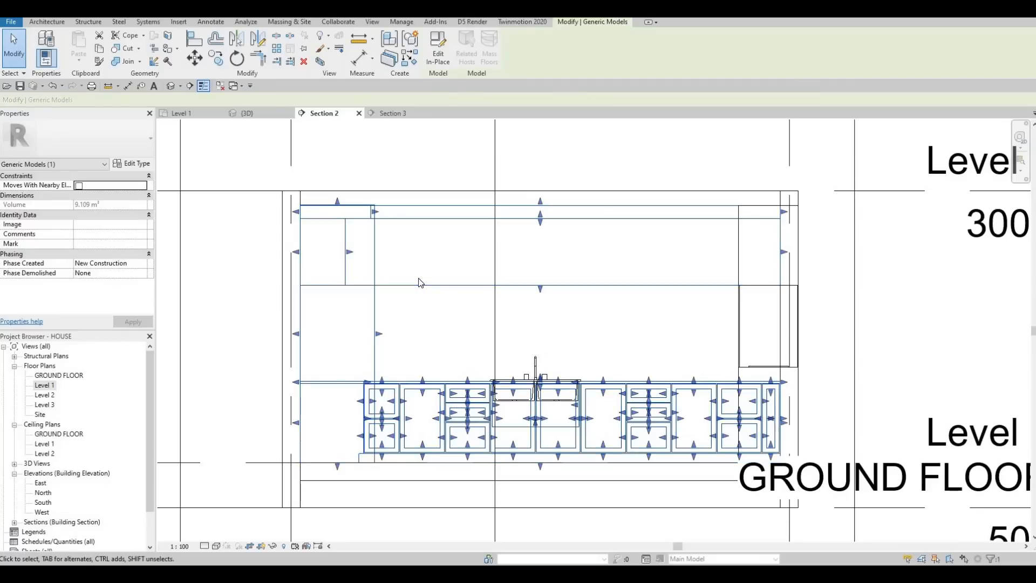
{"action": "key", "text": "Escape"}
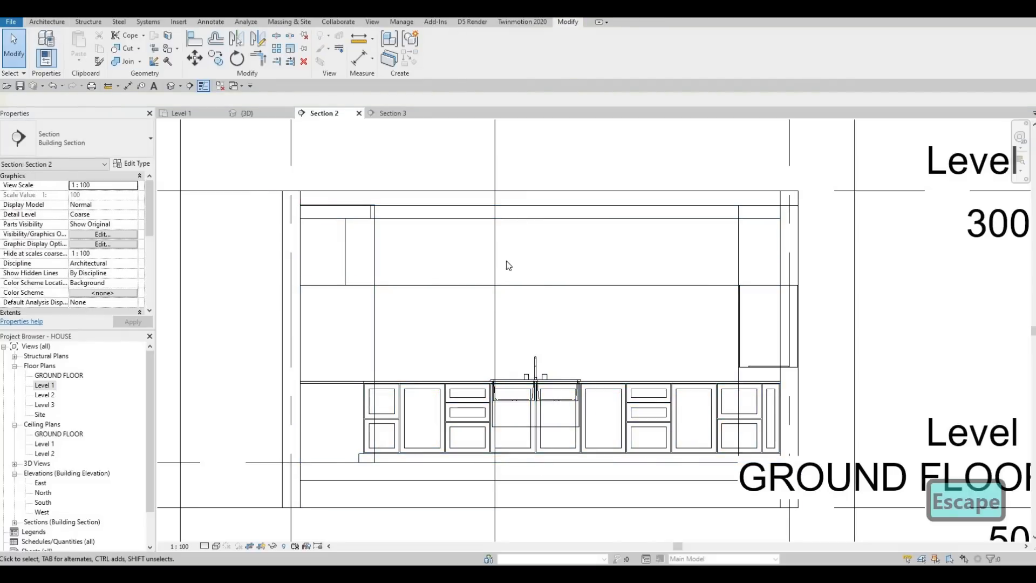
{"action": "left_click", "coordinate": [537, 276]}
{"action": "left_click", "coordinate": [435, 65]}
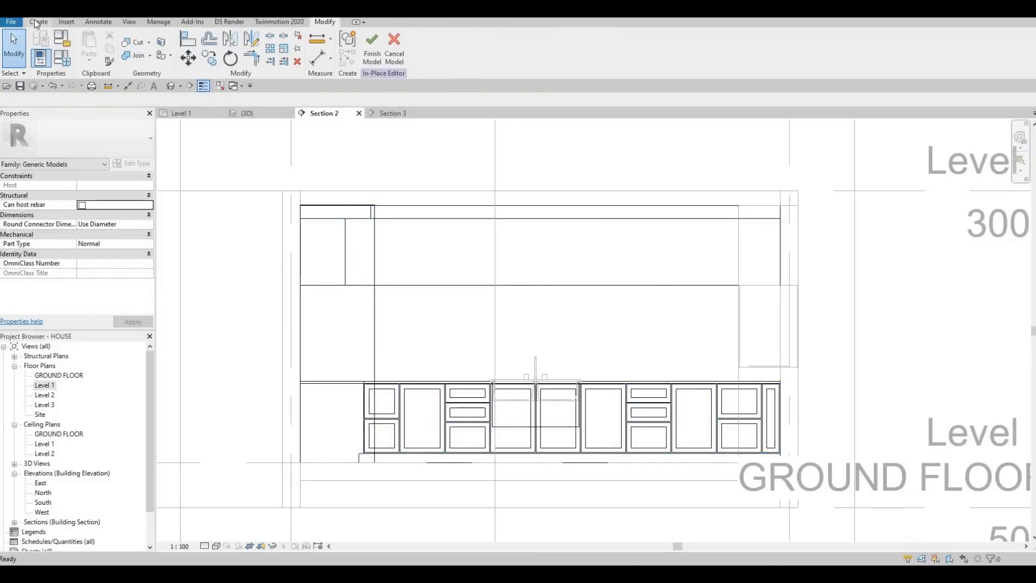
Step: Start a solid extrusion using a picked plane on the upper cabinets as its work plane
{"action": "left_click", "coordinate": [37, 22]}
{"action": "left_click", "coordinate": [88, 48]}
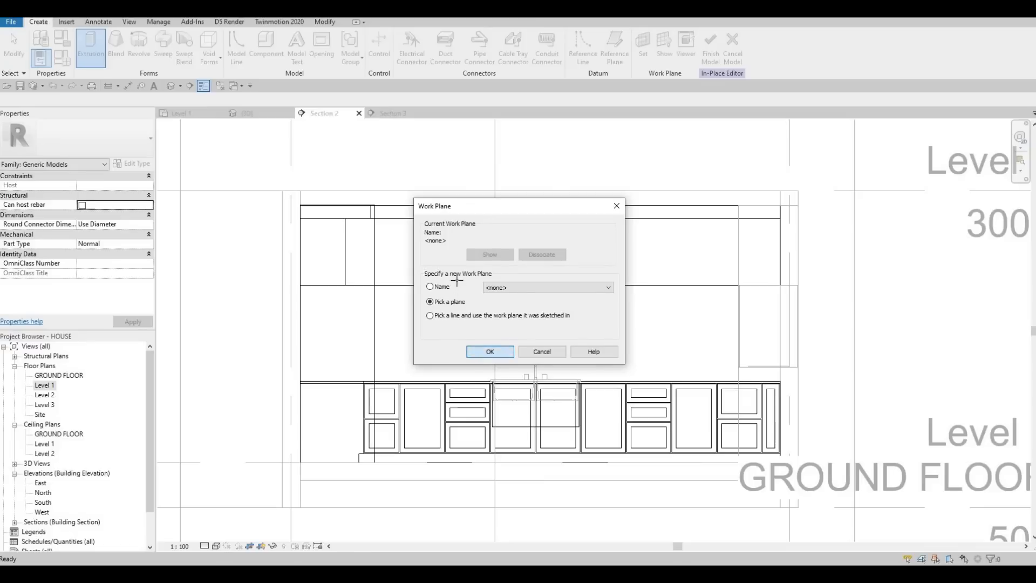
{"action": "key", "text": "Return"}
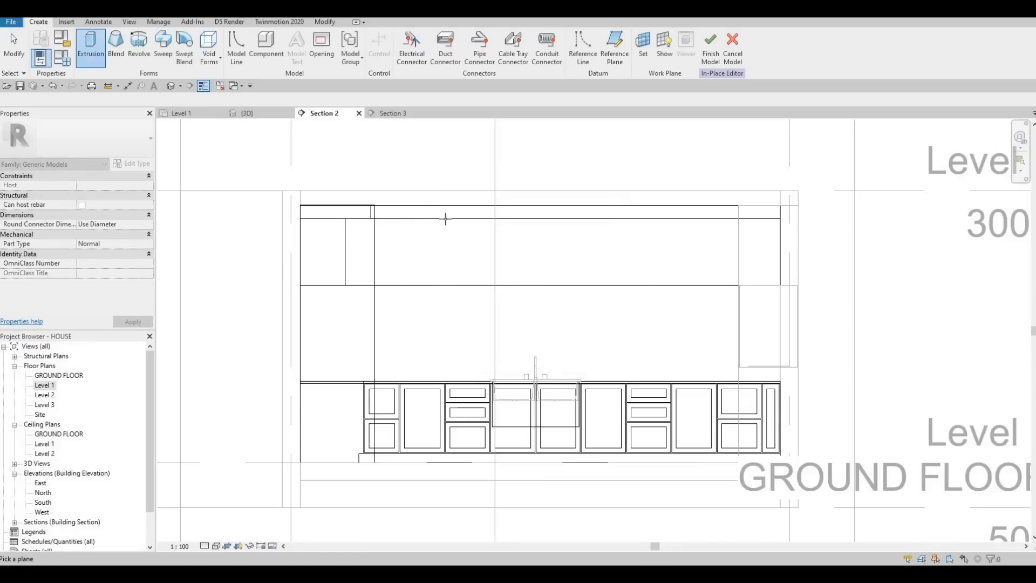
{"action": "key", "text": "Tab"}
{"action": "key", "text": "Tab"}
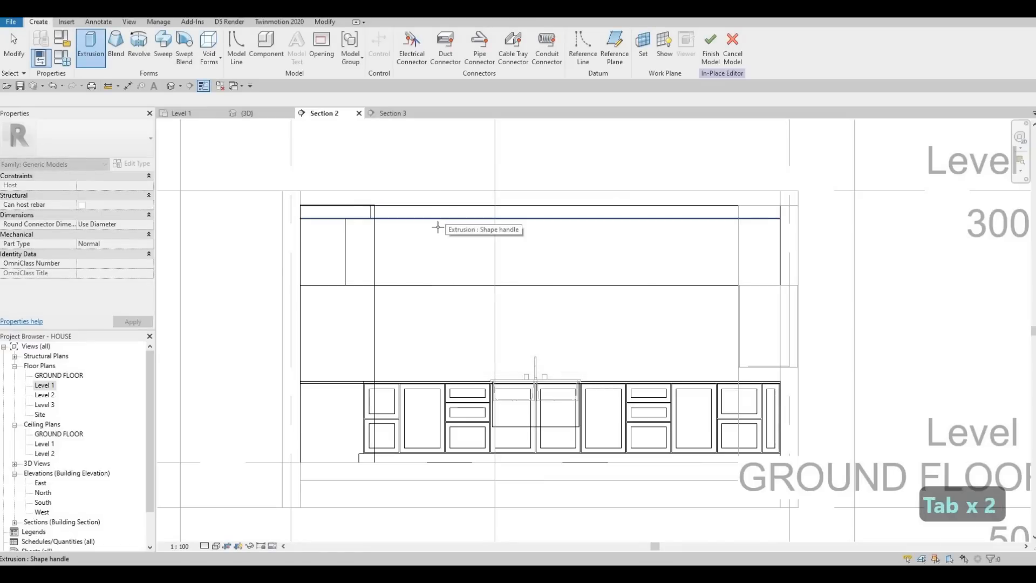
{"action": "key", "text": "Tab"}
{"action": "key", "text": "Tab"}
{"action": "key", "text": "Tab"}
{"action": "key", "text": "Tab"}
{"action": "key", "text": "Tab"}
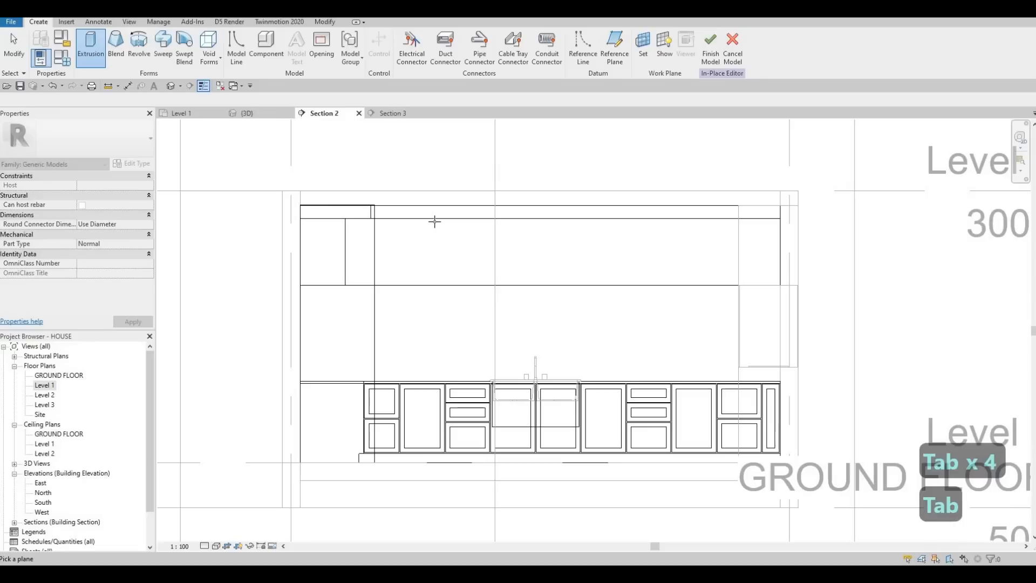
{"action": "left_click", "coordinate": [343, 265]}
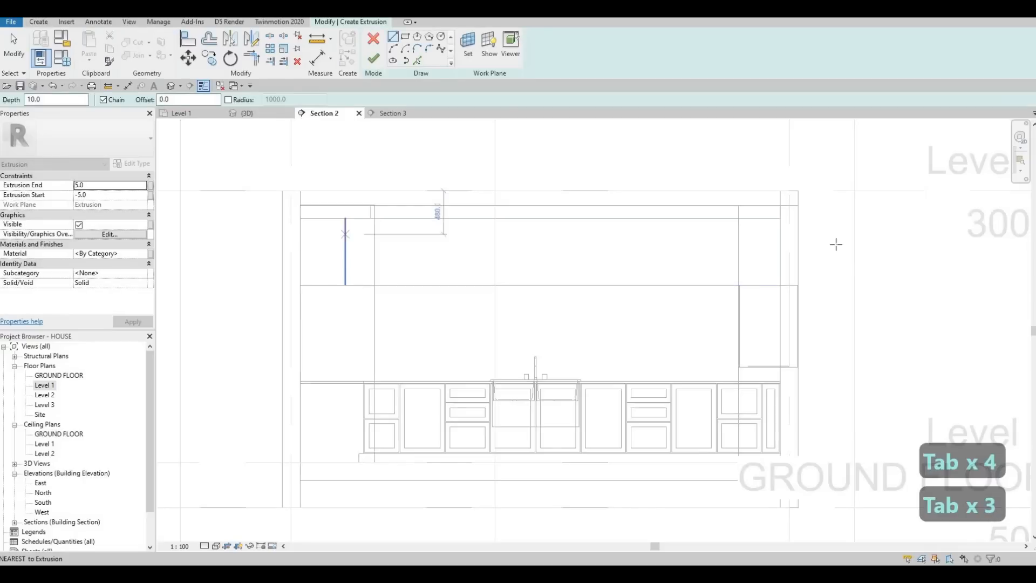
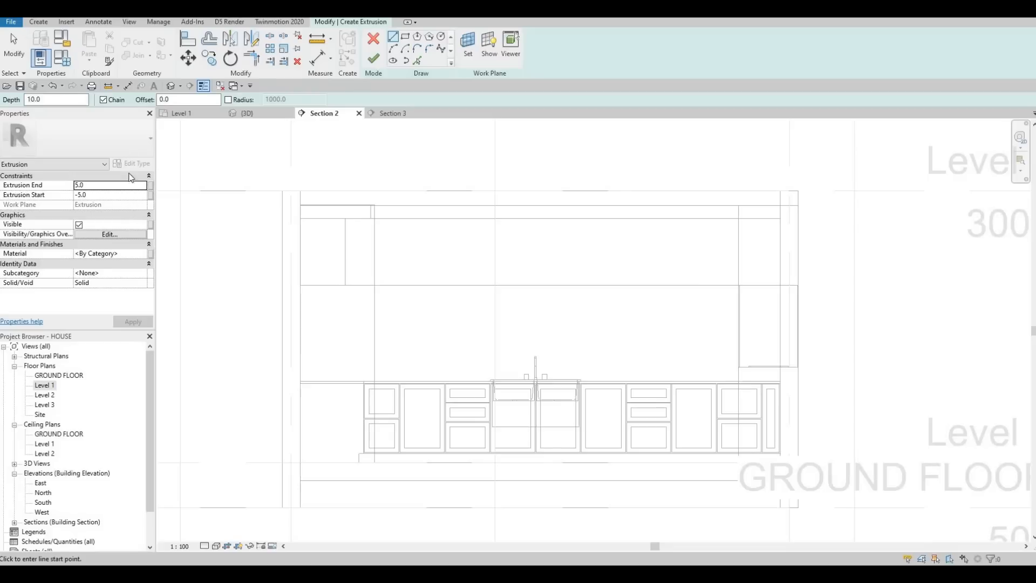
Step: Set the extrusion's material to Glulam 36h, its end to 10 and its start to 0
{"action": "left_click", "coordinate": [140, 246]}
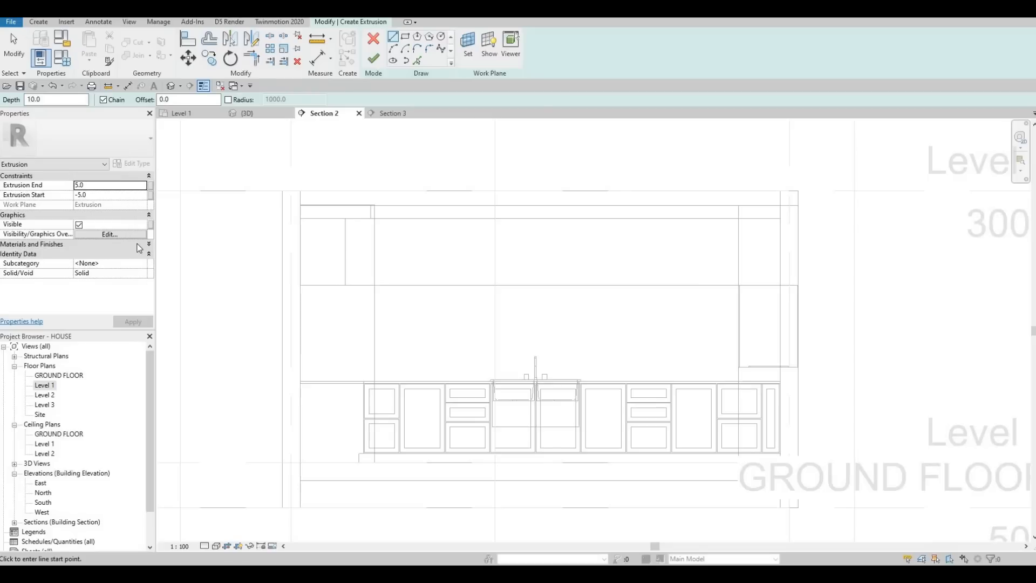
{"action": "left_click", "coordinate": [137, 248]}
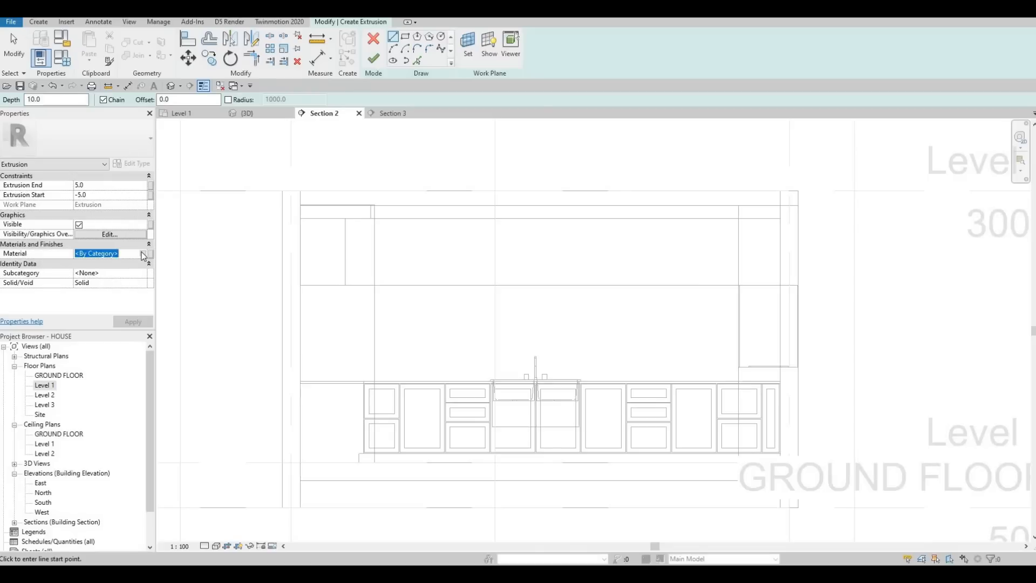
{"action": "left_click", "coordinate": [143, 254]}
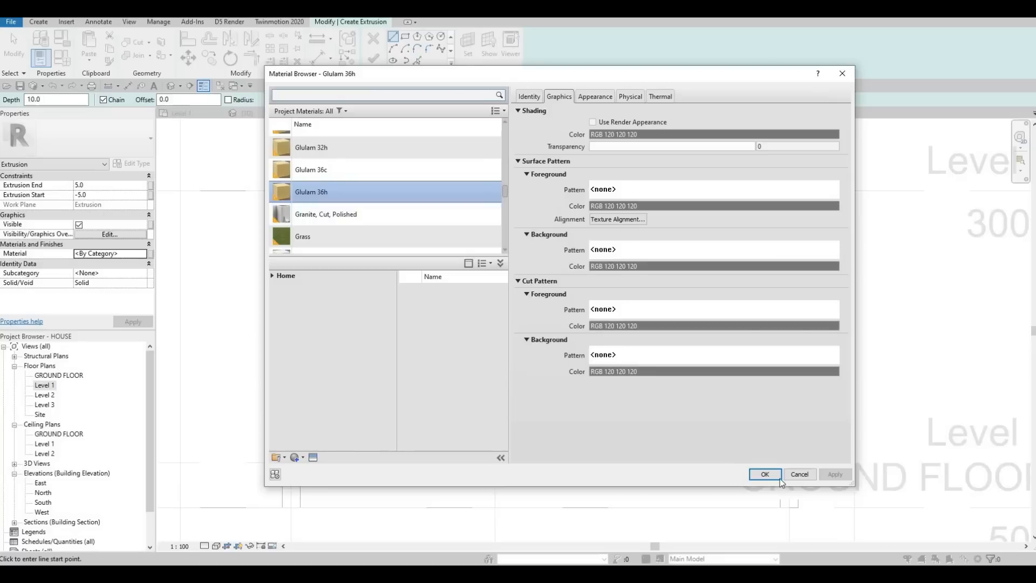
{"action": "key", "text": "Return"}
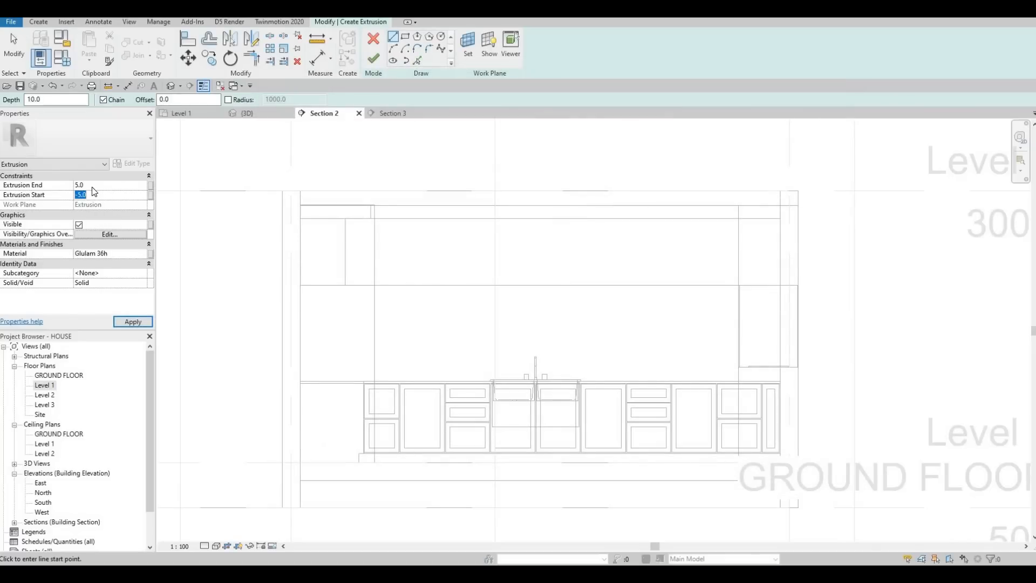
{"action": "left_click", "coordinate": [93, 185]}
{"action": "type", "text": "10"}
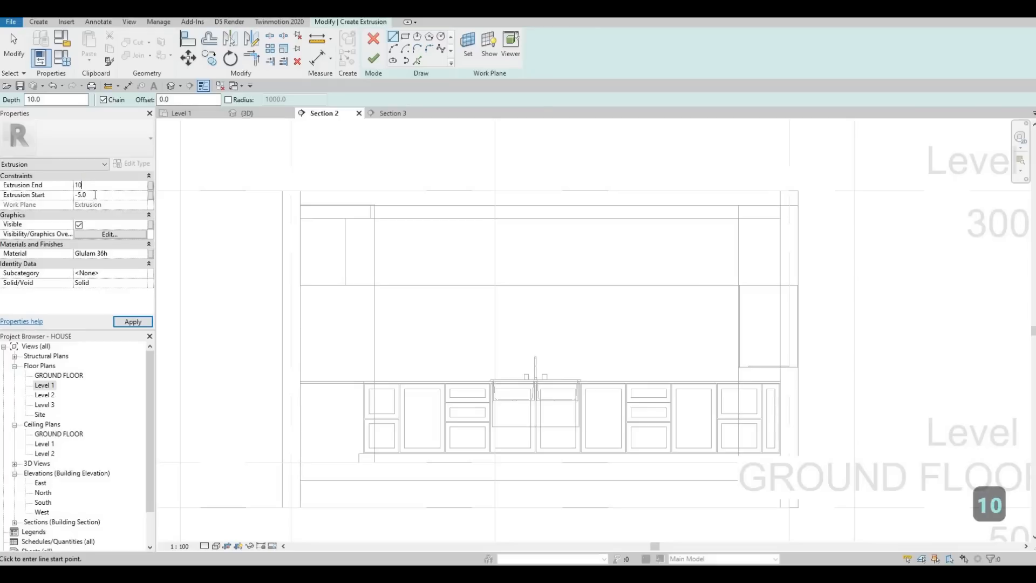
{"action": "type", "text": ".0"}
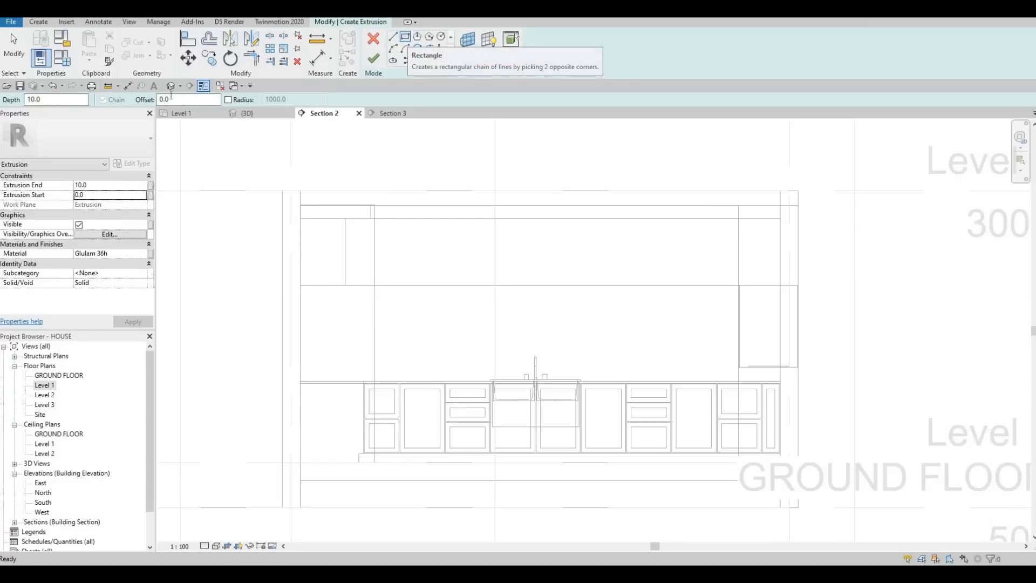
Step: Sketch a rectangle offset 10 inward from the outline of the upper cabinets, from the upper corner to the diagonally opposite lower corner
{"action": "left_click", "coordinate": [406, 39]}
{"action": "left_click_drag", "start_coordinate": [148, 101], "coordinate": [110, 99]}
{"action": "type", "text": "1"}
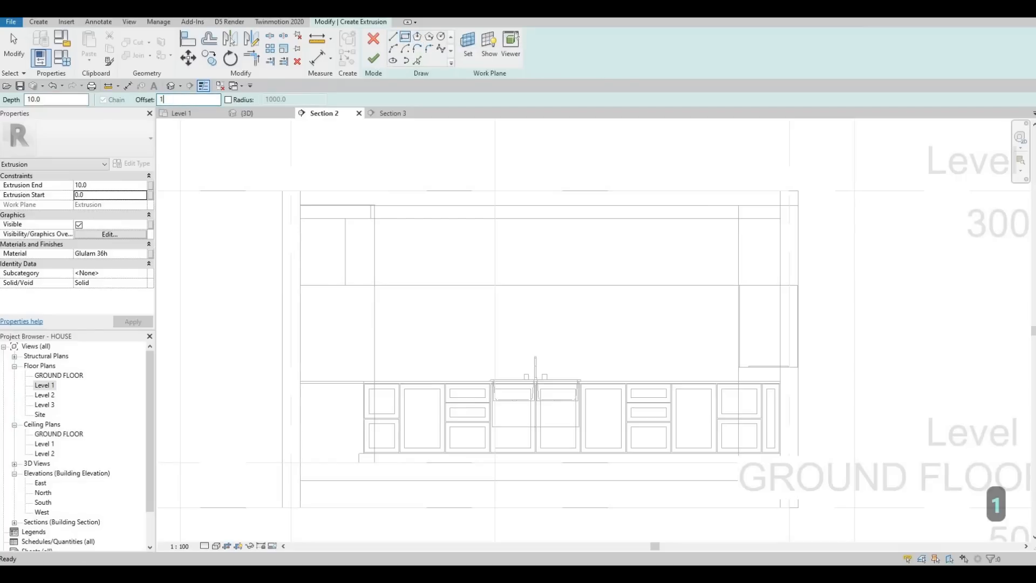
{"action": "type", "text": "0"}
{"action": "key", "text": "Return"}
{"action": "scroll", "coordinate": [363, 250], "scroll_direction": "up", "scroll_amount": 2}
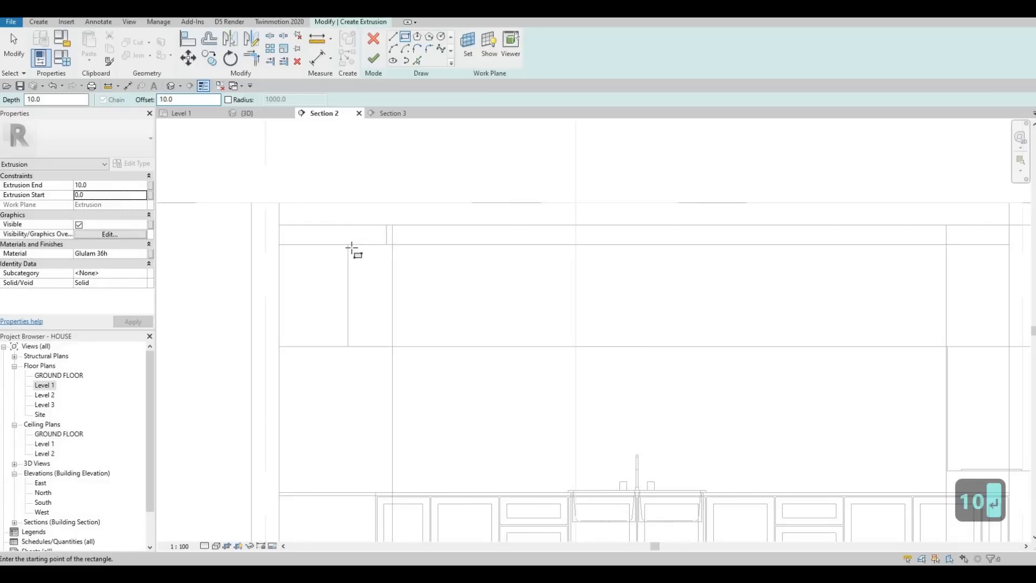
{"action": "left_click", "coordinate": [404, 264]}
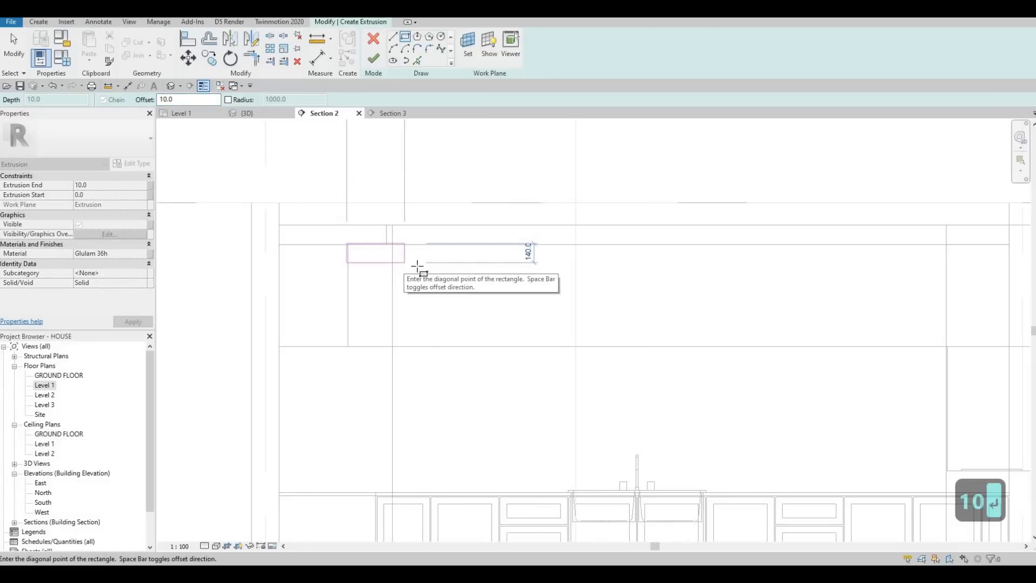
{"action": "middle_click_drag", "start_coordinate": [613, 314], "coordinate": [449, 274]}
{"action": "middle_click_drag", "start_coordinate": [795, 302], "coordinate": [733, 303]}
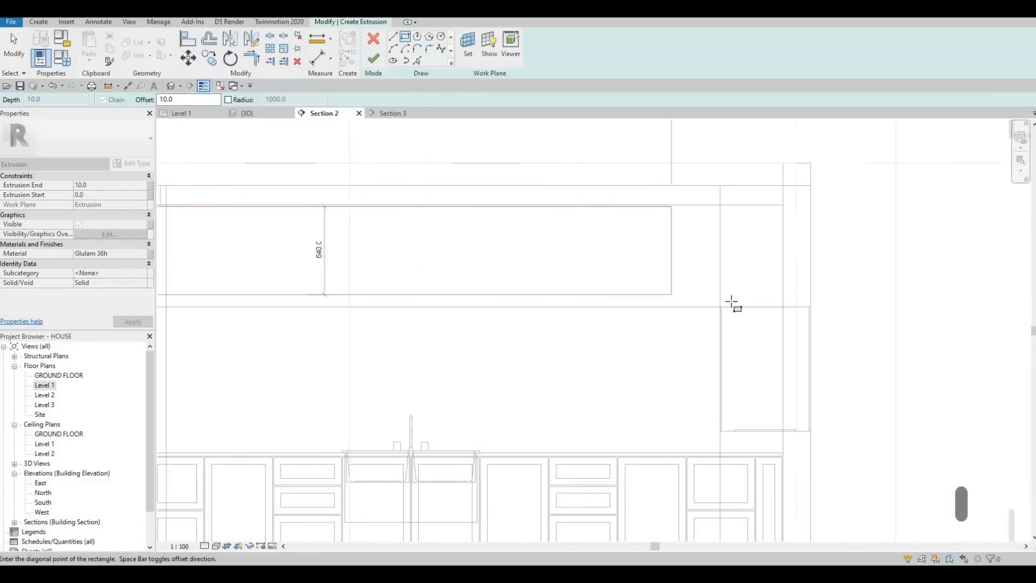
{"action": "scroll", "coordinate": [734, 267], "scroll_direction": "up", "scroll_amount": 3}
{"action": "scroll", "coordinate": [698, 291], "scroll_direction": "down", "scroll_amount": 2}
{"action": "scroll", "coordinate": [700, 270], "scroll_direction": "down", "scroll_amount": 3}
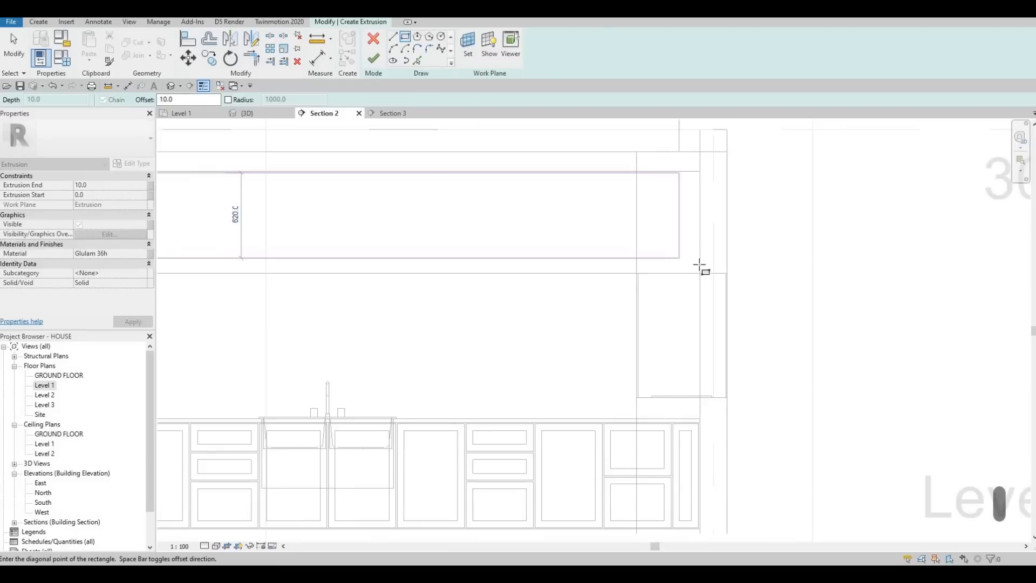
{"action": "scroll", "coordinate": [704, 282], "scroll_direction": "up", "scroll_amount": 5}
{"action": "left_click", "coordinate": [692, 277]}
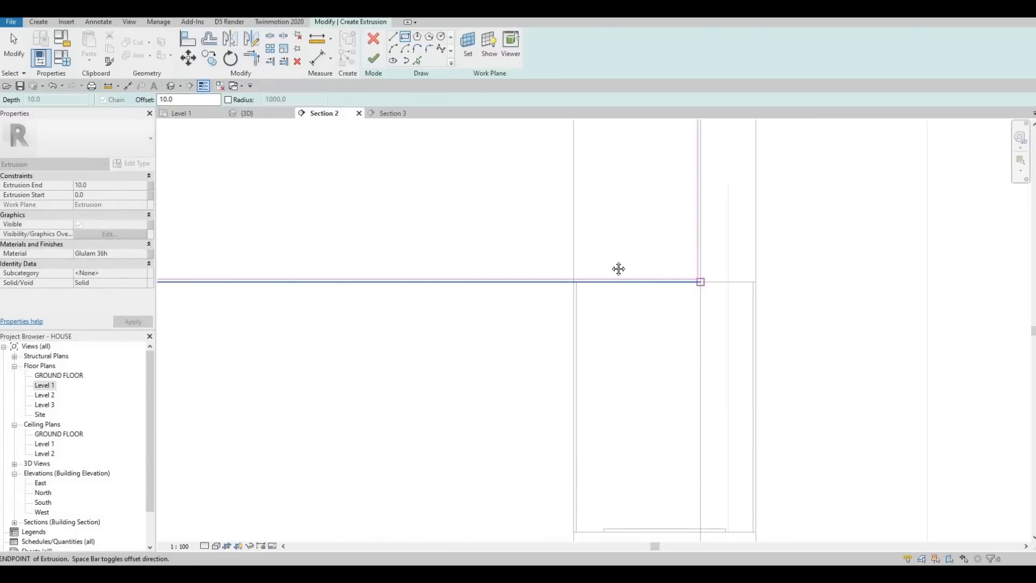
{"action": "scroll", "coordinate": [540, 258], "scroll_direction": "down", "scroll_amount": 3}
{"action": "middle_click_drag", "start_coordinate": [354, 198], "coordinate": [499, 223]}
{"action": "scroll", "coordinate": [500, 227], "scroll_direction": "down", "scroll_amount": 2}
{"action": "key", "text": "Escape"}
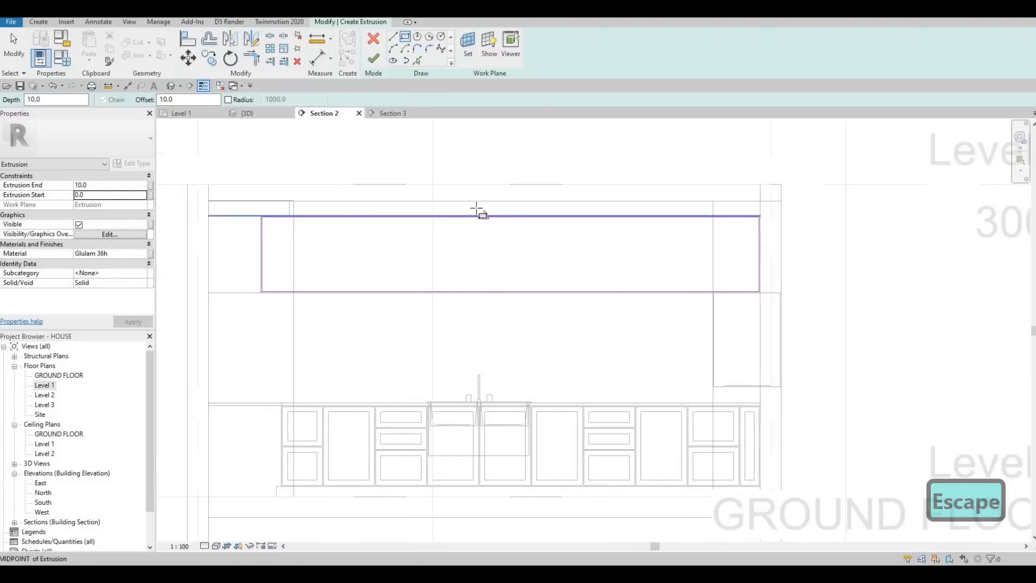
Step: Draw two closely spaced vertical divider lines, using the 10 offset, between the long edges of the upper cabinet rectangle
{"action": "left_click", "coordinate": [392, 36]}
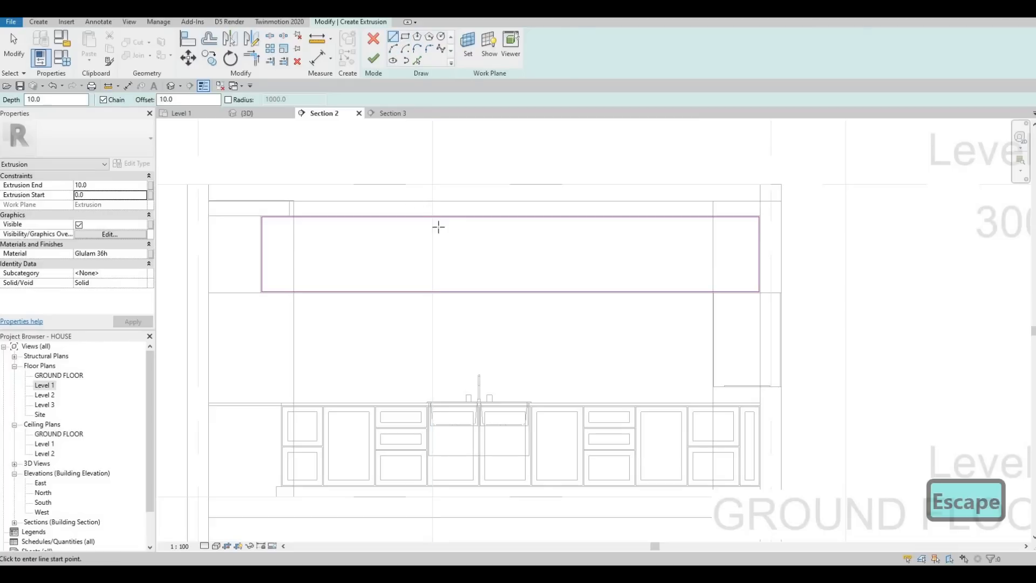
{"action": "scroll", "coordinate": [447, 229], "scroll_direction": "up", "scroll_amount": 3}
{"action": "left_click", "coordinate": [451, 360]}
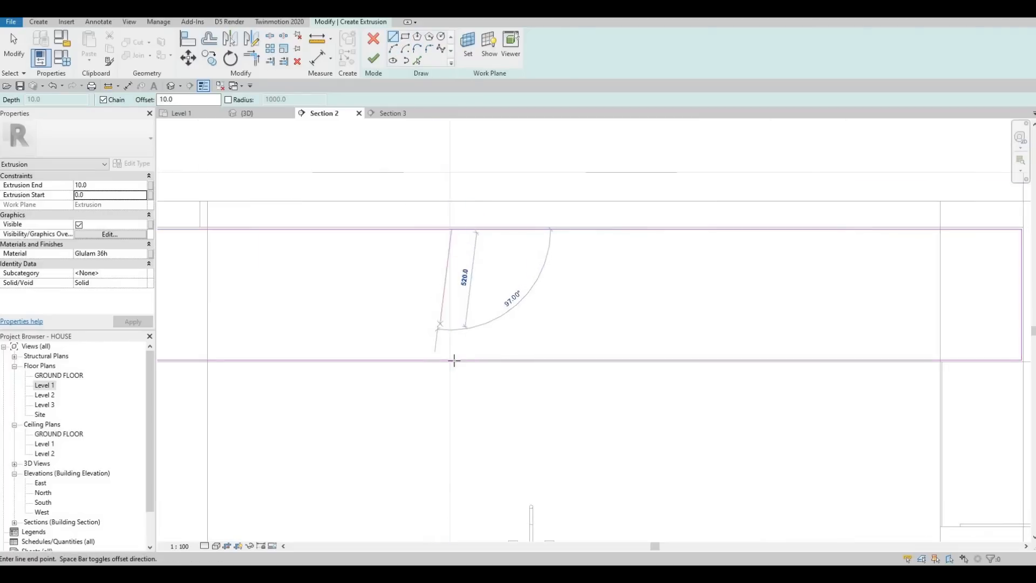
{"action": "key", "text": "Escape"}
{"action": "scroll", "coordinate": [451, 231], "scroll_direction": "up", "scroll_amount": 3}
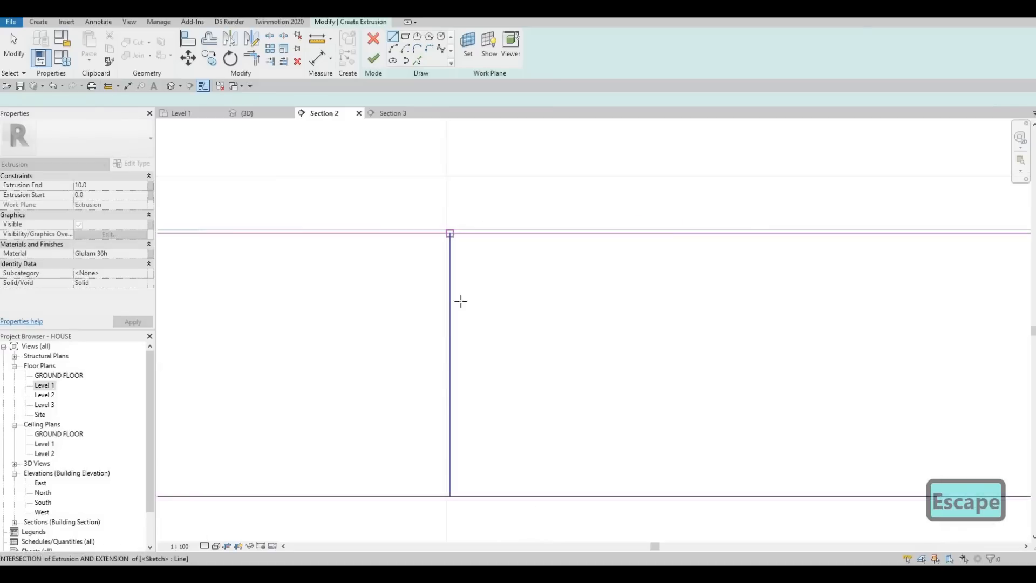
{"action": "left_click", "coordinate": [462, 334]}
{"action": "left_click", "coordinate": [451, 494]}
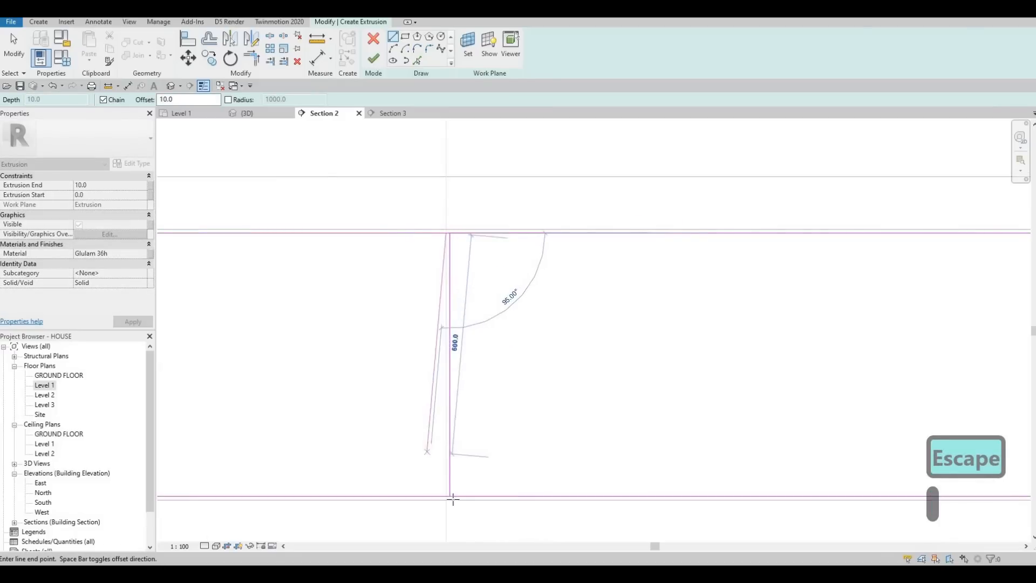
{"action": "key", "text": "Escape"}
{"action": "key", "text": "Escape"}
{"action": "scroll", "coordinate": [416, 192], "scroll_direction": "down", "scroll_amount": 2}
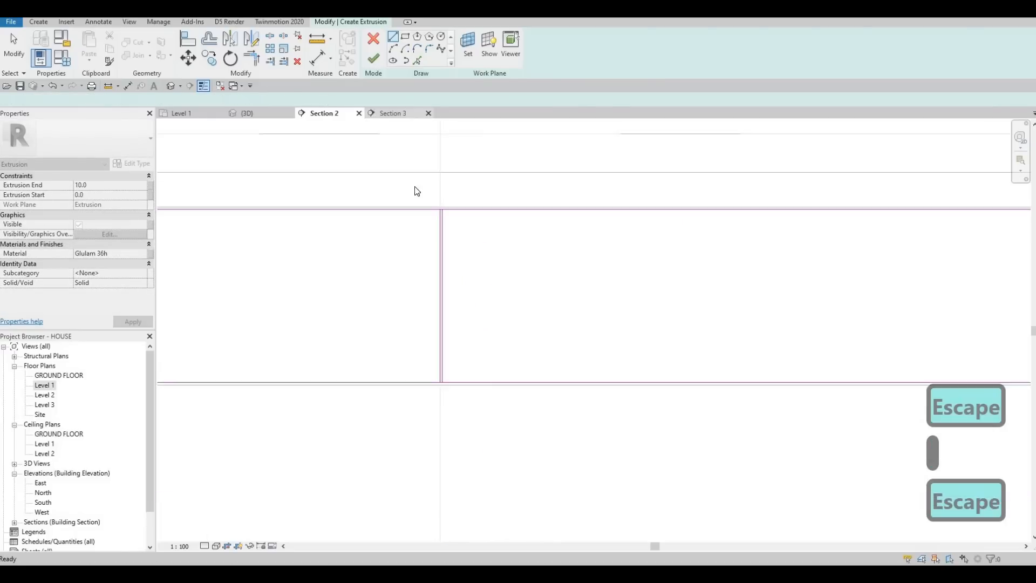
{"action": "scroll", "coordinate": [494, 343], "scroll_direction": "down", "scroll_amount": 2}
{"action": "middle_click_drag", "start_coordinate": [494, 343], "coordinate": [493, 352]}
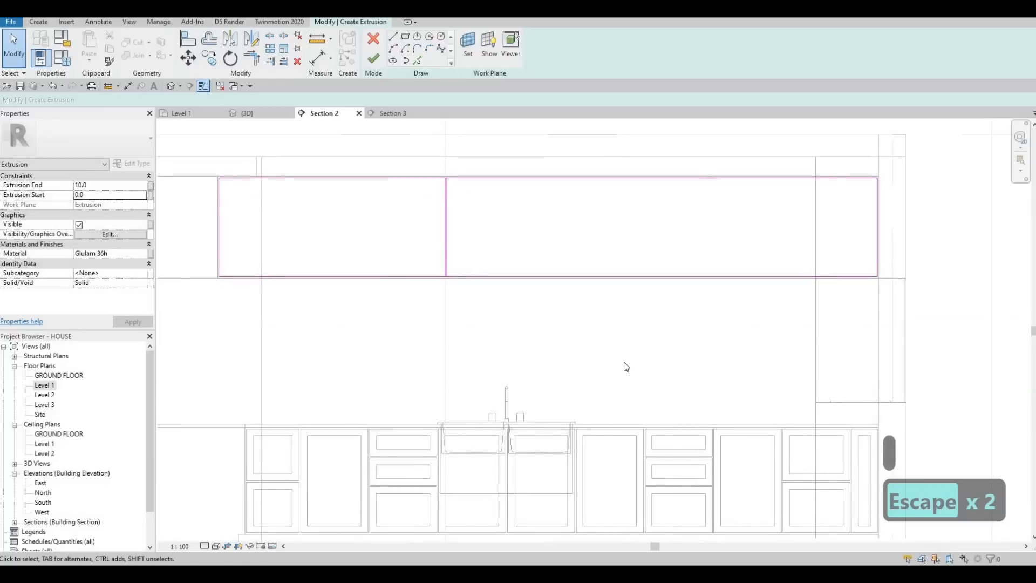
{"action": "middle_click_drag", "start_coordinate": [432, 269], "coordinate": [429, 285]}
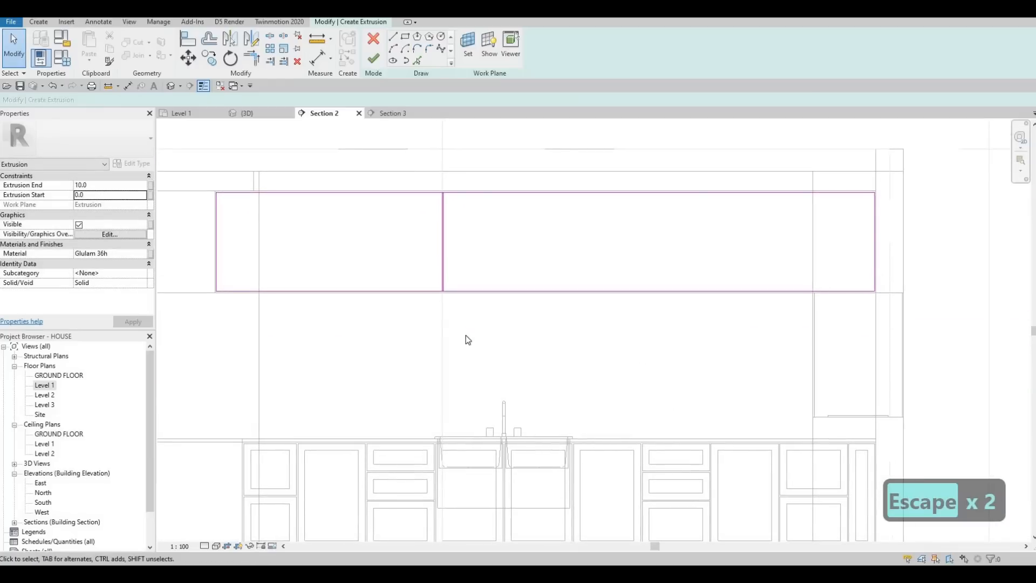
{"action": "left_click_drag", "start_coordinate": [389, 157], "coordinate": [467, 337]}
{"action": "key", "text": "c"}
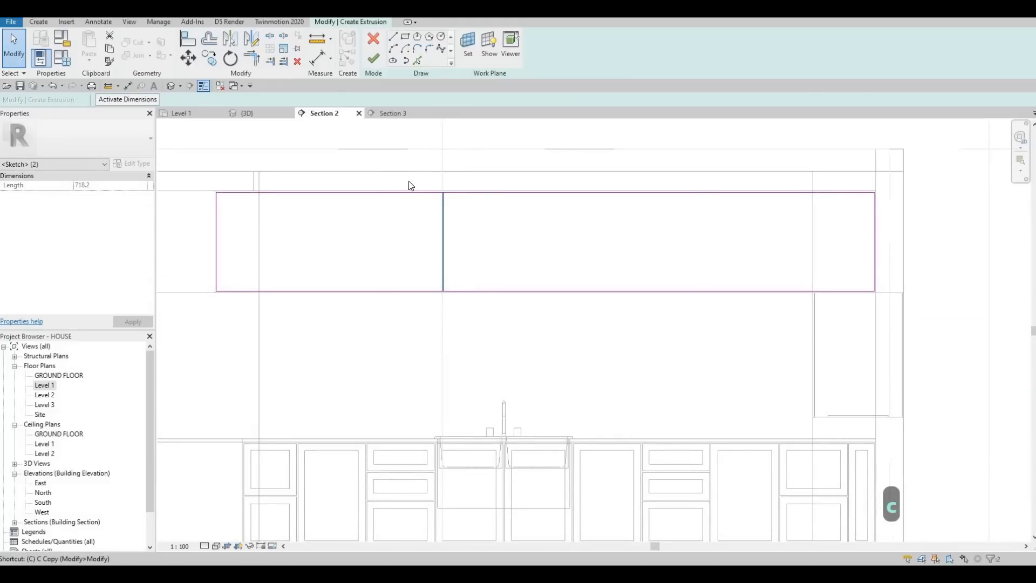
{"action": "key", "text": "Escape"}
Step: Move the pair of divider lines about 440 horizontally so they sit above the middle of the sink
{"action": "left_click_drag", "start_coordinate": [393, 165], "coordinate": [464, 342]}
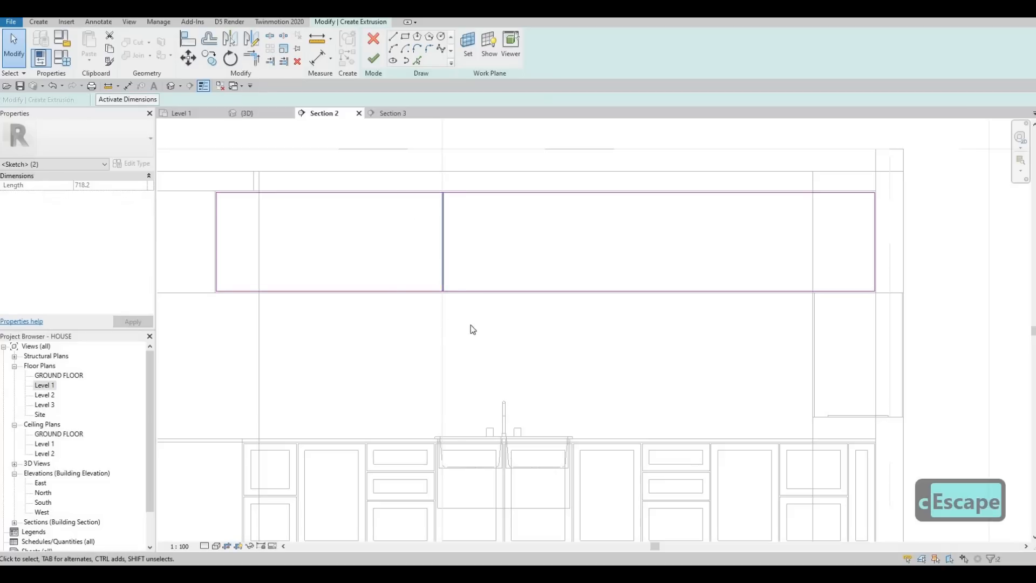
{"action": "key", "text": "m"}
{"action": "key", "text": "v"}
{"action": "left_click", "coordinate": [448, 273]}
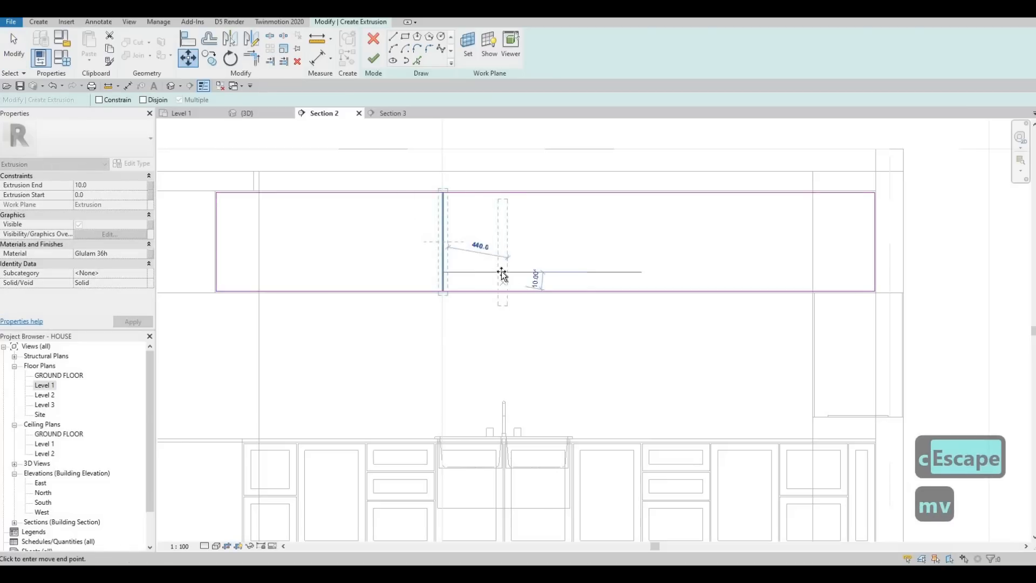
{"action": "left_click", "coordinate": [502, 272]}
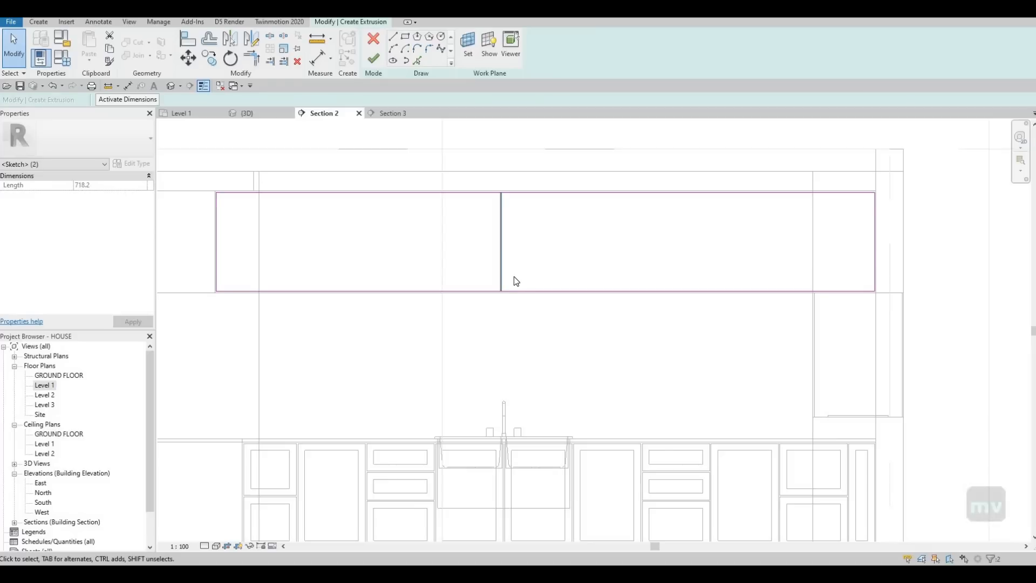
{"action": "middle_click_drag", "start_coordinate": [464, 261], "coordinate": [461, 203]}
{"action": "key", "text": "Escape"}
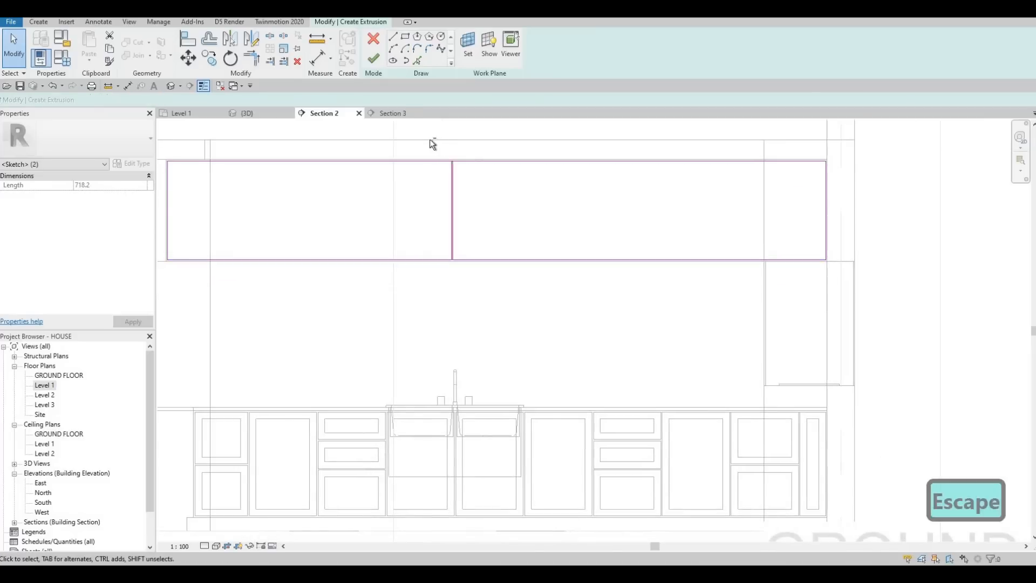
Step: Copy the pair of divider lines about 480 horizontally, toward the range hood end of the upper cabinets
{"action": "key", "text": "c"}
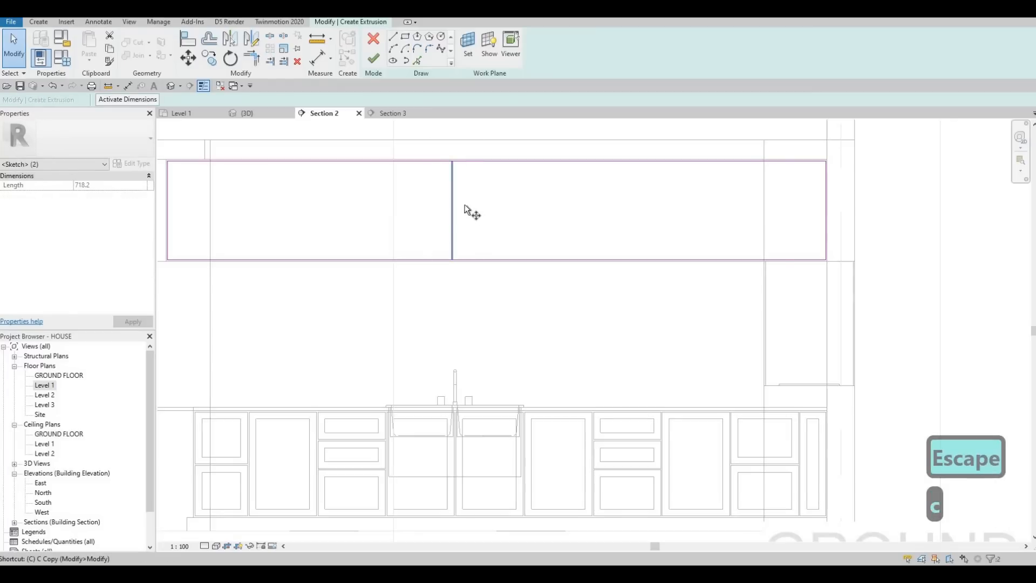
{"action": "key", "text": "o"}
{"action": "left_click", "coordinate": [455, 202]}
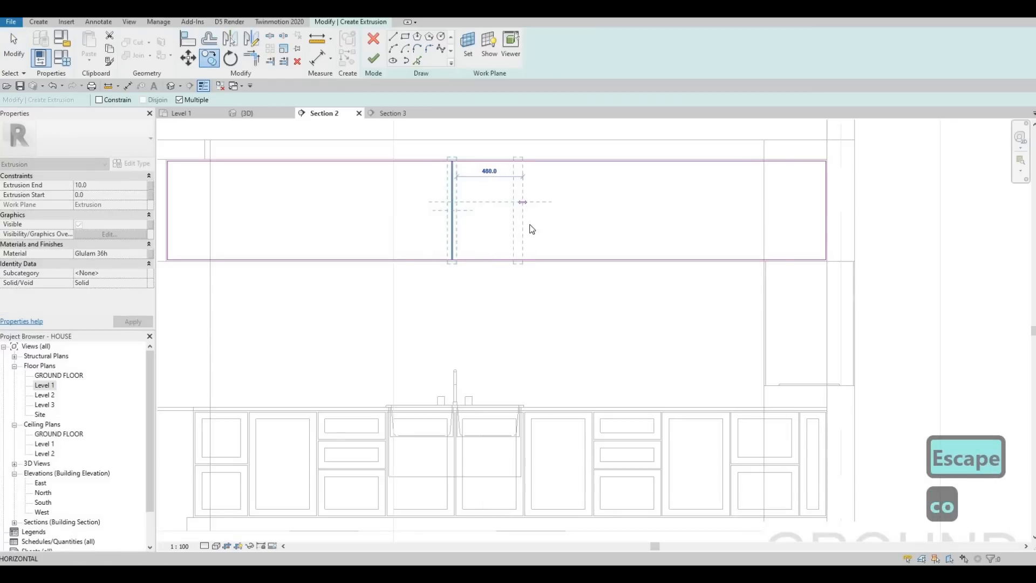
{"action": "left_click", "coordinate": [525, 232]}
{"action": "key", "text": "Escape"}
{"action": "scroll", "coordinate": [487, 423], "scroll_direction": "up", "scroll_amount": 4}
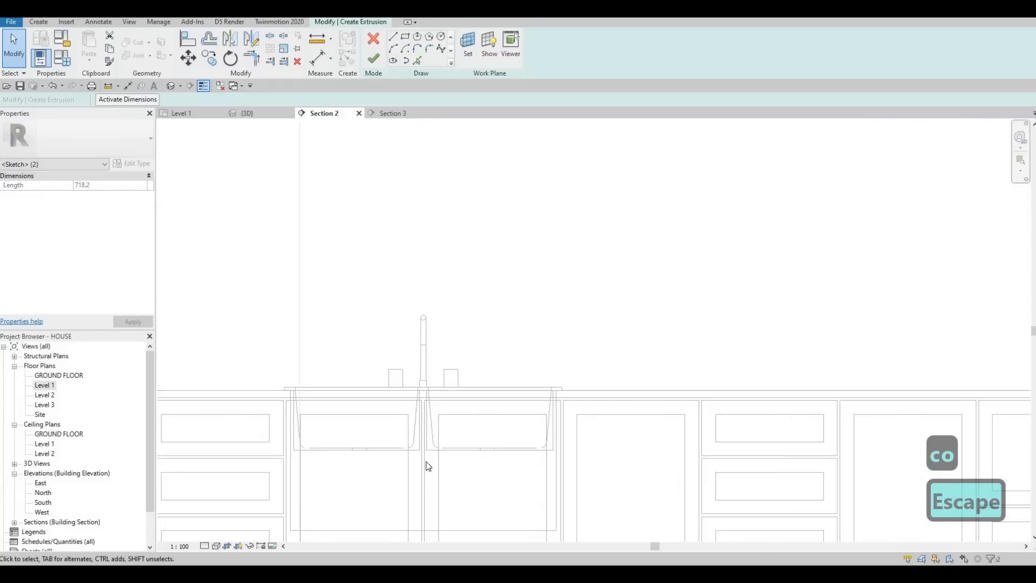
{"action": "scroll", "coordinate": [418, 373], "scroll_direction": "down", "scroll_amount": 2}
{"action": "key", "text": "Escape"}
{"action": "key", "text": "Escape"}
{"action": "key", "text": "a"}
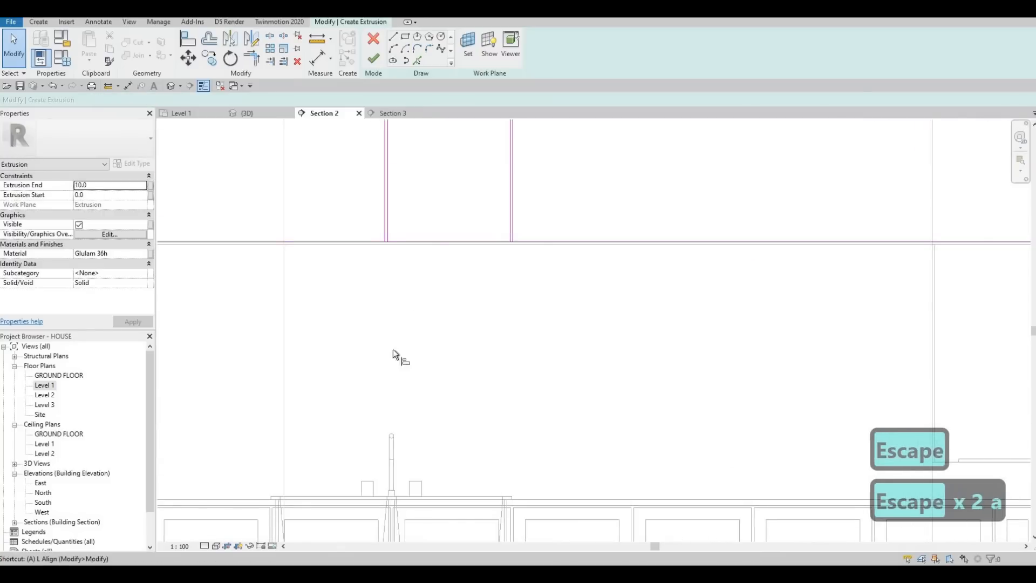
{"action": "key", "text": "l"}
{"action": "left_click", "coordinate": [384, 225]}
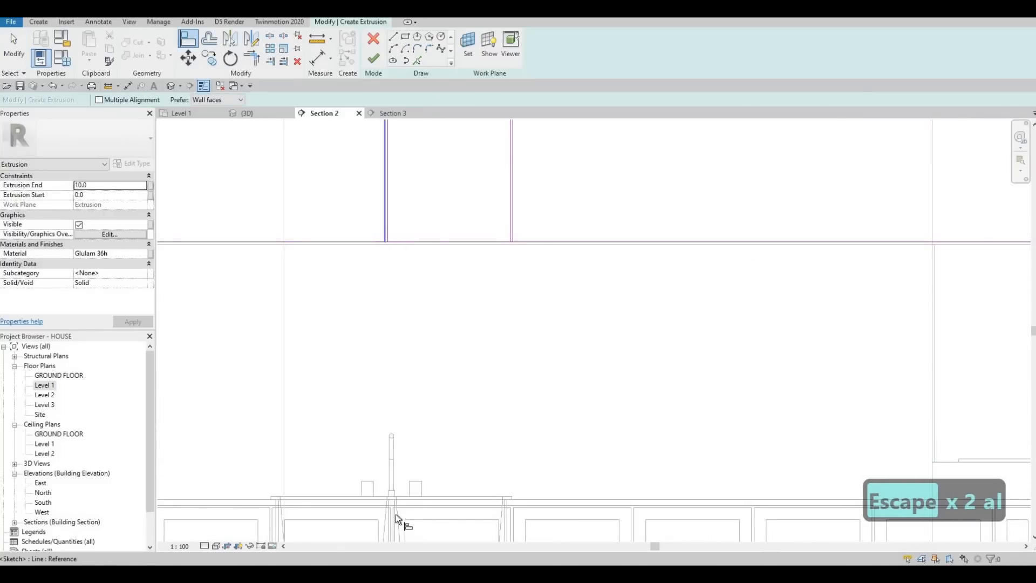
{"action": "scroll", "coordinate": [402, 425], "scroll_direction": "up", "scroll_amount": 3}
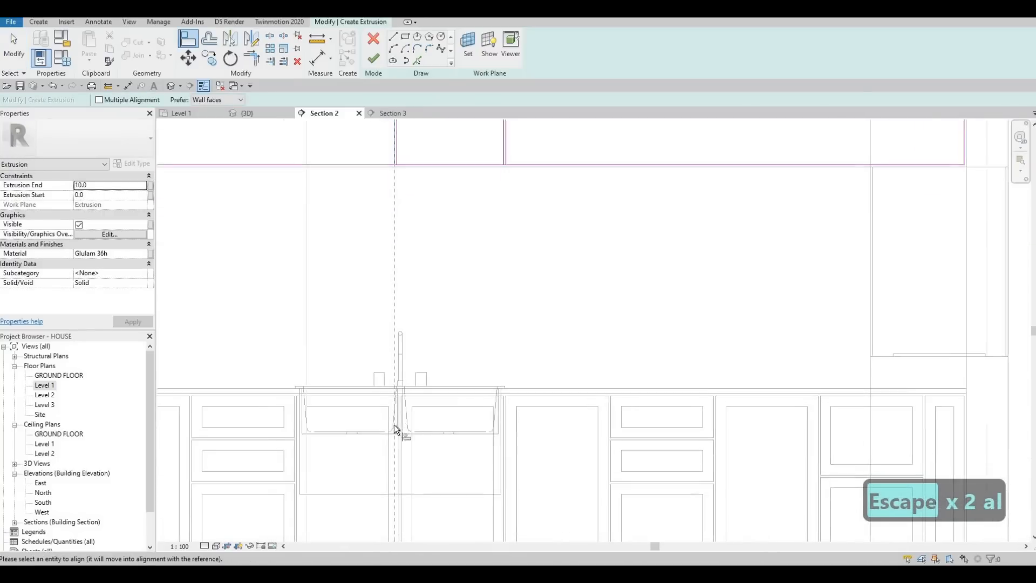
{"action": "key", "text": "Tab"}
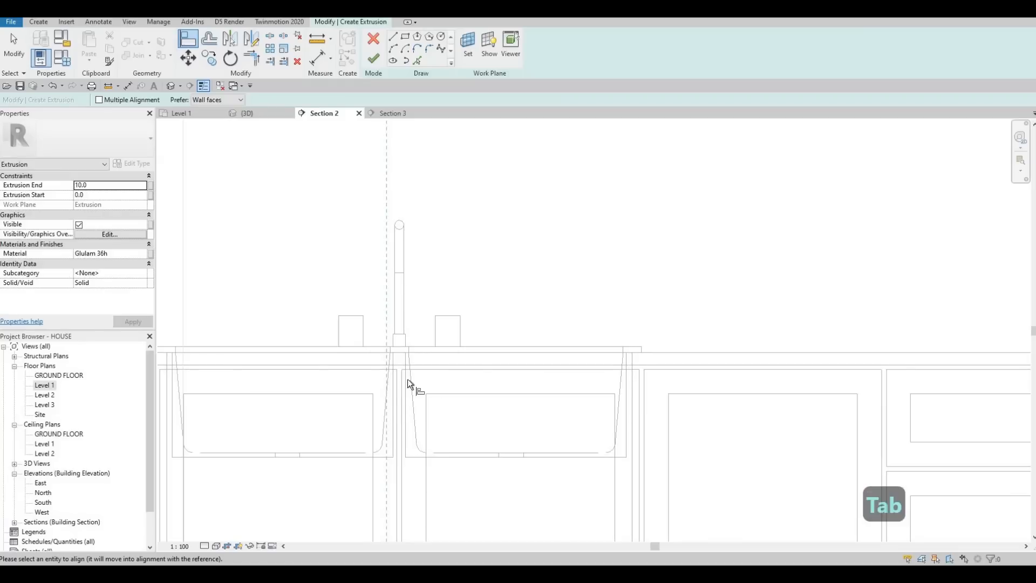
{"action": "scroll", "coordinate": [401, 399], "scroll_direction": "down", "scroll_amount": 2}
{"action": "scroll", "coordinate": [404, 415], "scroll_direction": "down", "scroll_amount": 3}
{"action": "key", "text": "Escape"}
{"action": "key", "text": "Escape"}
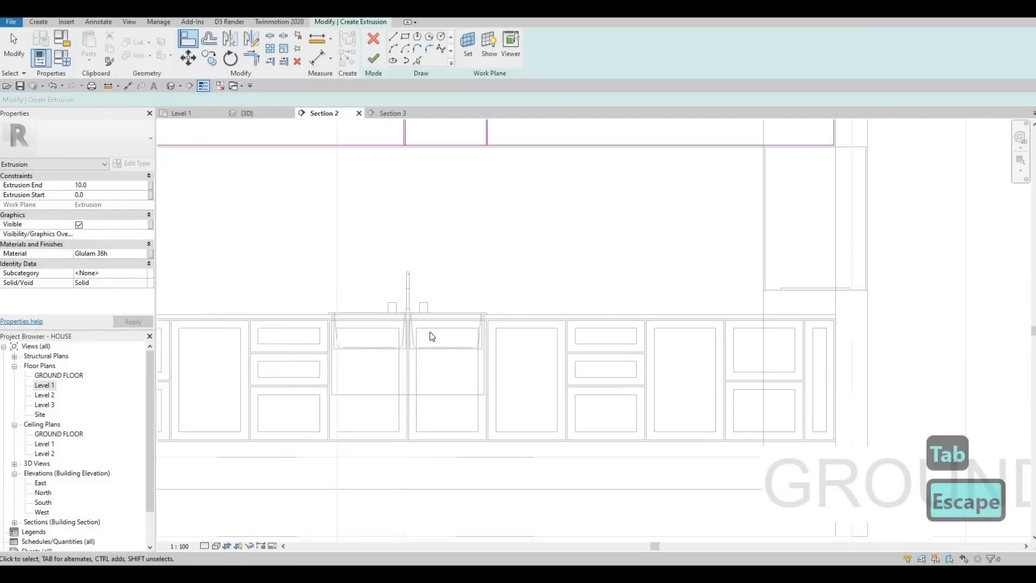
{"action": "middle_click_drag", "start_coordinate": [429, 298], "coordinate": [429, 335]}
{"action": "key", "text": "Escape"}
{"action": "key", "text": "Escape"}
{"action": "key", "text": "a"}
{"action": "key", "text": "l"}
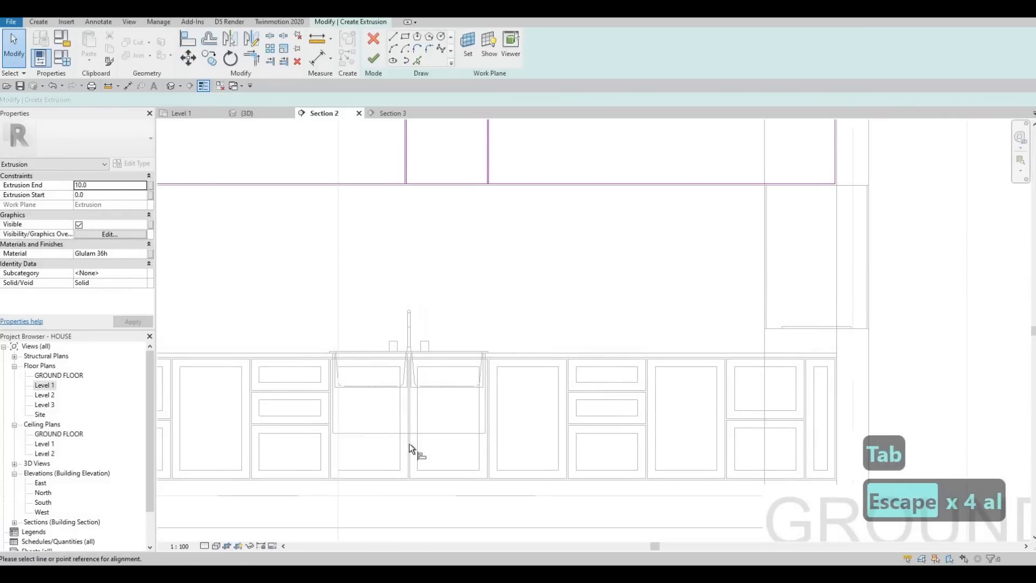
{"action": "left_click", "coordinate": [410, 437]}
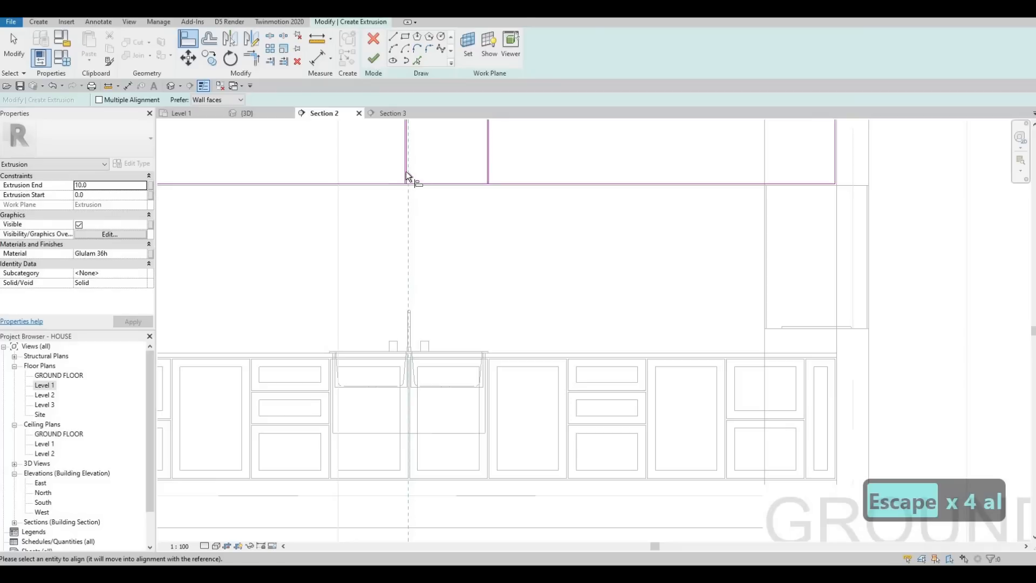
{"action": "key", "text": "Escape"}
{"action": "key", "text": "Escape"}
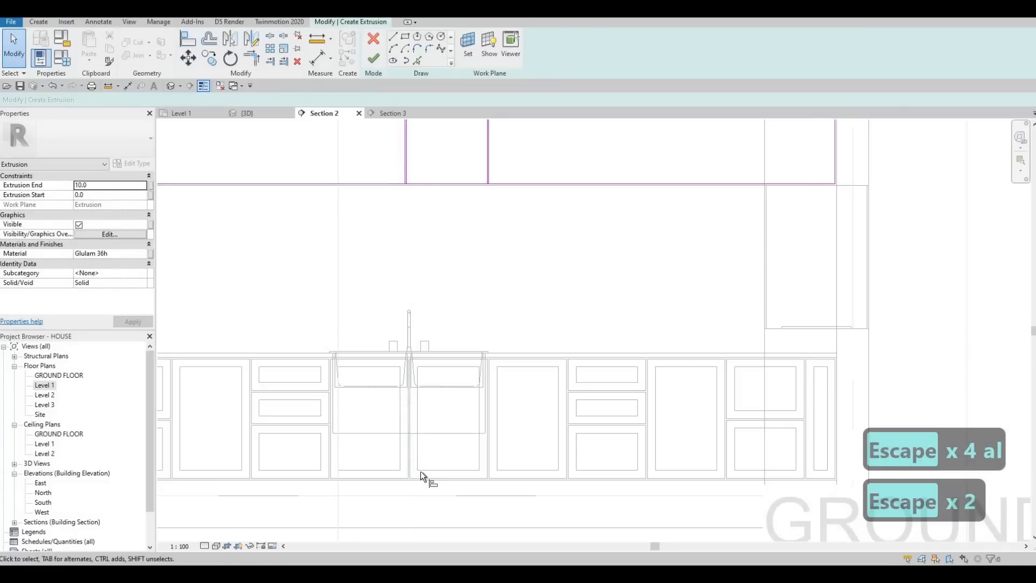
Step: Align the first pair of upper divider lines with the base cabinet divider edges below the middle of the sink
{"action": "key", "text": "l"}
{"action": "left_click", "coordinate": [413, 441]}
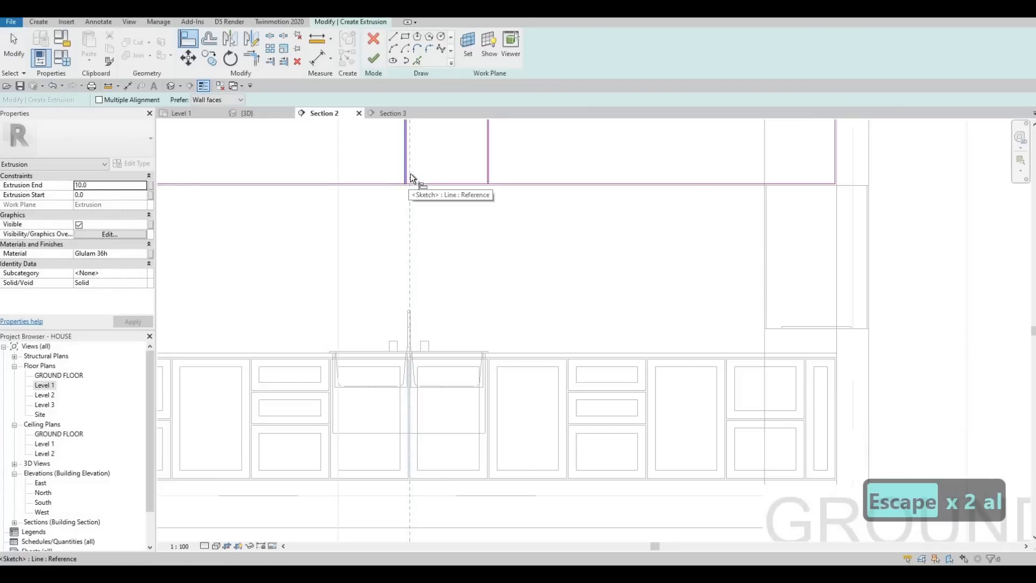
{"action": "left_click", "coordinate": [408, 403]}
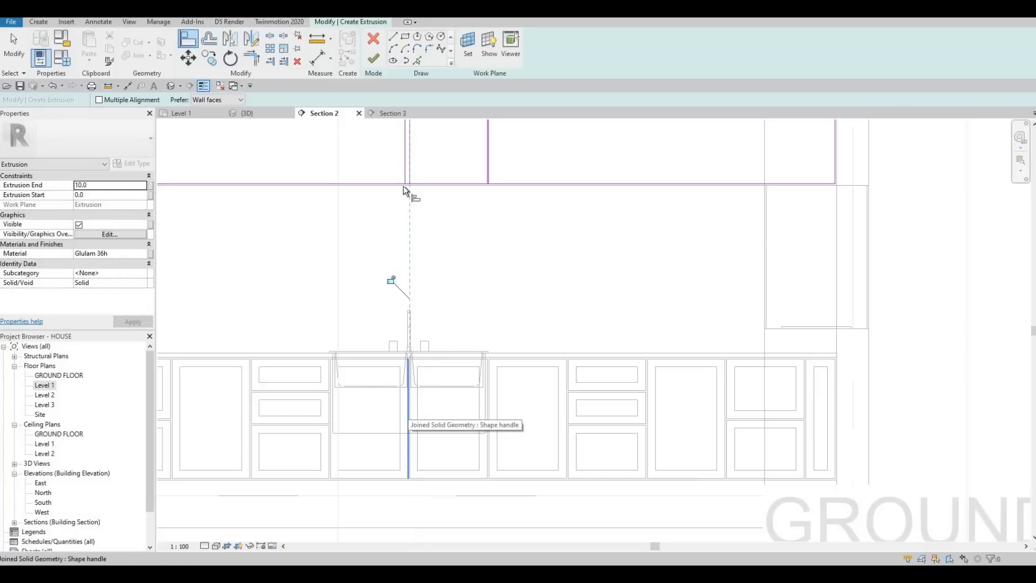
{"action": "left_click", "coordinate": [404, 173]}
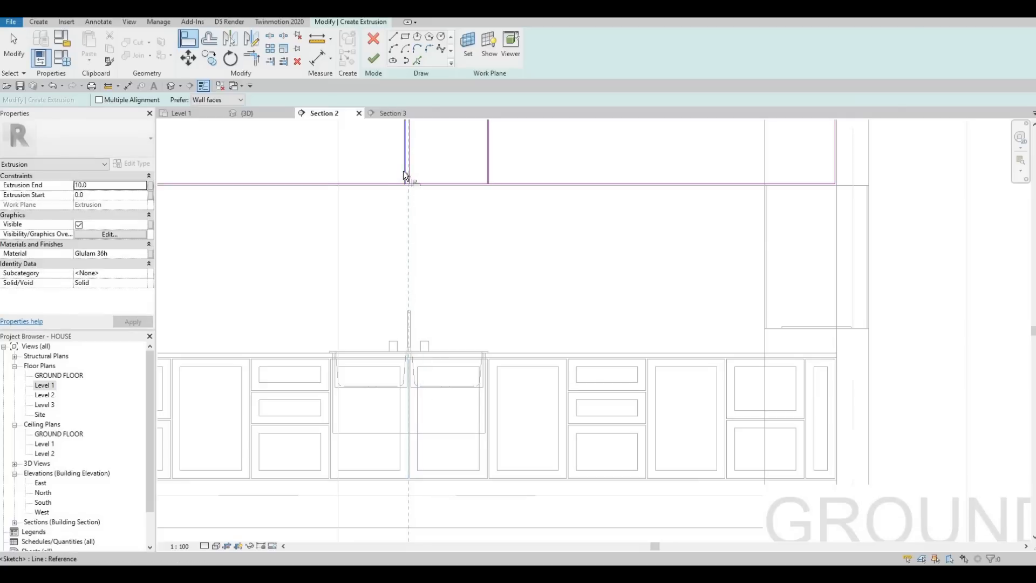
Step: Align the second pair of upper divider lines with the base cabinet divider at the sink's range hood side
{"action": "left_click", "coordinate": [491, 373]}
{"action": "scroll", "coordinate": [484, 180], "scroll_direction": "up", "scroll_amount": 3}
{"action": "left_click", "coordinate": [481, 233]}
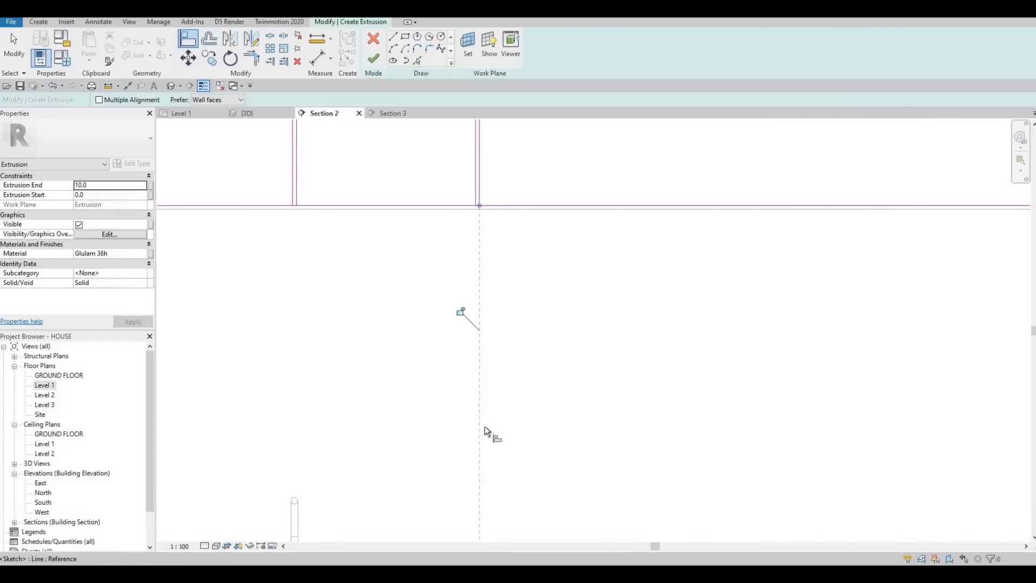
{"action": "scroll", "coordinate": [480, 432], "scroll_direction": "down", "scroll_amount": 2}
{"action": "left_click", "coordinate": [477, 453]}
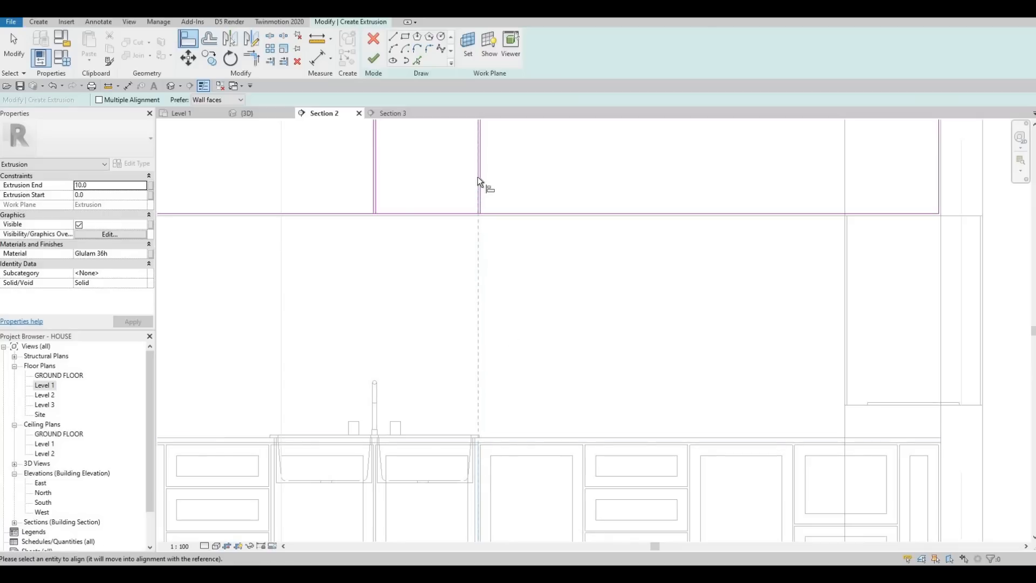
{"action": "left_click", "coordinate": [484, 228]}
{"action": "scroll", "coordinate": [435, 242], "scroll_direction": "down", "scroll_amount": 4}
{"action": "key", "text": "Escape"}
{"action": "key", "text": "Escape"}
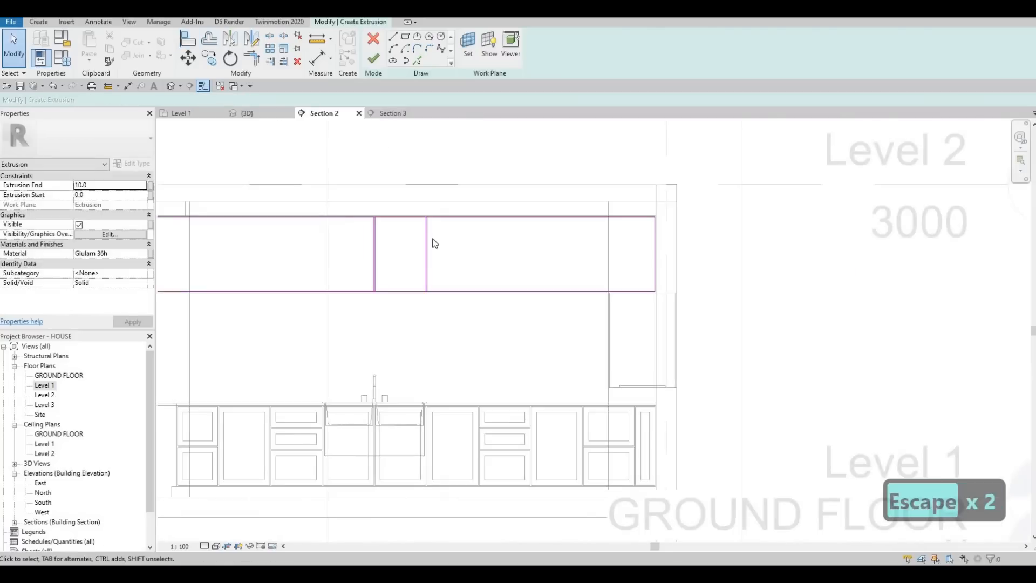
{"action": "scroll", "coordinate": [432, 240], "scroll_direction": "up", "scroll_amount": 3}
{"action": "left_click_drag", "start_coordinate": [257, 154], "coordinate": [521, 468]}
{"action": "key", "text": "c"}
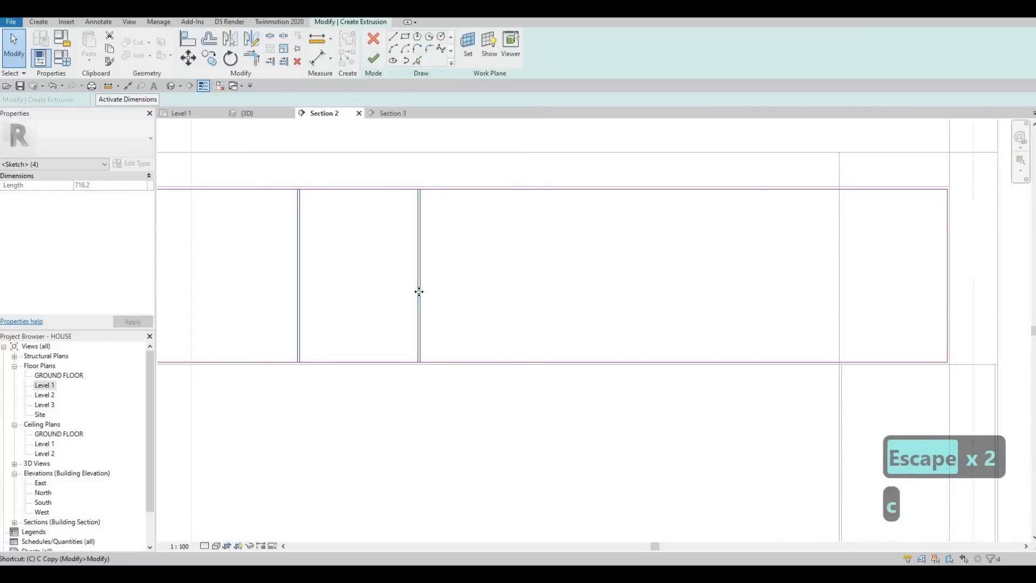
{"action": "key", "text": "Escape"}
Step: Copy the second divider pair four times toward the range hood end of the upper cabinets, spaced 500 apart
{"action": "left_click_drag", "start_coordinate": [389, 167], "coordinate": [501, 420]}
{"action": "key", "text": "c"}
{"action": "key", "text": "o"}
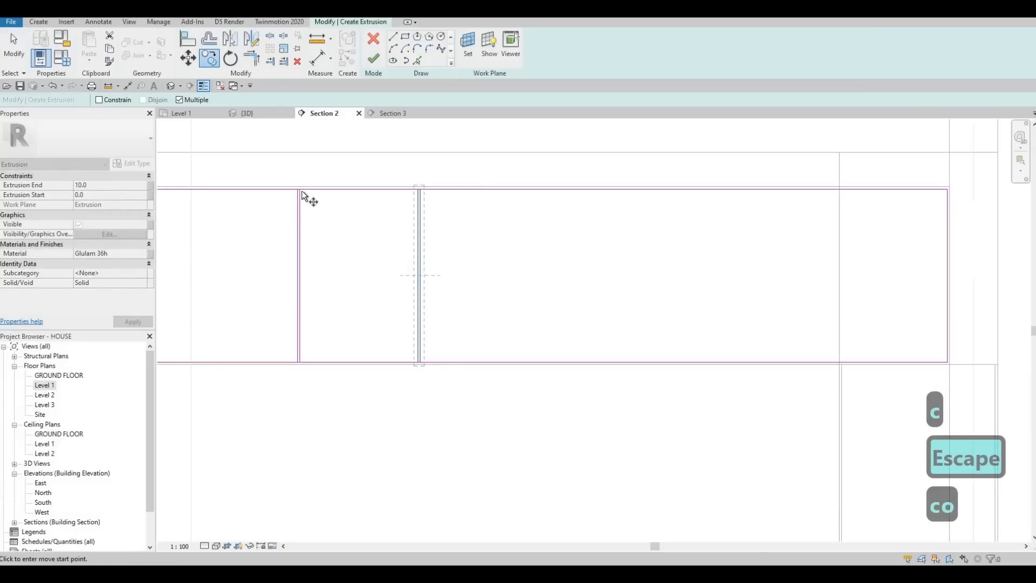
{"action": "left_click", "coordinate": [302, 190]}
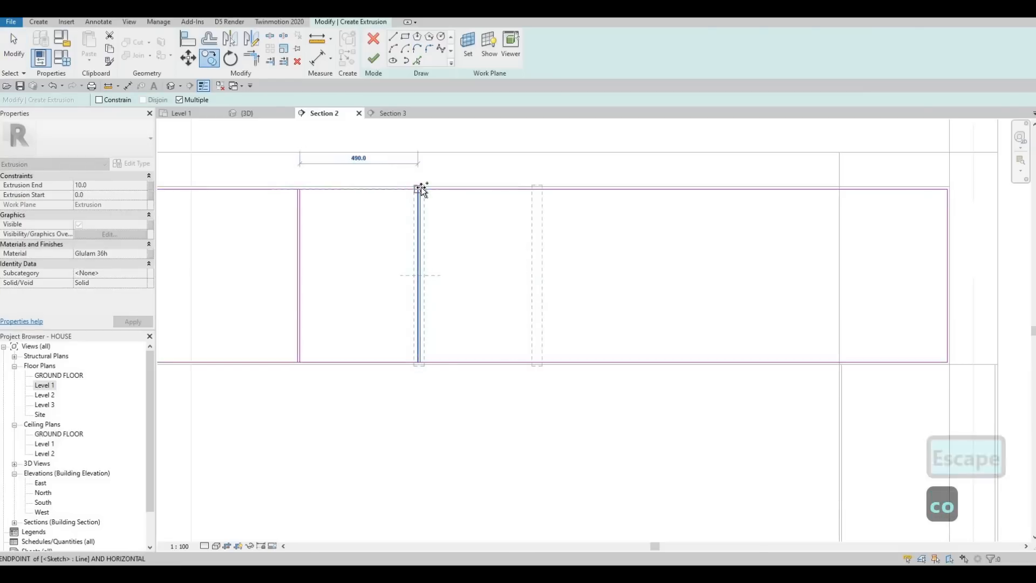
{"action": "left_click", "coordinate": [420, 189]}
{"action": "left_click", "coordinate": [539, 189]}
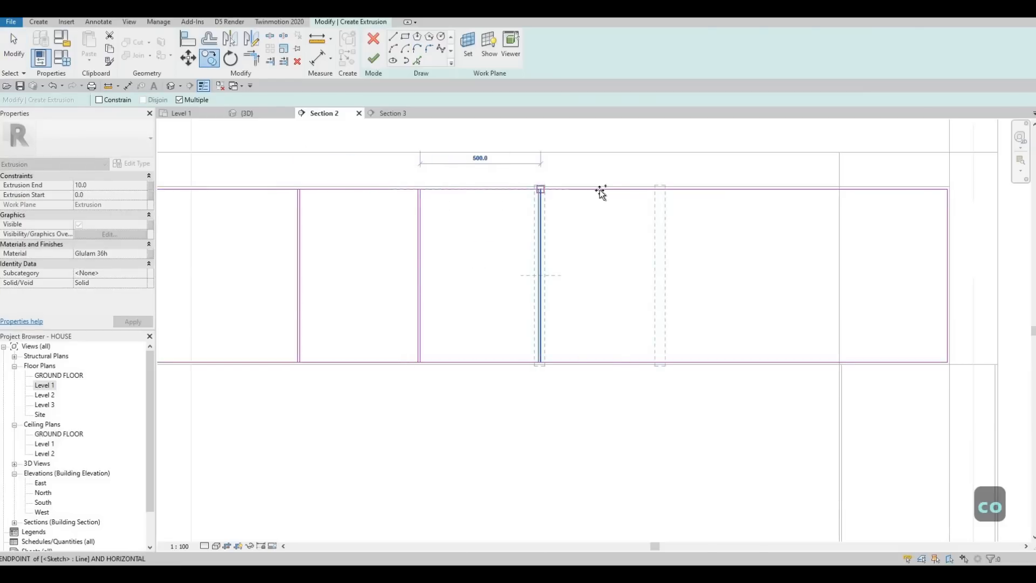
{"action": "left_click", "coordinate": [659, 188]}
{"action": "left_click", "coordinate": [780, 189]}
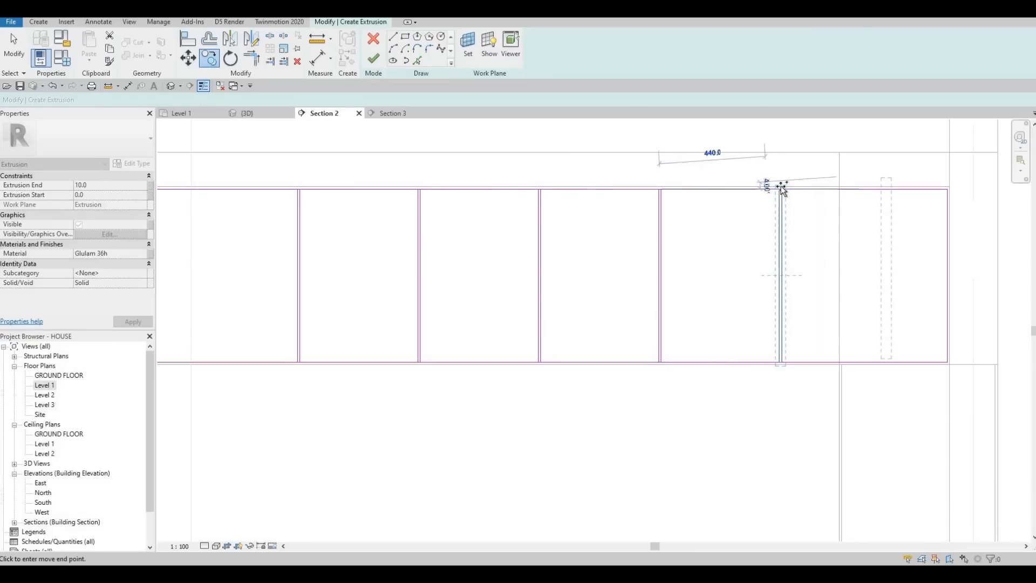
{"action": "scroll", "coordinate": [485, 210], "scroll_direction": "down", "scroll_amount": 3}
{"action": "key", "text": "Escape"}
{"action": "key", "text": "Escape"}
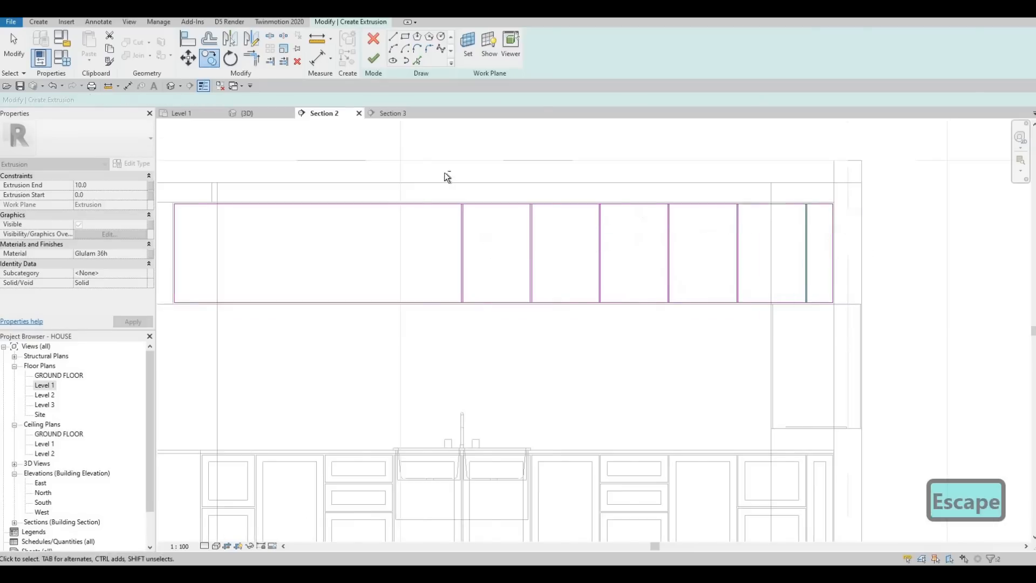
Step: Copy the divider pair above the sink's middle four times toward the end away from the range hood, spaced 500 apart
{"action": "left_click_drag", "start_coordinate": [542, 338], "coordinate": [527, 335]}
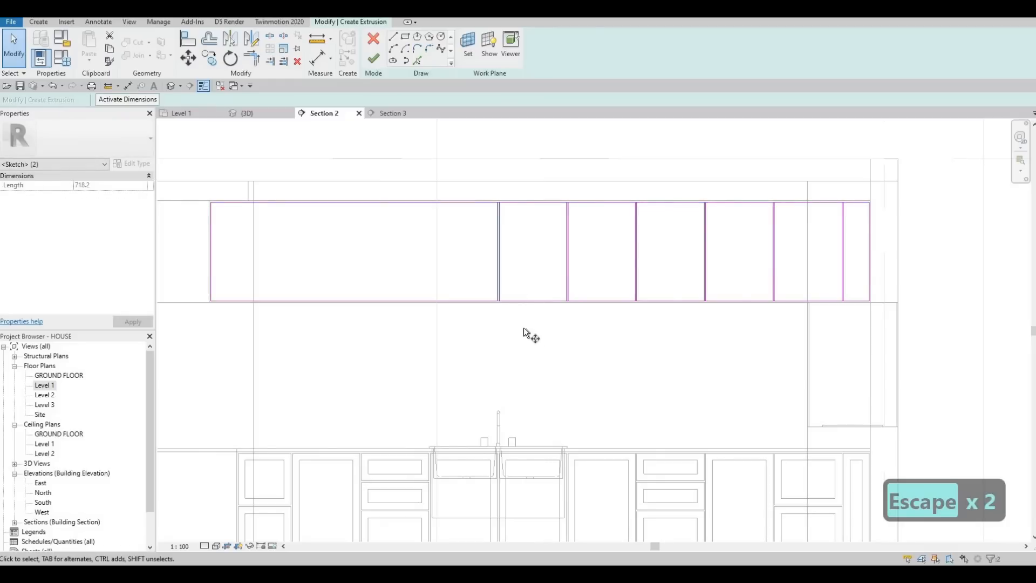
{"action": "key", "text": "c"}
{"action": "key", "text": "o"}
{"action": "scroll", "coordinate": [575, 288], "scroll_direction": "up", "scroll_amount": 5}
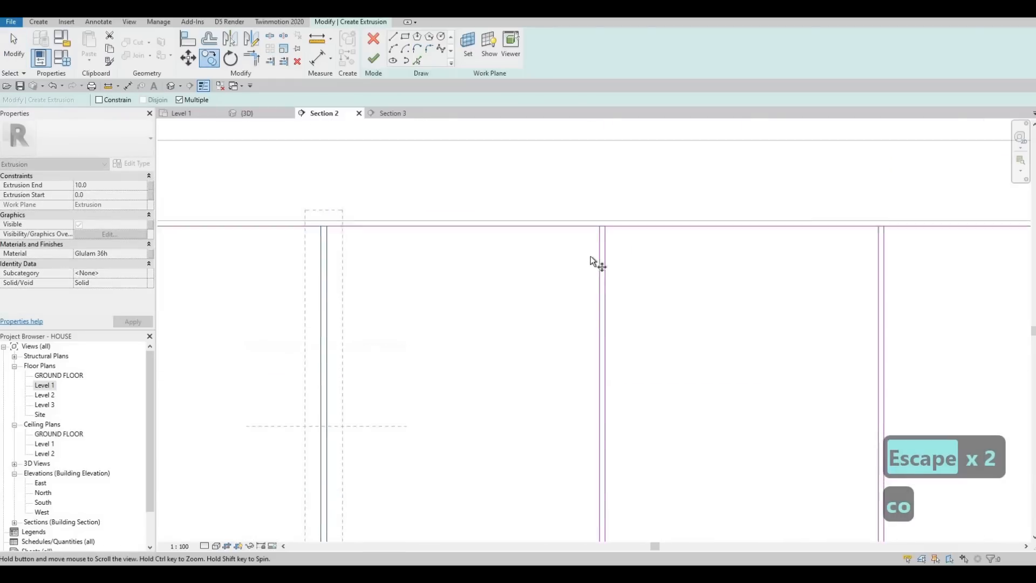
{"action": "left_click", "coordinate": [382, 257]}
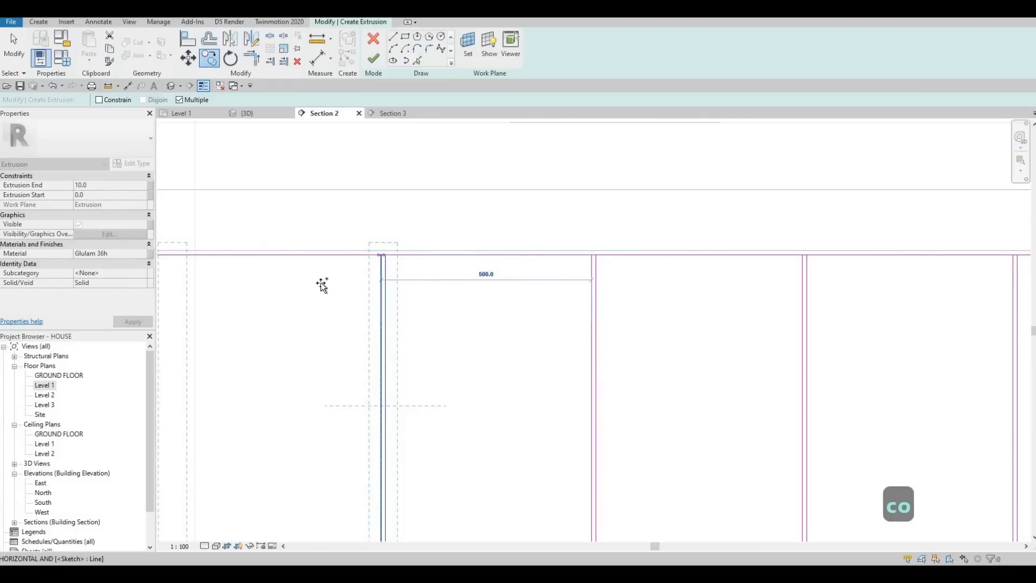
{"action": "middle_click_drag", "start_coordinate": [173, 255], "coordinate": [433, 232]}
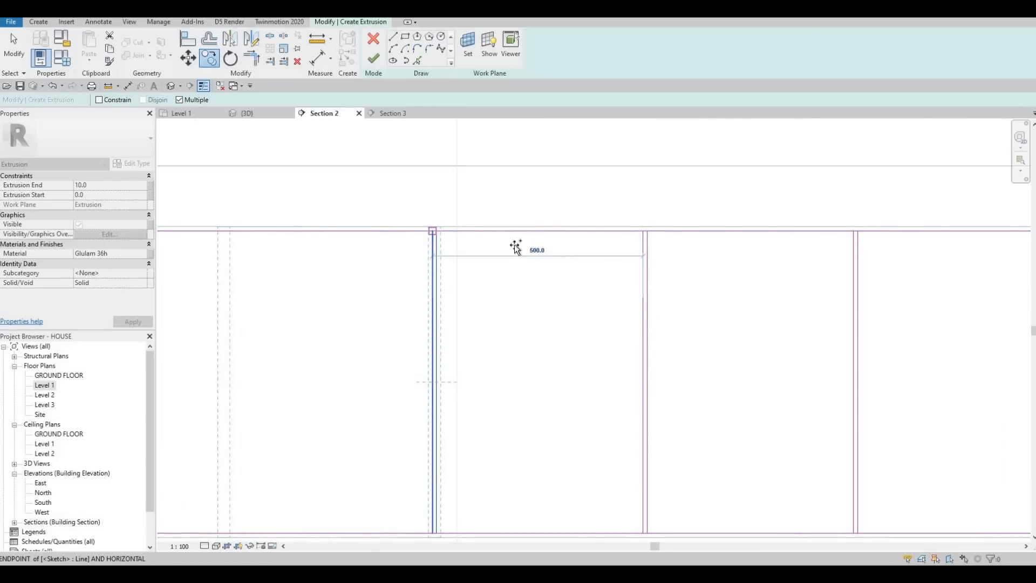
{"action": "left_click", "coordinate": [432, 232]}
{"action": "middle_click_drag", "start_coordinate": [222, 232], "coordinate": [414, 232]}
{"action": "left_click", "coordinate": [402, 247]}
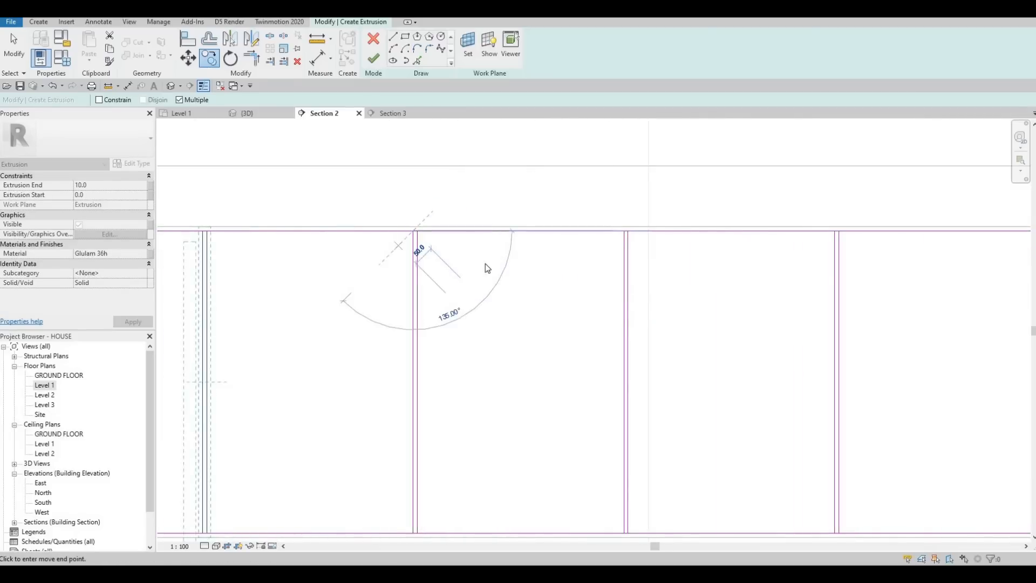
{"action": "scroll", "coordinate": [401, 244], "scroll_direction": "down", "scroll_amount": 5}
{"action": "middle_click_drag", "start_coordinate": [305, 240], "coordinate": [408, 228]}
{"action": "scroll", "coordinate": [405, 226], "scroll_direction": "up", "scroll_amount": 4}
{"action": "scroll", "coordinate": [398, 227], "scroll_direction": "up", "scroll_amount": 2}
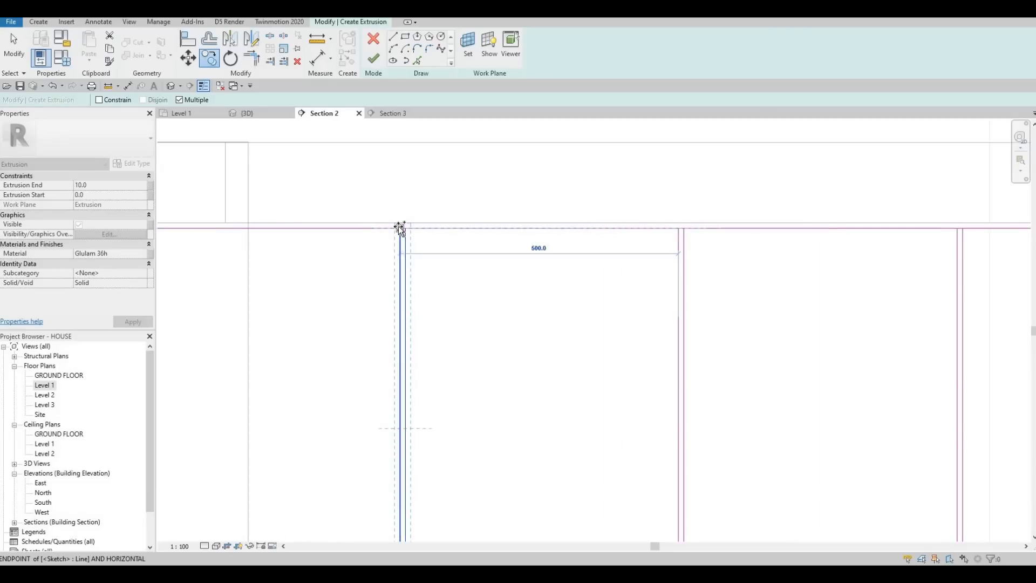
{"action": "scroll", "coordinate": [380, 268], "scroll_direction": "down", "scroll_amount": 5}
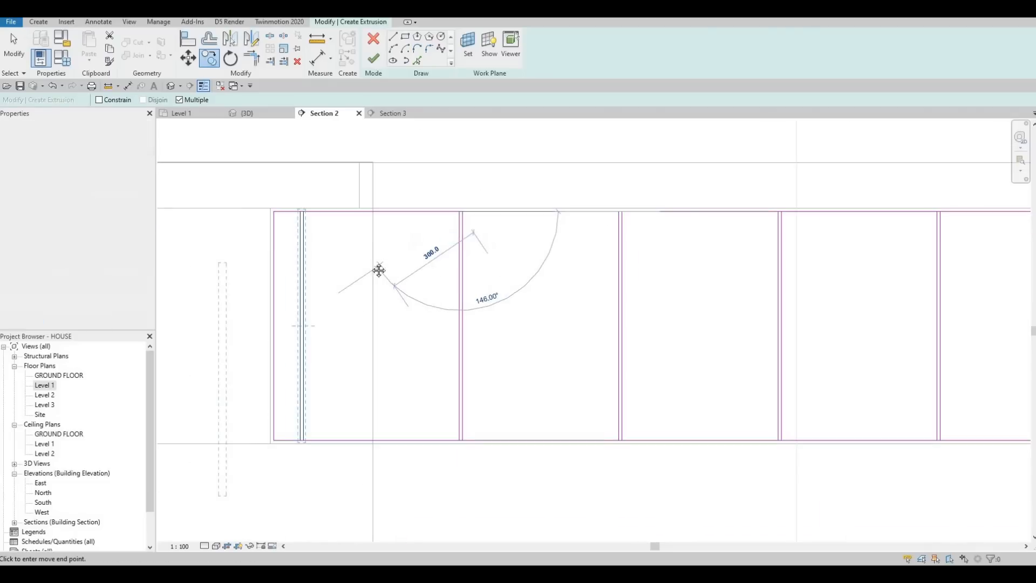
{"action": "scroll", "coordinate": [378, 226], "scroll_direction": "down", "scroll_amount": 3}
{"action": "scroll", "coordinate": [350, 221], "scroll_direction": "up", "scroll_amount": 4}
{"action": "key", "text": "Escape"}
{"action": "key", "text": "Escape"}
{"action": "key", "text": "Escape"}
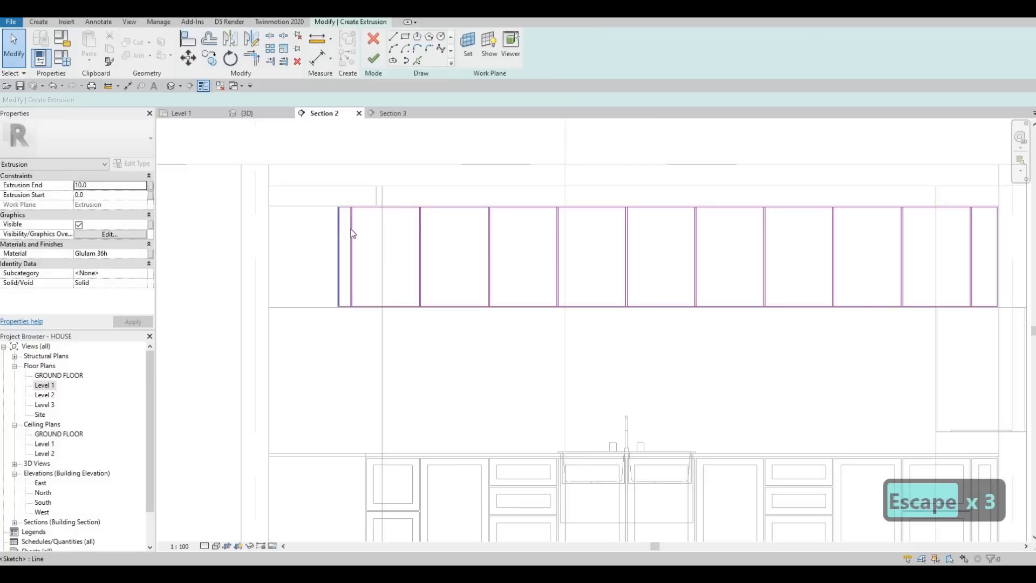
Step: Delete the divider pair nearest the end of the upper cabinets away from the range hood
{"action": "left_click", "coordinate": [353, 232]}
{"action": "scroll", "coordinate": [354, 232], "scroll_direction": "up", "scroll_amount": 5}
{"action": "key", "text": "Escape"}
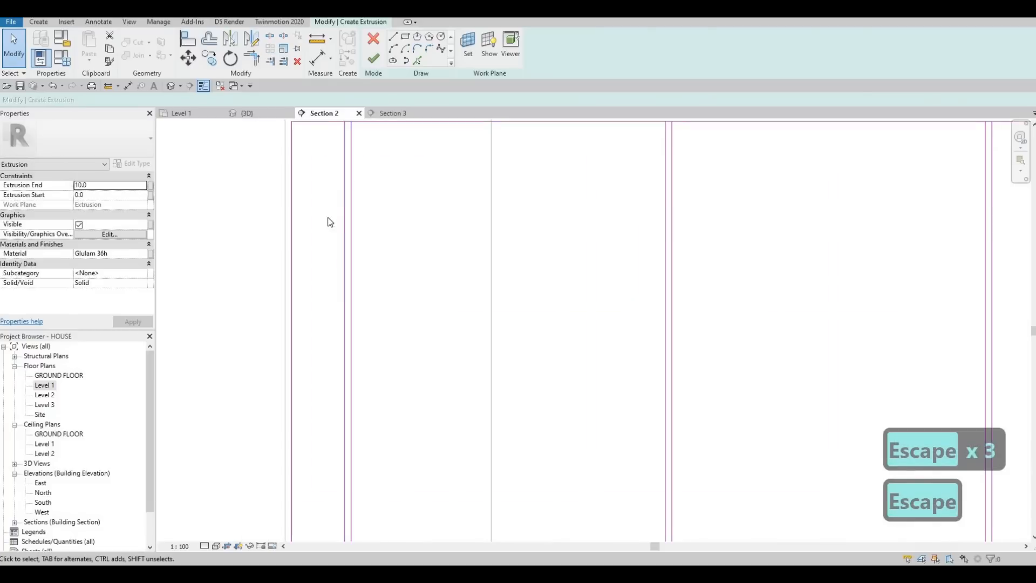
{"action": "left_click_drag", "start_coordinate": [366, 243], "coordinate": [325, 202]}
{"action": "key", "text": "Delete"}
{"action": "scroll", "coordinate": [280, 251], "scroll_direction": "down", "scroll_amount": 4}
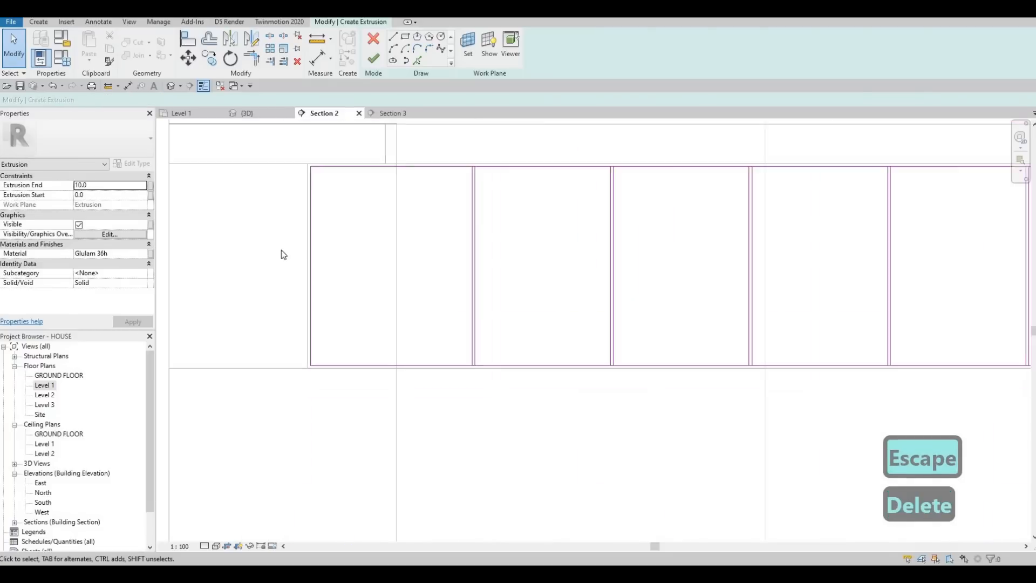
{"action": "key", "text": "Escape"}
{"action": "scroll", "coordinate": [333, 272], "scroll_direction": "down", "scroll_amount": 2}
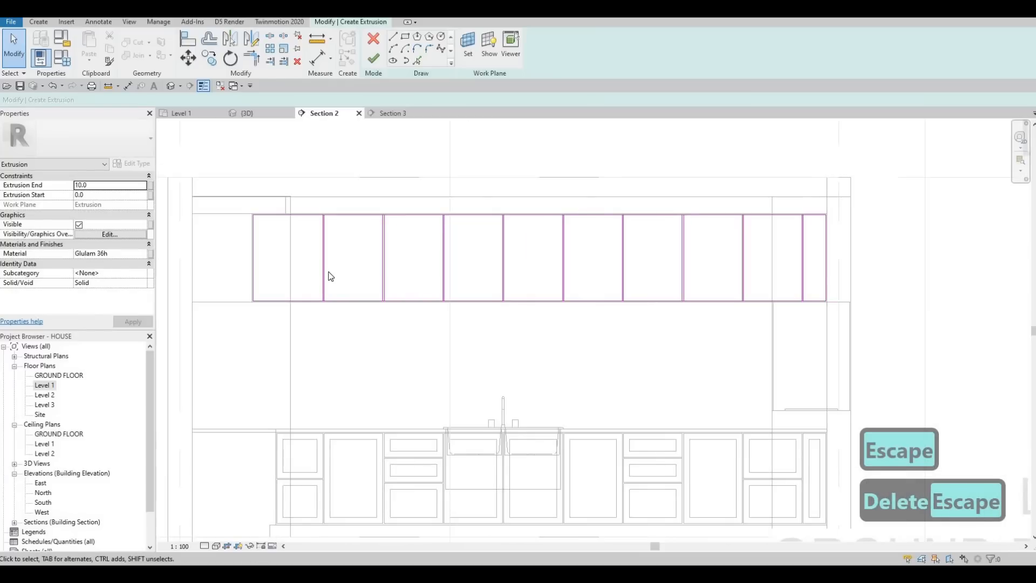
Step: Undo the deletion of the endmost divider pair
{"action": "key", "text": "ctrl+z"}
{"action": "scroll", "coordinate": [316, 236], "scroll_direction": "up", "scroll_amount": 5}
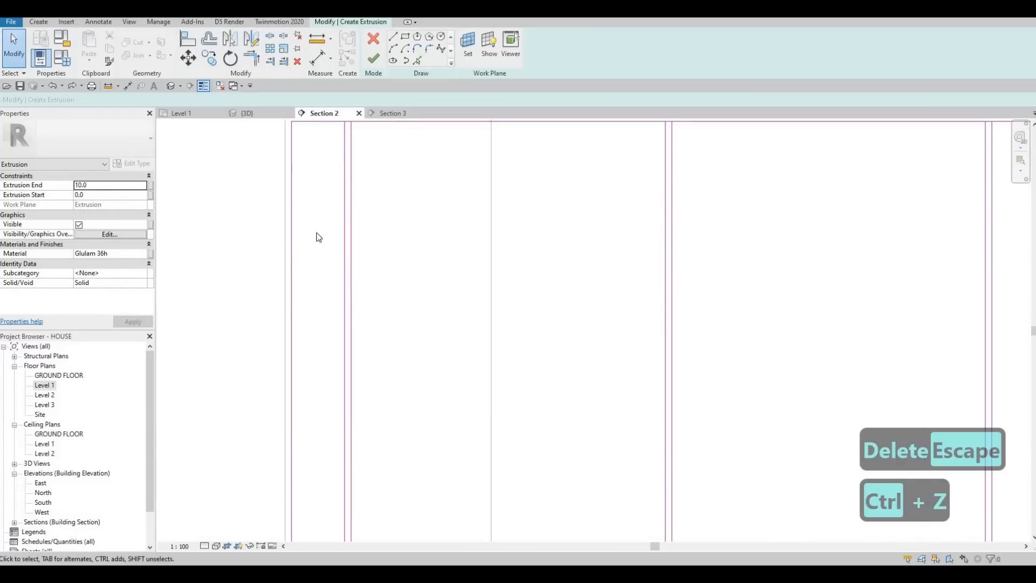
{"action": "scroll", "coordinate": [318, 201], "scroll_direction": "down", "scroll_amount": 1}
{"action": "key", "text": "Escape"}
{"action": "key", "text": "Escape"}
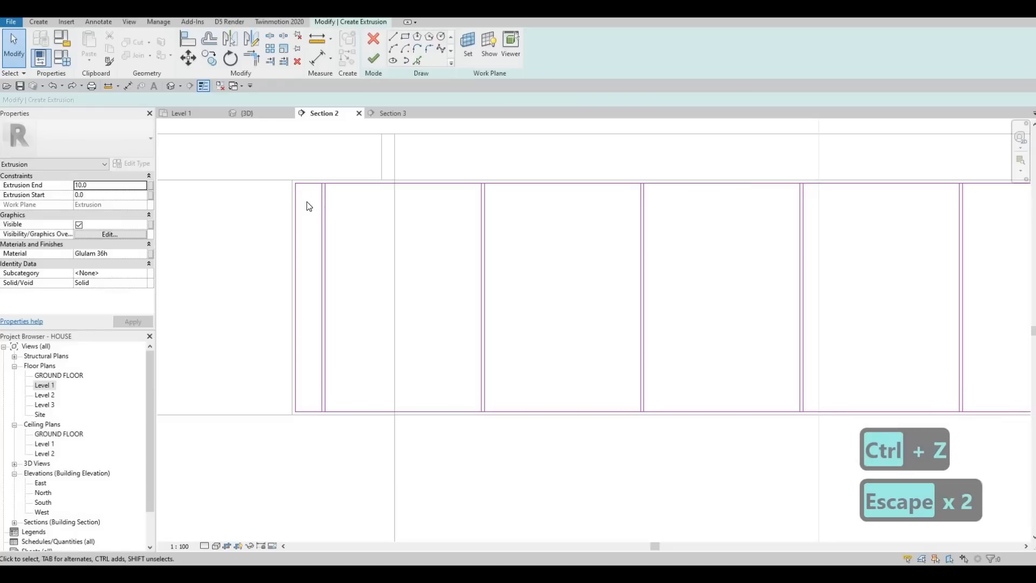
{"action": "scroll", "coordinate": [289, 229], "scroll_direction": "down", "scroll_amount": 2}
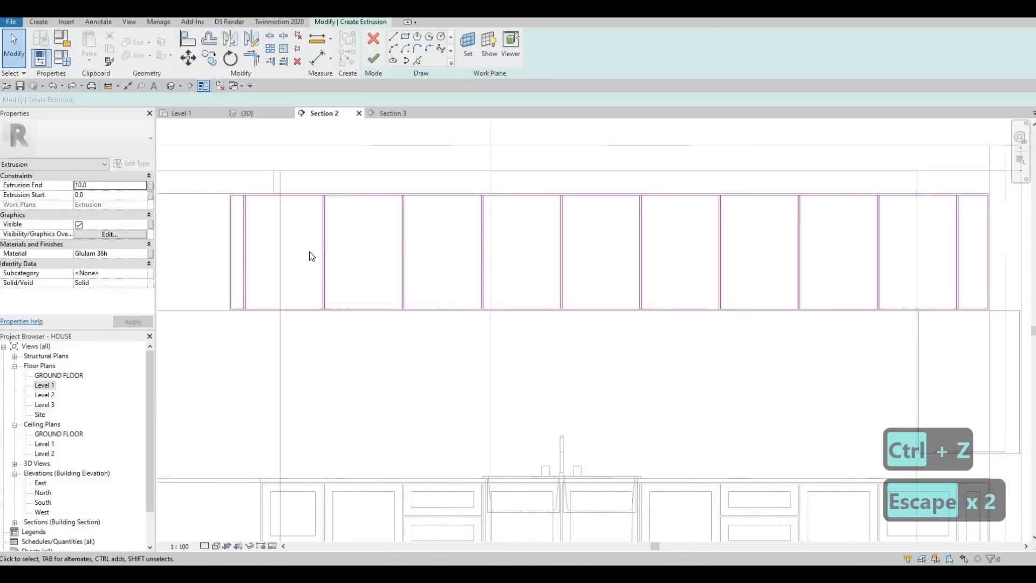
{"action": "scroll", "coordinate": [309, 252], "scroll_direction": "down", "scroll_amount": 2}
{"action": "key", "text": "Escape"}
{"action": "key", "text": "Escape"}
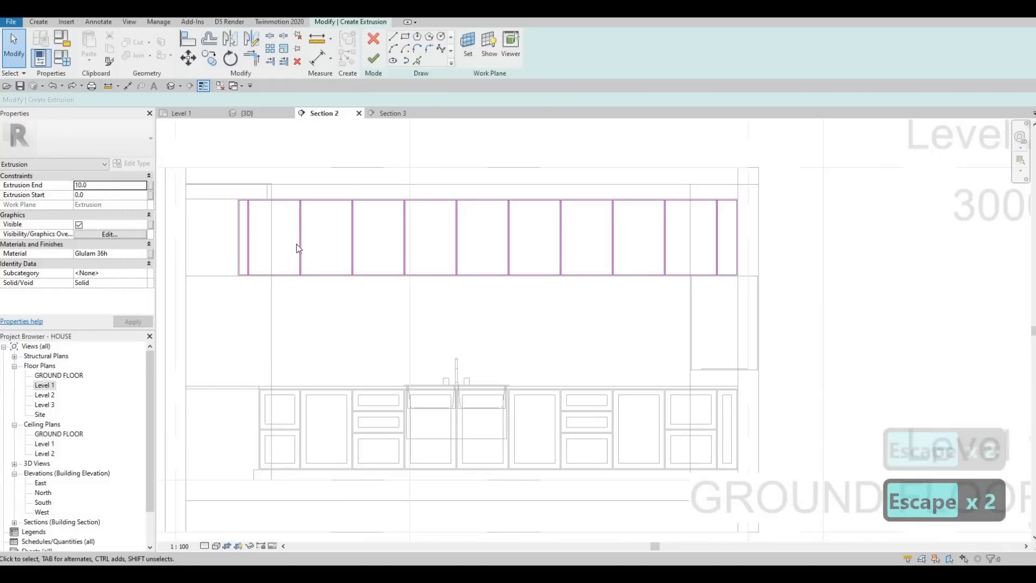
{"action": "key", "text": "Escape"}
{"action": "key", "text": "Escape"}
{"action": "scroll", "coordinate": [261, 237], "scroll_direction": "up", "scroll_amount": 1}
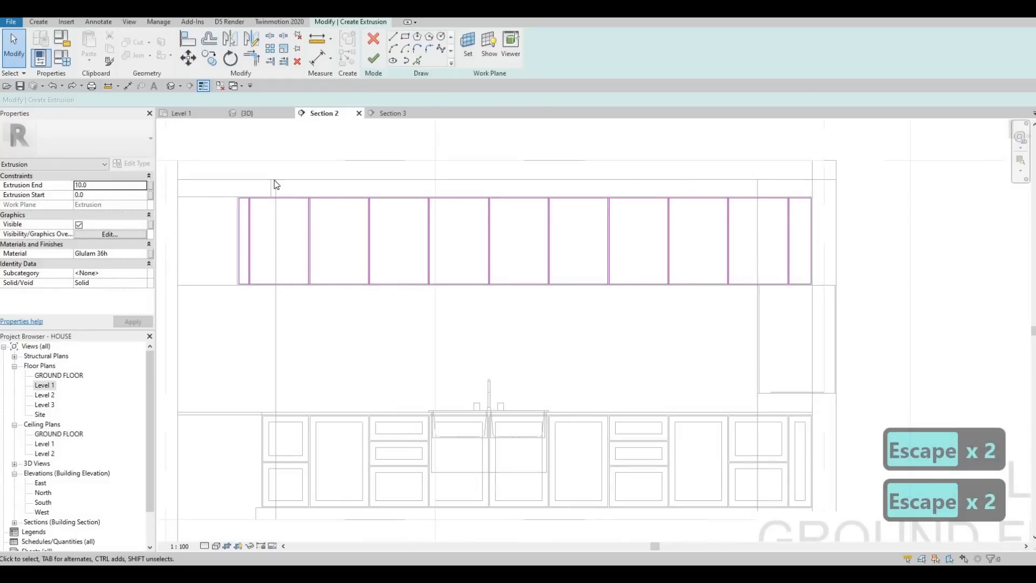
{"action": "middle_click_drag", "start_coordinate": [276, 185], "coordinate": [301, 225]}
{"action": "key", "text": "Escape"}
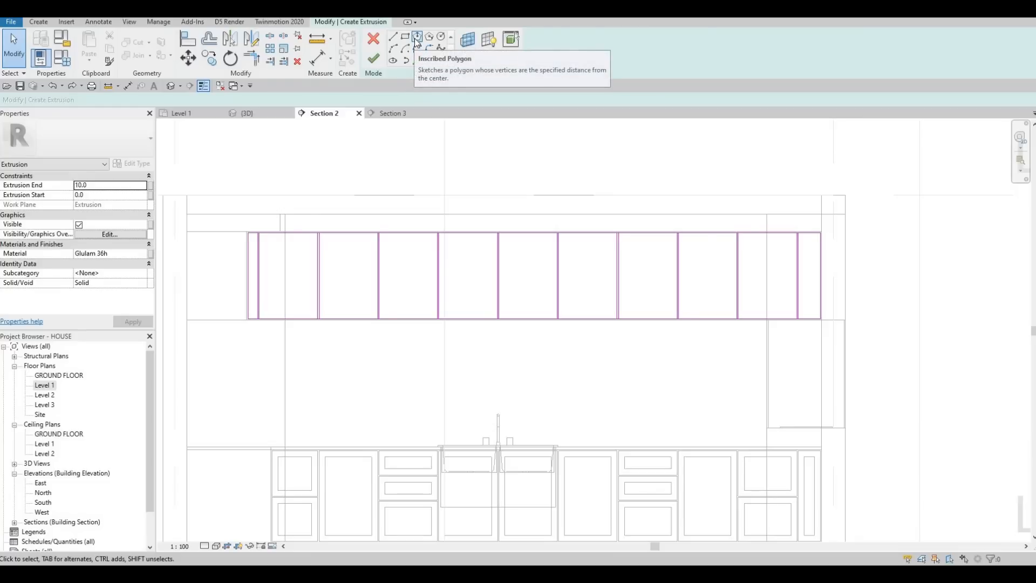
Step: Try to finish the extrusion sketch of the upper cabinet fronts, and return to editing the sketch
{"action": "left_click", "coordinate": [373, 60]}
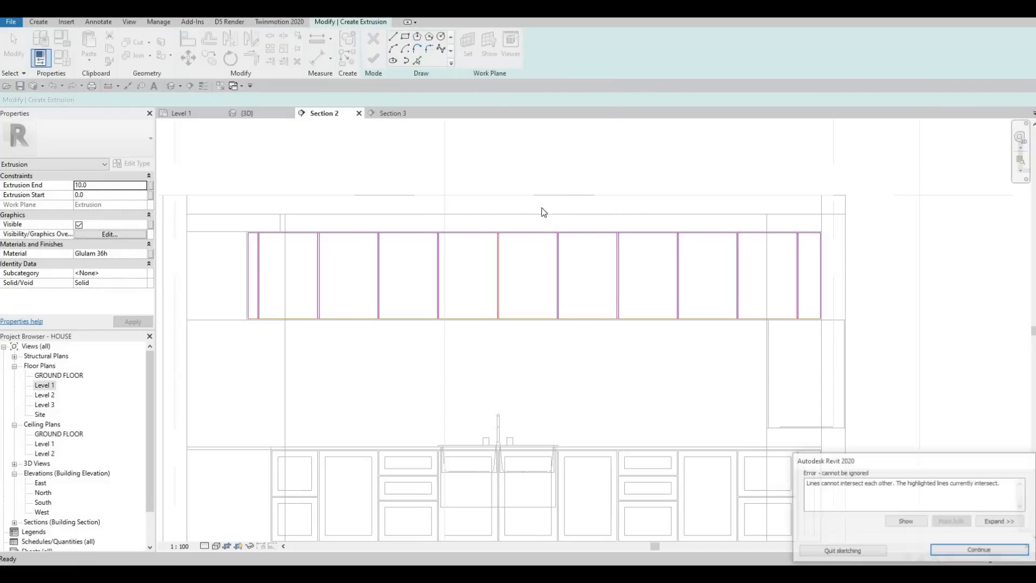
{"action": "key", "text": "Escape"}
{"action": "key", "text": "Escape"}
{"action": "scroll", "coordinate": [331, 284], "scroll_direction": "up", "scroll_amount": 2}
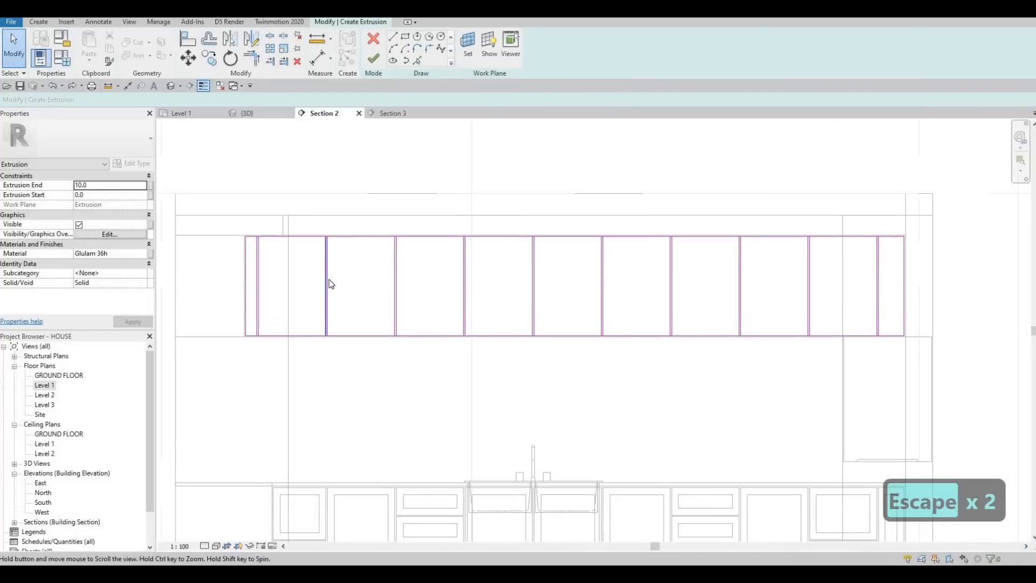
Step: Split the upper edge of the upper cabinet outline at each divider pair, from the end away from the range hood to the sink's middle
{"action": "key", "text": "Escape"}
{"action": "key", "text": "Escape"}
{"action": "key", "text": "s"}
{"action": "key", "text": "l"}
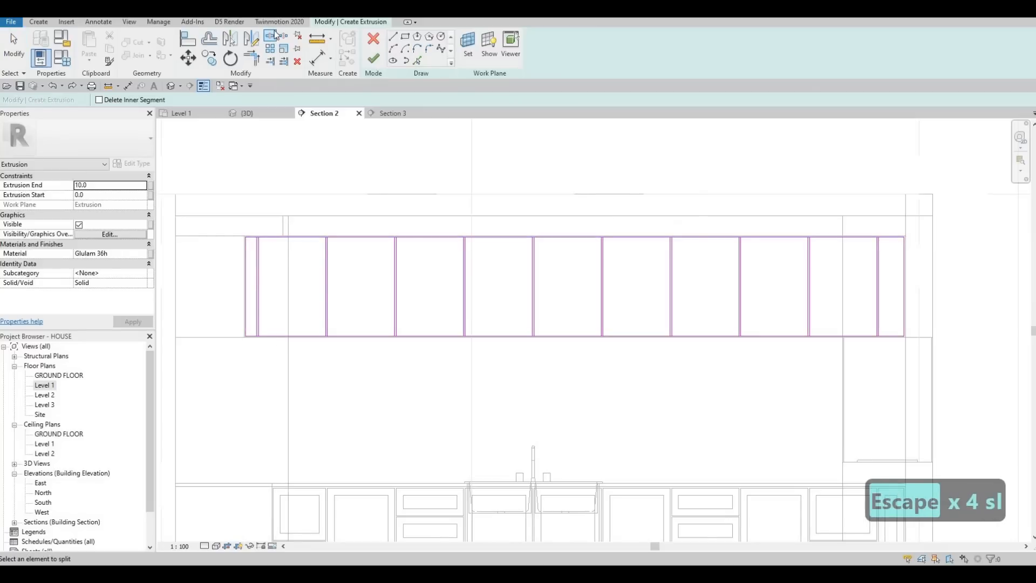
{"action": "scroll", "coordinate": [264, 236], "scroll_direction": "up", "scroll_amount": 5}
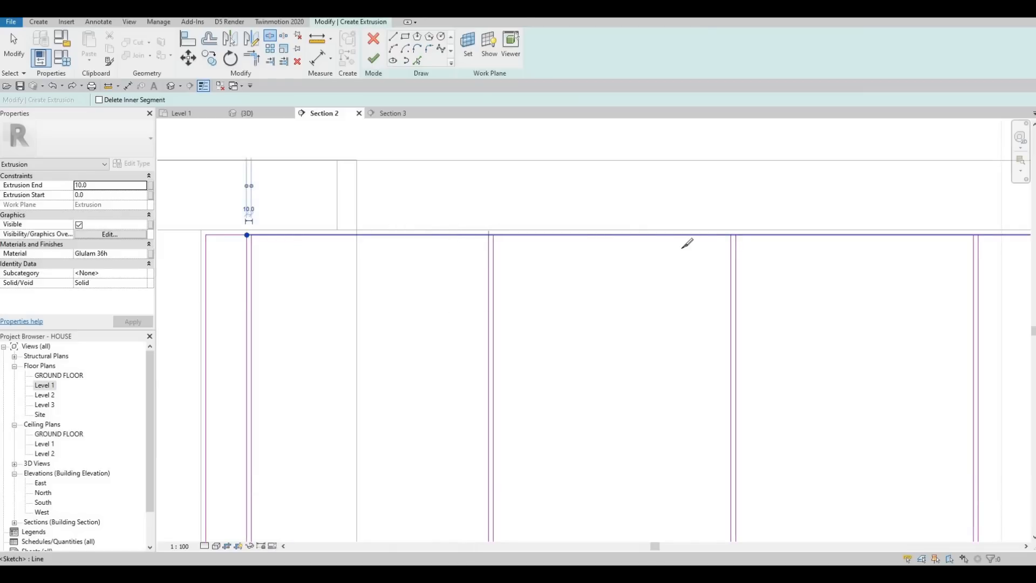
{"action": "left_click", "coordinate": [732, 234]}
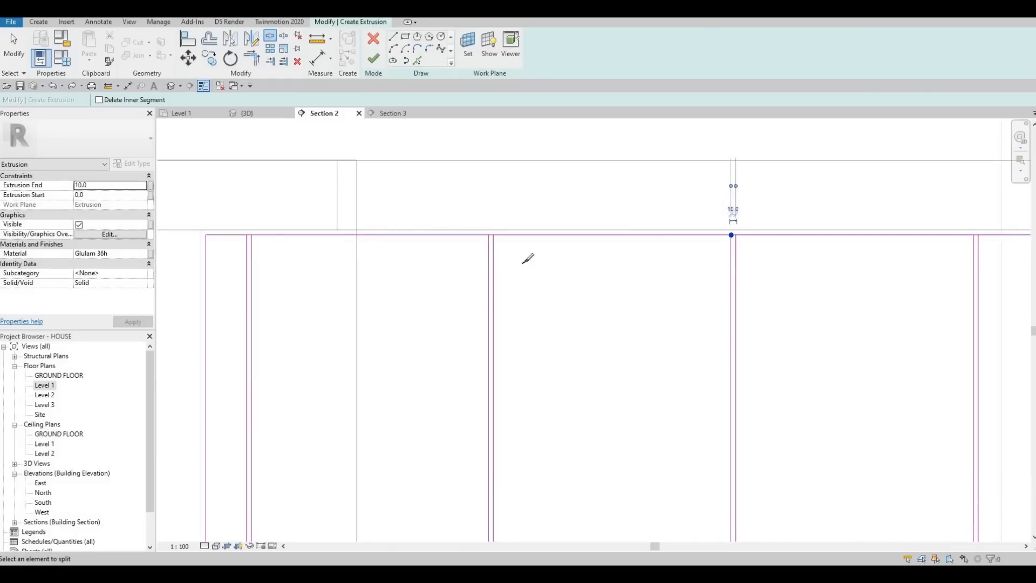
{"action": "middle_click_drag", "start_coordinate": [971, 238], "coordinate": [561, 251]}
{"action": "scroll", "coordinate": [563, 252], "scroll_direction": "down", "scroll_amount": 1}
{"action": "scroll", "coordinate": [545, 249], "scroll_direction": "up", "scroll_amount": 2}
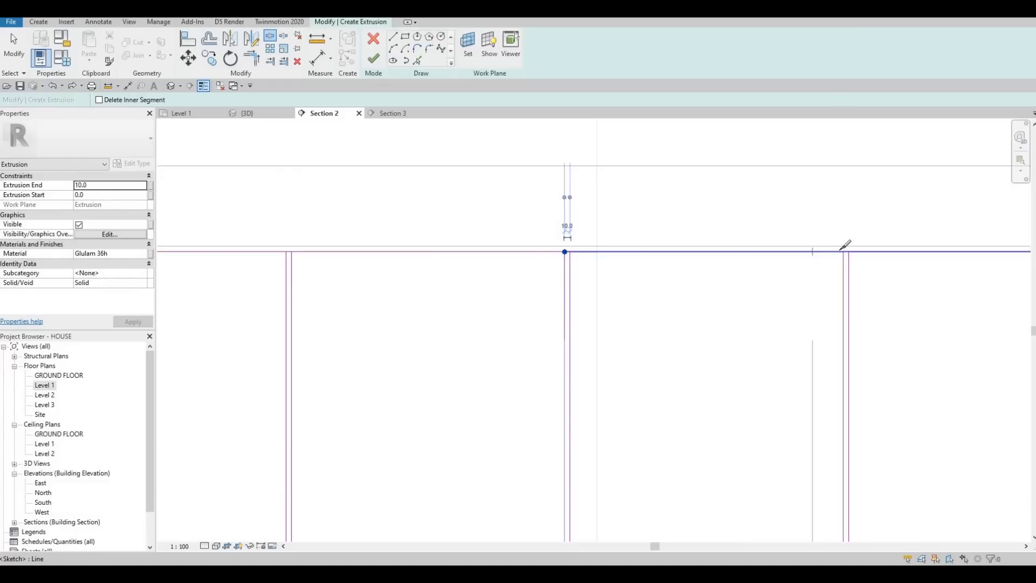
{"action": "middle_click_drag", "start_coordinate": [846, 267], "coordinate": [371, 287]}
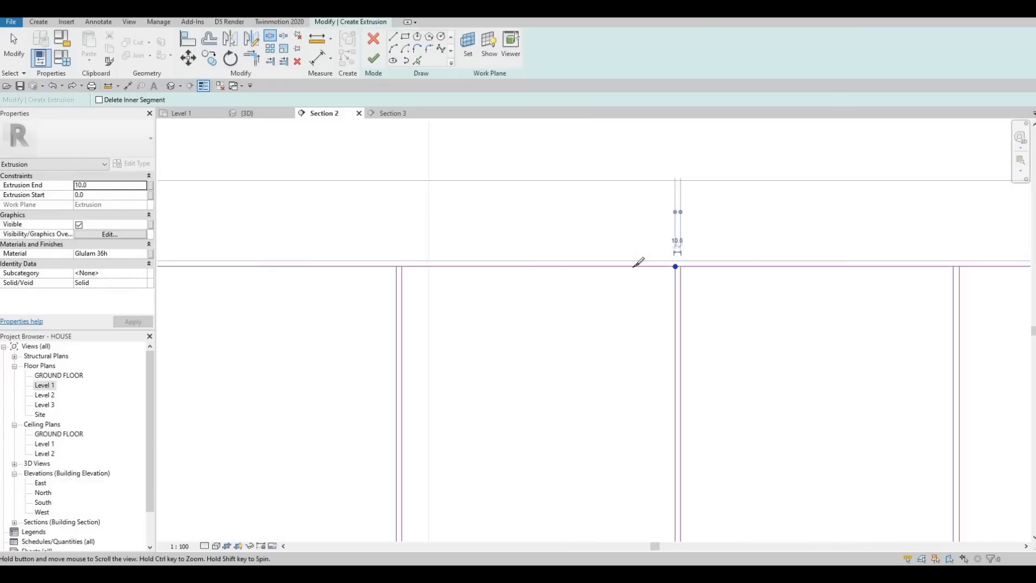
{"action": "scroll", "coordinate": [642, 266], "scroll_direction": "down", "scroll_amount": 1}
{"action": "scroll", "coordinate": [650, 267], "scroll_direction": "up", "scroll_amount": 2}
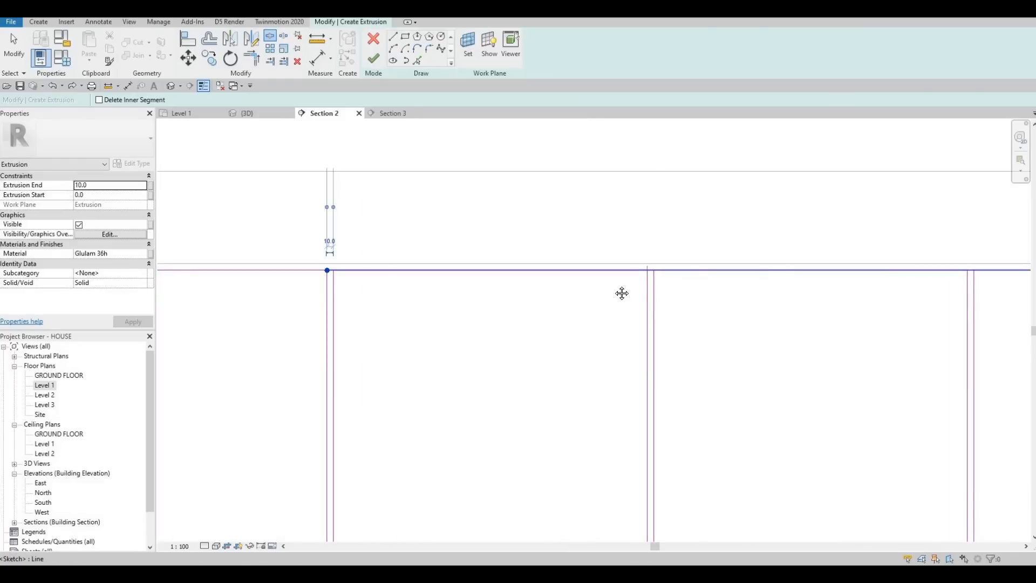
Step: Split the outline's upper edge at the remaining divider pairs between the sink's middle and the range hood end
{"action": "scroll", "coordinate": [650, 271], "scroll_direction": "down", "scroll_amount": 2}
{"action": "middle_click_drag", "start_coordinate": [836, 268], "coordinate": [674, 268]}
{"action": "scroll", "coordinate": [669, 268], "scroll_direction": "up", "scroll_amount": 2}
{"action": "left_click", "coordinate": [673, 266]}
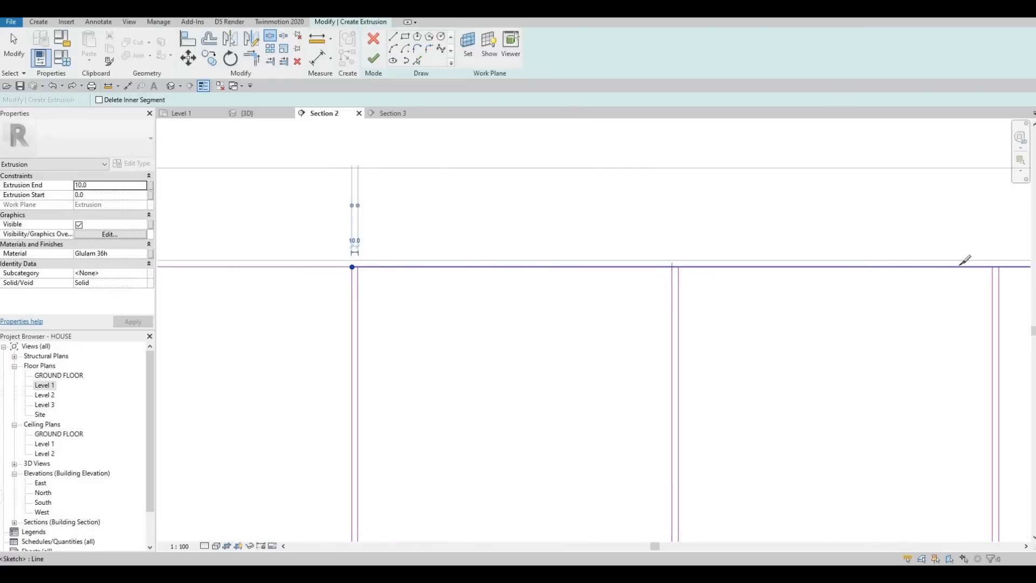
{"action": "left_click", "coordinate": [994, 266]}
{"action": "mouse_move", "coordinate": [988, 279]}
{"action": "middle_mouse_down"}
{"action": "mouse_move", "coordinate": [719, 313]}
{"action": "mouse_move", "coordinate": [370, 265]}
{"action": "middle_mouse_up"}
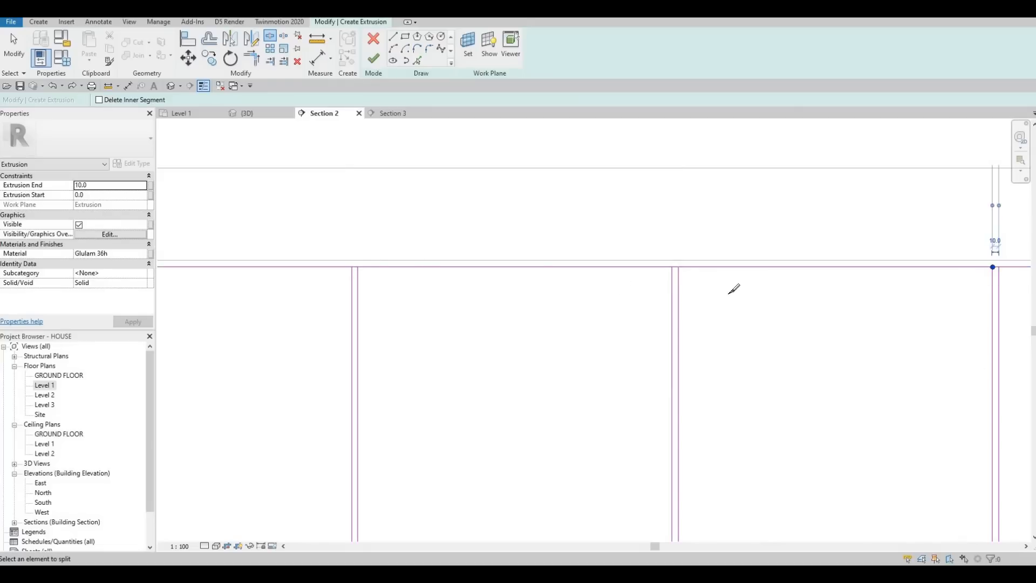
{"action": "scroll", "coordinate": [733, 270], "scroll_direction": "down", "scroll_amount": 1}
{"action": "left_click", "coordinate": [727, 249]}
{"action": "scroll", "coordinate": [693, 255], "scroll_direction": "down", "scroll_amount": 4}
{"action": "middle_click_drag", "start_coordinate": [806, 266], "coordinate": [652, 271]}
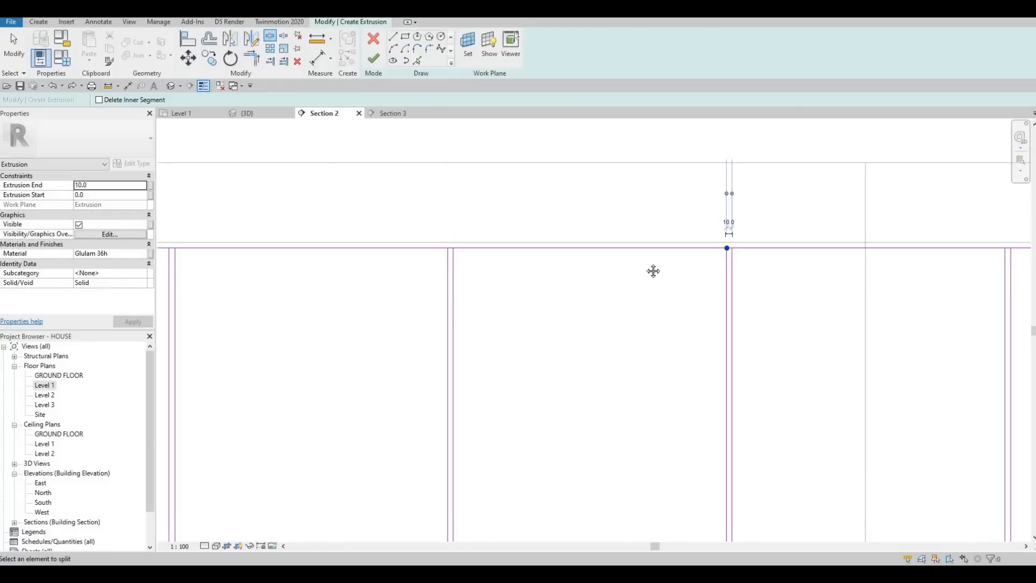
{"action": "scroll", "coordinate": [720, 253], "scroll_direction": "up", "scroll_amount": 3}
{"action": "left_click", "coordinate": [720, 253]}
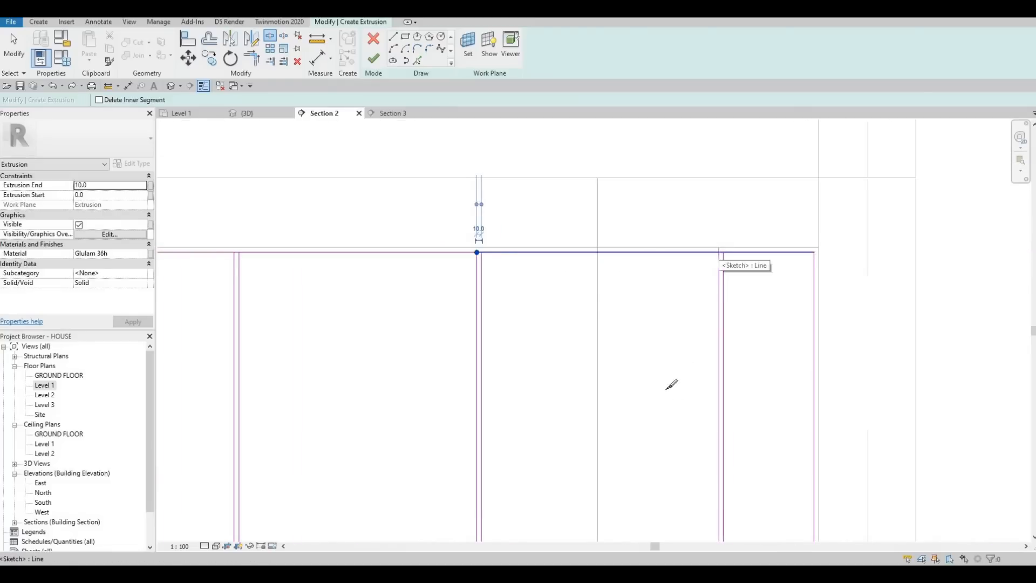
Step: Split the outline's lower edge at the five divider pairs nearest the range hood
{"action": "scroll", "coordinate": [689, 367], "scroll_direction": "down", "scroll_amount": 2}
{"action": "middle_click_drag", "start_coordinate": [716, 529], "coordinate": [706, 335]}
{"action": "scroll", "coordinate": [691, 362], "scroll_direction": "up", "scroll_amount": 2}
{"action": "left_click", "coordinate": [708, 333]}
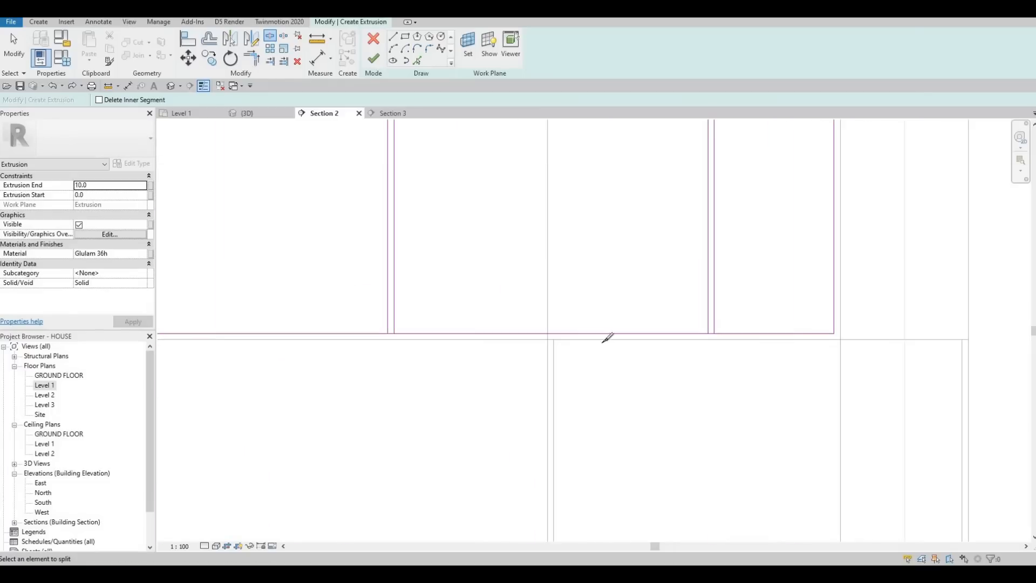
{"action": "middle_click_drag", "start_coordinate": [394, 333], "coordinate": [659, 337]}
{"action": "left_click", "coordinate": [388, 334]}
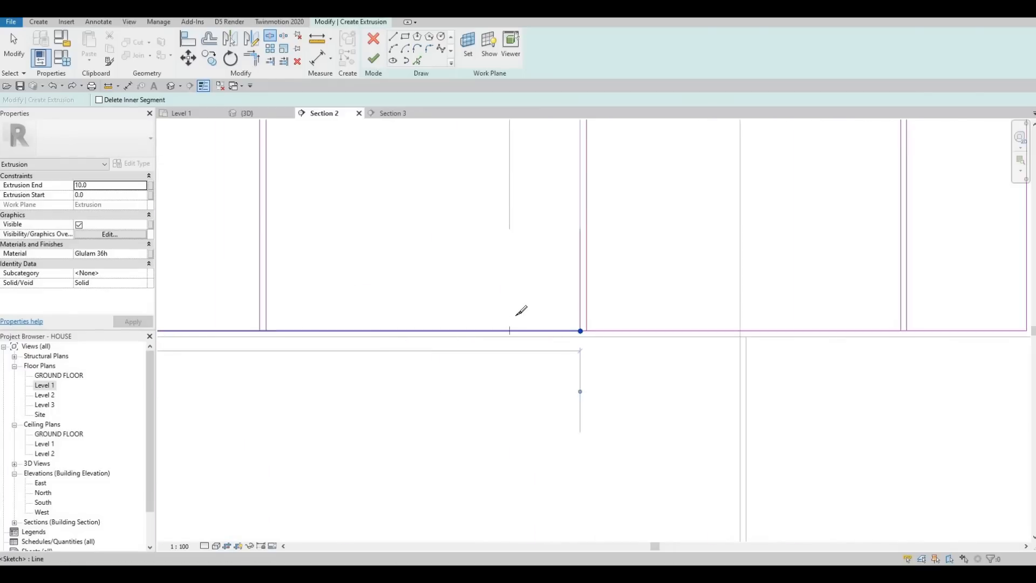
{"action": "scroll", "coordinate": [517, 317], "scroll_direction": "down", "scroll_amount": 2}
{"action": "middle_click_drag", "start_coordinate": [370, 324], "coordinate": [517, 309]}
{"action": "scroll", "coordinate": [518, 309], "scroll_direction": "up", "scroll_amount": 1}
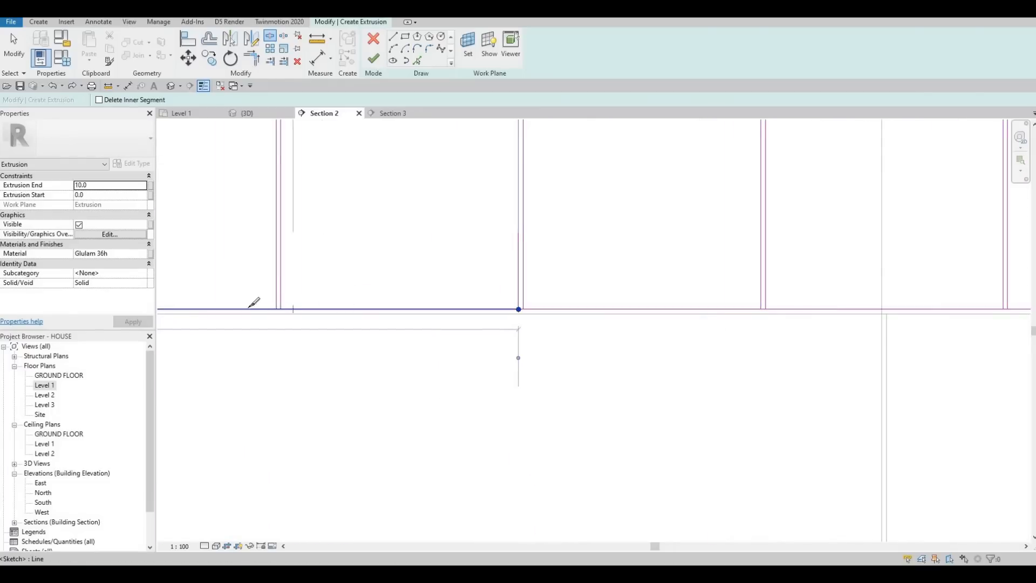
{"action": "middle_click_drag", "start_coordinate": [317, 308], "coordinate": [711, 314]}
{"action": "scroll", "coordinate": [629, 316], "scroll_direction": "down", "scroll_amount": 1}
{"action": "scroll", "coordinate": [581, 314], "scroll_direction": "up", "scroll_amount": 1}
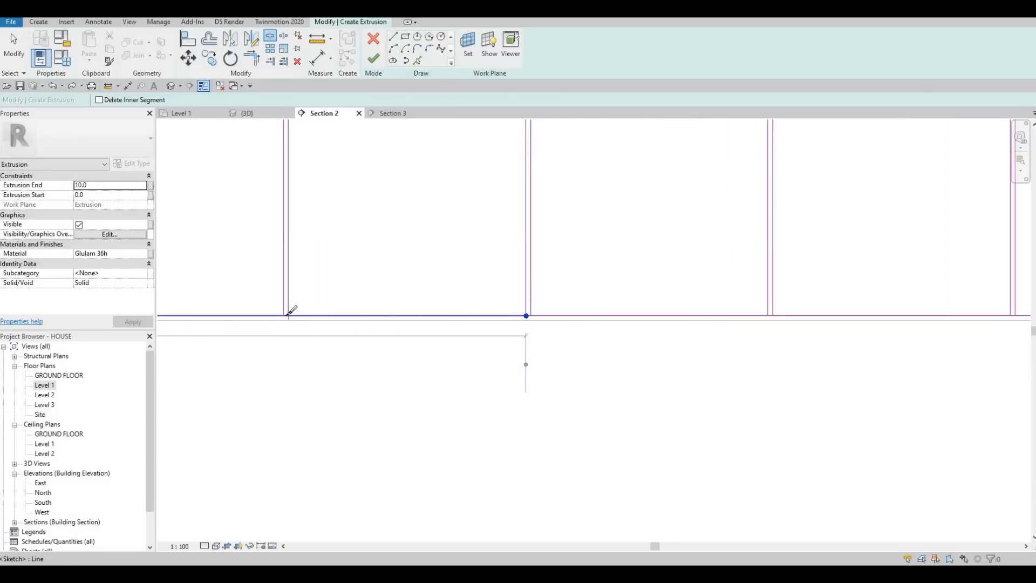
Step: Split the outline's lower edge at the remaining five divider pairs, ending at the end away from the range hood
{"action": "scroll", "coordinate": [512, 311], "scroll_direction": "down", "scroll_amount": 2}
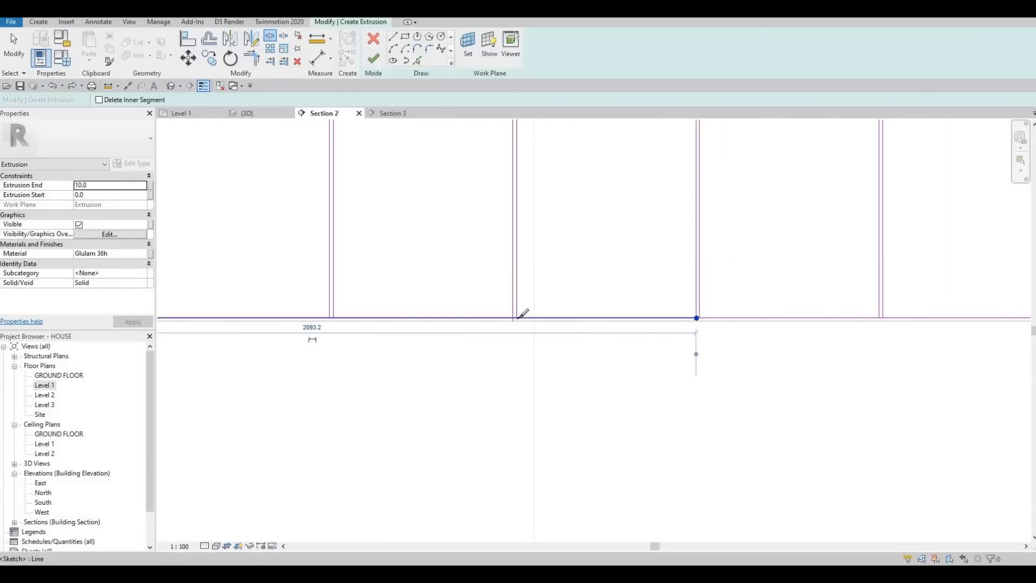
{"action": "scroll", "coordinate": [515, 311], "scroll_direction": "up", "scroll_amount": 3}
{"action": "middle_click_drag", "start_coordinate": [444, 316], "coordinate": [704, 316]}
{"action": "scroll", "coordinate": [704, 316], "scroll_direction": "down", "scroll_amount": 2}
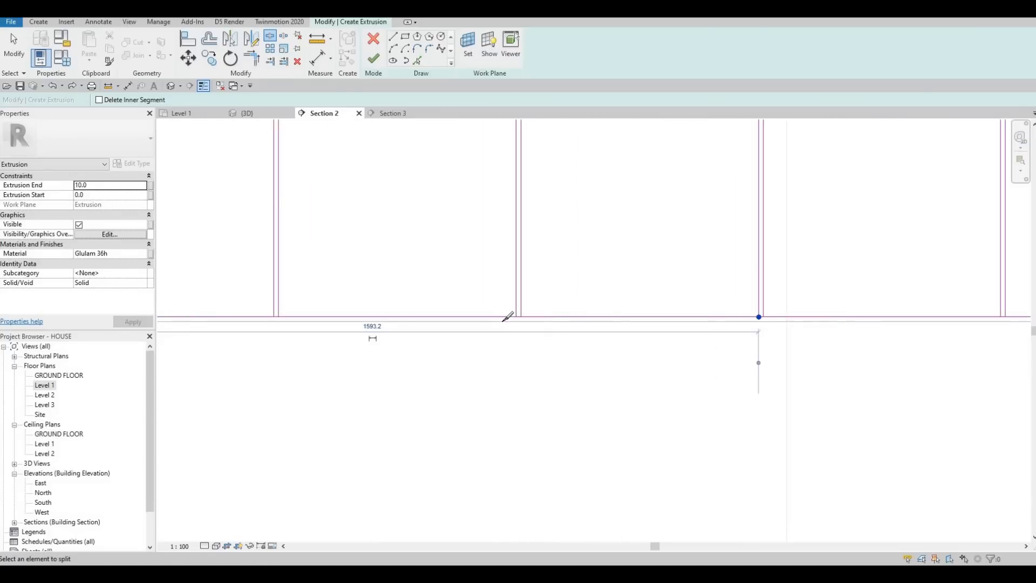
{"action": "scroll", "coordinate": [539, 318], "scroll_direction": "up", "scroll_amount": 3}
{"action": "middle_click_drag", "start_coordinate": [420, 326], "coordinate": [642, 322]}
{"action": "scroll", "coordinate": [642, 322], "scroll_direction": "down", "scroll_amount": 3}
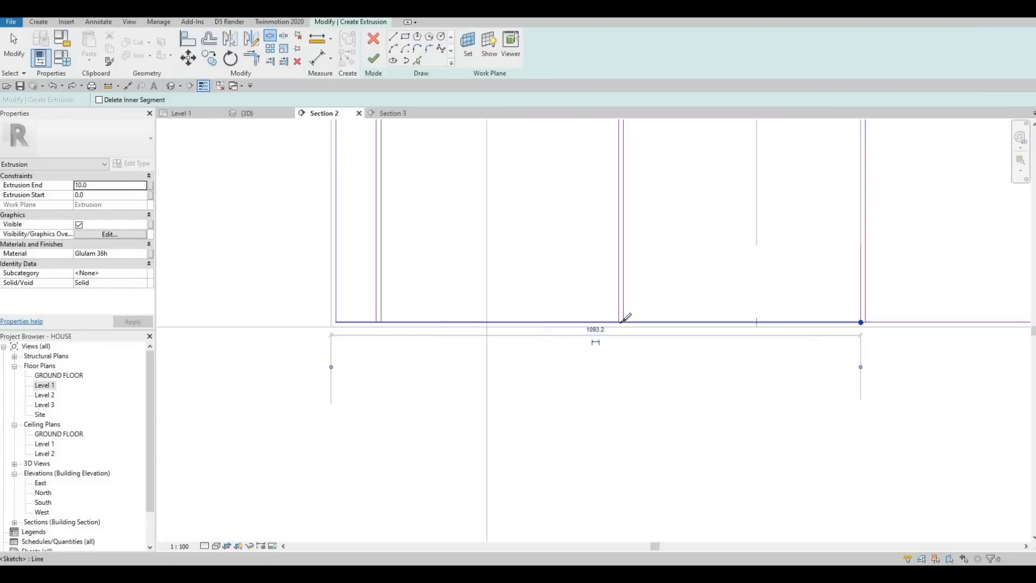
{"action": "scroll", "coordinate": [621, 321], "scroll_direction": "up", "scroll_amount": 2}
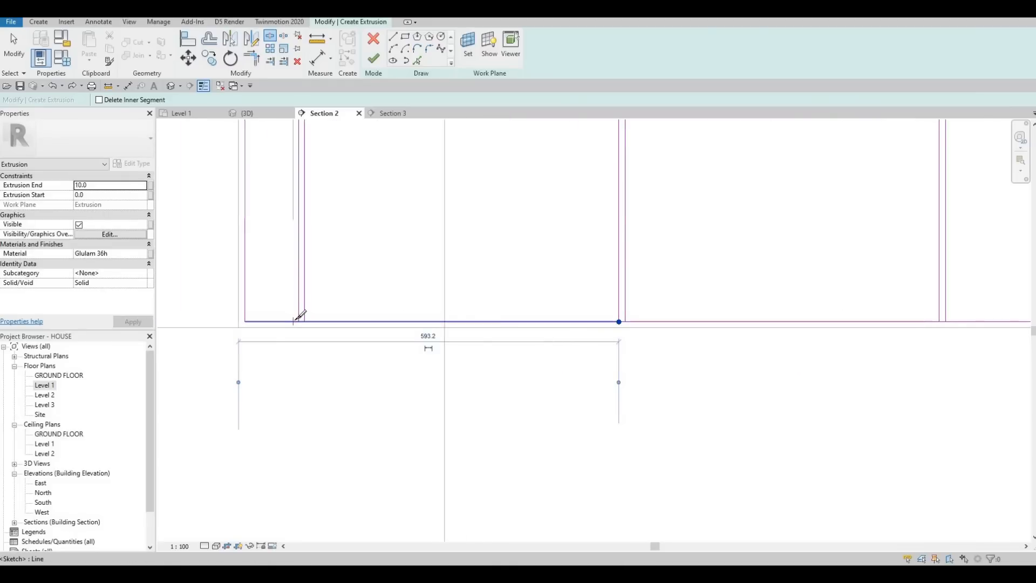
{"action": "key", "text": "Escape"}
{"action": "key", "text": "Escape"}
{"action": "key", "text": "Escape"}
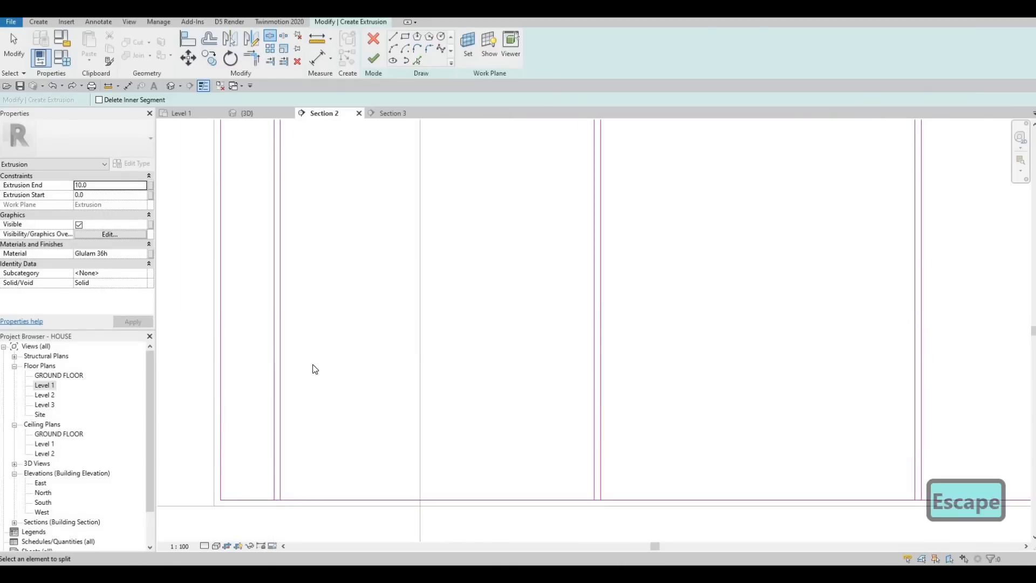
Step: Trim the upper door corners at the three divider pairs farthest from the range hood, opening the gap within each pair
{"action": "key", "text": "t"}
{"action": "key", "text": "r"}
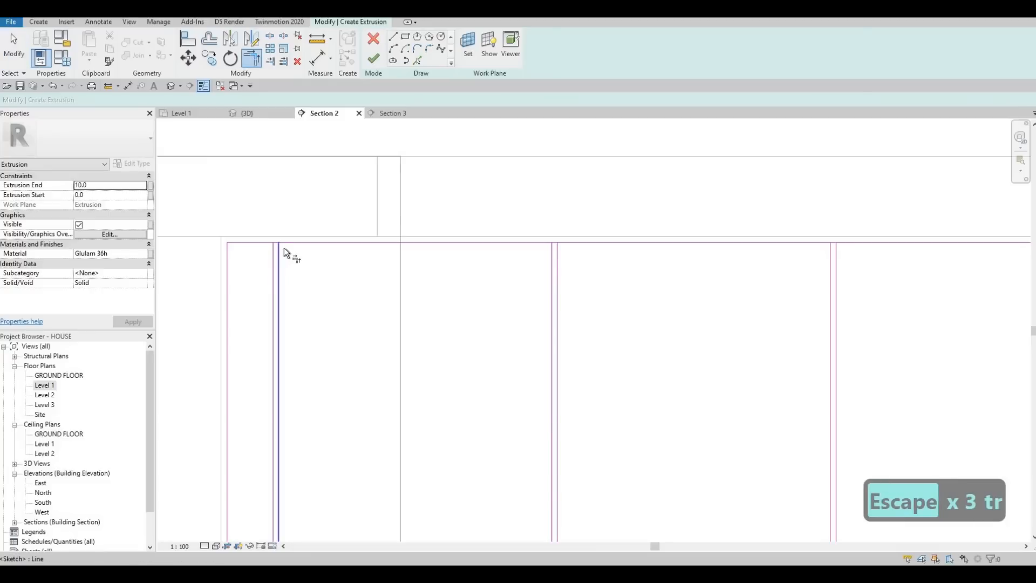
{"action": "left_click", "coordinate": [281, 246]}
{"action": "left_click", "coordinate": [554, 260]}
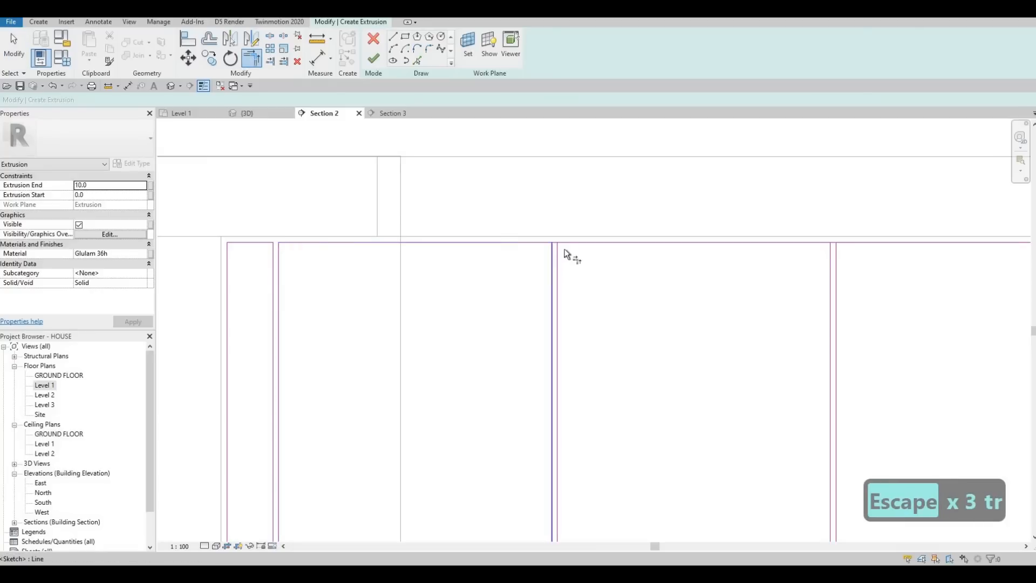
{"action": "left_click", "coordinate": [567, 244]}
{"action": "left_click", "coordinate": [822, 258]}
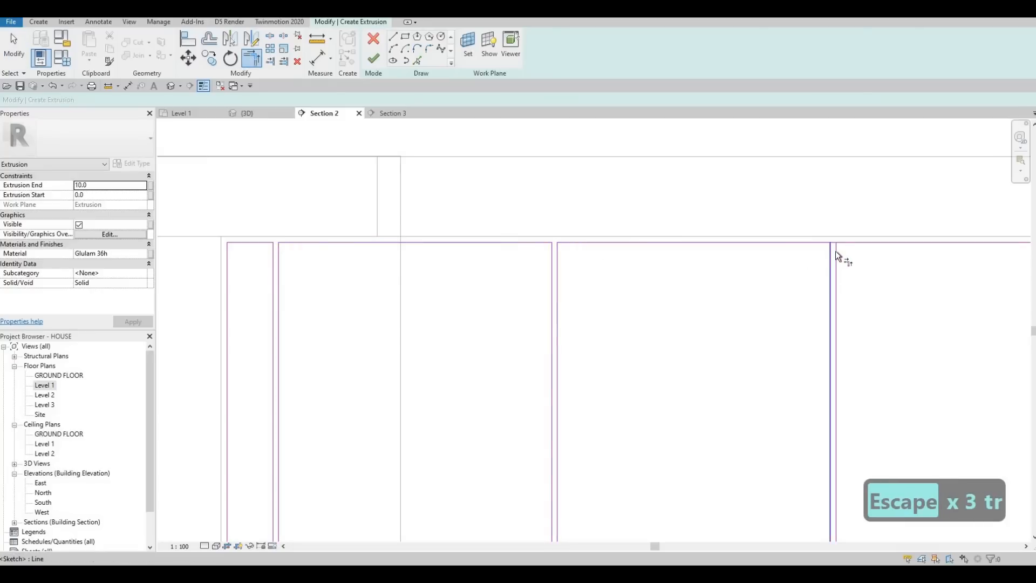
{"action": "left_click", "coordinate": [845, 250]}
{"action": "left_click", "coordinate": [858, 248]}
{"action": "middle_click_drag", "start_coordinate": [860, 249], "coordinate": [463, 266]}
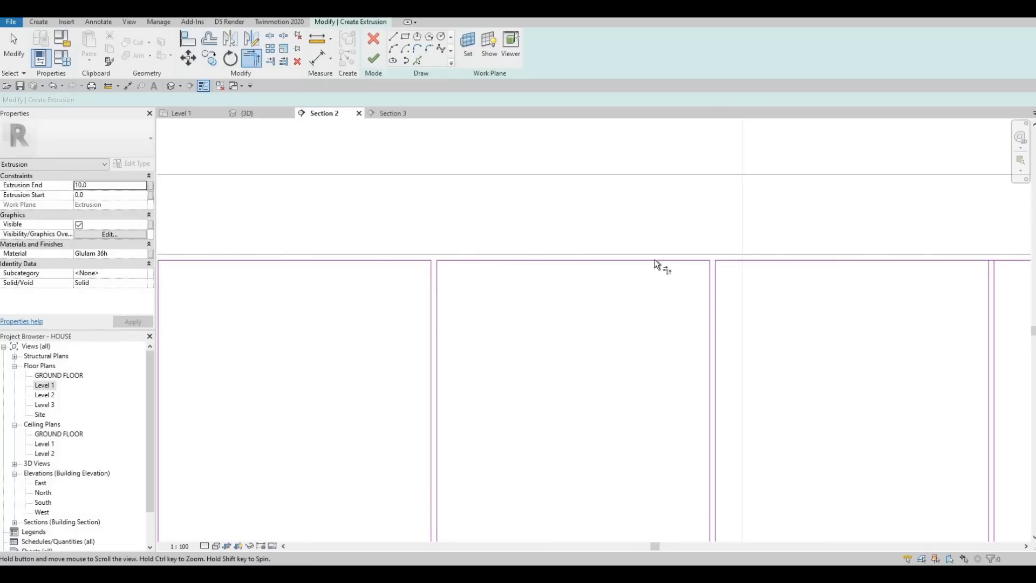
Step: Trim the upper door corners at the four middle divider pairs to open the gaps between the doors
{"action": "middle_click_drag", "start_coordinate": [723, 270], "coordinate": [648, 259]}
{"action": "left_click", "coordinate": [913, 250]}
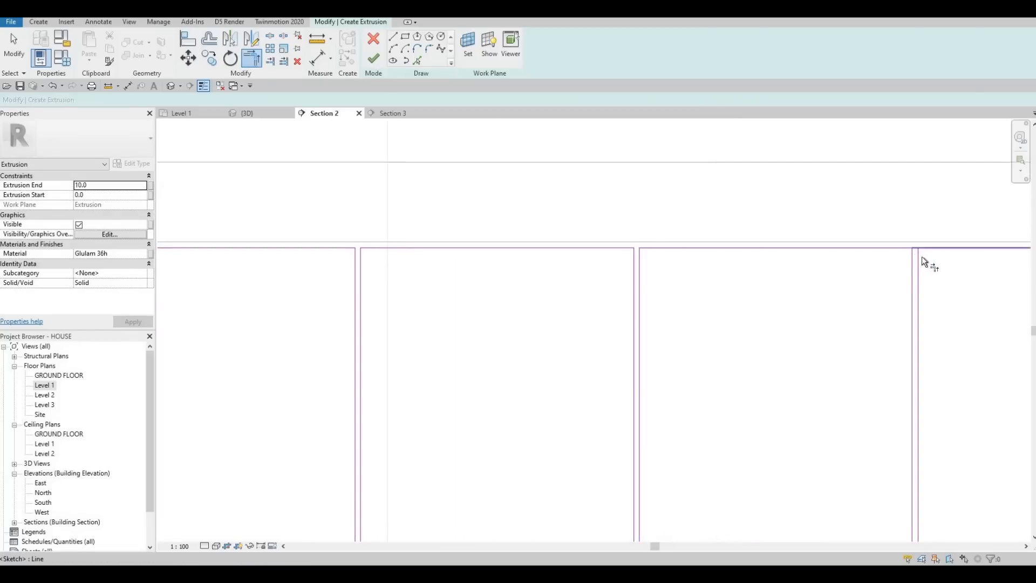
{"action": "left_click", "coordinate": [918, 253]}
{"action": "middle_click_drag", "start_coordinate": [934, 247], "coordinate": [540, 235]}
{"action": "scroll", "coordinate": [597, 235], "scroll_direction": "down", "scroll_amount": 3}
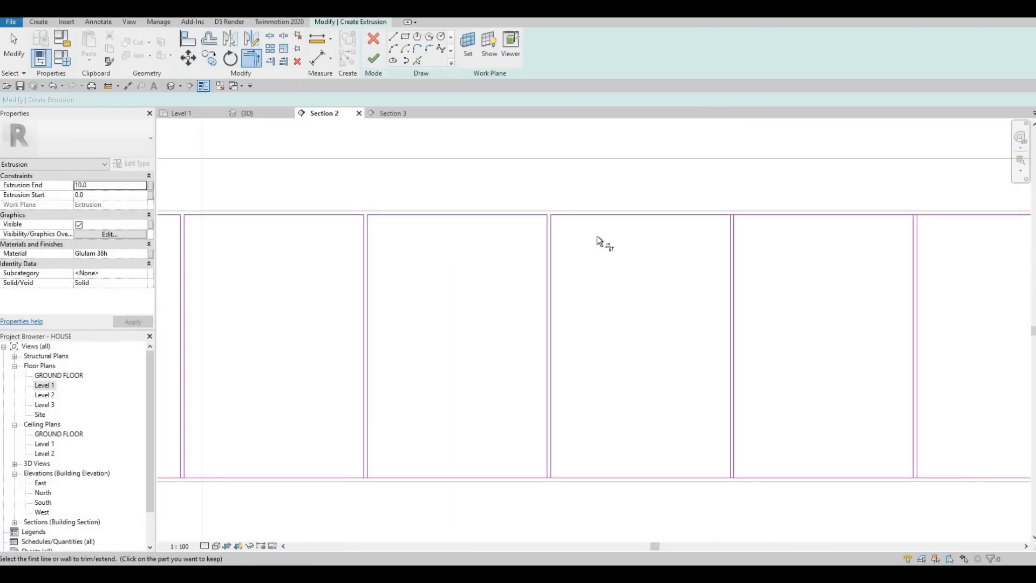
{"action": "scroll", "coordinate": [582, 237], "scroll_direction": "up", "scroll_amount": 3}
{"action": "left_click", "coordinate": [845, 248]}
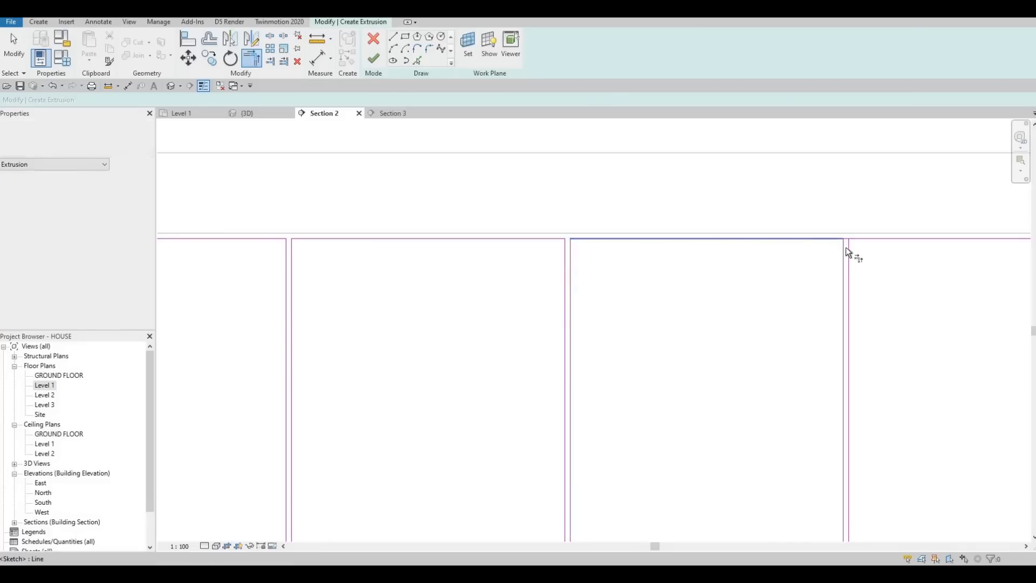
{"action": "middle_click_drag", "start_coordinate": [600, 235], "coordinate": [604, 268]}
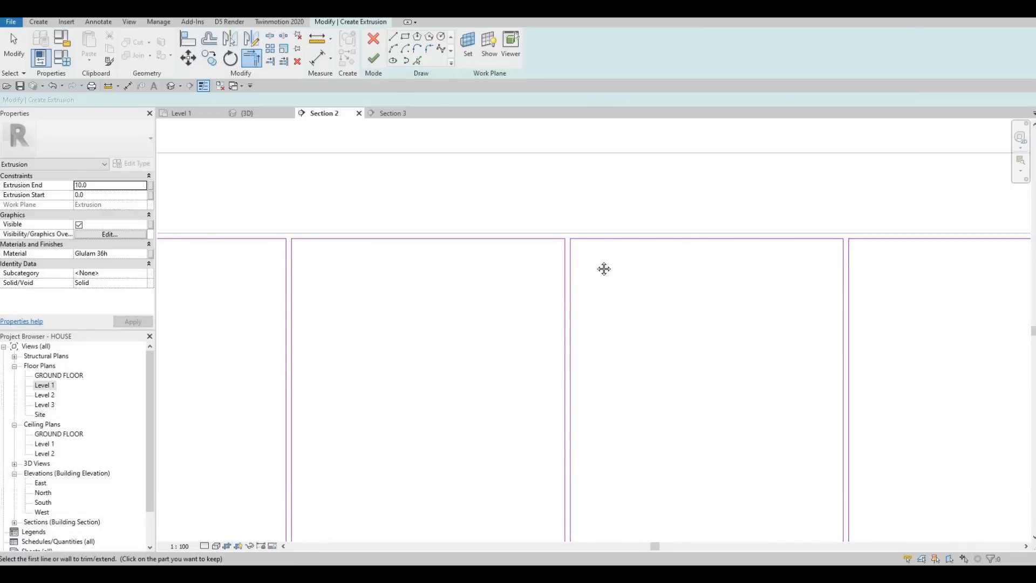
Step: Trim the upper door corners at the three divider pairs nearest the range hood
{"action": "scroll", "coordinate": [620, 246], "scroll_direction": "down", "scroll_amount": 3}
{"action": "middle_click_drag", "start_coordinate": [795, 226], "coordinate": [617, 238]}
{"action": "scroll", "coordinate": [621, 238], "scroll_direction": "up", "scroll_amount": 4}
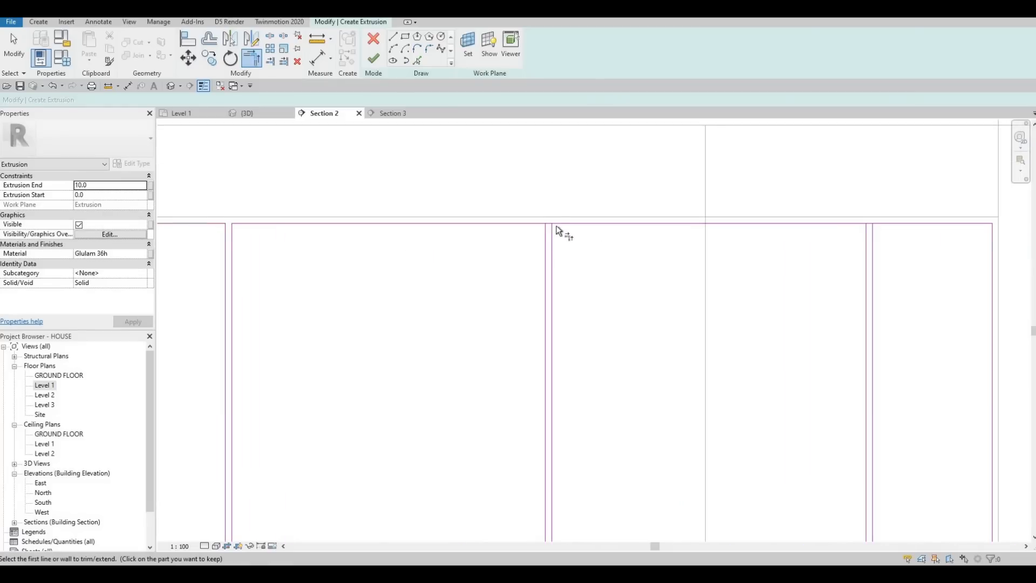
{"action": "left_click", "coordinate": [554, 229]}
{"action": "left_click", "coordinate": [610, 222]}
{"action": "left_click", "coordinate": [873, 239]}
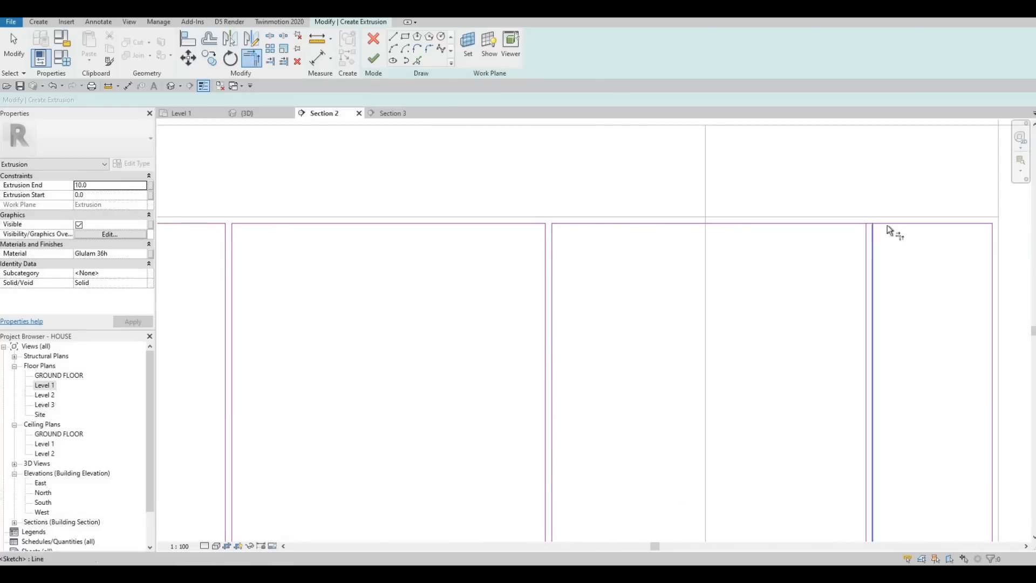
{"action": "left_click", "coordinate": [887, 225]}
Step: Trim the lower door corners at the five divider pairs nearest the range hood to close those door outlines
{"action": "scroll", "coordinate": [861, 242], "scroll_direction": "down", "scroll_amount": 5}
{"action": "middle_click_drag", "start_coordinate": [864, 439], "coordinate": [827, 307]}
{"action": "scroll", "coordinate": [827, 306], "scroll_direction": "up", "scroll_amount": 1}
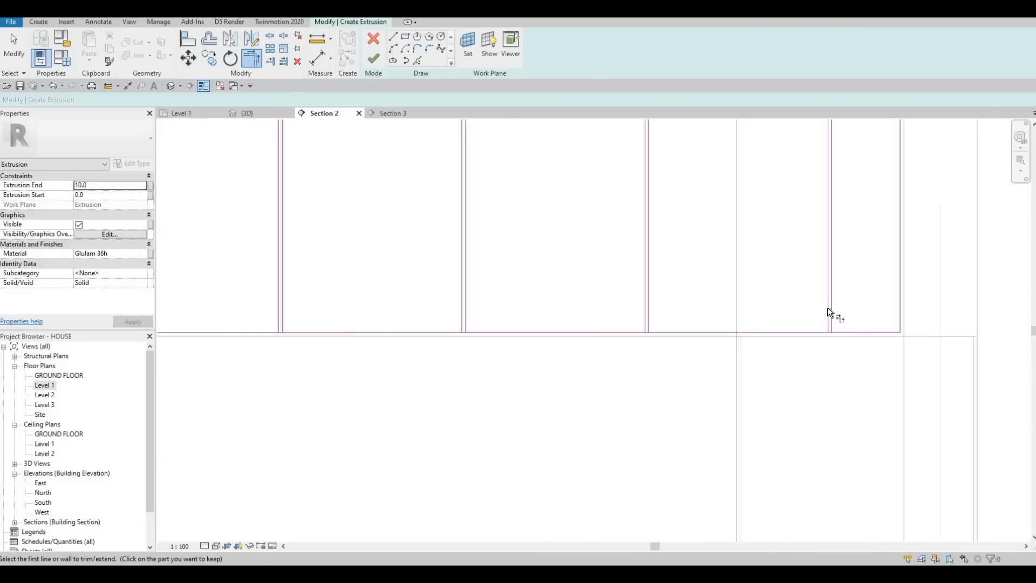
{"action": "scroll", "coordinate": [830, 312], "scroll_direction": "up", "scroll_amount": 2}
{"action": "left_click", "coordinate": [830, 312]}
{"action": "left_click", "coordinate": [539, 345]}
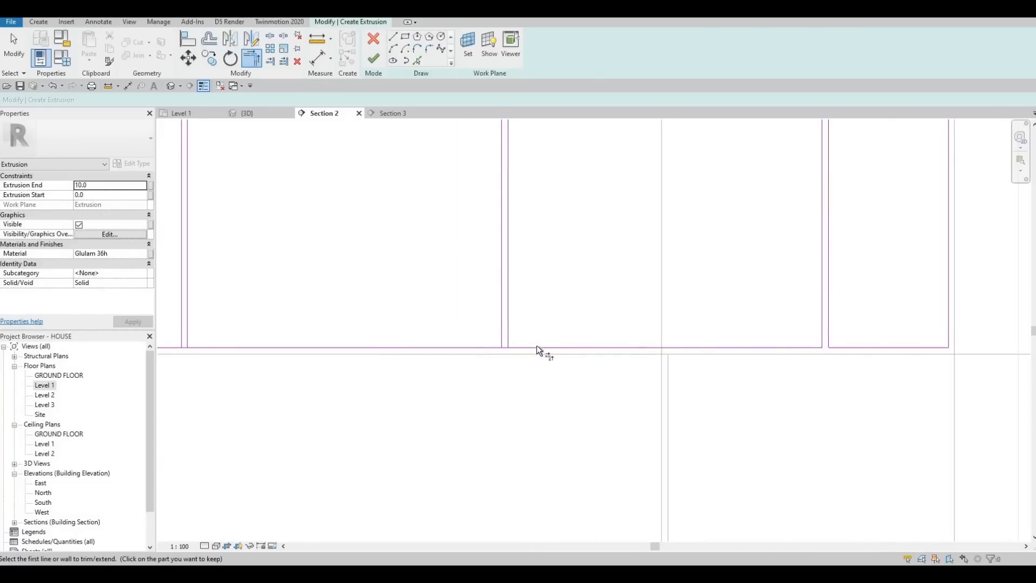
{"action": "middle_click_drag", "start_coordinate": [243, 347], "coordinate": [464, 350]}
{"action": "left_click", "coordinate": [406, 335]}
{"action": "middle_click_drag", "start_coordinate": [208, 348], "coordinate": [641, 347]}
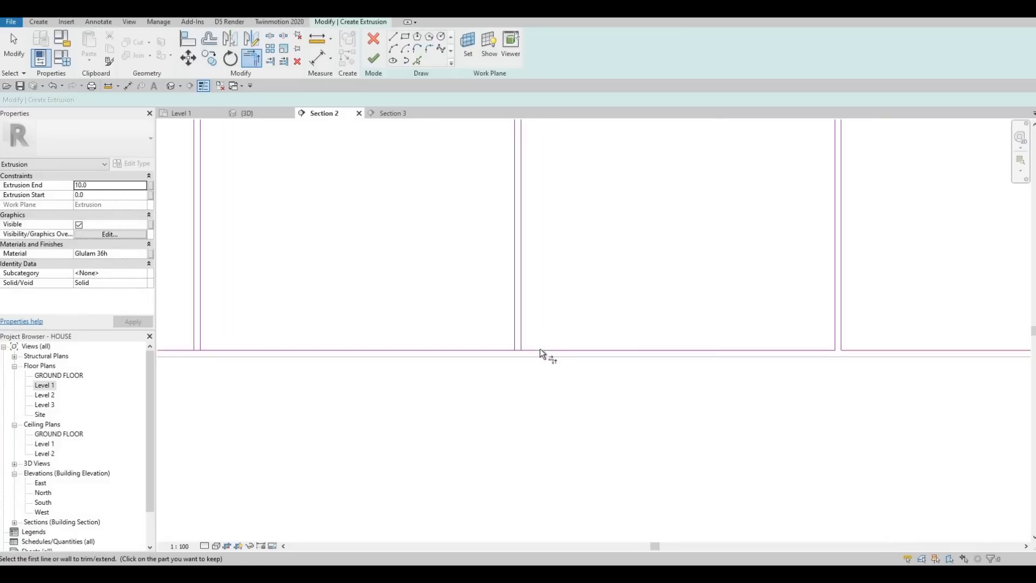
Step: Trim the lower door corners at the remaining divider pairs and finish the upper door extrusion
{"action": "middle_click_drag", "start_coordinate": [545, 354], "coordinate": [614, 346]}
{"action": "left_click", "coordinate": [614, 348]}
{"action": "left_click", "coordinate": [602, 328]}
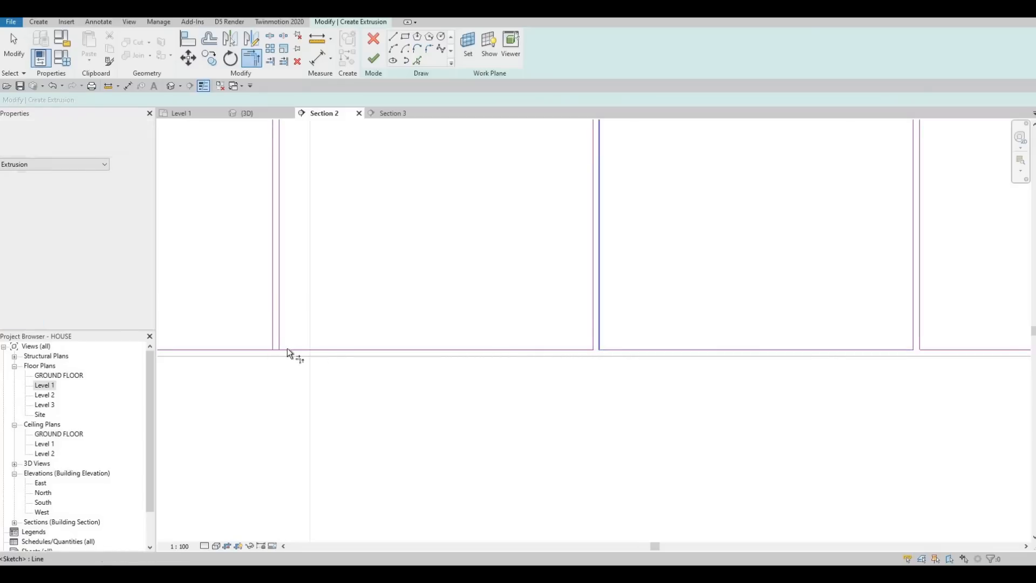
{"action": "middle_click_drag", "start_coordinate": [455, 349], "coordinate": [1006, 350]}
{"action": "left_click", "coordinate": [527, 345]}
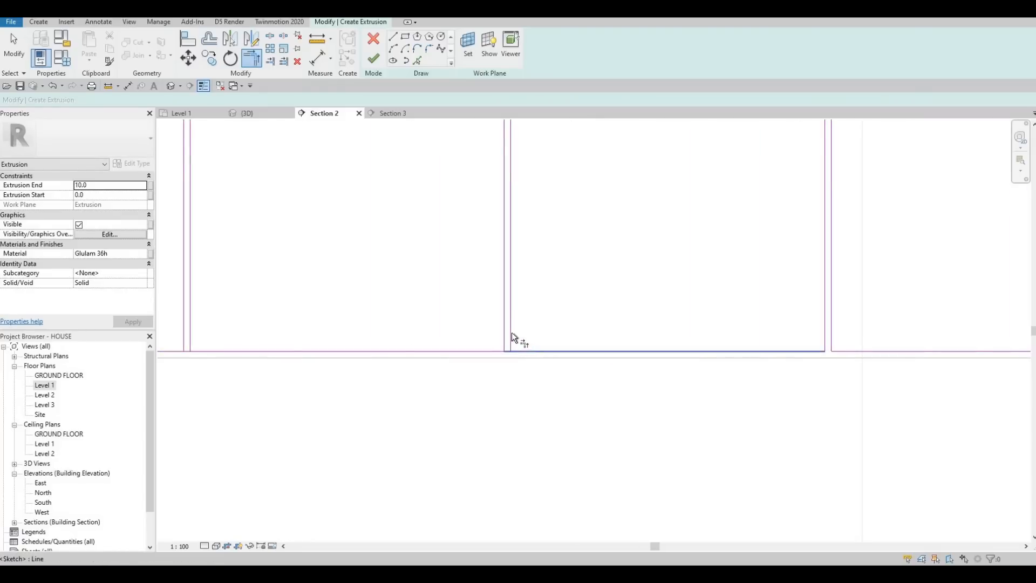
{"action": "left_click", "coordinate": [511, 332]}
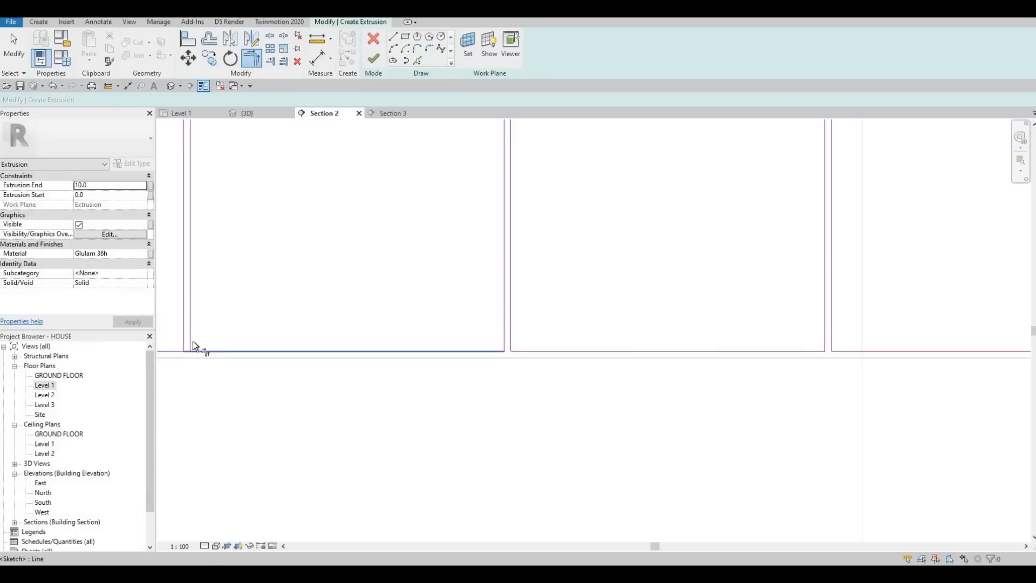
{"action": "middle_click_drag", "start_coordinate": [263, 357], "coordinate": [334, 358]}
{"action": "scroll", "coordinate": [323, 351], "scroll_direction": "down", "scroll_amount": 2}
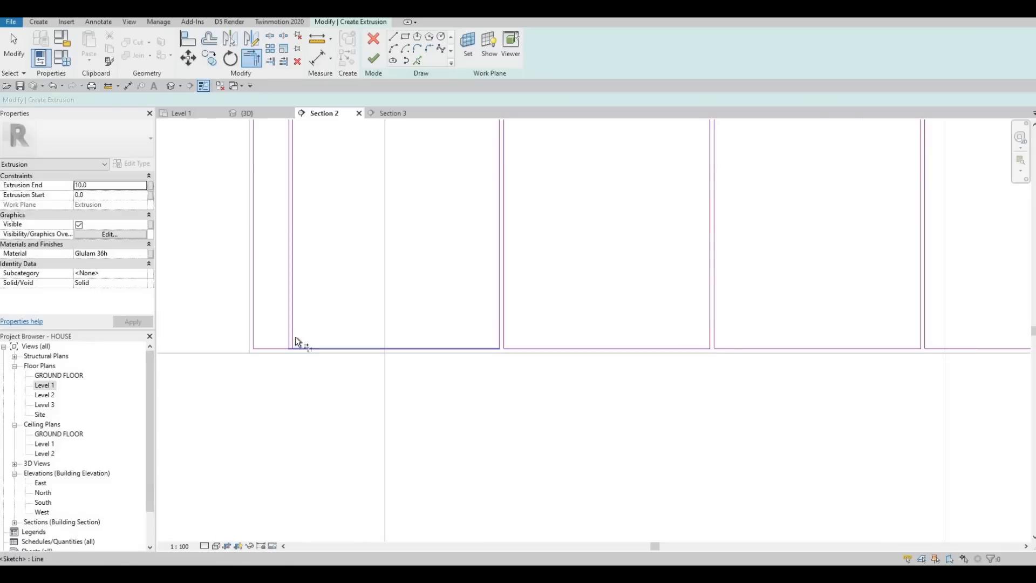
{"action": "left_click", "coordinate": [375, 58]}
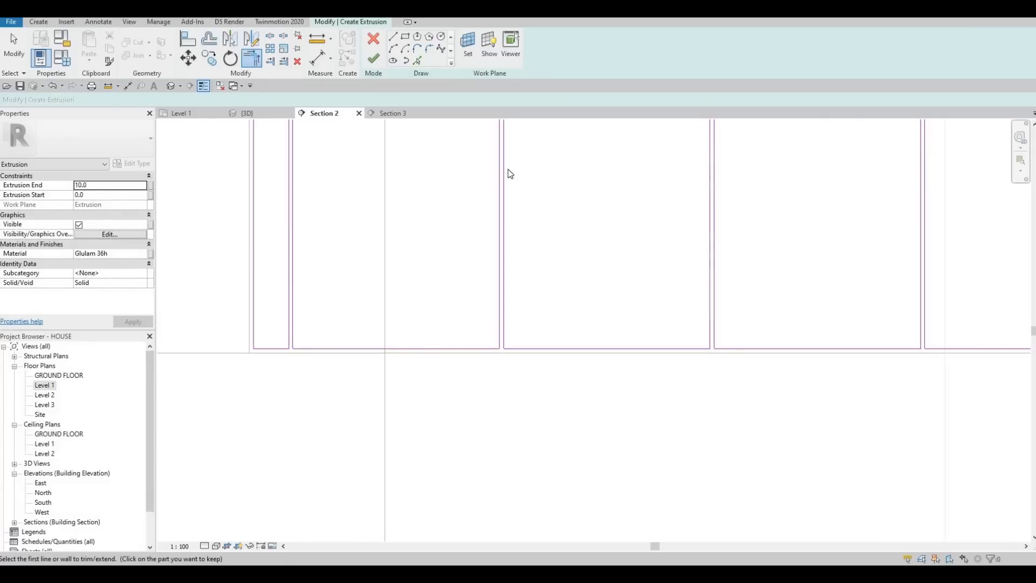
{"action": "scroll", "coordinate": [401, 255], "scroll_direction": "down", "scroll_amount": 2}
{"action": "middle_click_drag", "start_coordinate": [503, 184], "coordinate": [456, 227]}
{"action": "scroll", "coordinate": [372, 257], "scroll_direction": "down", "scroll_amount": 1}
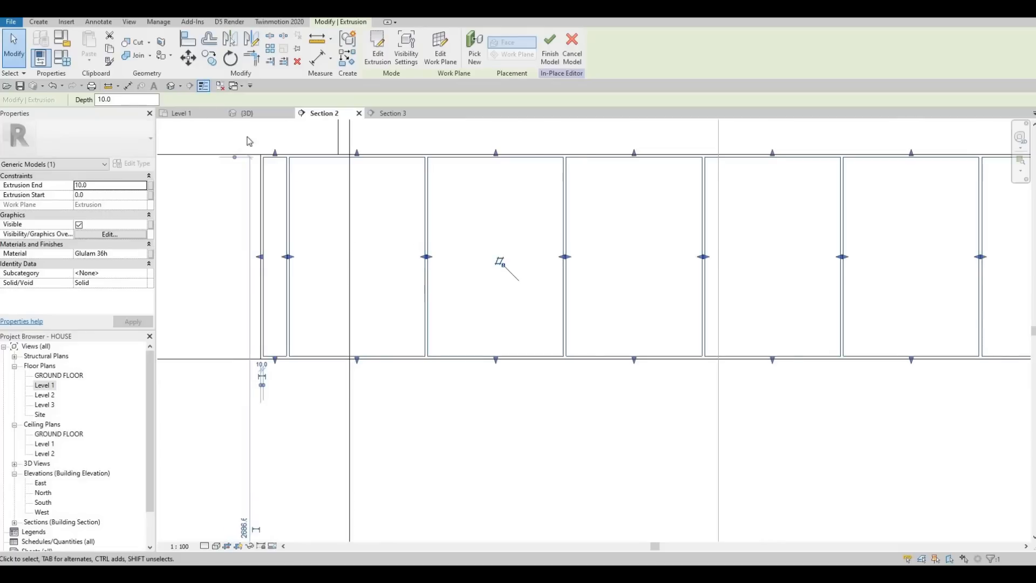
Step: Start a void extrusion on a picked plane, with extrusion end 5 and extrusion start -5
{"action": "middle_click_drag", "start_coordinate": [248, 140], "coordinate": [158, 182]}
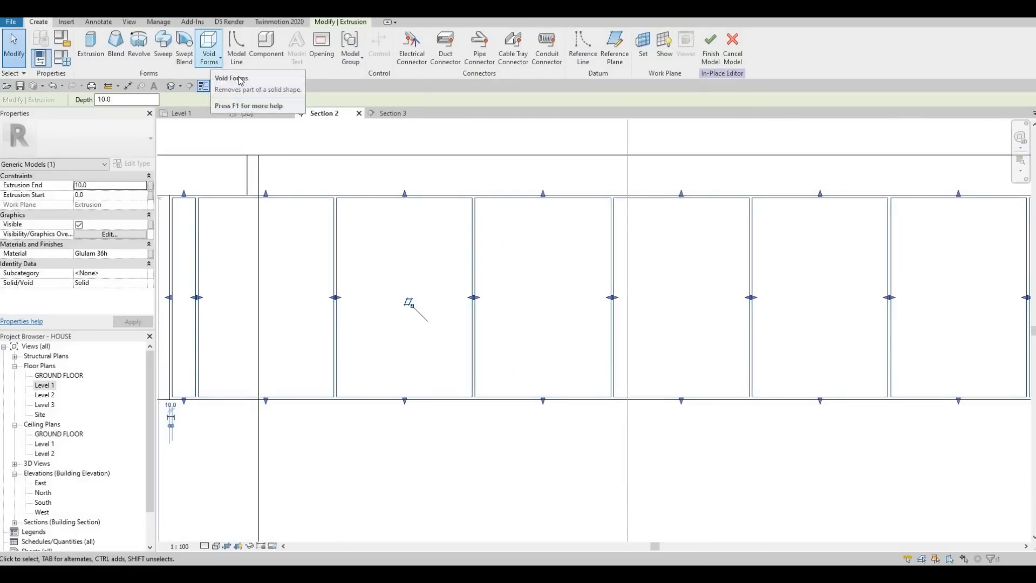
{"action": "left_click", "coordinate": [211, 59]}
{"action": "left_click", "coordinate": [235, 76]}
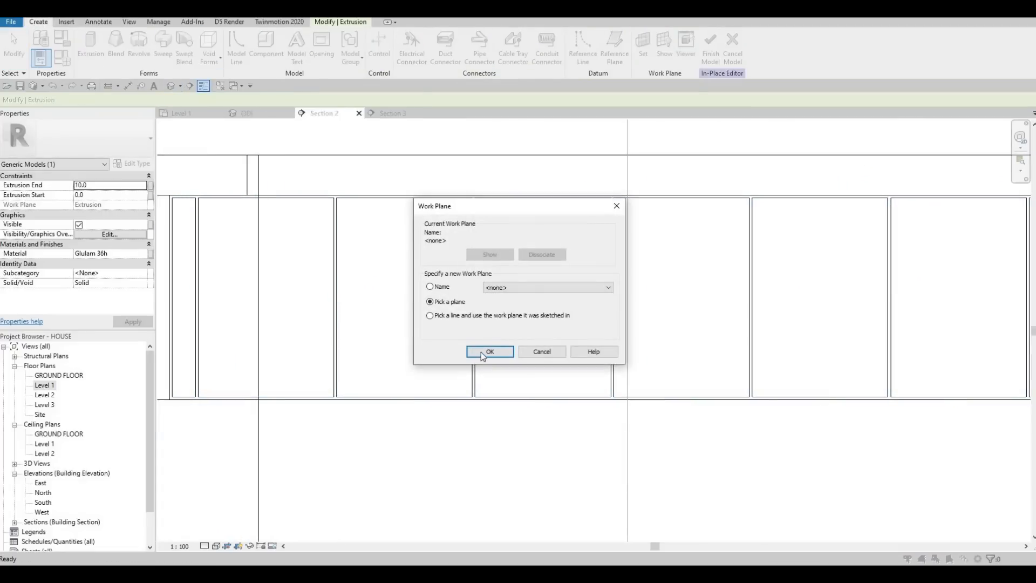
{"action": "key", "text": "Return"}
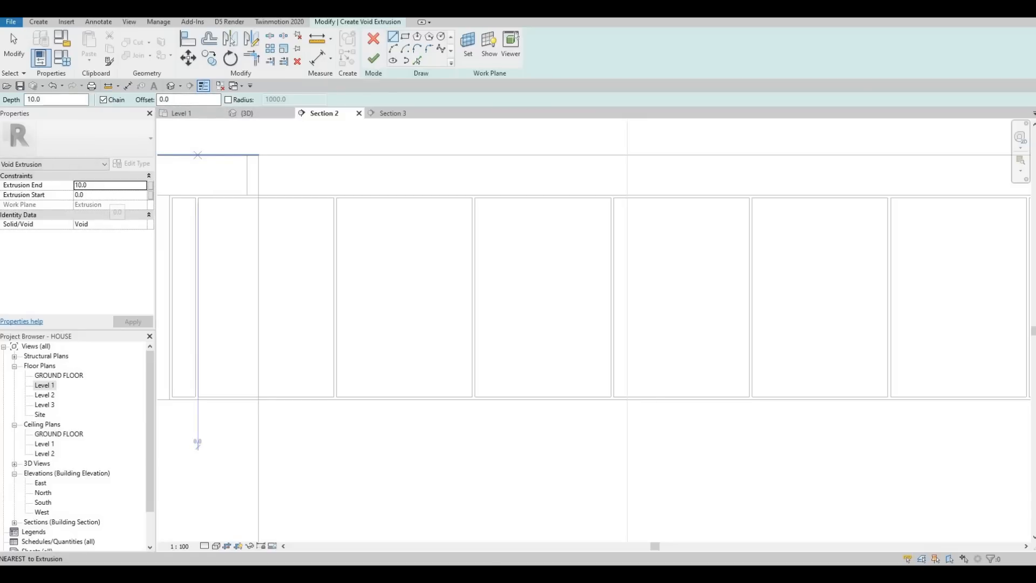
{"action": "left_click", "coordinate": [110, 185]}
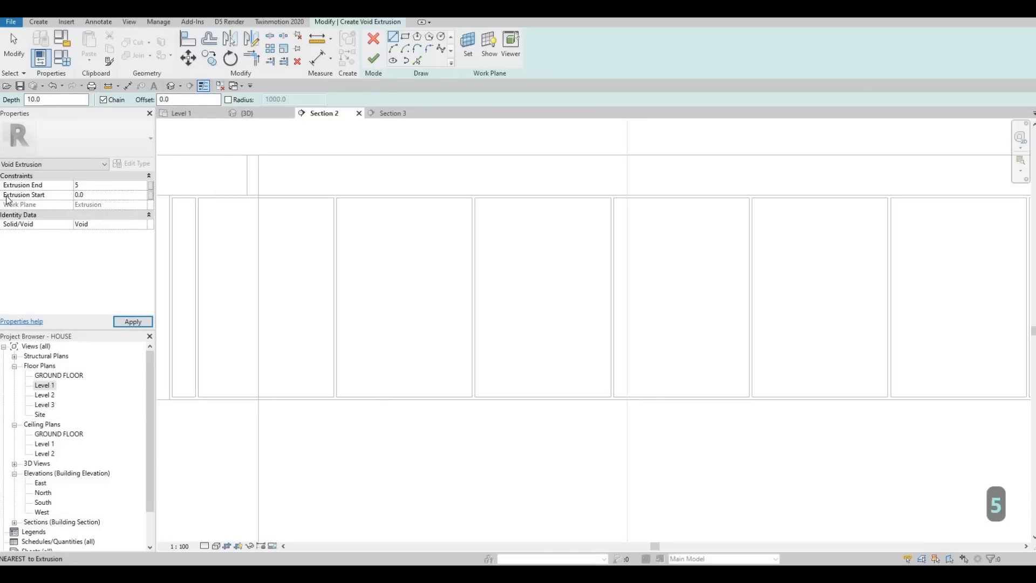
{"action": "type", "text": "-5"}
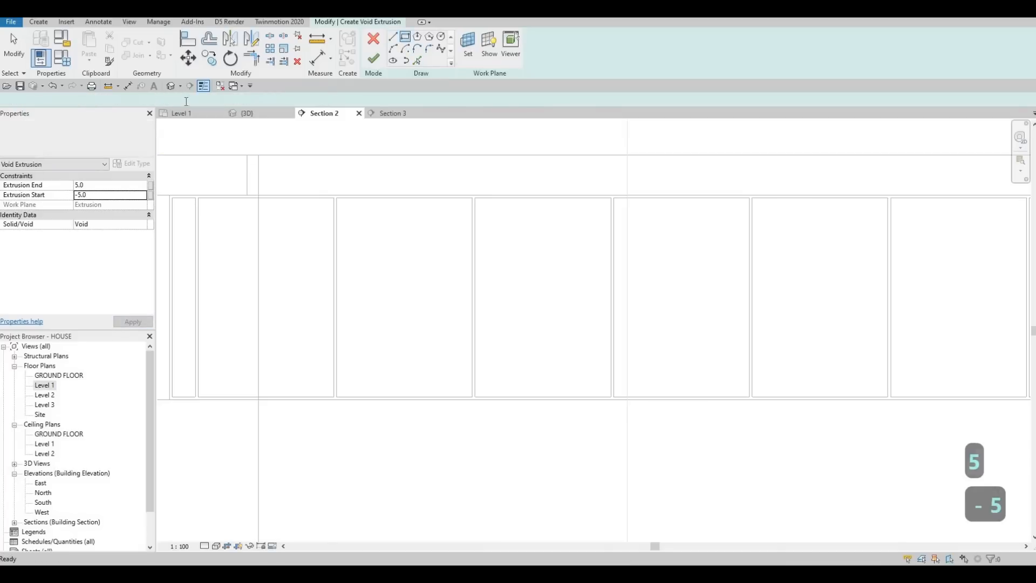
Step: Sketch void rectangles inset 50 inside the three full-width upper doors farthest from the range hood, skipping the narrow end door
{"action": "double_click", "coordinate": [186, 101]}
{"action": "type", "text": "50"}
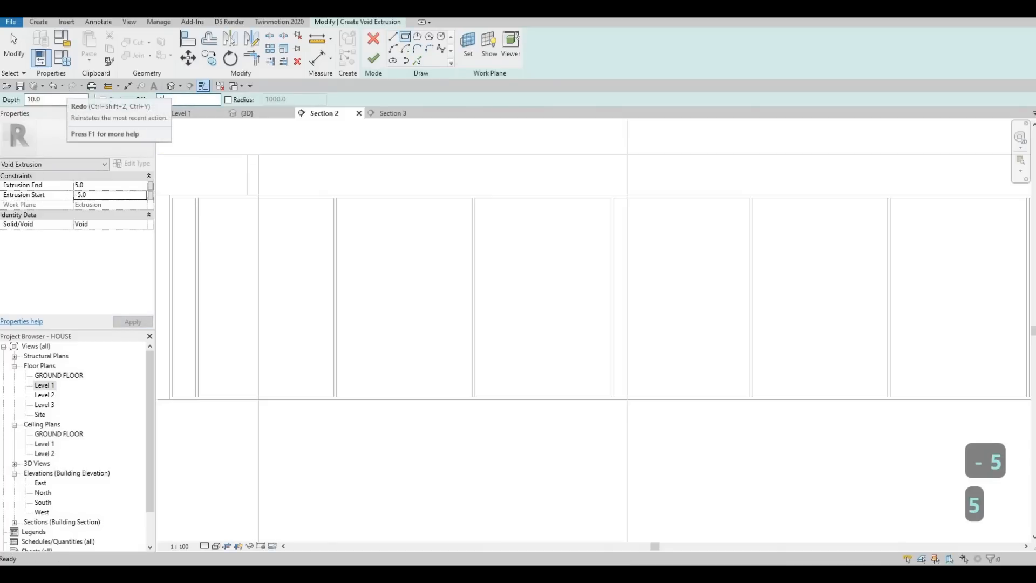
{"action": "key", "text": "Return"}
{"action": "middle_click_drag", "start_coordinate": [367, 192], "coordinate": [511, 156]}
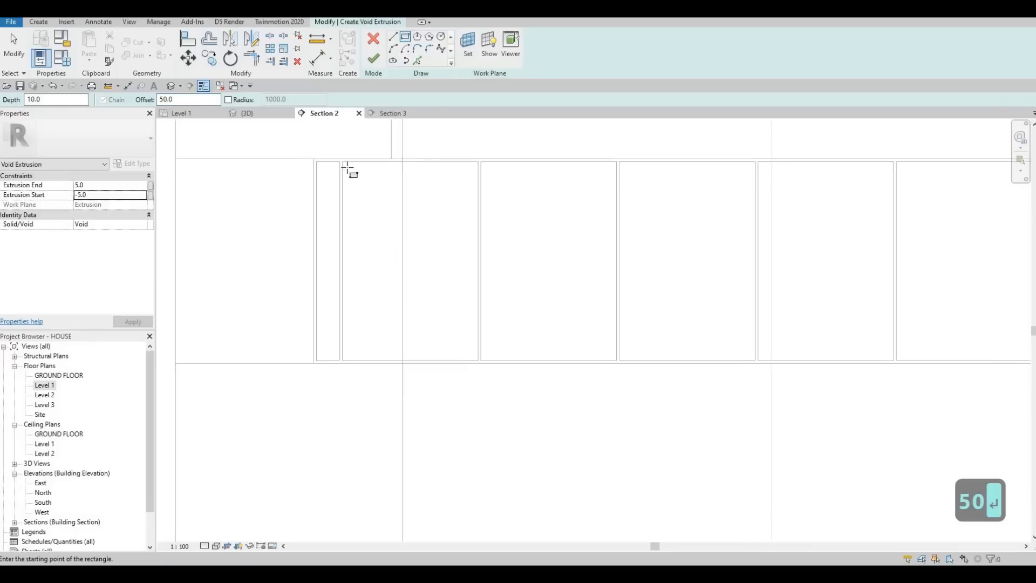
{"action": "scroll", "coordinate": [346, 169], "scroll_direction": "up", "scroll_amount": 2}
{"action": "left_click", "coordinate": [340, 158]}
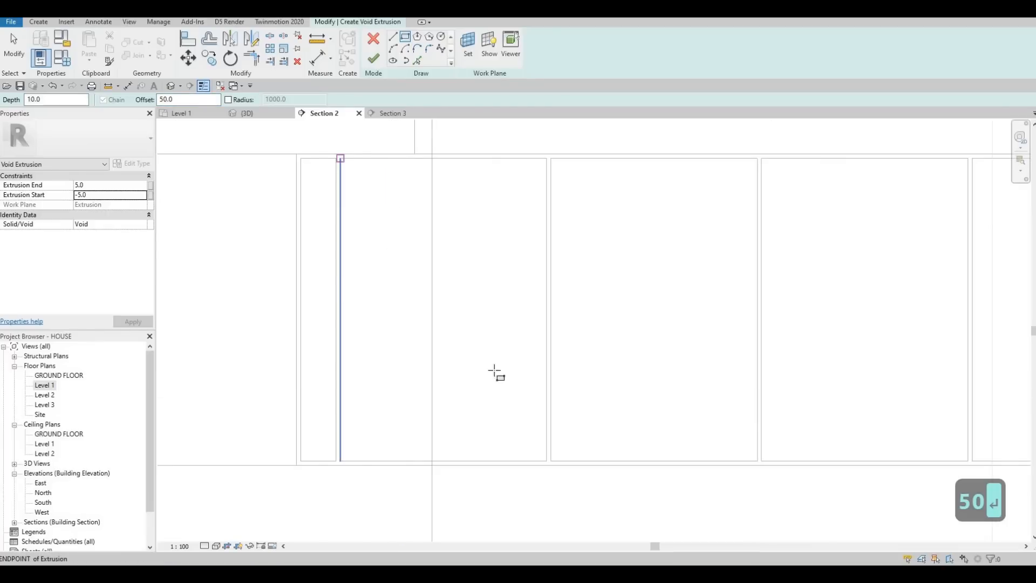
{"action": "key", "text": "space"}
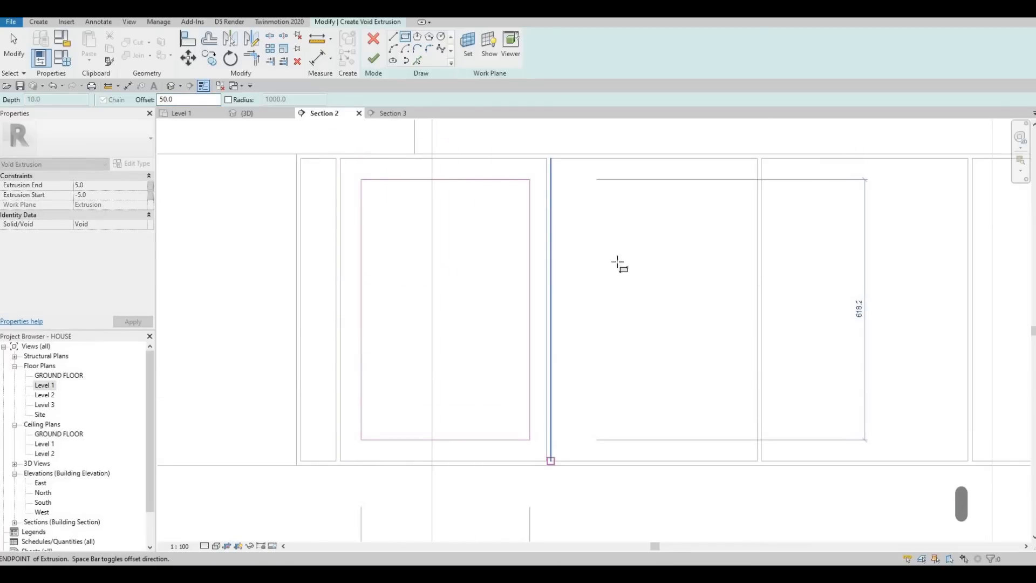
{"action": "left_click", "coordinate": [551, 160]}
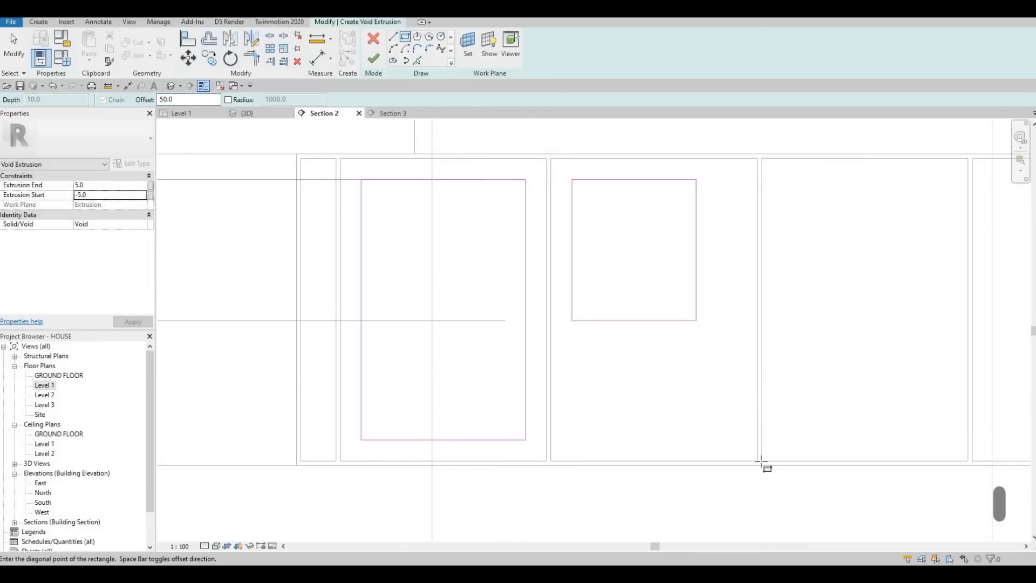
{"action": "left_click", "coordinate": [759, 462]}
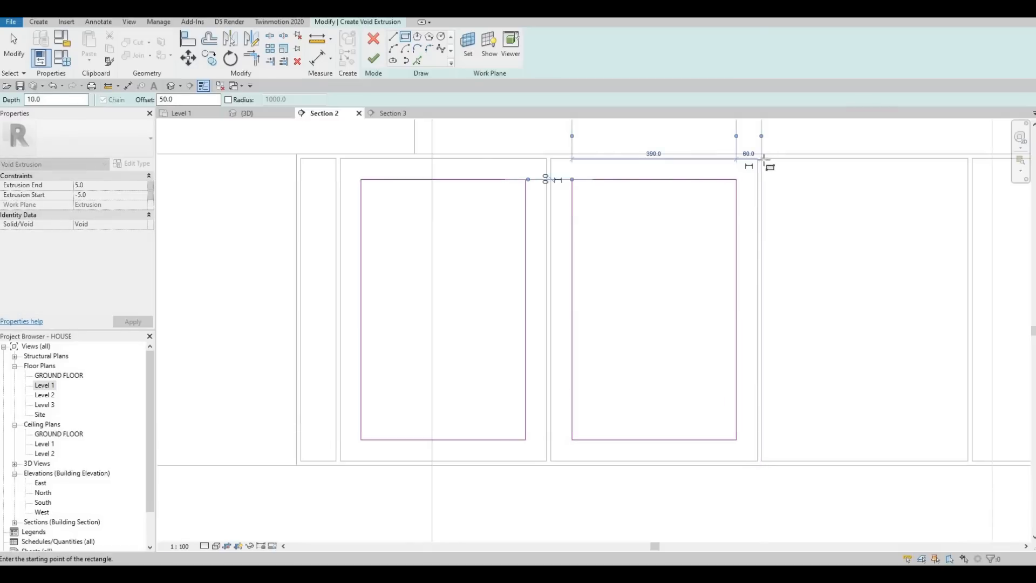
{"action": "left_click", "coordinate": [762, 159]}
{"action": "left_click", "coordinate": [968, 461]}
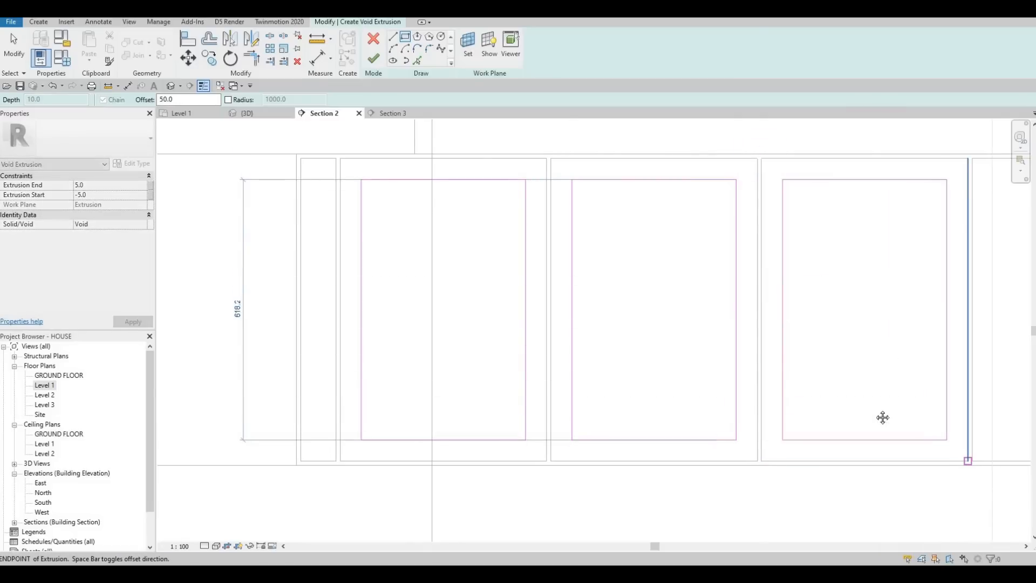
Step: Sketch void rectangles inset 50 inside the three middle full-width upper doors
{"action": "middle_click_drag", "start_coordinate": [883, 417], "coordinate": [403, 391]}
{"action": "scroll", "coordinate": [315, 370], "scroll_direction": "down", "scroll_amount": 1}
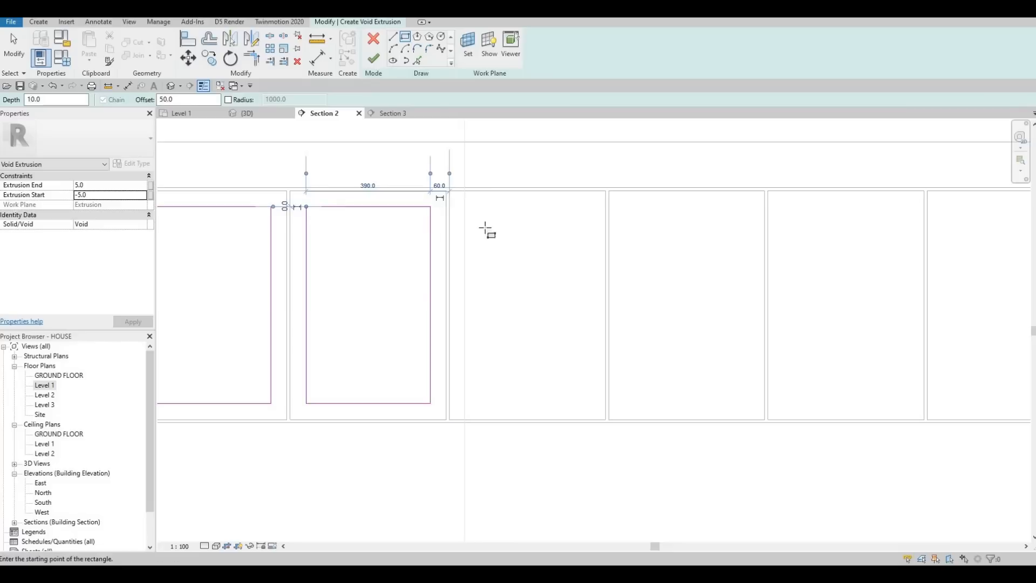
{"action": "left_click", "coordinate": [606, 420]}
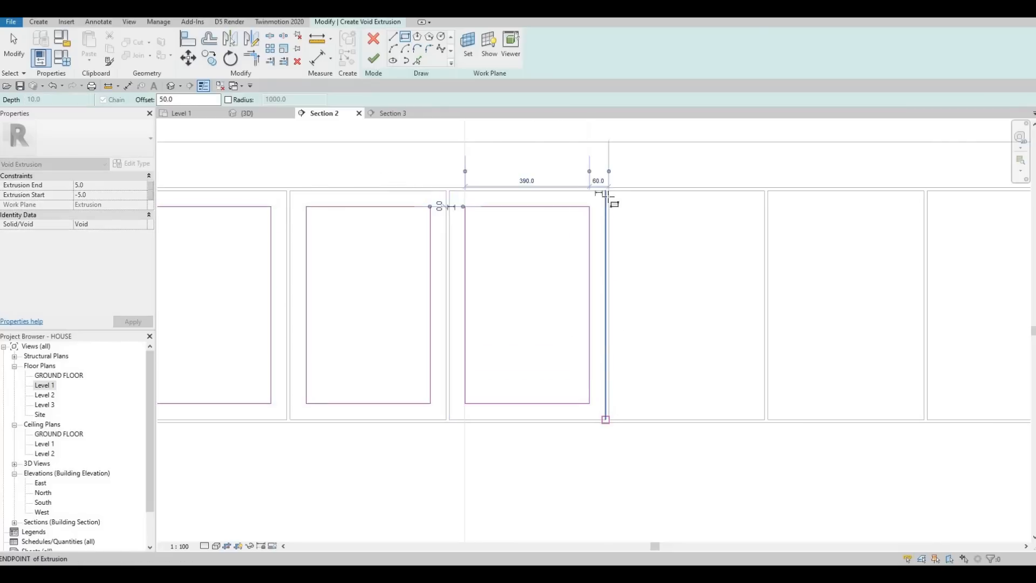
{"action": "left_click", "coordinate": [609, 191]}
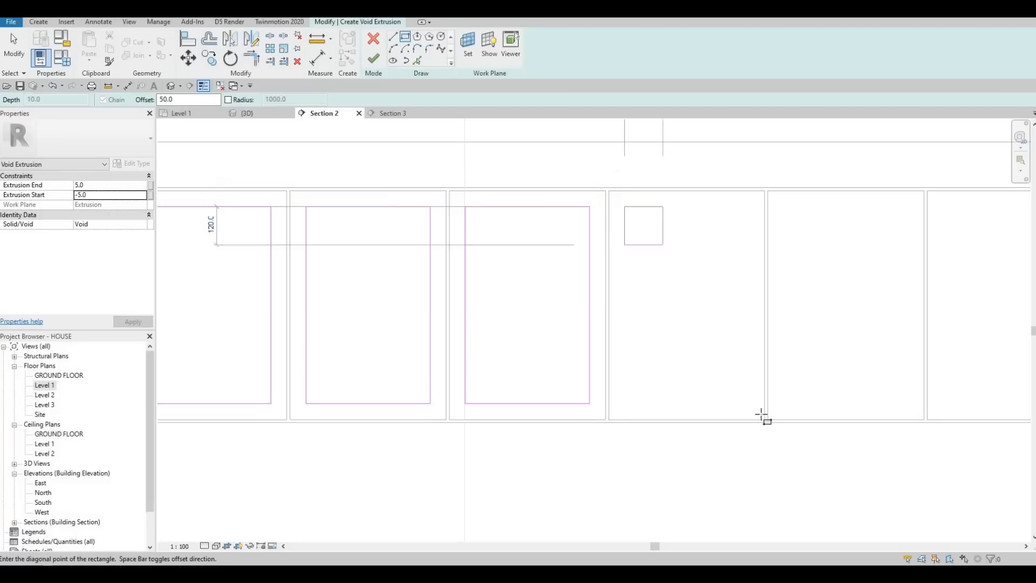
{"action": "left_click", "coordinate": [765, 420]}
{"action": "left_click", "coordinate": [769, 191]}
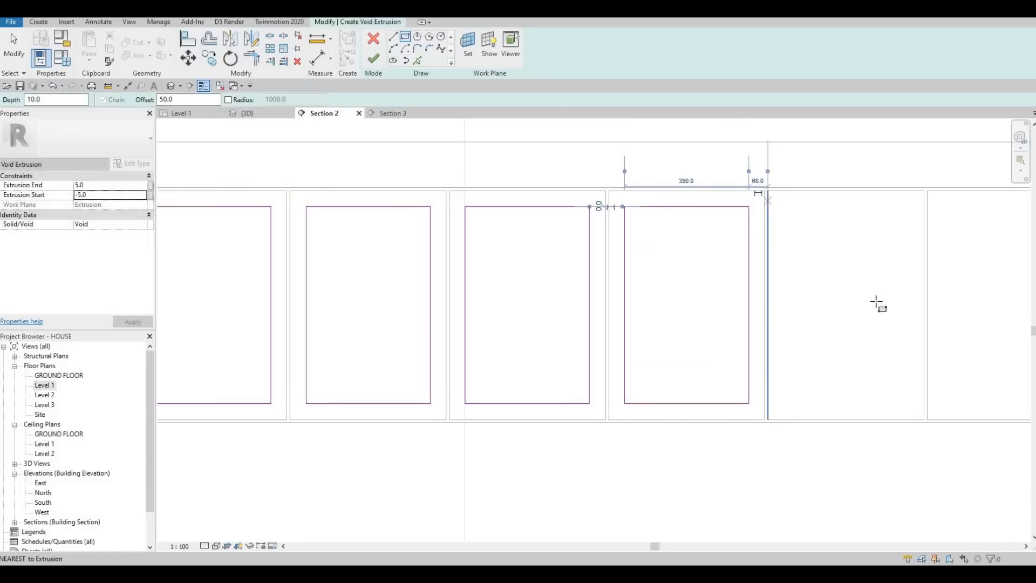
{"action": "left_click", "coordinate": [924, 420]}
Step: Sketch void rectangles inset 50 inside the seventh and eighth full-width upper doors
{"action": "middle_click_drag", "start_coordinate": [777, 397], "coordinate": [261, 322]}
{"action": "scroll", "coordinate": [261, 322], "scroll_direction": "down", "scroll_amount": 1}
{"action": "scroll", "coordinate": [380, 190], "scroll_direction": "up", "scroll_amount": 2}
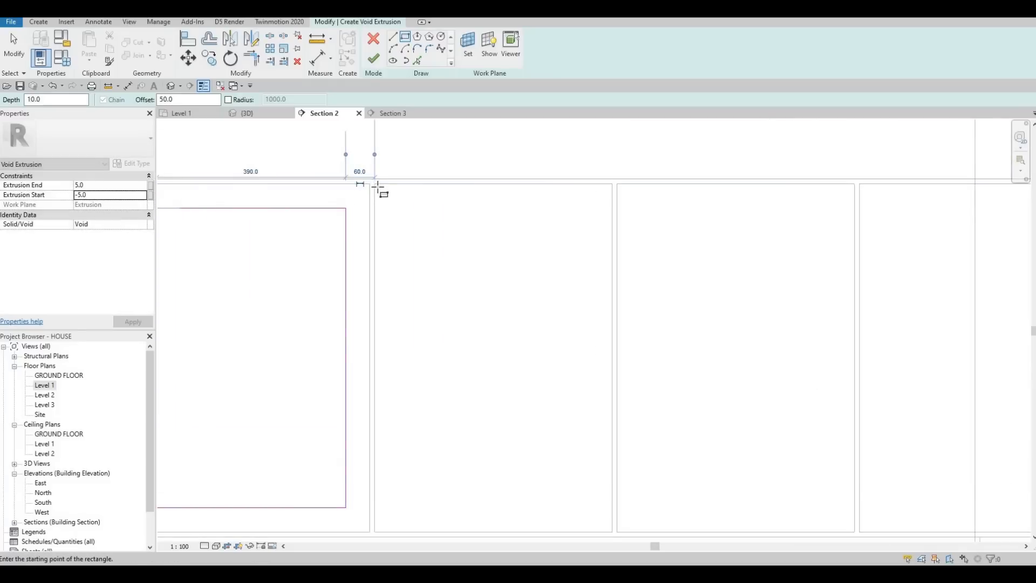
{"action": "left_click", "coordinate": [381, 193]}
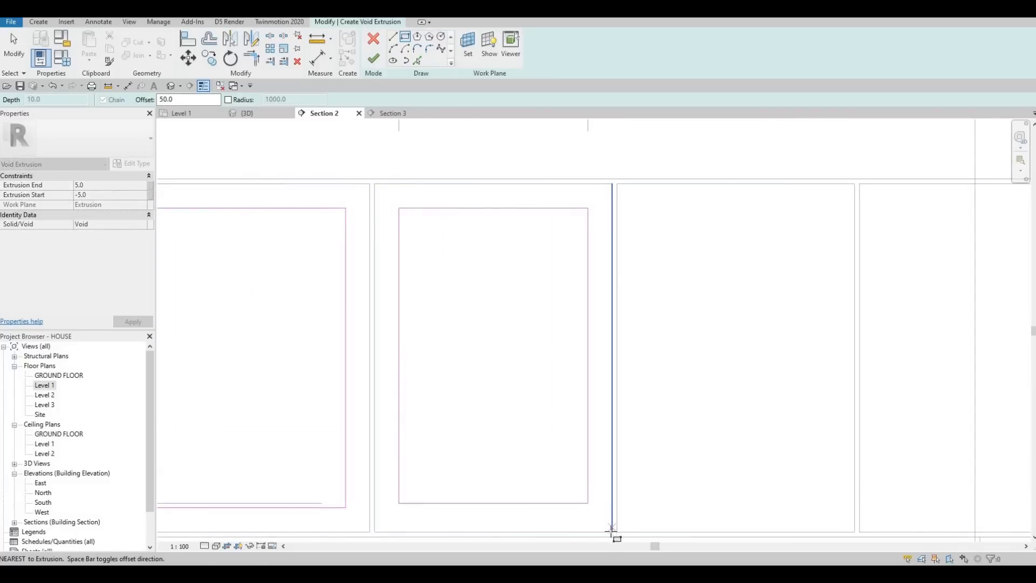
{"action": "left_click", "coordinate": [637, 204]}
{"action": "left_click", "coordinate": [617, 183]}
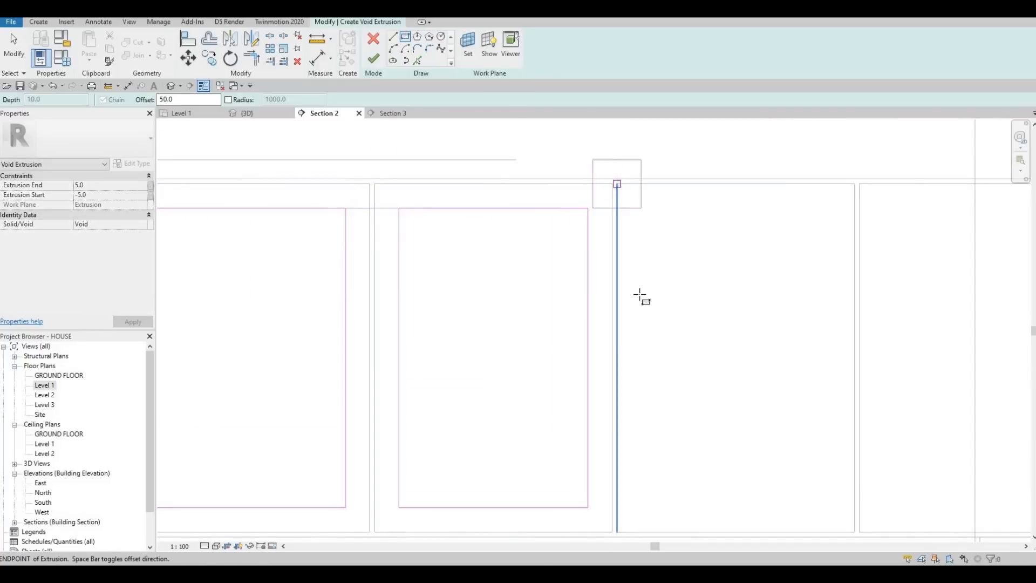
{"action": "middle_click_drag", "start_coordinate": [822, 447], "coordinate": [638, 295]}
{"action": "left_click", "coordinate": [671, 379]}
{"action": "middle_click_drag", "start_coordinate": [669, 372], "coordinate": [660, 330]}
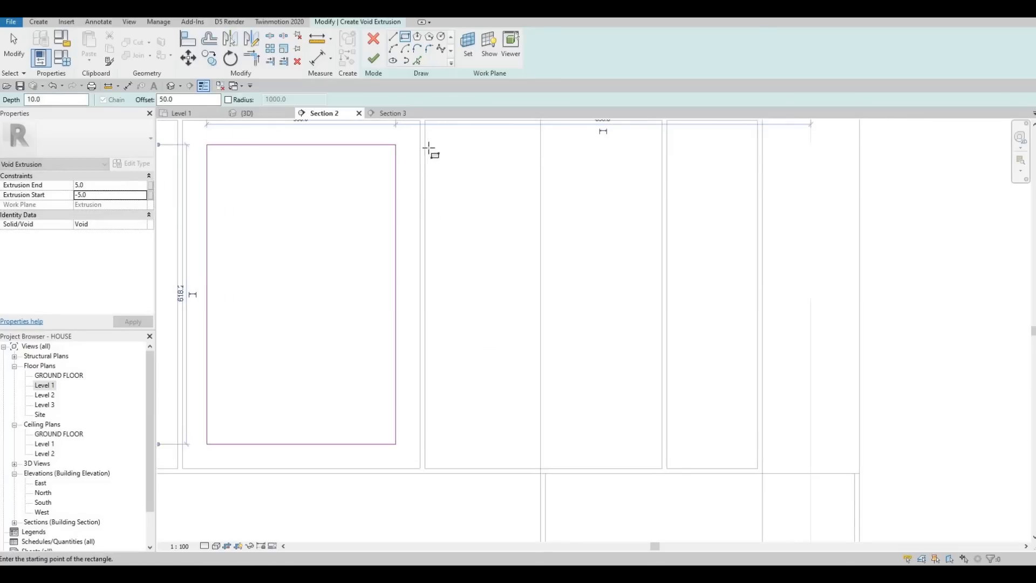
Step: Sketch void rectangles inset 50 inside the last full-width upper door and the narrow end door beside it
{"action": "middle_click_drag", "start_coordinate": [429, 150], "coordinate": [417, 141]}
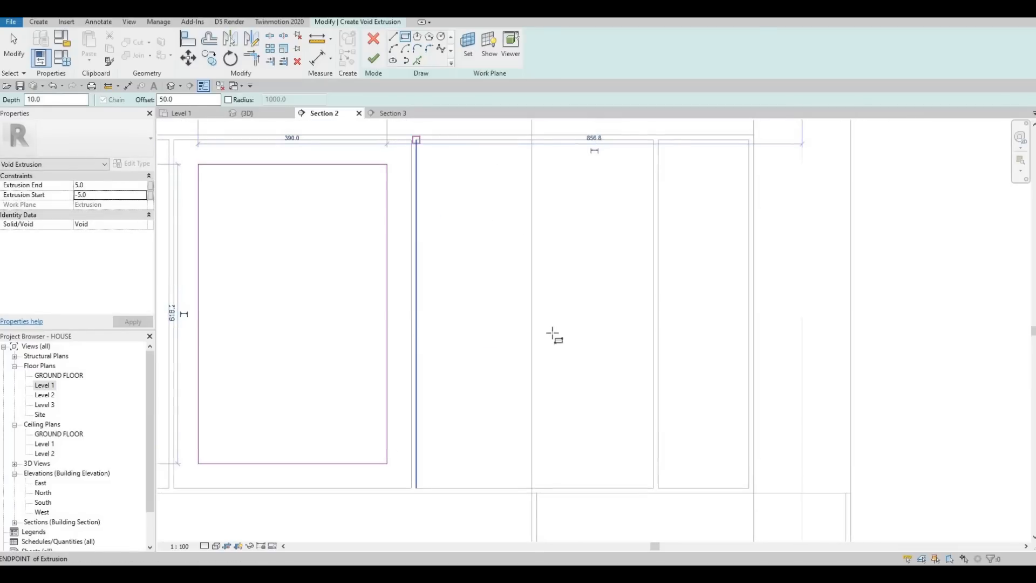
{"action": "left_click", "coordinate": [416, 140]}
{"action": "left_click", "coordinate": [654, 488]}
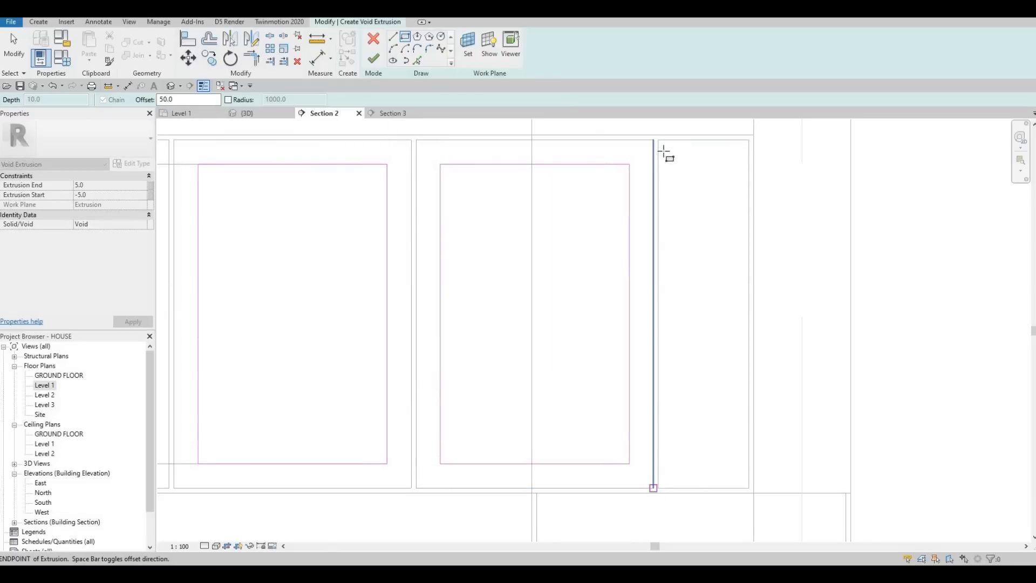
{"action": "left_click", "coordinate": [659, 142]}
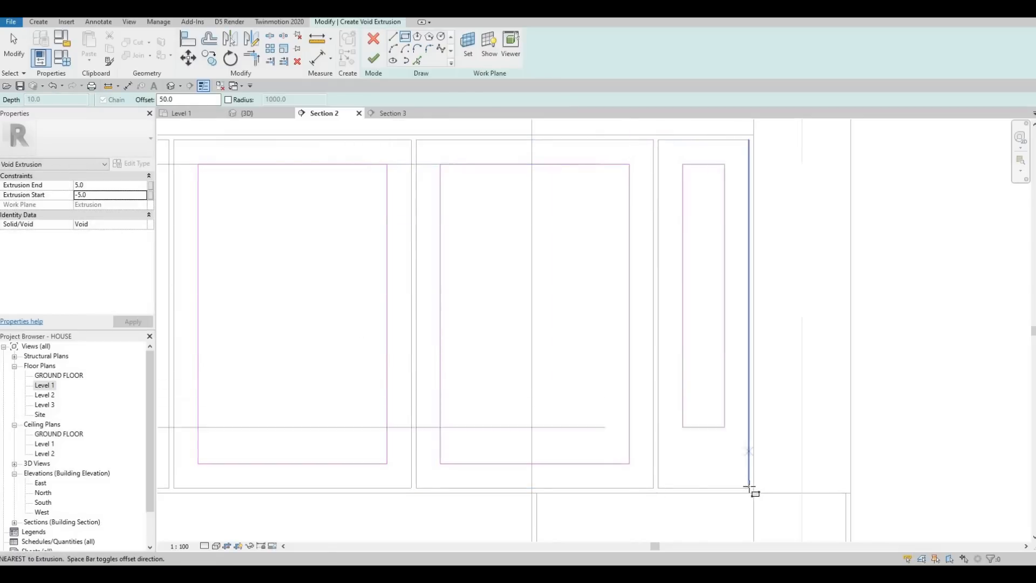
{"action": "left_click", "coordinate": [749, 487]}
Step: Finish the void extrusion of the upper doors and complete the in-place model
{"action": "scroll", "coordinate": [550, 347], "scroll_direction": "down", "scroll_amount": 5}
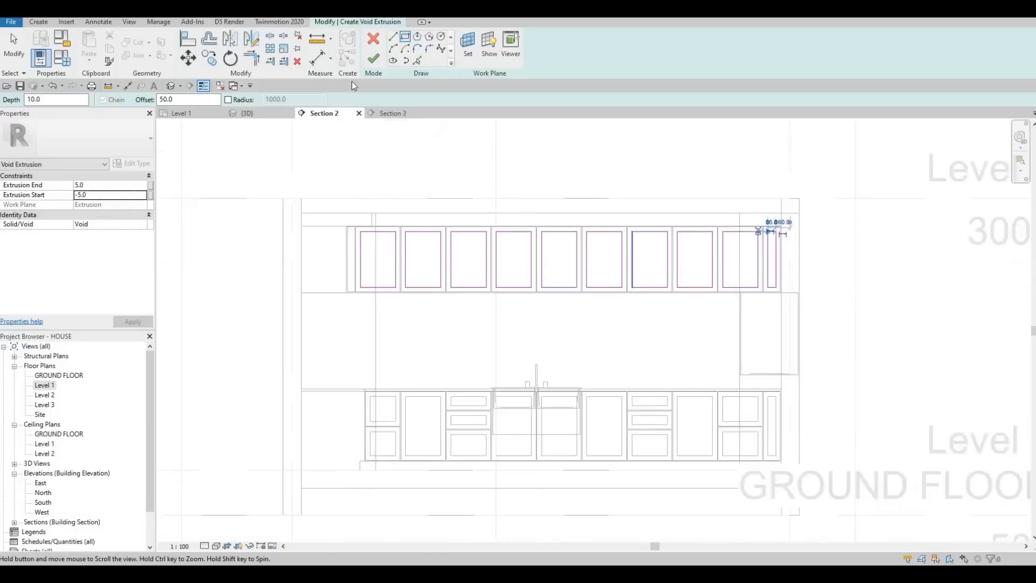
{"action": "key", "text": "Escape"}
{"action": "left_click", "coordinate": [378, 59]}
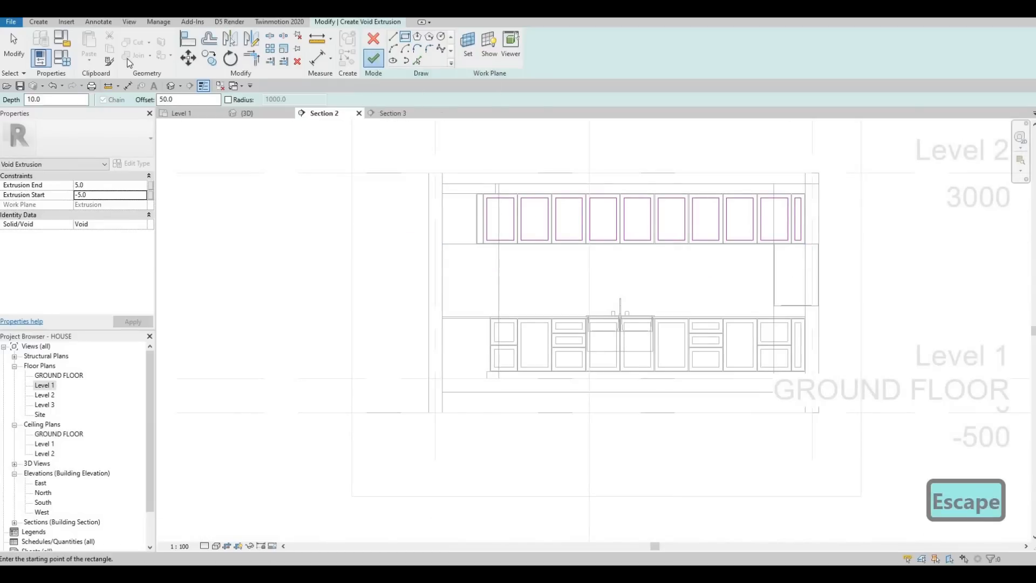
{"action": "left_click", "coordinate": [135, 43]}
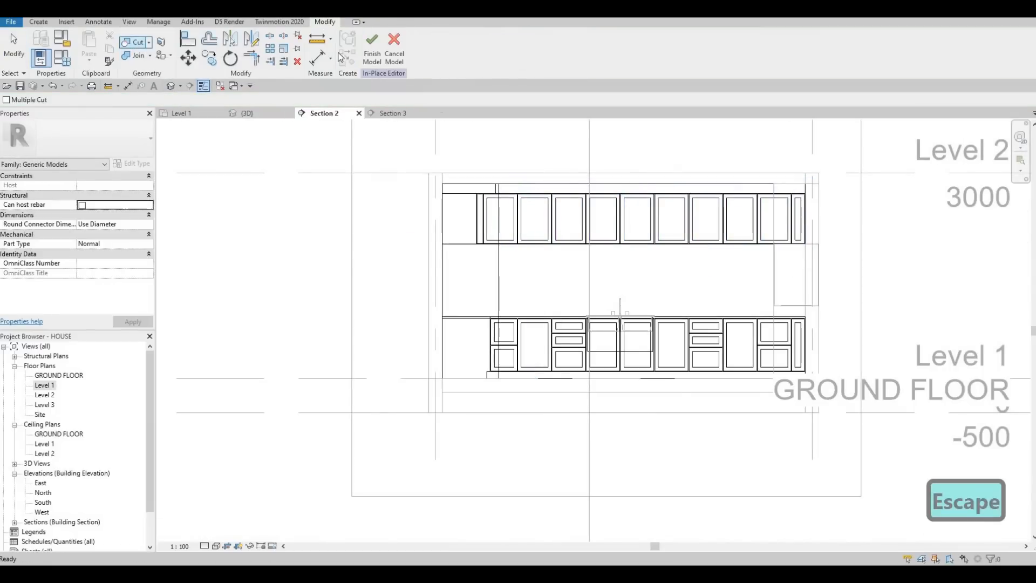
{"action": "left_click", "coordinate": [373, 58]}
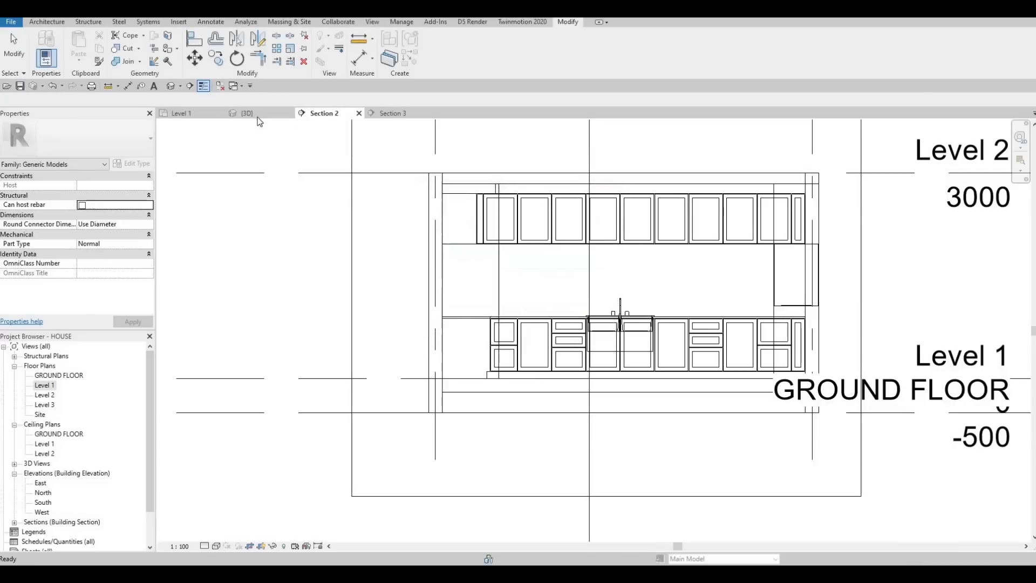
Step: Examine the recessed upper cabinet doors and the surrounding kitchen in the 3D view
{"action": "left_click", "coordinate": [238, 112]}
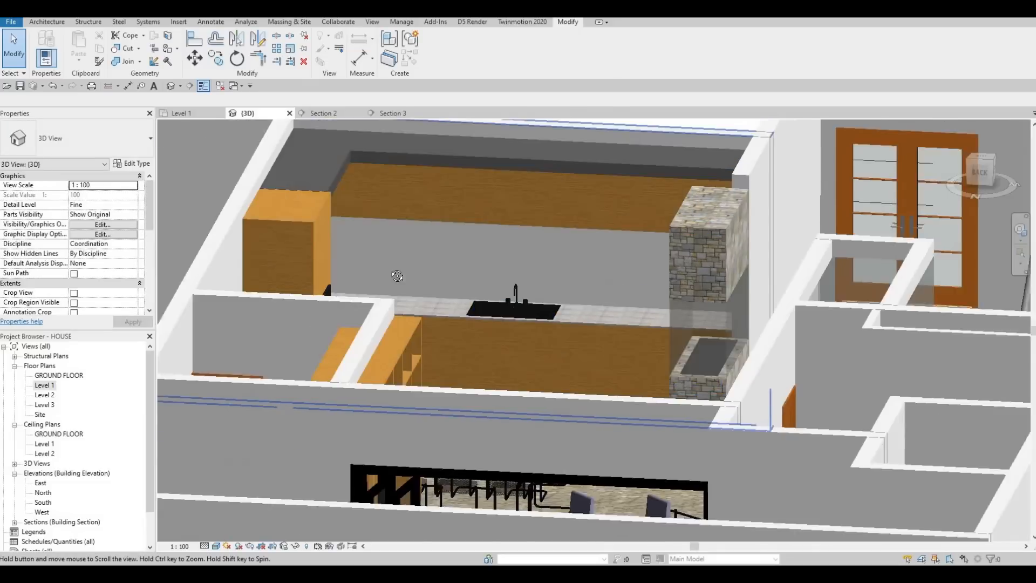
{"action": "middle_click_drag", "start_coordinate": [397, 275], "coordinate": [438, 254], "text": "shift"}
{"action": "scroll", "coordinate": [438, 254], "scroll_direction": "up", "scroll_amount": 3}
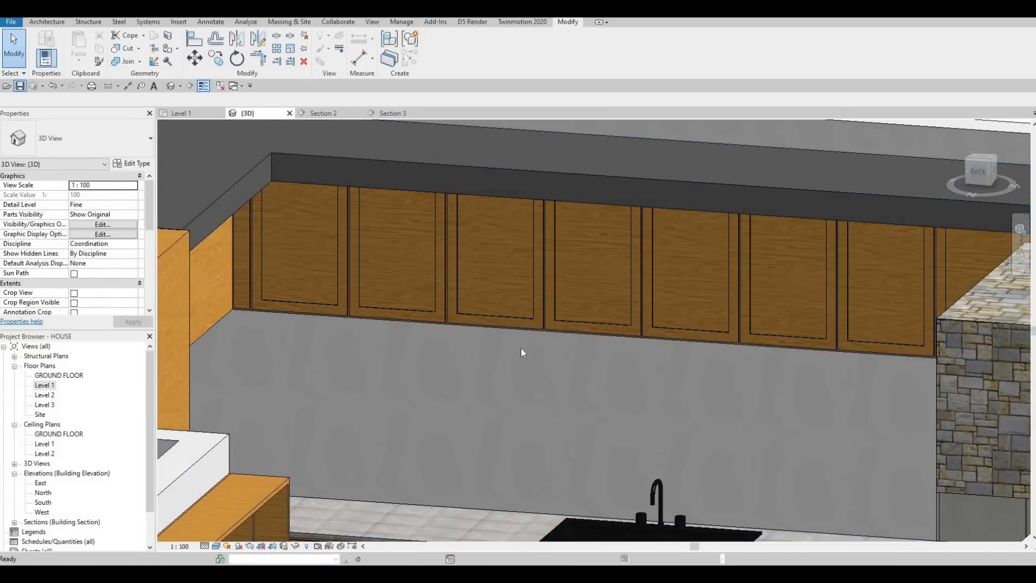
{"action": "scroll", "coordinate": [623, 268], "scroll_direction": "down", "scroll_amount": 2}
{"action": "middle_click_drag", "start_coordinate": [564, 363], "coordinate": [631, 313]}
{"action": "scroll", "coordinate": [630, 313], "scroll_direction": "down", "scroll_amount": 3}
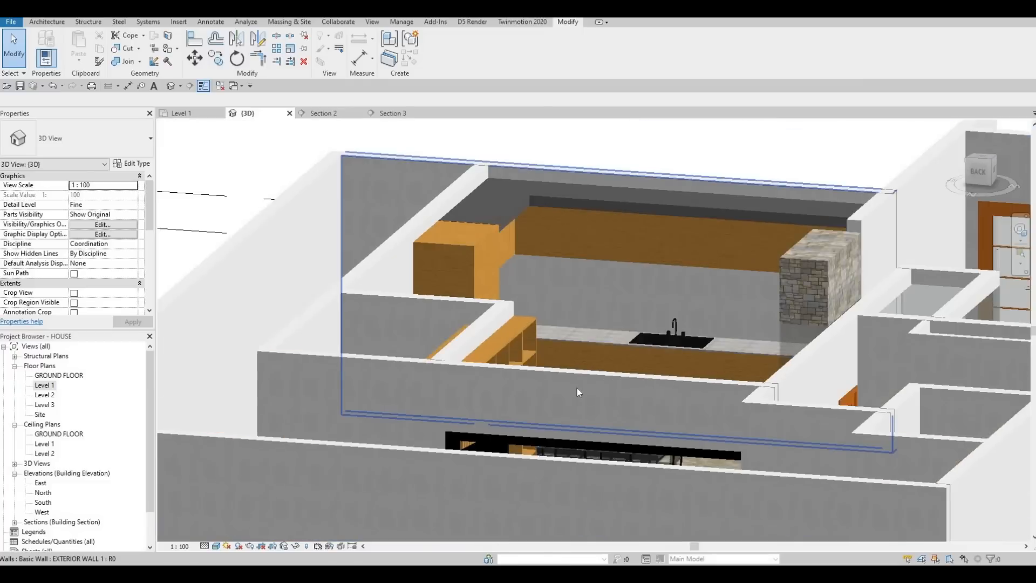
Step: Open the Section 3 view and change how the model is displayed in it
{"action": "middle_click_drag", "start_coordinate": [577, 387], "coordinate": [564, 404], "text": "shift"}
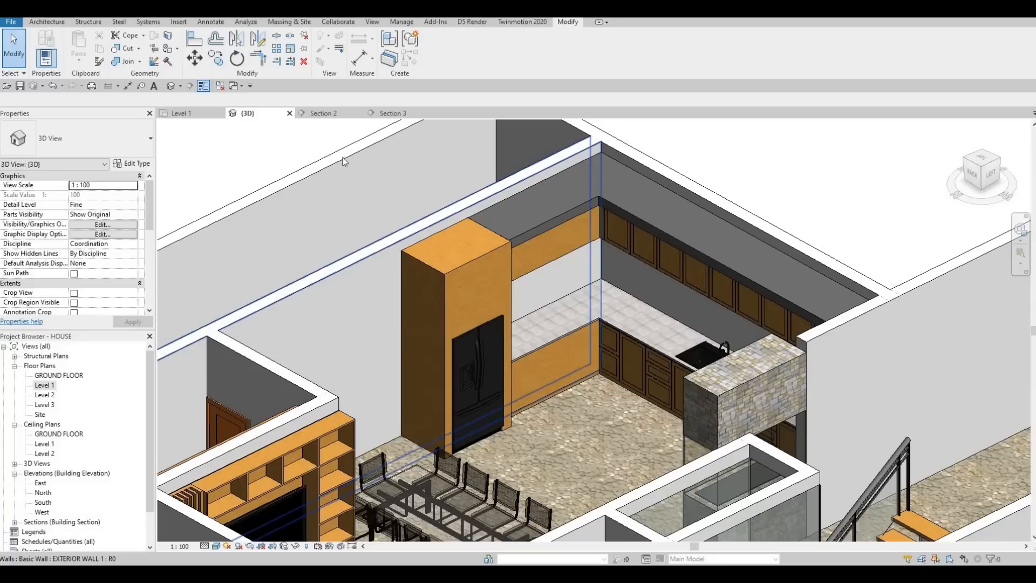
{"action": "left_click", "coordinate": [393, 114]}
{"action": "scroll", "coordinate": [430, 249], "scroll_direction": "up", "scroll_amount": 3}
{"action": "key", "text": "Escape"}
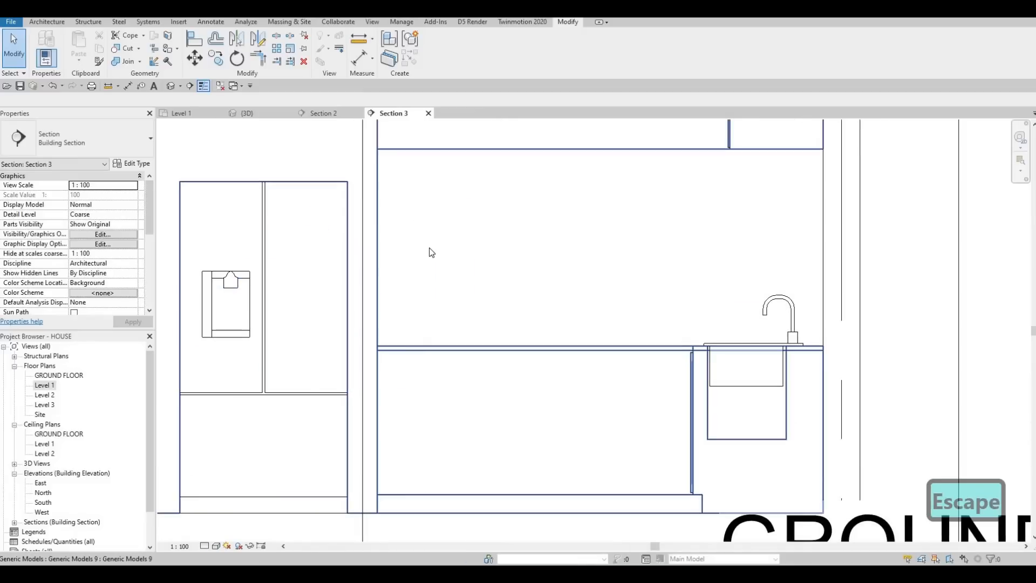
{"action": "scroll", "coordinate": [432, 237], "scroll_direction": "down", "scroll_amount": 4}
{"action": "left_click", "coordinate": [216, 545]}
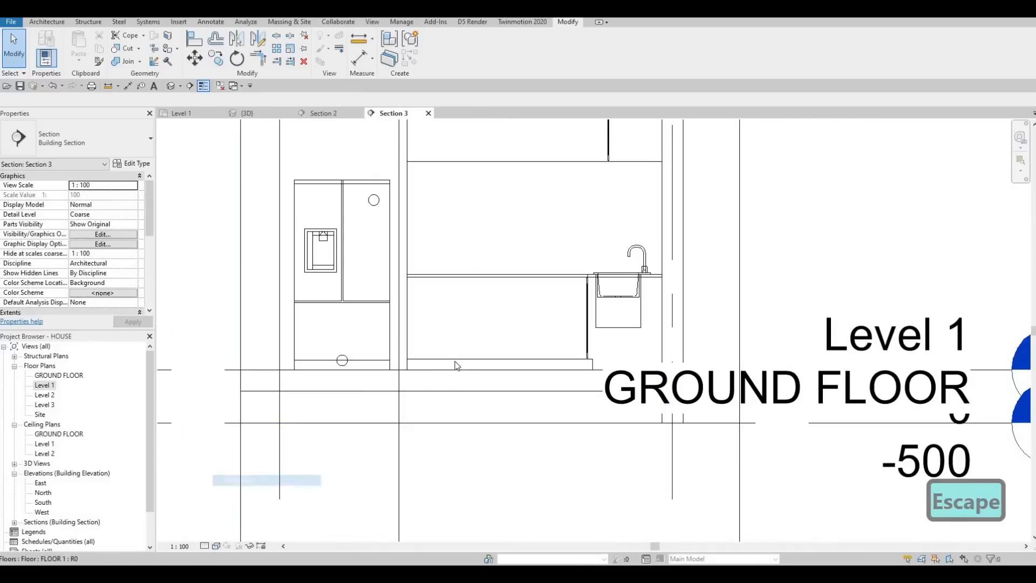
Step: Examine the fridge, upper cabinet, base cabinet and sink in the Section 3 view
{"action": "middle_click_drag", "start_coordinate": [477, 367], "coordinate": [474, 382]}
{"action": "scroll", "coordinate": [474, 375], "scroll_direction": "down", "scroll_amount": 2}
{"action": "middle_click_drag", "start_coordinate": [535, 201], "coordinate": [534, 215]}
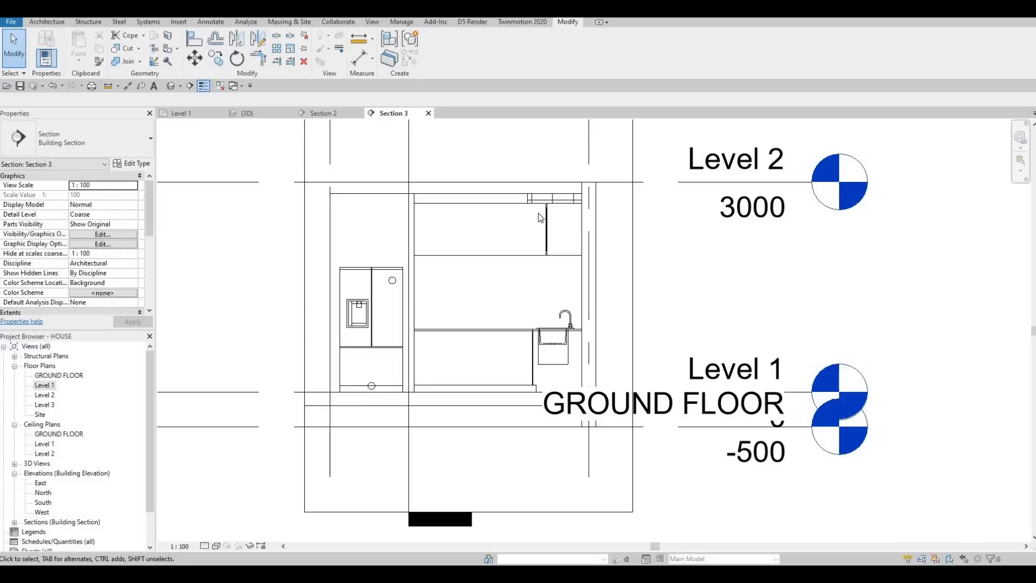
{"action": "scroll", "coordinate": [540, 217], "scroll_direction": "up", "scroll_amount": 3}
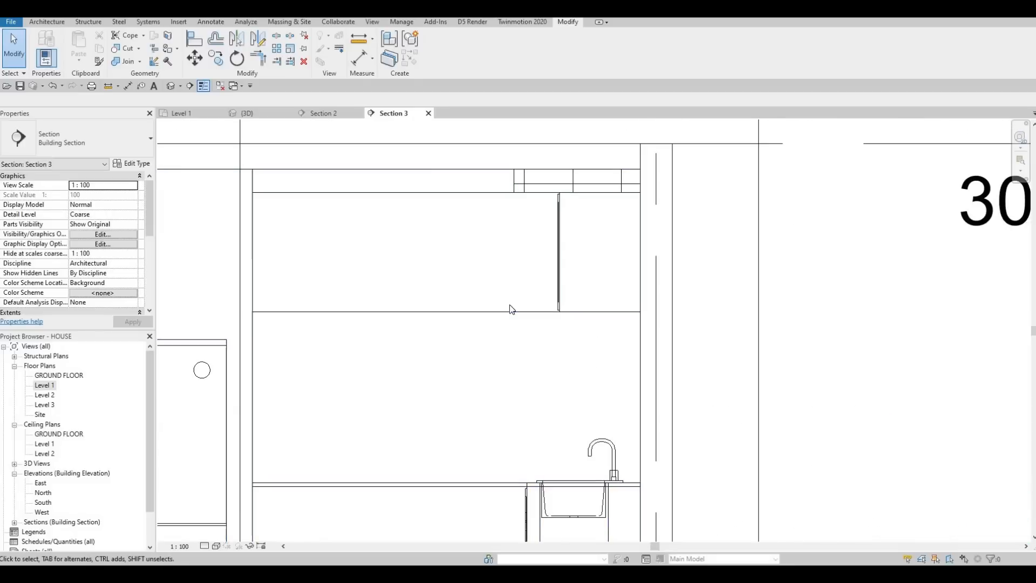
{"action": "middle_click_drag", "start_coordinate": [544, 446], "coordinate": [635, 250]}
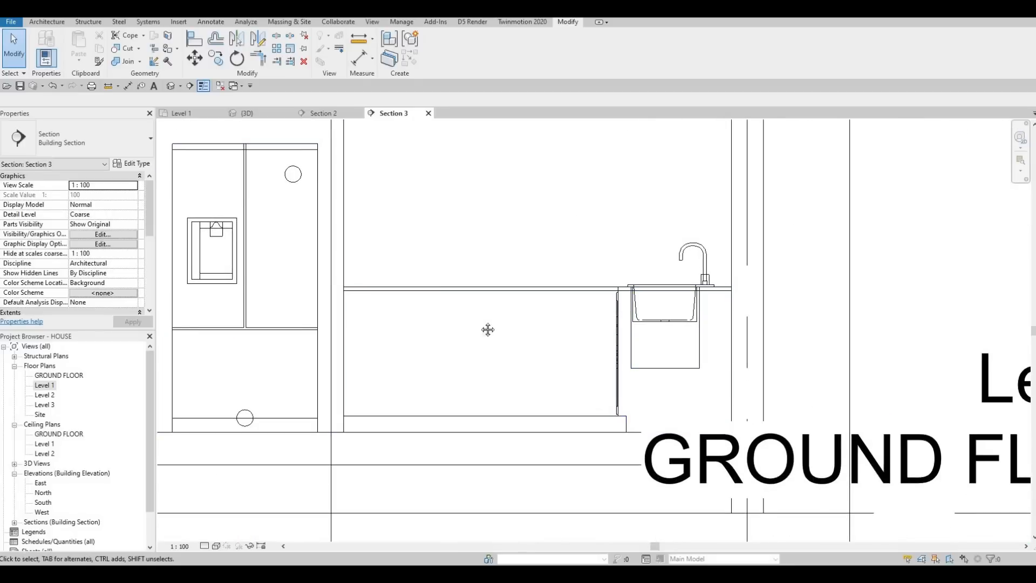
{"action": "scroll", "coordinate": [432, 278], "scroll_direction": "down", "scroll_amount": 2}
{"action": "middle_click_drag", "start_coordinate": [370, 180], "coordinate": [369, 212]}
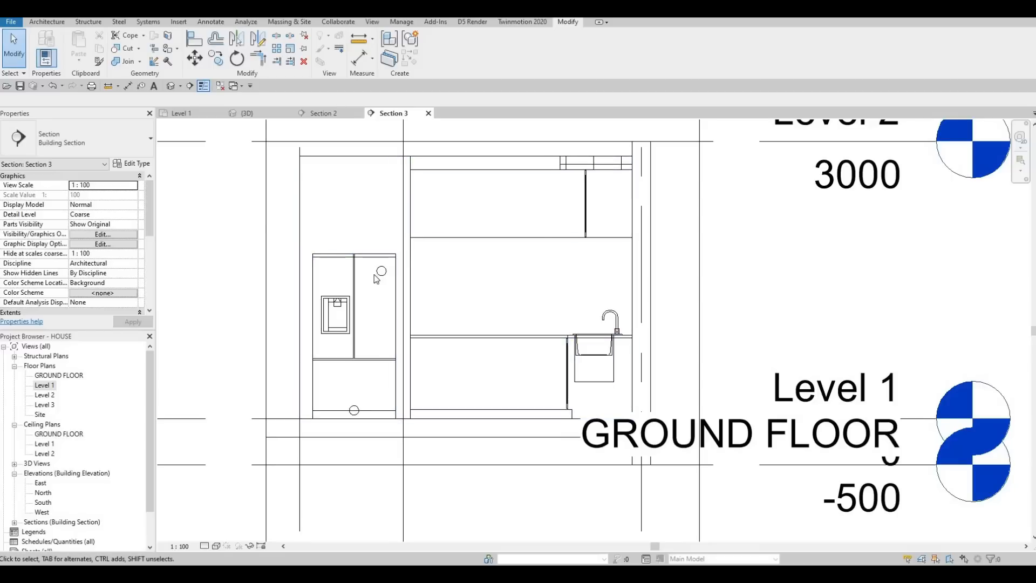
{"action": "middle_click_drag", "start_coordinate": [374, 275], "coordinate": [356, 254]}
{"action": "left_click", "coordinate": [43, 22]}
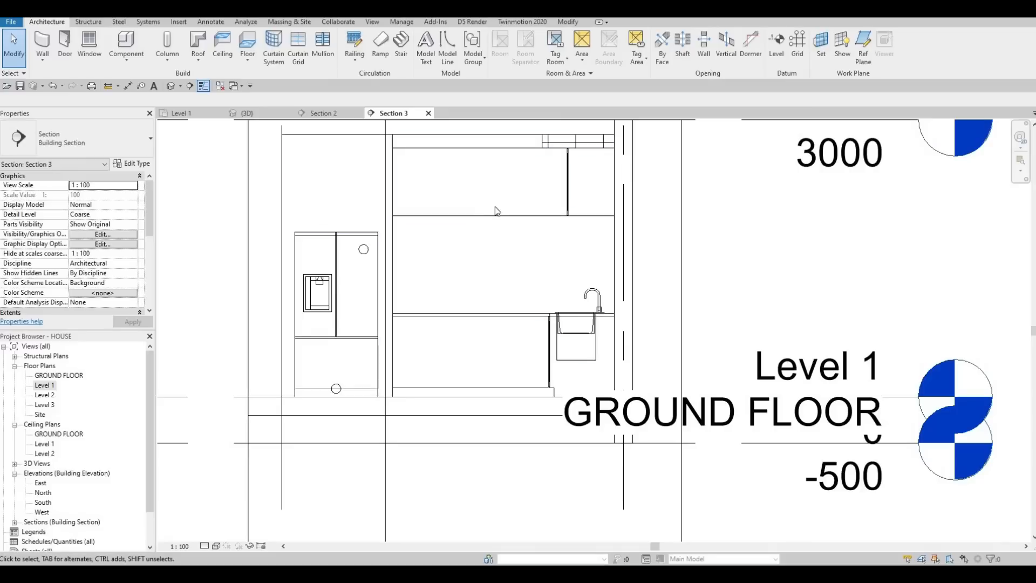
{"action": "left_click", "coordinate": [508, 238]}
Step: Stretch the level lines in Section 3 so their heads sit farther right of the kitchen
{"action": "scroll", "coordinate": [507, 238], "scroll_direction": "down", "scroll_amount": 2}
{"action": "key", "text": "Escape"}
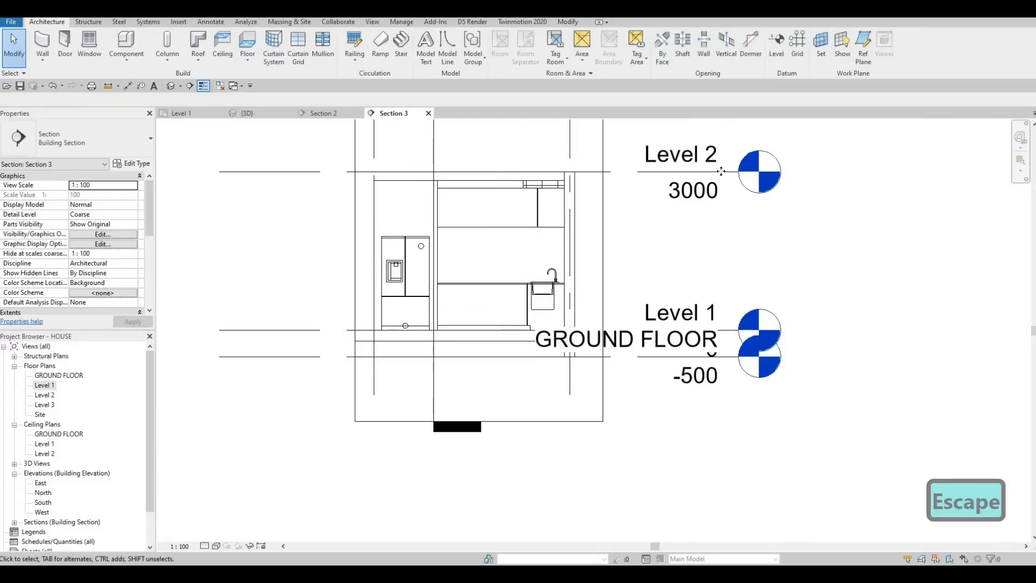
{"action": "left_click", "coordinate": [739, 173]}
{"action": "left_click_drag", "start_coordinate": [848, 173], "coordinate": [958, 172]}
{"action": "key", "text": "Escape"}
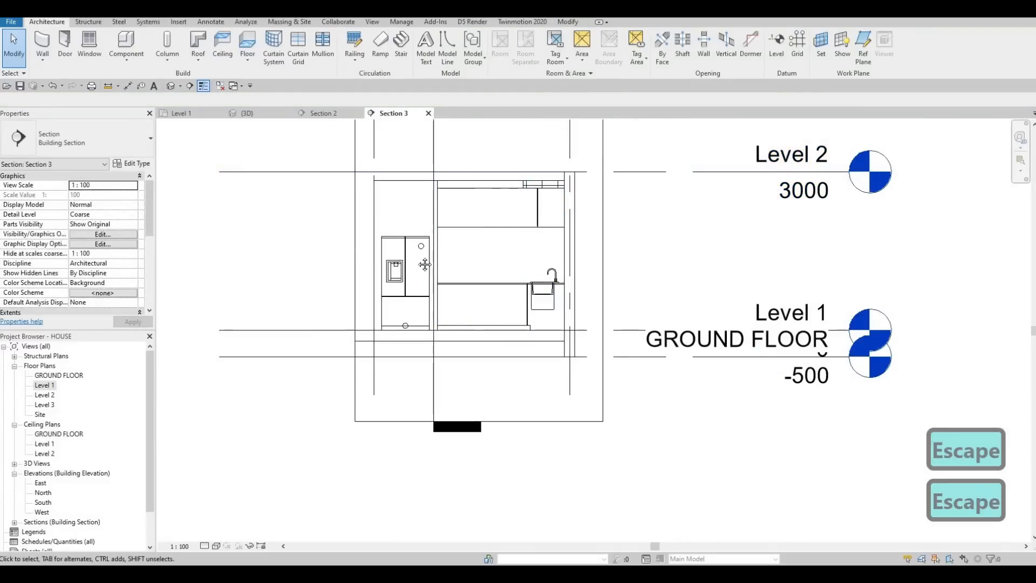
Step: Edit the kitchen cabinet model in place and start a solid extrusion on a plane picked at the base cabinet
{"action": "middle_click_drag", "start_coordinate": [430, 282], "coordinate": [432, 345]}
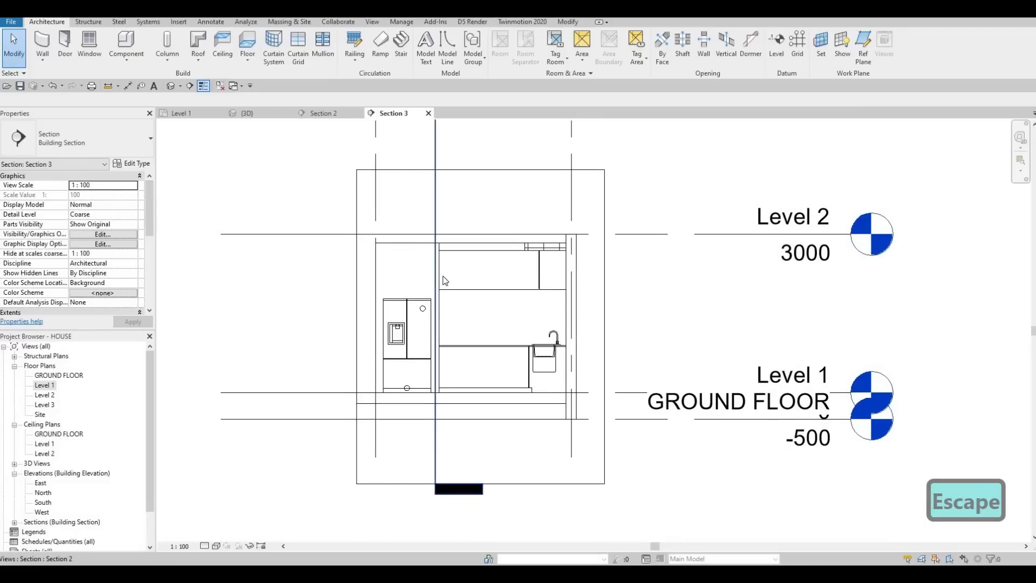
{"action": "scroll", "coordinate": [444, 279], "scroll_direction": "up", "scroll_amount": 2}
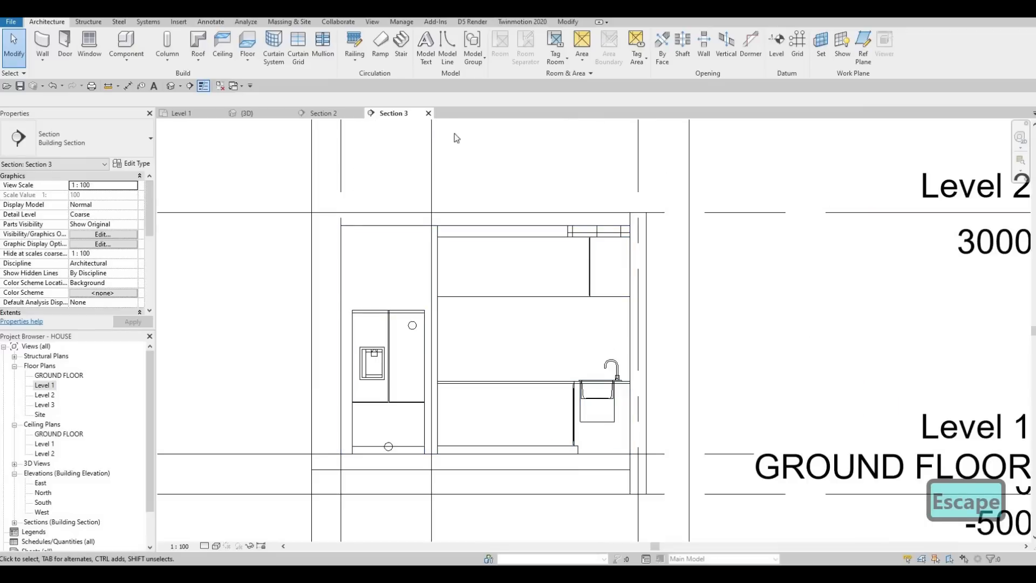
{"action": "left_click", "coordinate": [520, 283]}
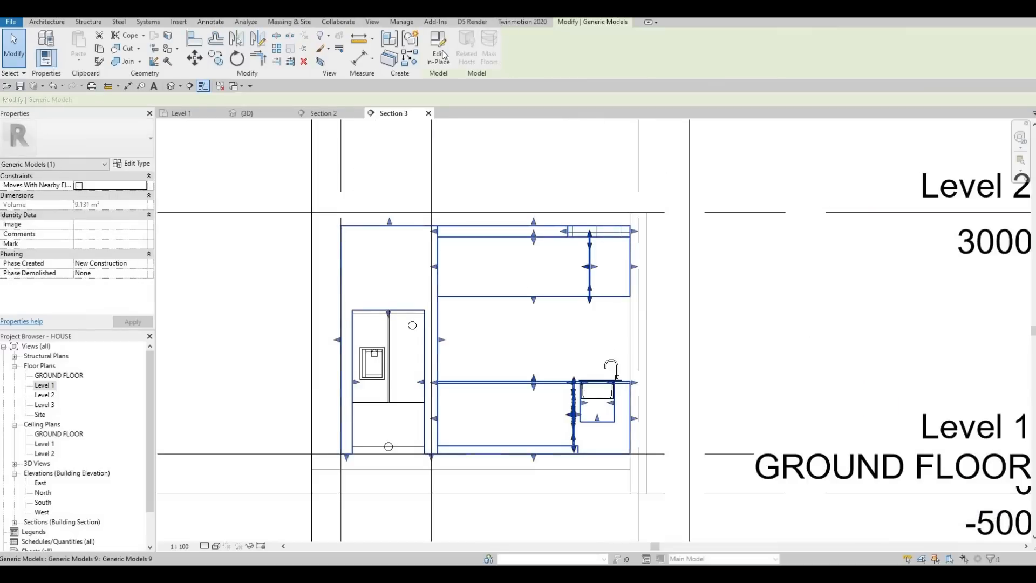
{"action": "left_click", "coordinate": [438, 51]}
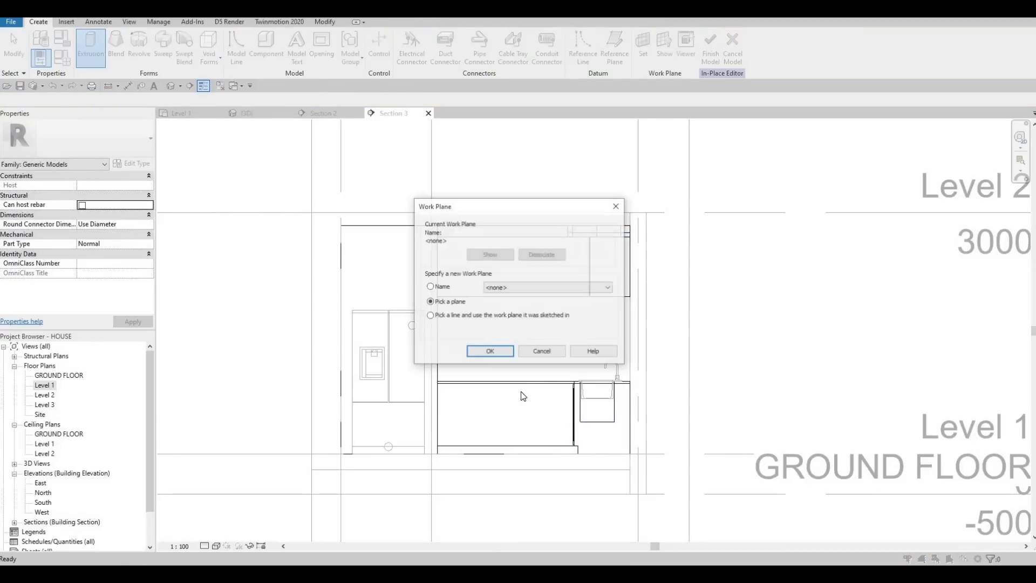
{"action": "key", "text": "Return"}
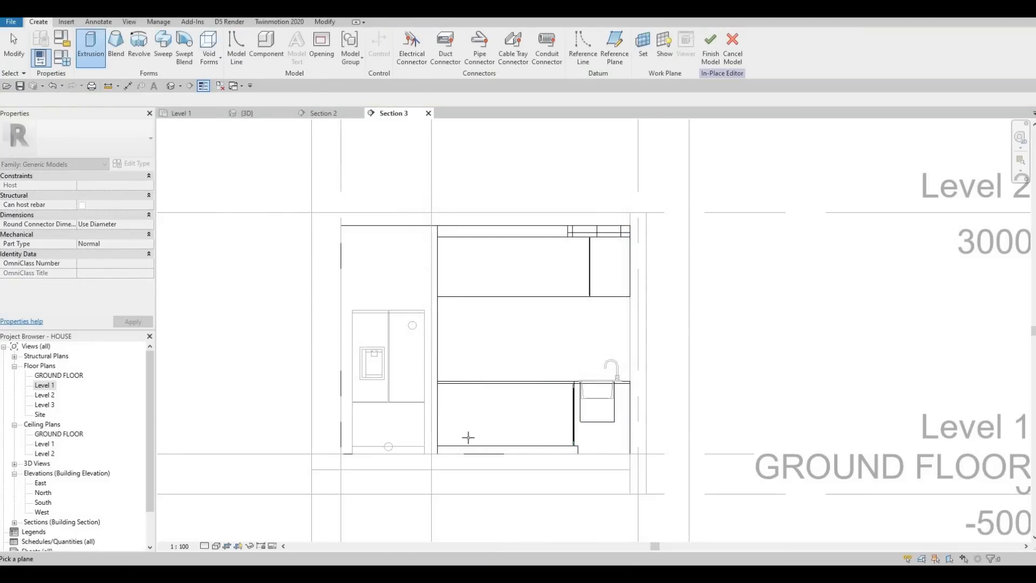
{"action": "left_click", "coordinate": [464, 457]}
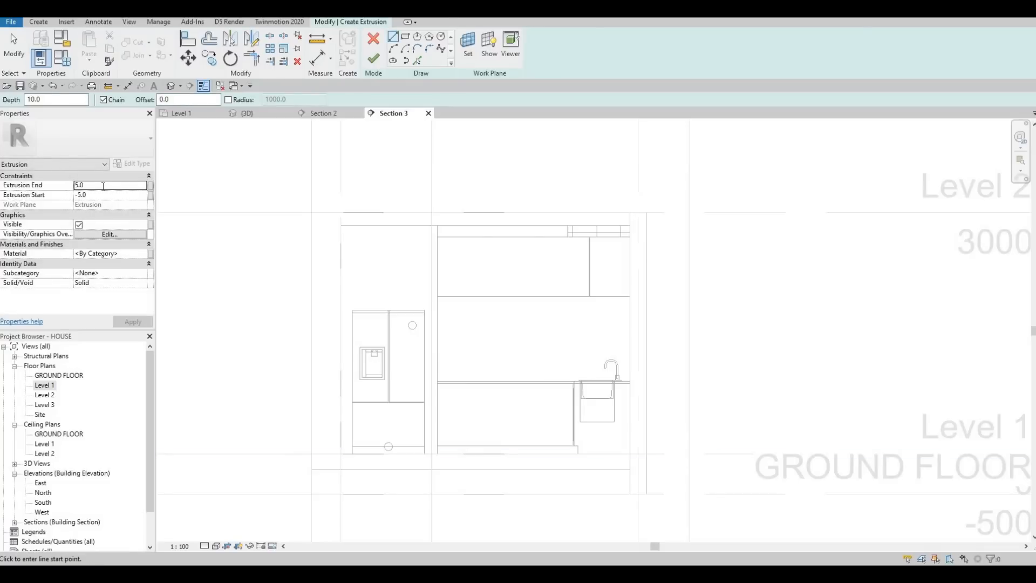
Step: Set the extrusion's end to 10 and start to 0, and assign the Glulam 36h material
{"action": "double_click", "coordinate": [103, 186]}
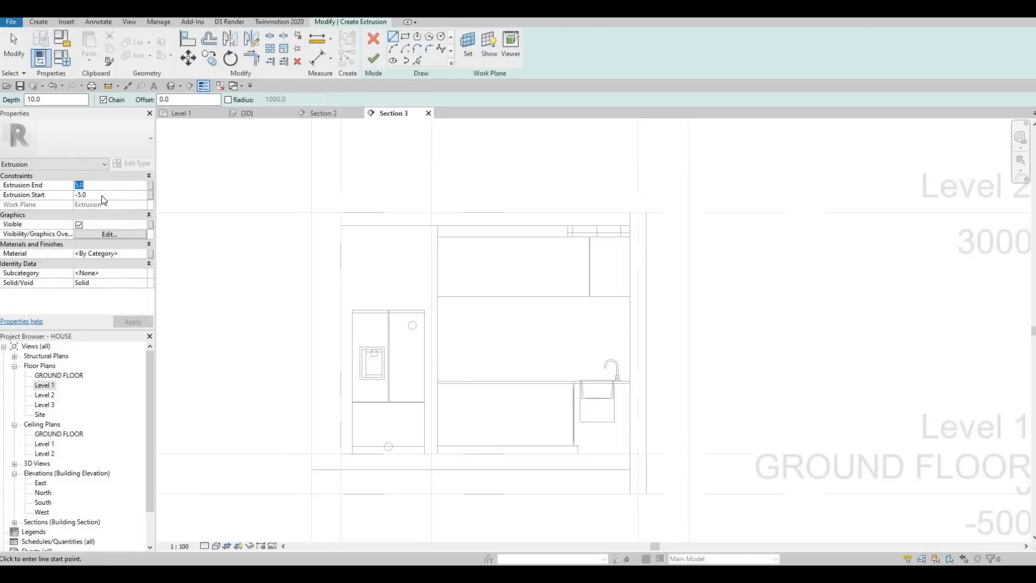
{"action": "type", "text": "10.0"}
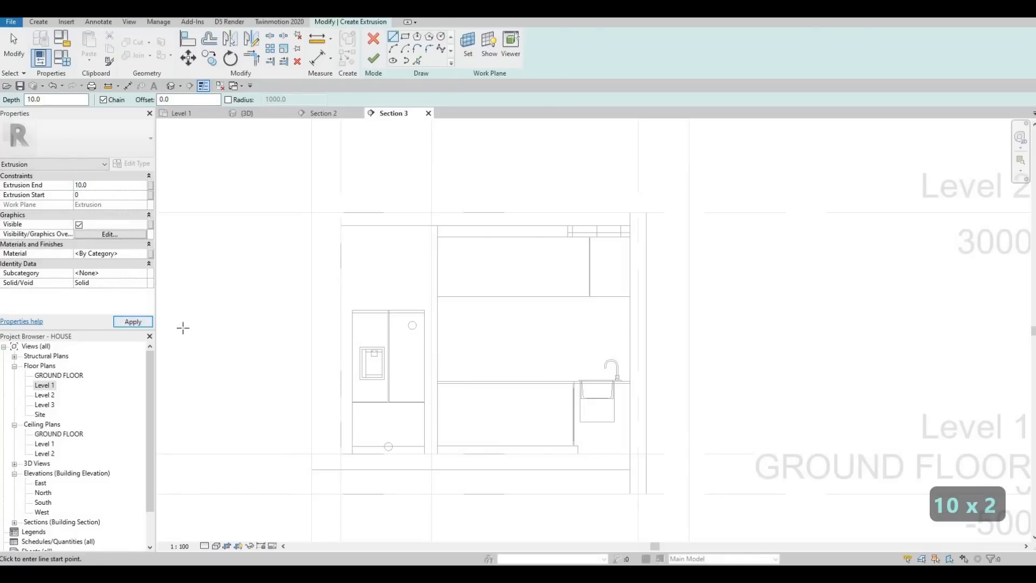
{"action": "left_click", "coordinate": [145, 255]}
{"action": "left_click", "coordinate": [143, 253]}
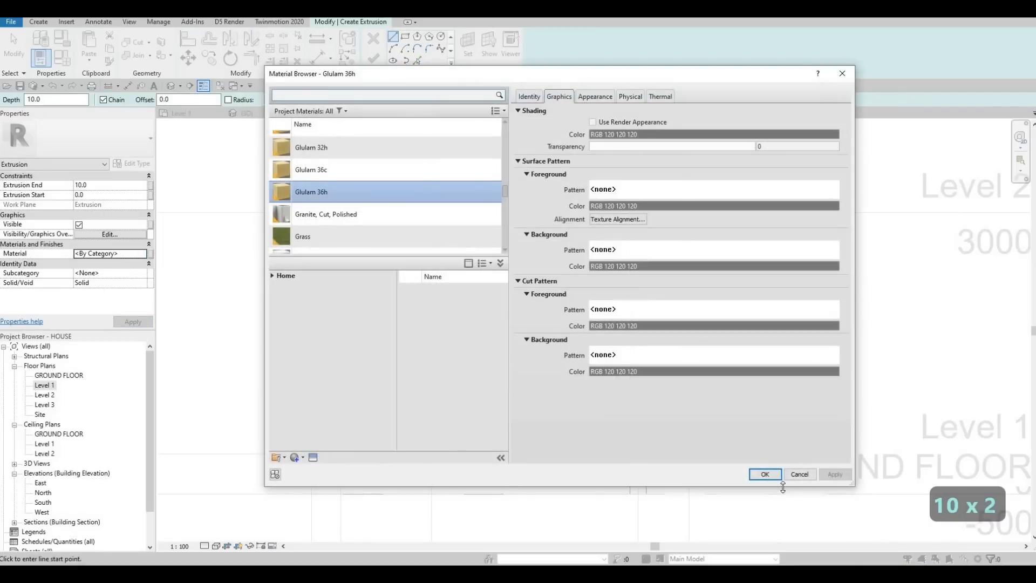
{"action": "key", "text": "Return"}
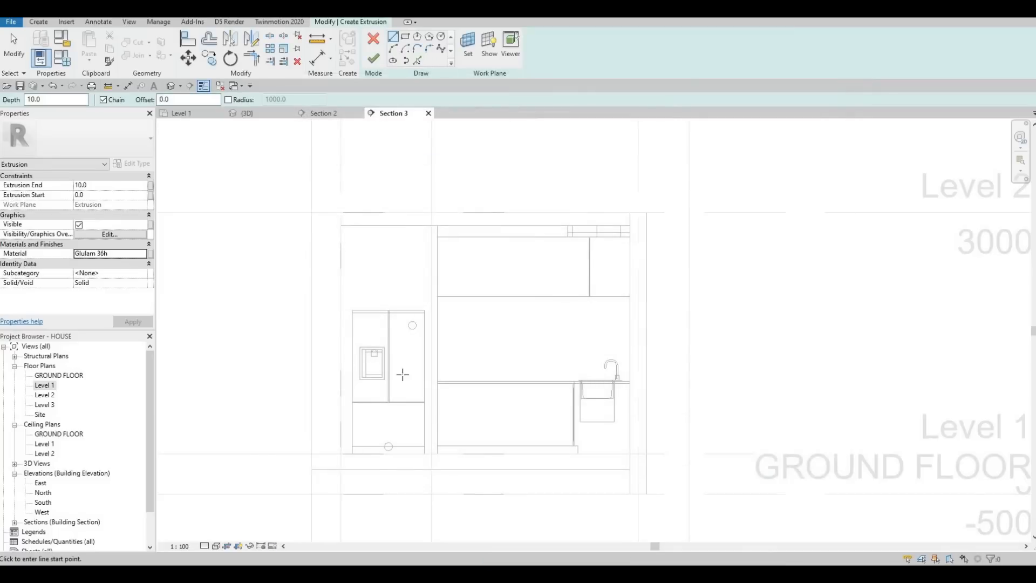
Step: Sketch a rectangle offset 10 inside the base cabinet front beside the fridge and finish the extrusion
{"action": "middle_click_drag", "start_coordinate": [549, 412], "coordinate": [532, 348]}
{"action": "scroll", "coordinate": [531, 349], "scroll_direction": "up", "scroll_amount": 2}
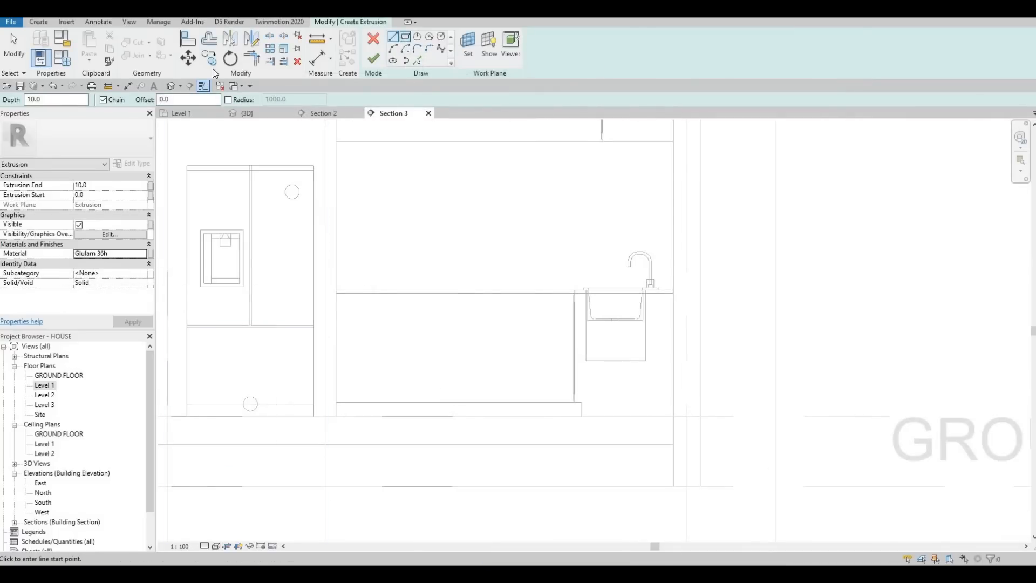
{"action": "left_click", "coordinate": [179, 99]}
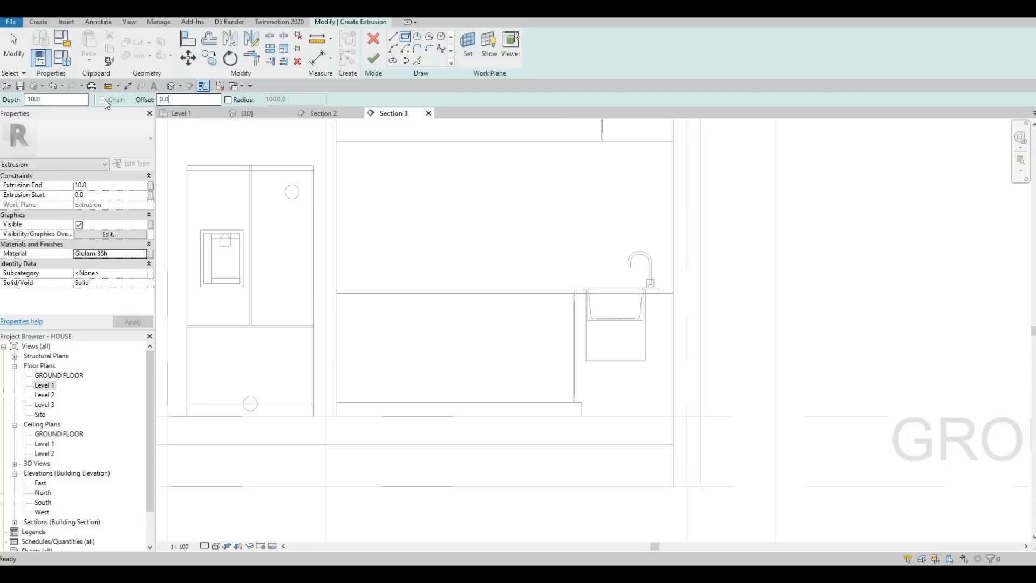
{"action": "double_click", "coordinate": [164, 99]}
{"action": "type", "text": "10"}
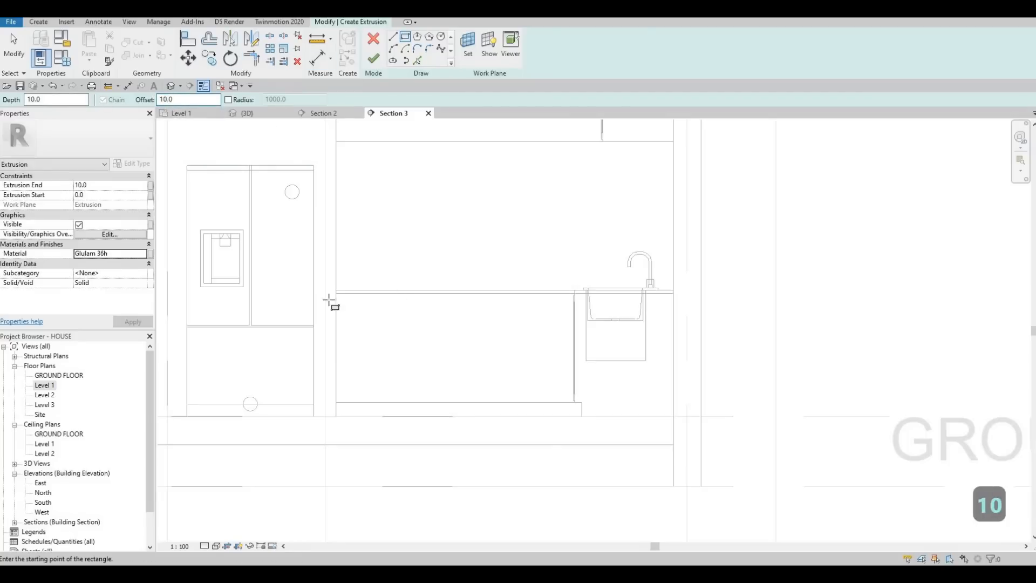
{"action": "scroll", "coordinate": [329, 300], "scroll_direction": "up", "scroll_amount": 3}
{"action": "left_click", "coordinate": [288, 250]}
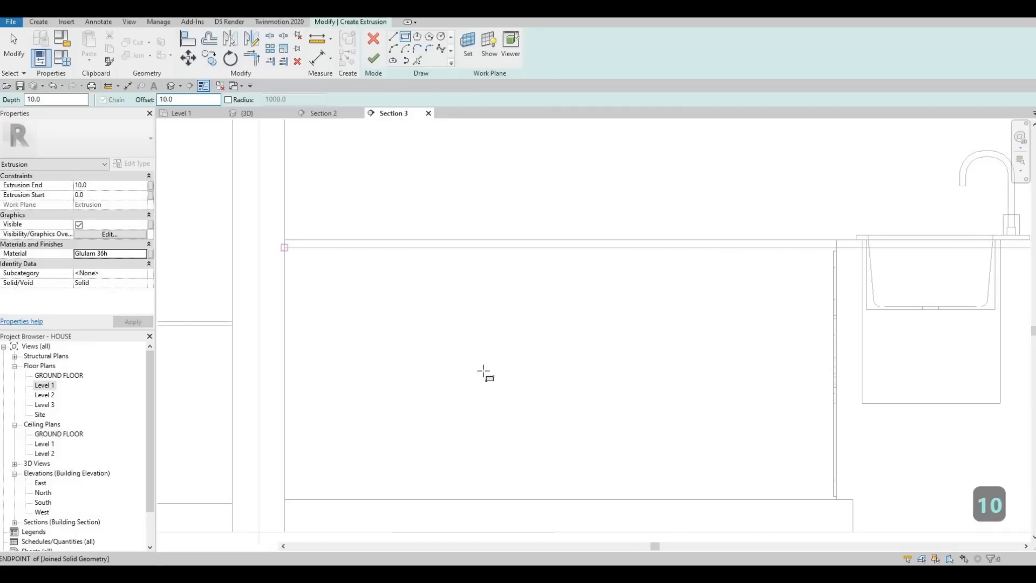
{"action": "scroll", "coordinate": [575, 393], "scroll_direction": "up", "scroll_amount": 1}
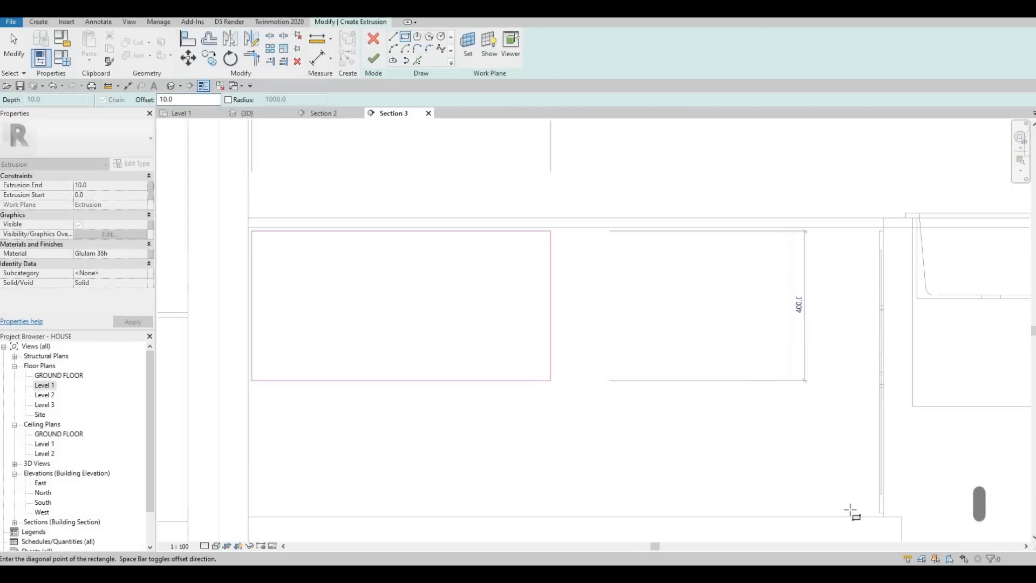
{"action": "left_click", "coordinate": [881, 515]}
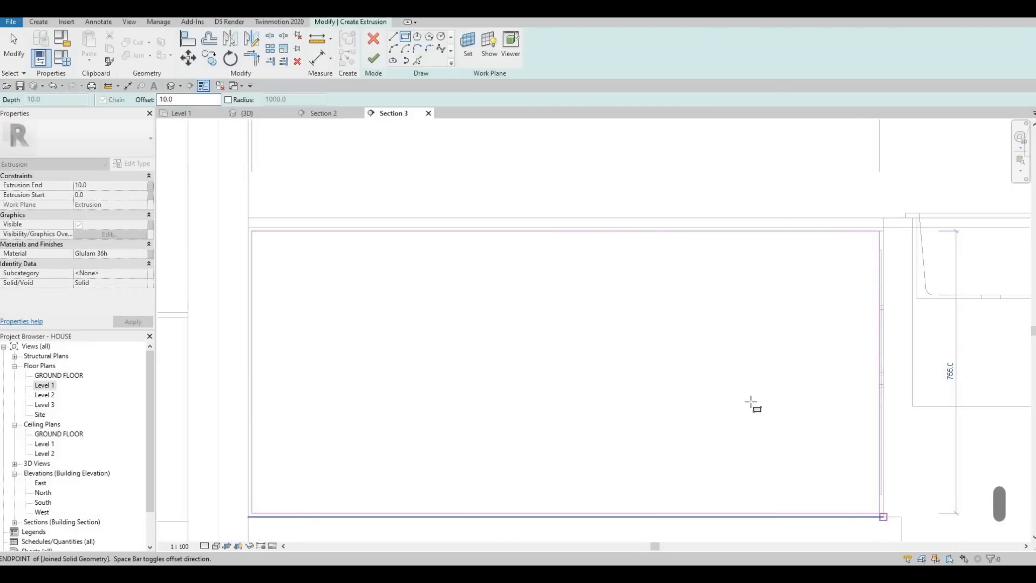
{"action": "scroll", "coordinate": [688, 357], "scroll_direction": "down", "scroll_amount": 3}
{"action": "middle_click_drag", "start_coordinate": [688, 358], "coordinate": [639, 296]}
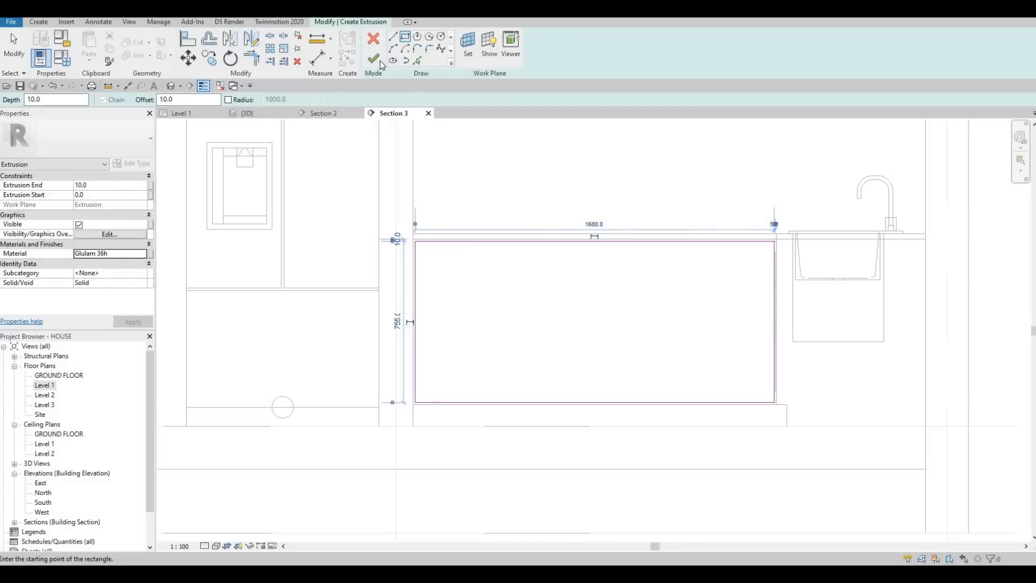
{"action": "left_click", "coordinate": [373, 59]}
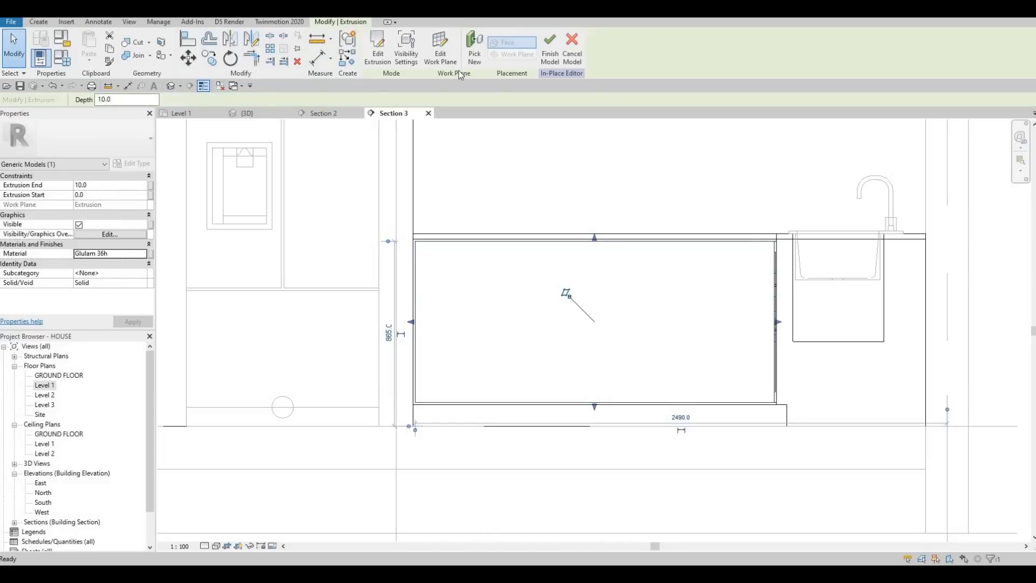
Step: Reopen the front panel's sketch and draw a vertical line about 580 from its left edge, plus another about 20 left of it
{"action": "left_click", "coordinate": [378, 51]}
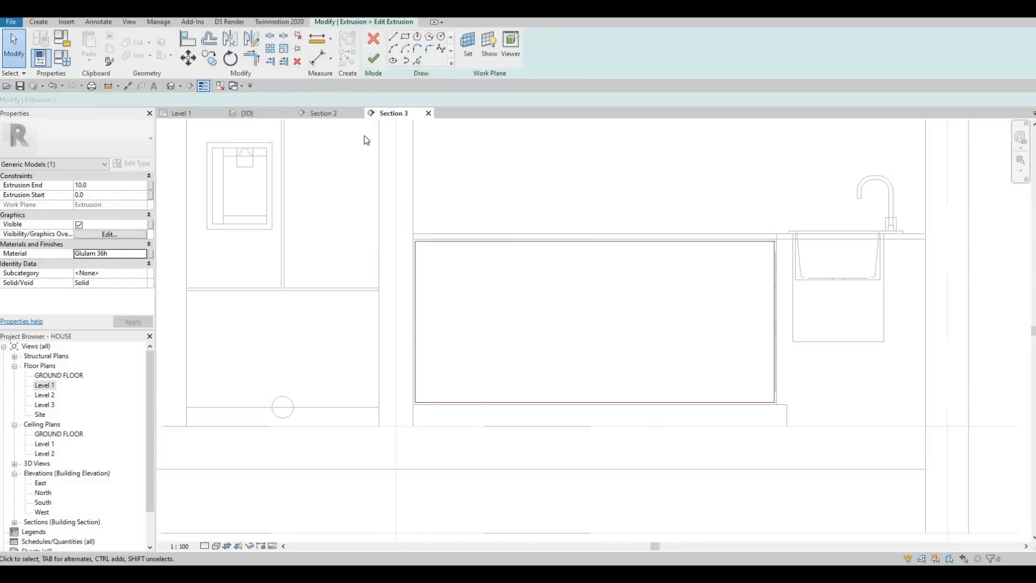
{"action": "left_click", "coordinate": [393, 37]}
{"action": "left_click", "coordinate": [539, 244]}
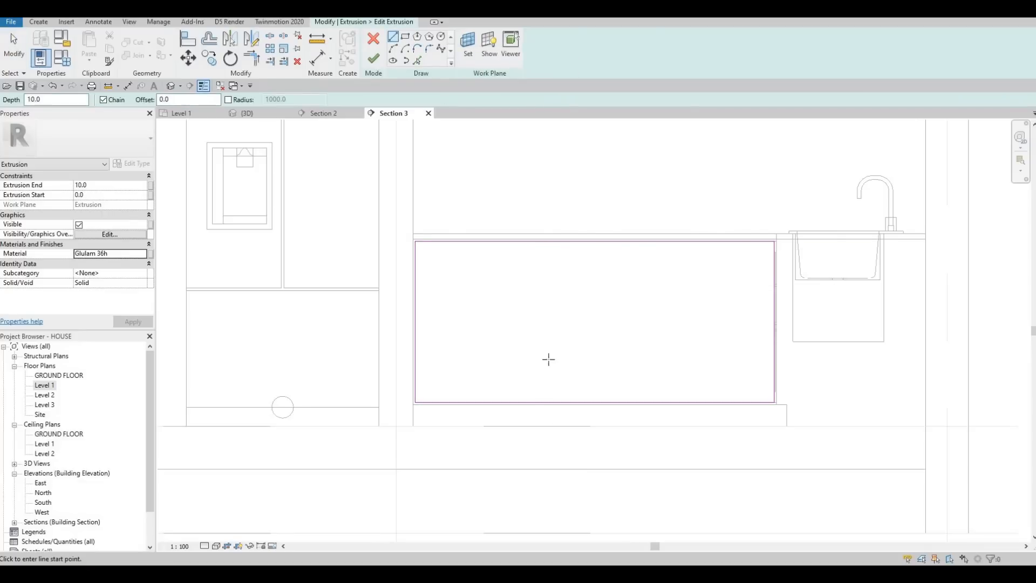
{"action": "left_click", "coordinate": [538, 402]}
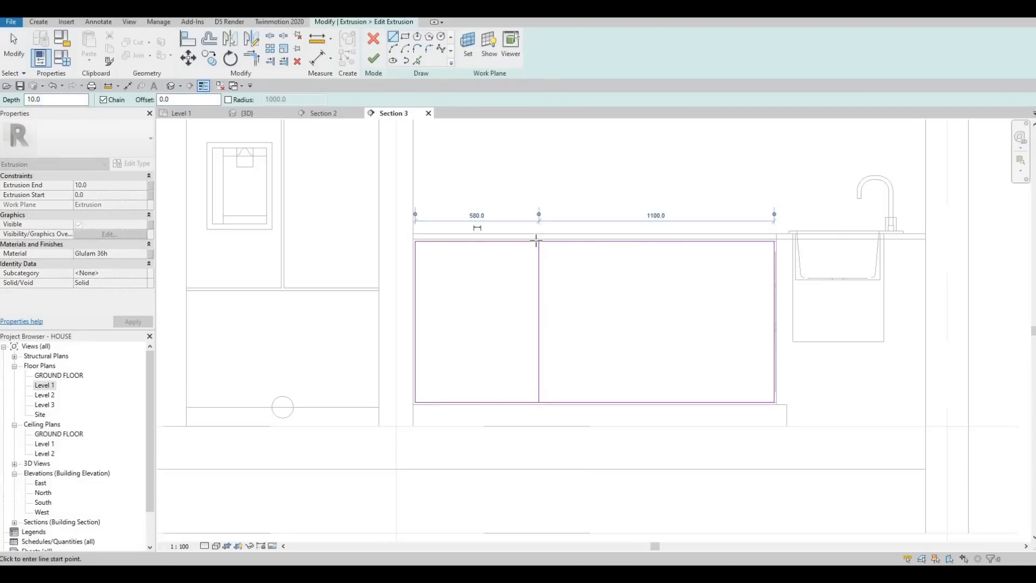
{"action": "key", "text": "Escape"}
{"action": "left_click", "coordinate": [534, 402]}
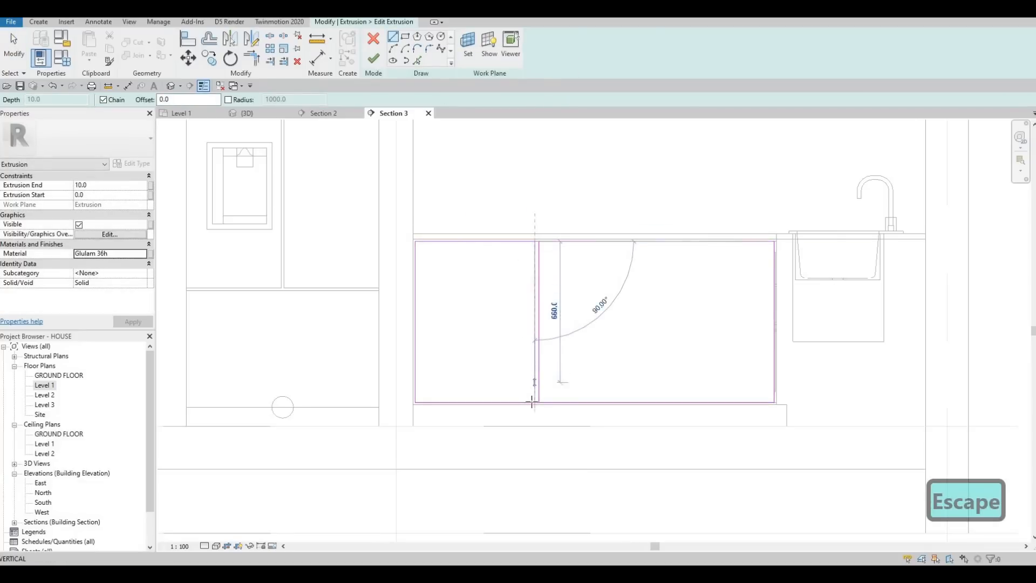
{"action": "left_click", "coordinate": [535, 241]}
{"action": "key", "text": "Escape"}
{"action": "key", "text": "Escape"}
{"action": "key", "text": "Escape"}
Step: Set the gap between the two vertical divider lines to 10
{"action": "scroll", "coordinate": [537, 226], "scroll_direction": "up", "scroll_amount": 4}
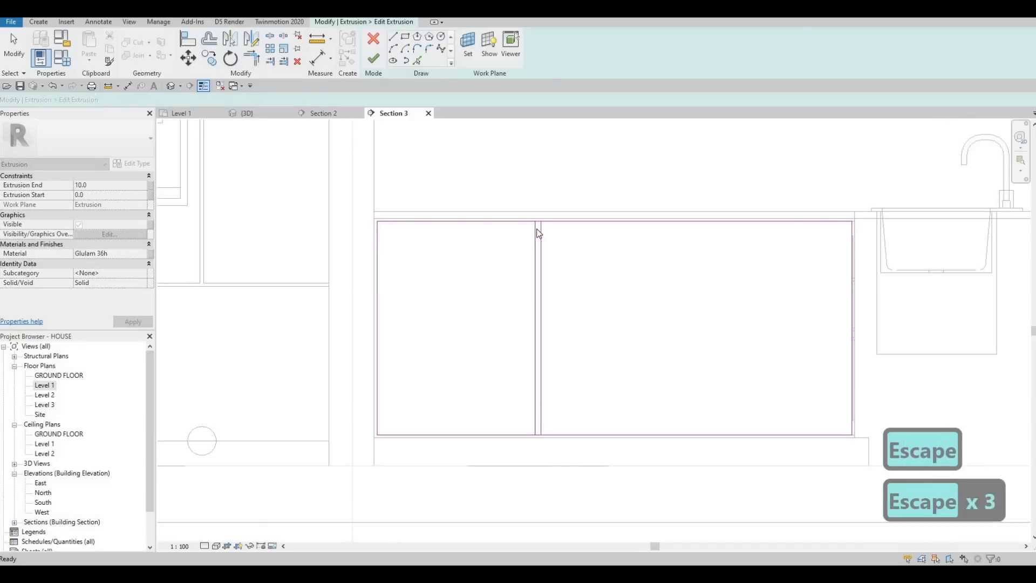
{"action": "left_click", "coordinate": [542, 195]}
{"action": "left_click", "coordinate": [539, 191]}
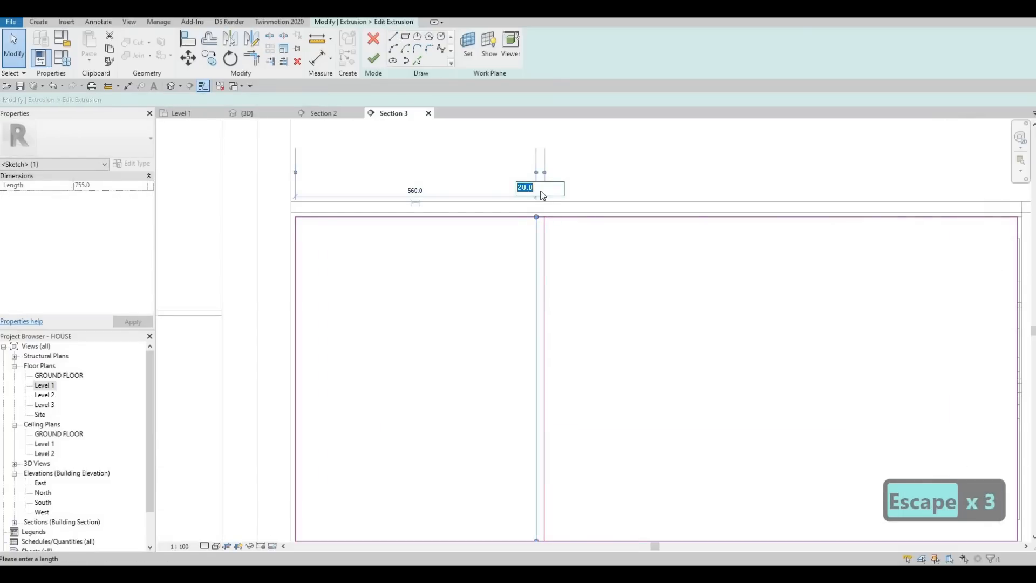
{"action": "type", "text": "10"}
{"action": "key", "text": "Return"}
{"action": "key", "text": "Escape"}
Step: Copy the pair of vertical divider lines twice to the right, placing two more pairs along the front panel
{"action": "key", "text": "Escape"}
{"action": "scroll", "coordinate": [594, 326], "scroll_direction": "down", "scroll_amount": 1}
{"action": "middle_click_drag", "start_coordinate": [505, 284], "coordinate": [452, 209]}
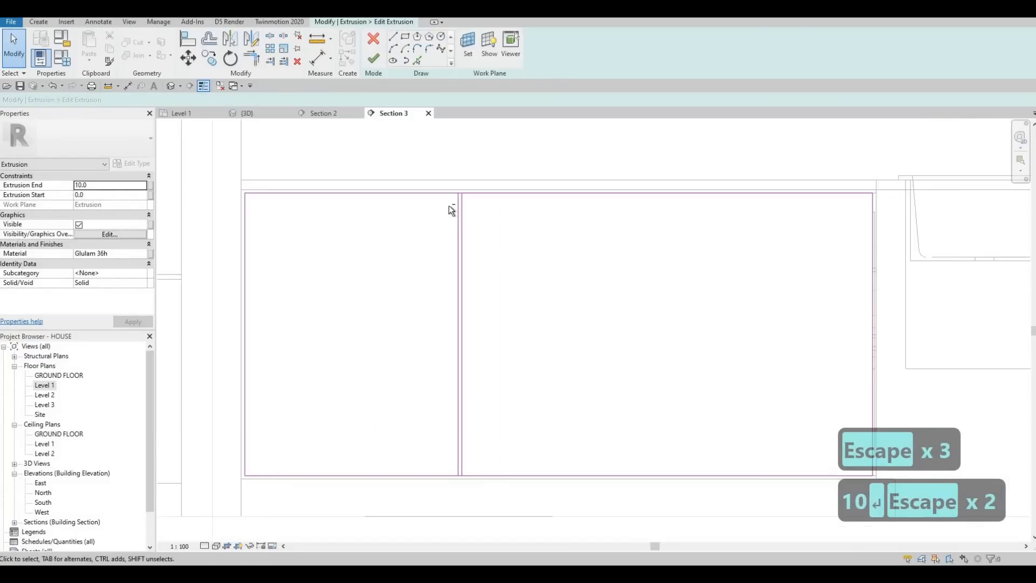
{"action": "key", "text": "Escape"}
{"action": "scroll", "coordinate": [505, 282], "scroll_direction": "down", "scroll_amount": 2}
{"action": "mouse_move", "coordinate": [436, 195]}
{"action": "left_mouse_down"}
{"action": "mouse_move", "coordinate": [487, 478]}
{"action": "mouse_move", "coordinate": [510, 477]}
{"action": "left_mouse_up"}
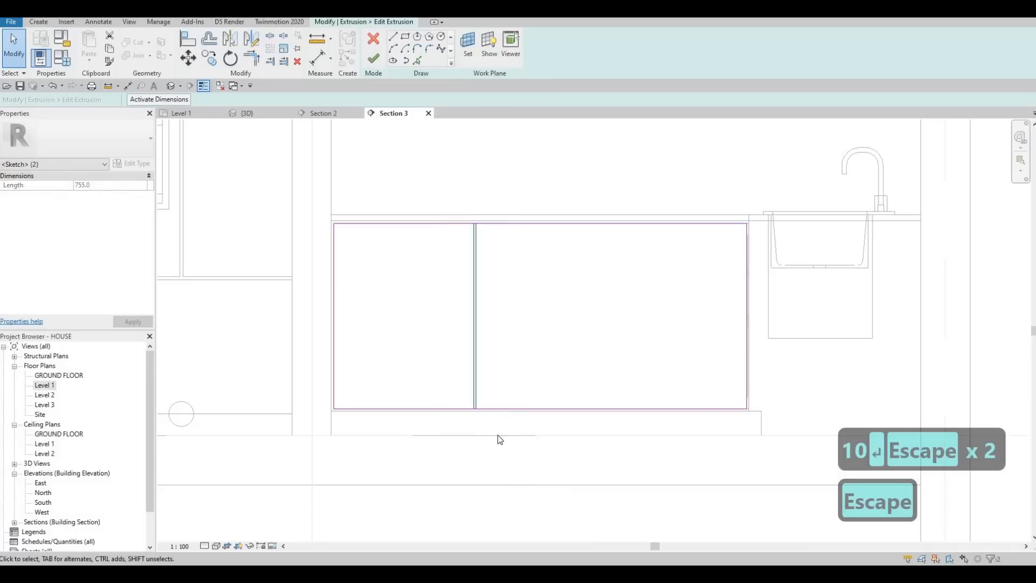
{"action": "key", "text": "c"}
{"action": "key", "text": "o"}
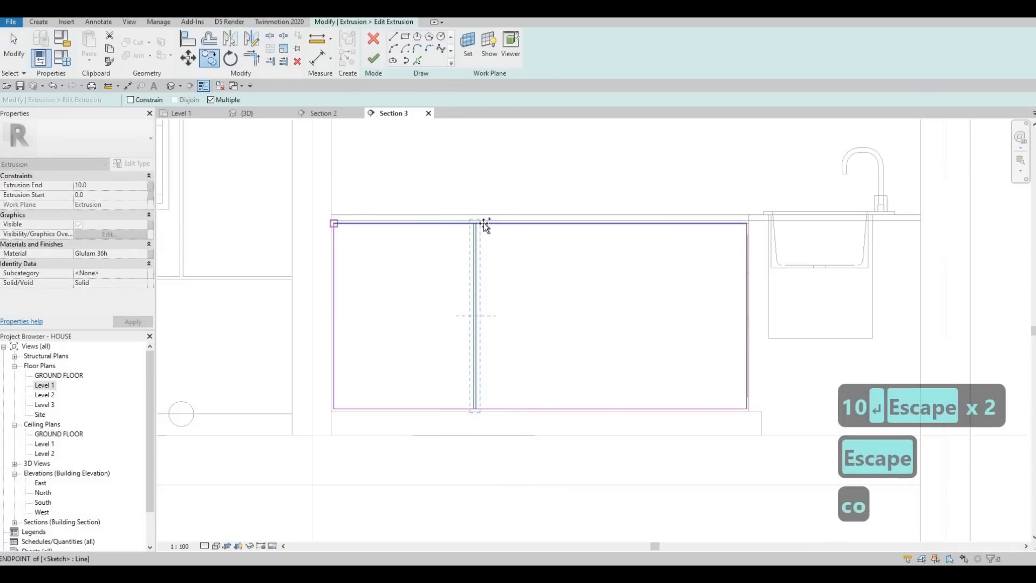
{"action": "left_click", "coordinate": [476, 224]}
{"action": "left_click", "coordinate": [615, 227]}
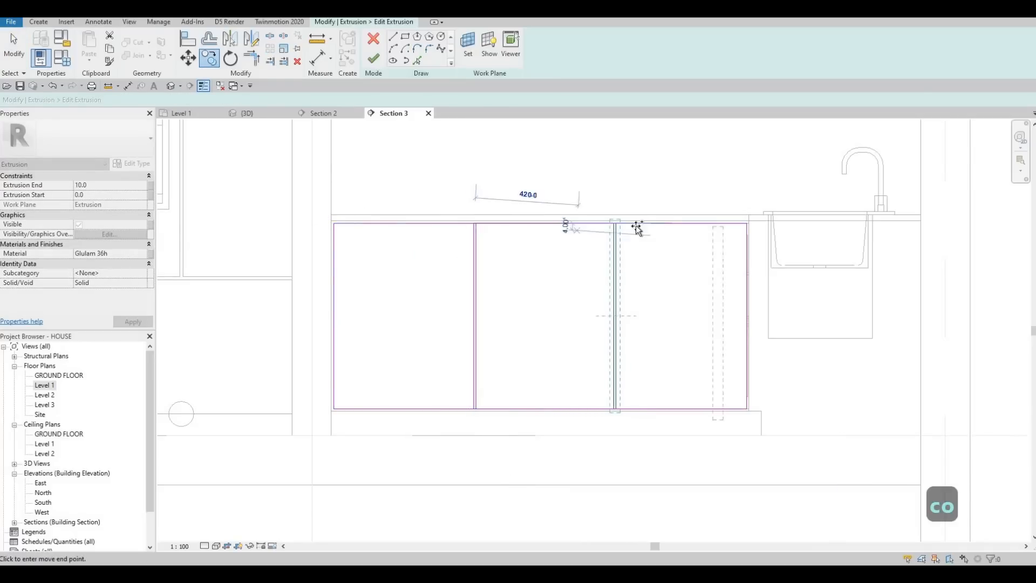
{"action": "scroll", "coordinate": [615, 225], "scroll_direction": "up", "scroll_amount": 2}
{"action": "left_click", "coordinate": [607, 225]}
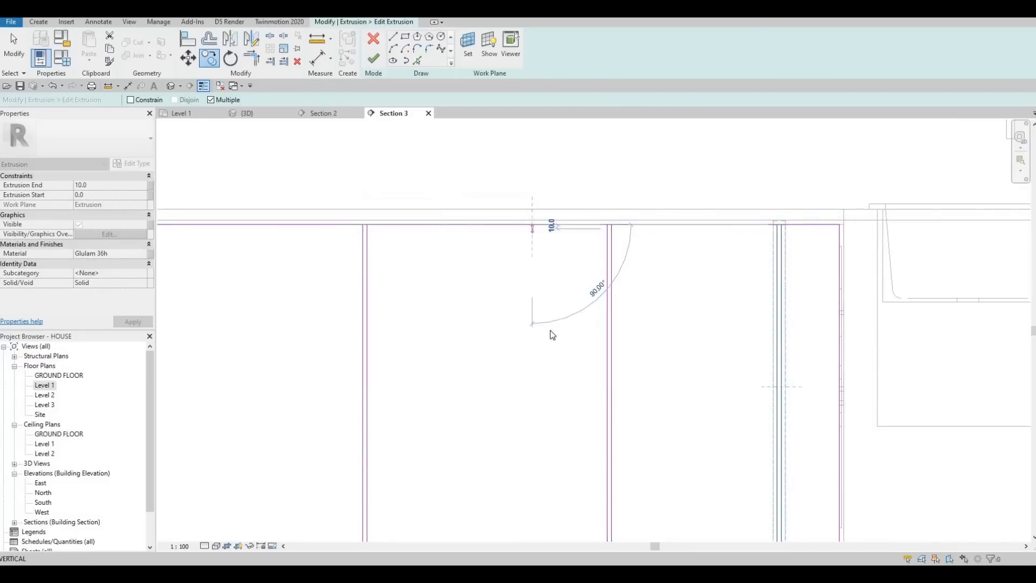
{"action": "key", "text": "Escape"}
{"action": "scroll", "coordinate": [518, 227], "scroll_direction": "down", "scroll_amount": 2}
{"action": "key", "text": "Escape"}
{"action": "key", "text": "Escape"}
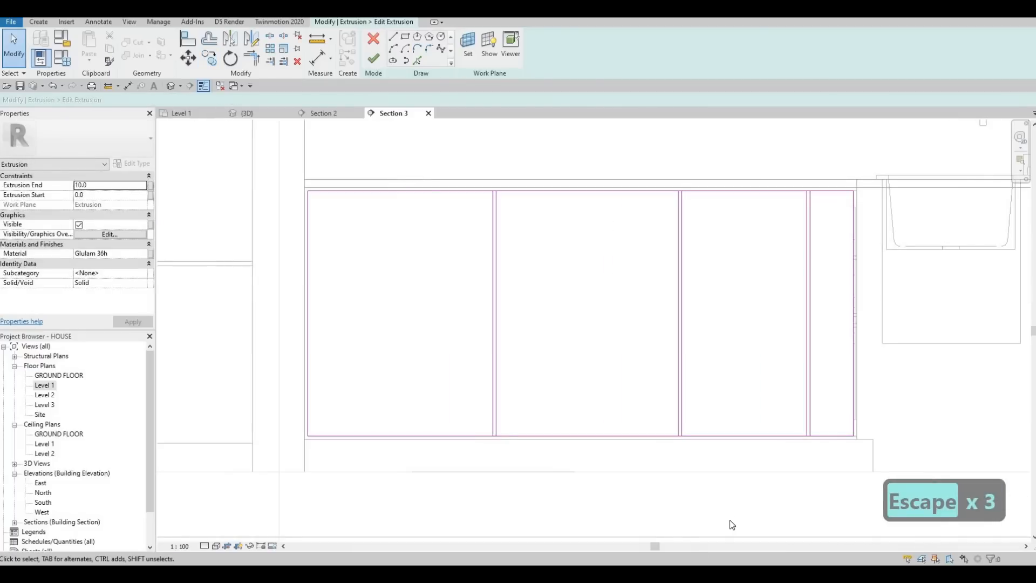
Step: Nudge the first two divider pairs to the left together, leaving the pair nearest the sink in place
{"action": "left_click_drag", "start_coordinate": [406, 161], "coordinate": [733, 512]}
{"action": "key", "text": "Left"}
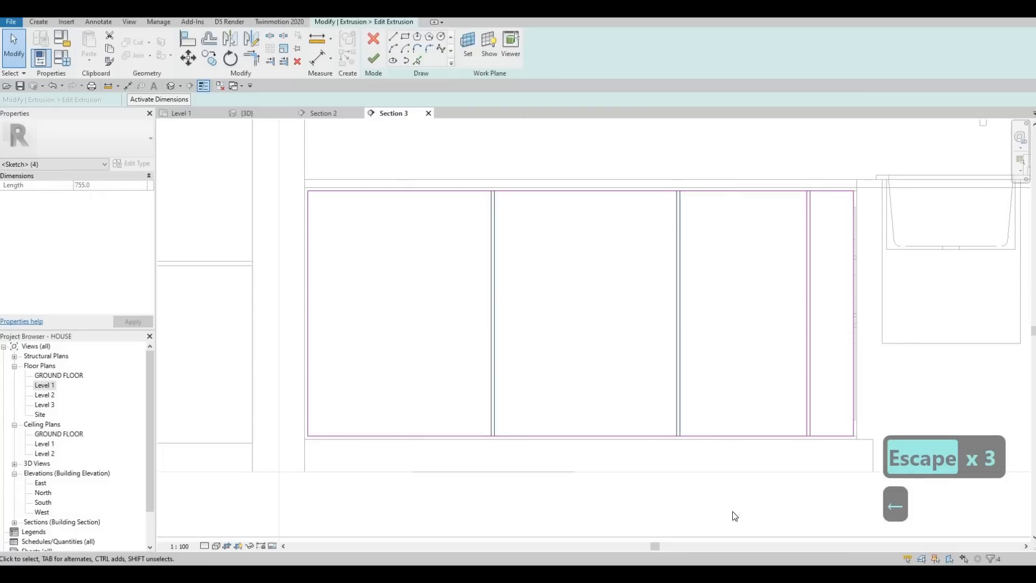
{"action": "key", "text": "Left"}
{"action": "key", "text": "Left"}
{"action": "key", "text": "Left"}
{"action": "key", "text": "Left"}
{"action": "key", "text": "Left"}
{"action": "key", "text": "Left"}
{"action": "key", "text": "Left"}
{"action": "key", "text": "Left"}
{"action": "key", "text": "Left"}
{"action": "key", "text": "Left"}
{"action": "key", "text": "Left"}
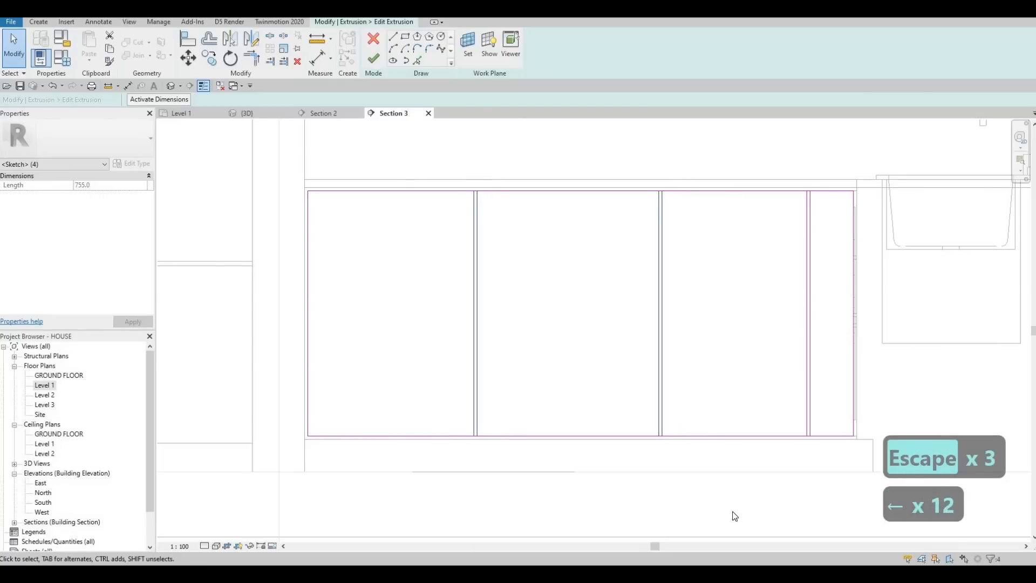
{"action": "key", "text": "Left"}
{"action": "key", "text": "Escape"}
{"action": "key", "text": "Escape"}
{"action": "key", "text": "Escape"}
{"action": "key", "text": "Escape"}
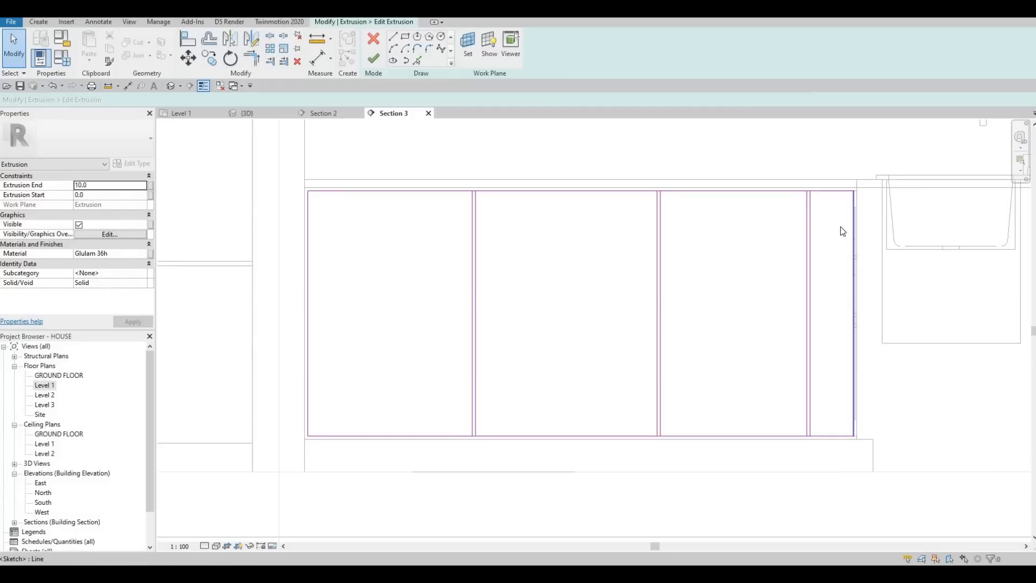
{"action": "key", "text": "Escape"}
{"action": "key", "text": "Escape"}
{"action": "key", "text": "Escape"}
{"action": "scroll", "coordinate": [795, 261], "scroll_direction": "down", "scroll_amount": 1}
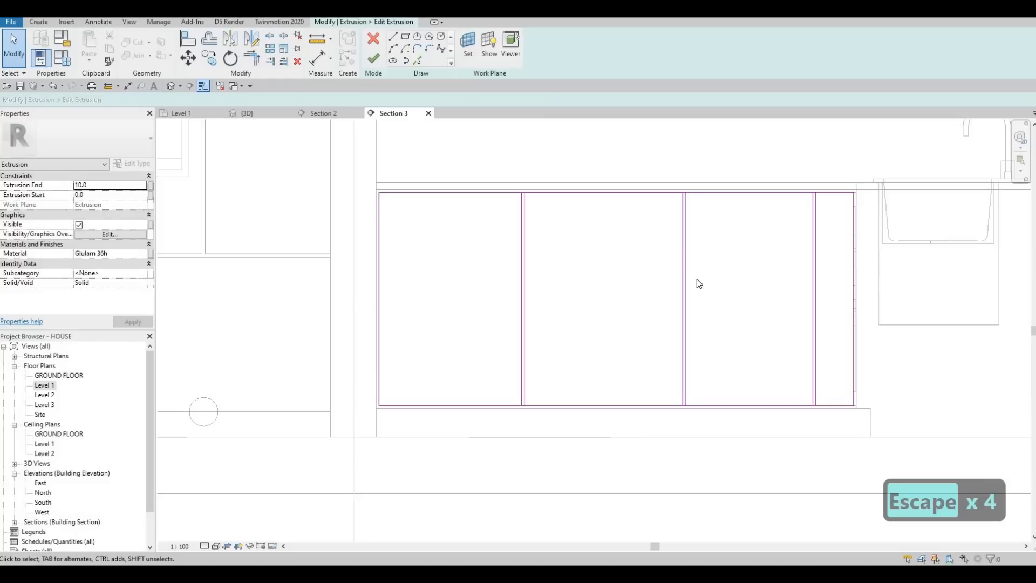
{"action": "key", "text": "Escape"}
{"action": "key", "text": "Escape"}
{"action": "key", "text": "Escape"}
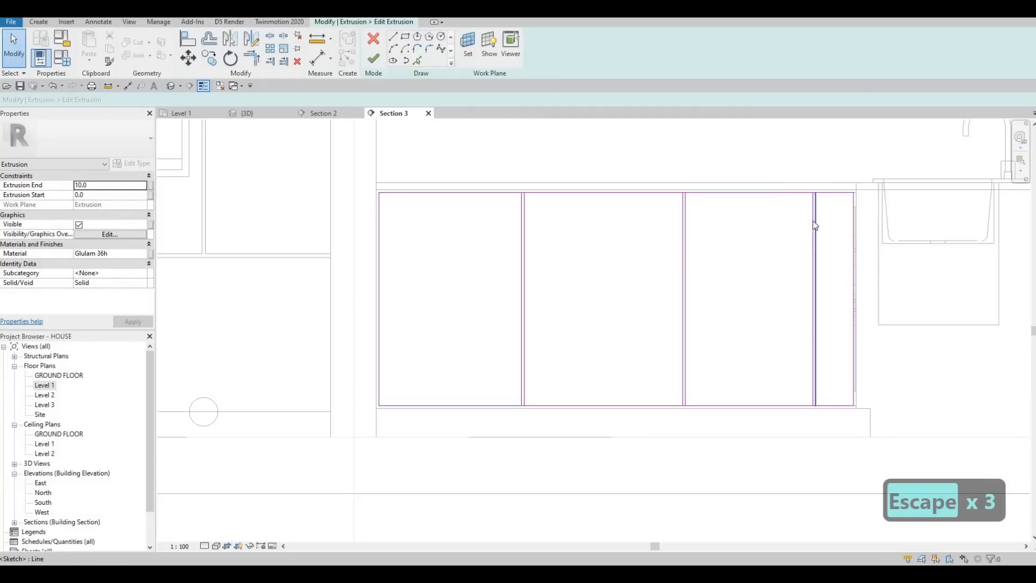
{"action": "key", "text": "Escape"}
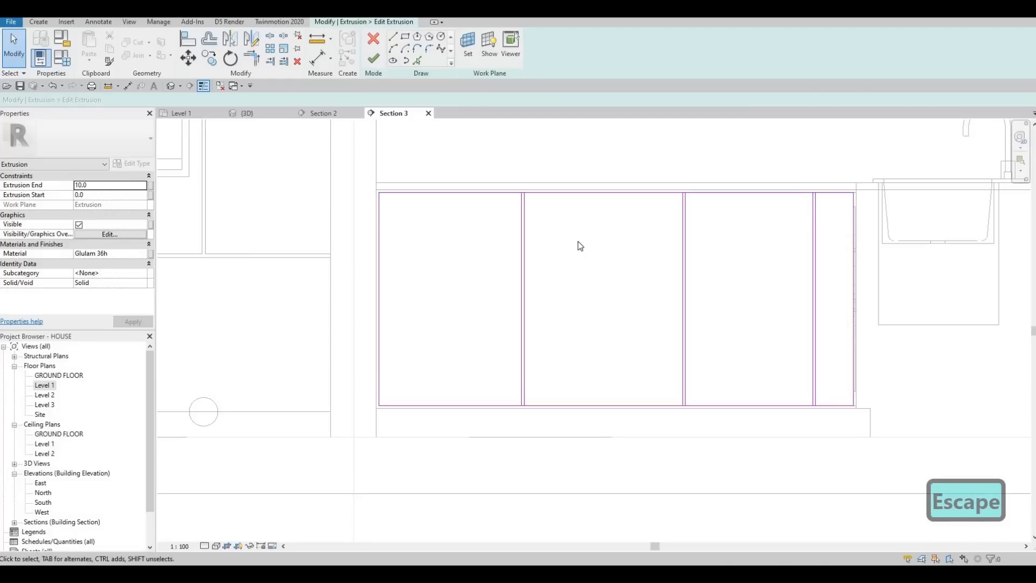
Step: Split the panel sketch's top edge at each of the three divider pairs
{"action": "key", "text": "Escape"}
{"action": "key", "text": "Escape"}
{"action": "key", "text": "s"}
{"action": "key", "text": "l"}
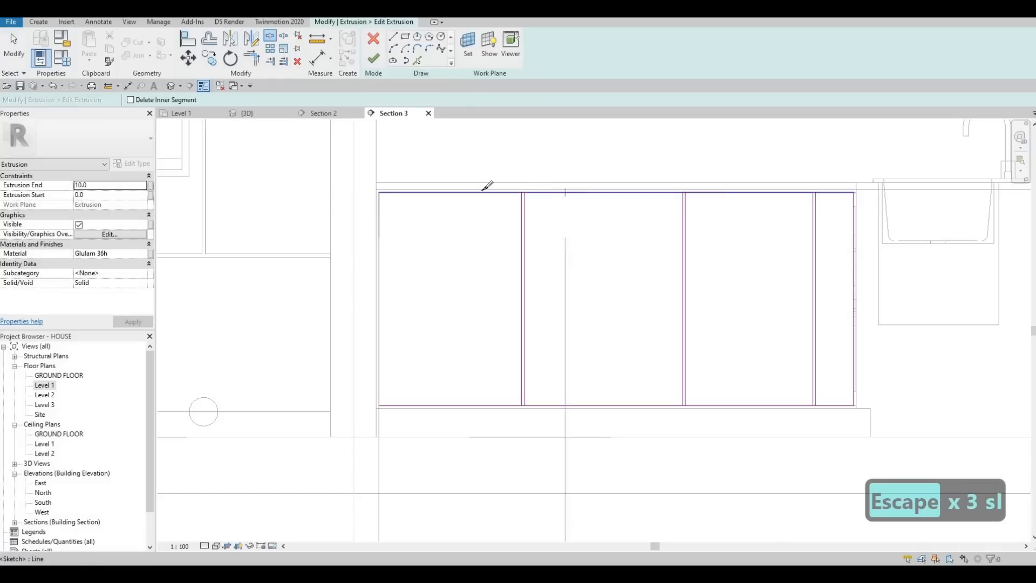
{"action": "scroll", "coordinate": [486, 185], "scroll_direction": "up", "scroll_amount": 3}
{"action": "left_click", "coordinate": [489, 192]}
{"action": "left_click", "coordinate": [771, 192]}
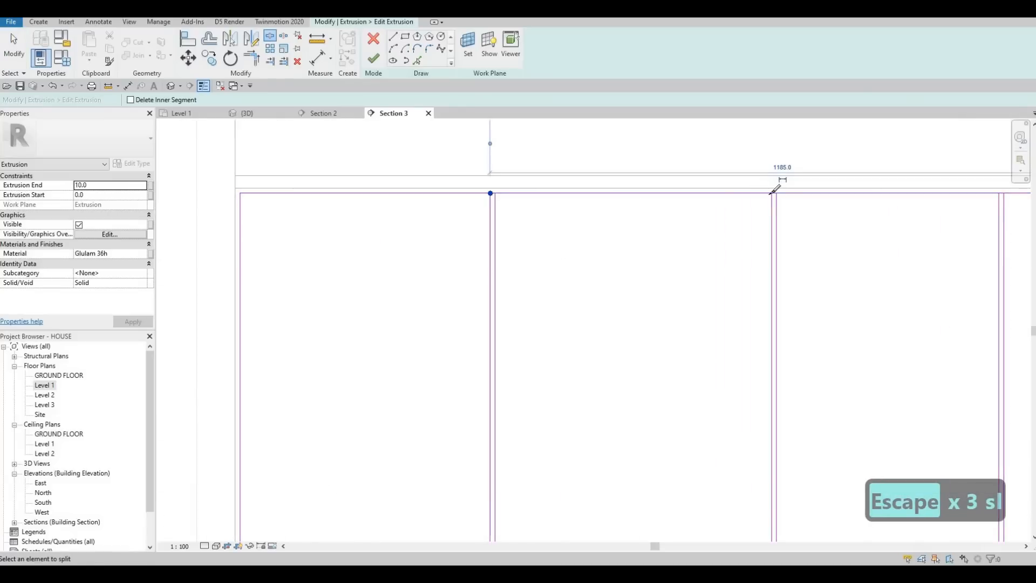
{"action": "middle_click_drag", "start_coordinate": [858, 206], "coordinate": [737, 219]}
{"action": "left_click", "coordinate": [771, 193]}
{"action": "scroll", "coordinate": [814, 194], "scroll_direction": "up", "scroll_amount": 2}
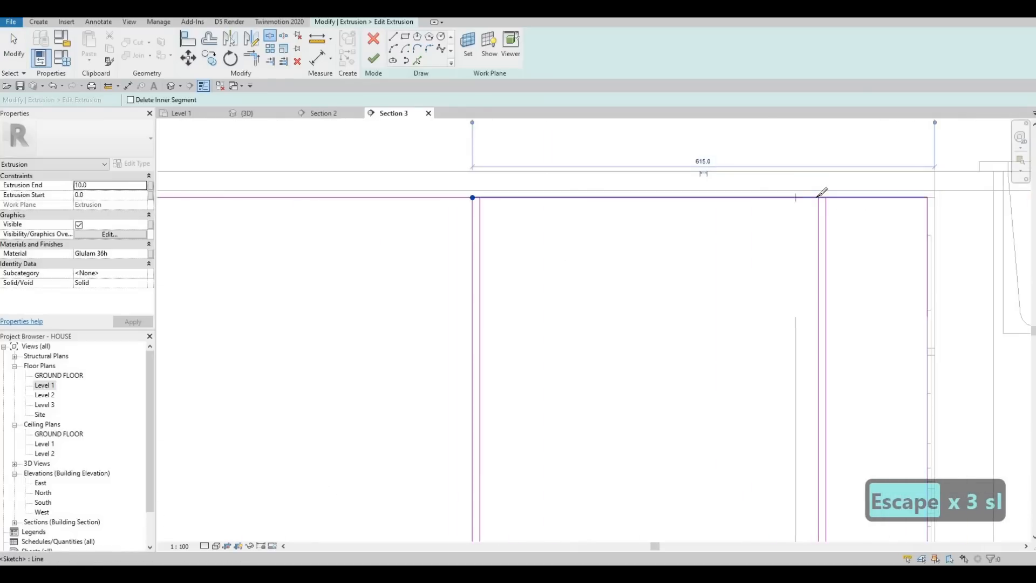
{"action": "left_click", "coordinate": [817, 198]}
Step: Split the panel sketch's bottom edge at each of the three divider pairs
{"action": "scroll", "coordinate": [769, 216], "scroll_direction": "down", "scroll_amount": 2}
{"action": "middle_click_drag", "start_coordinate": [812, 521], "coordinate": [825, 435]}
{"action": "scroll", "coordinate": [825, 435], "scroll_direction": "up", "scroll_amount": 2}
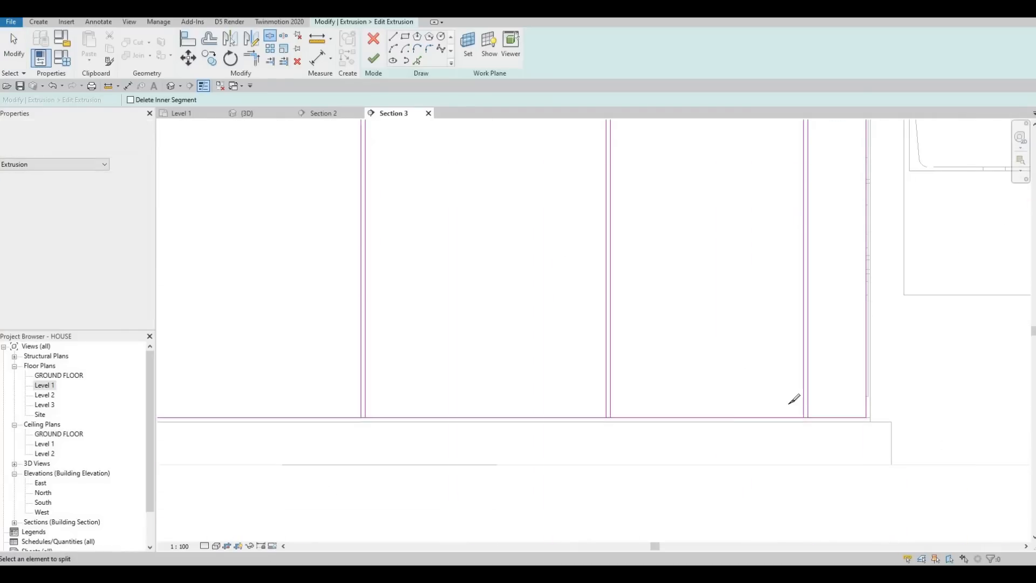
{"action": "left_click", "coordinate": [784, 398]}
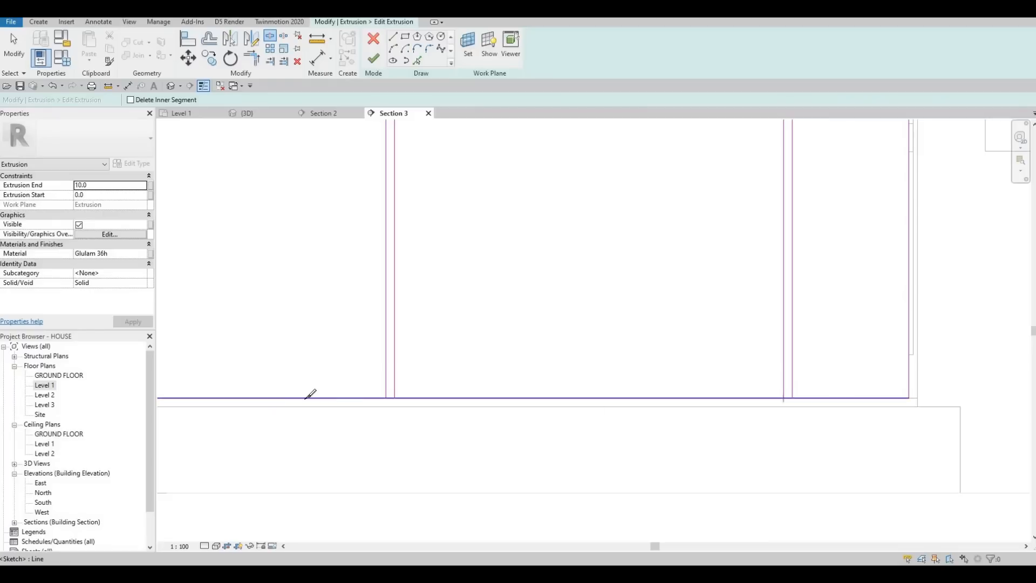
{"action": "left_click", "coordinate": [386, 398]}
{"action": "middle_click_drag", "start_coordinate": [318, 402], "coordinate": [691, 381]}
{"action": "scroll", "coordinate": [532, 370], "scroll_direction": "down", "scroll_amount": 1}
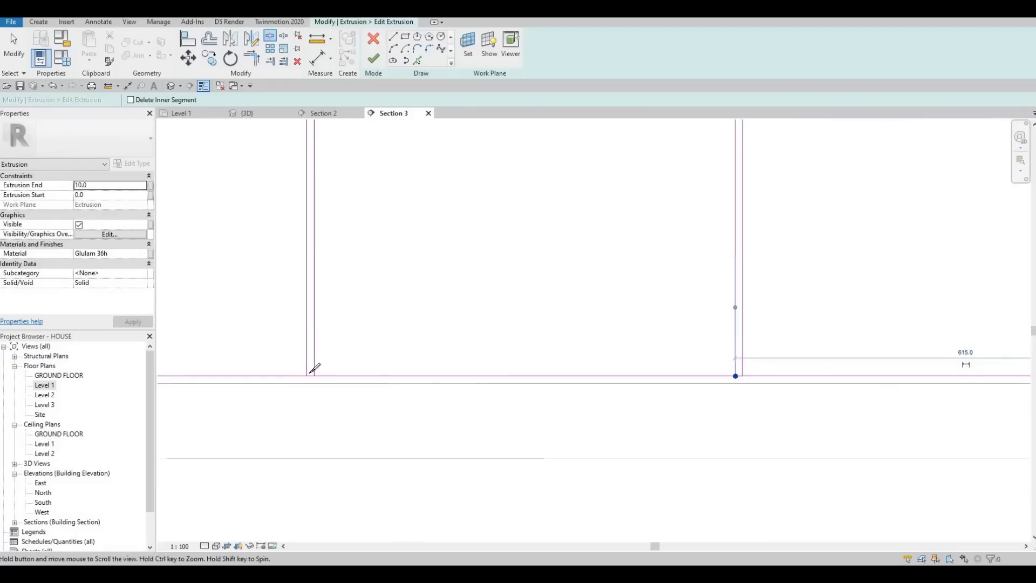
{"action": "scroll", "coordinate": [372, 393], "scroll_direction": "down", "scroll_amount": 3}
{"action": "key", "text": "Escape"}
{"action": "key", "text": "Escape"}
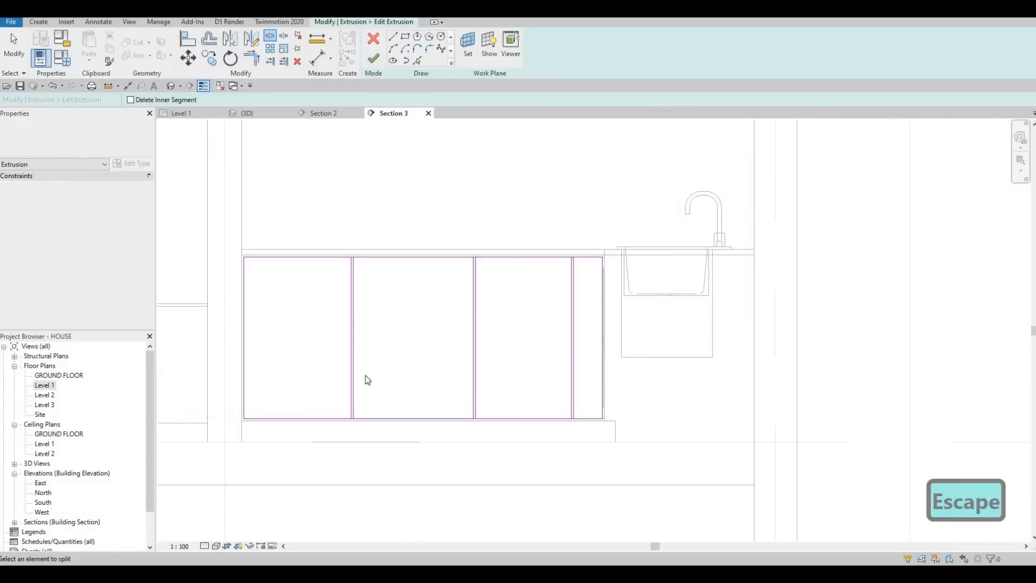
Step: Trim the edges and divider lines into four separate closed rectangles and finish the extrusion sketch
{"action": "key", "text": "t"}
{"action": "key", "text": "r"}
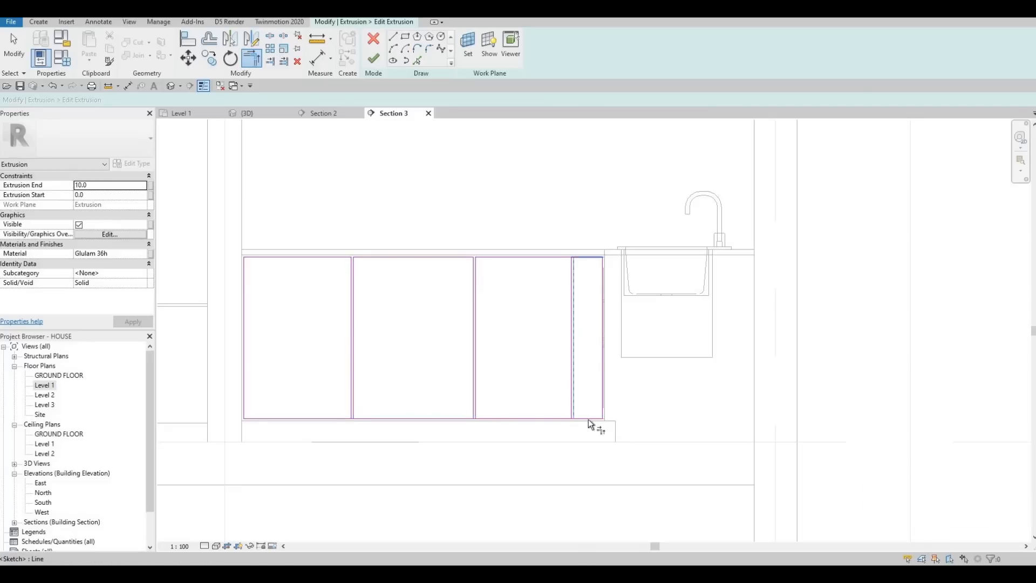
{"action": "left_click", "coordinate": [566, 418]}
{"action": "scroll", "coordinate": [567, 417], "scroll_direction": "up", "scroll_amount": 2}
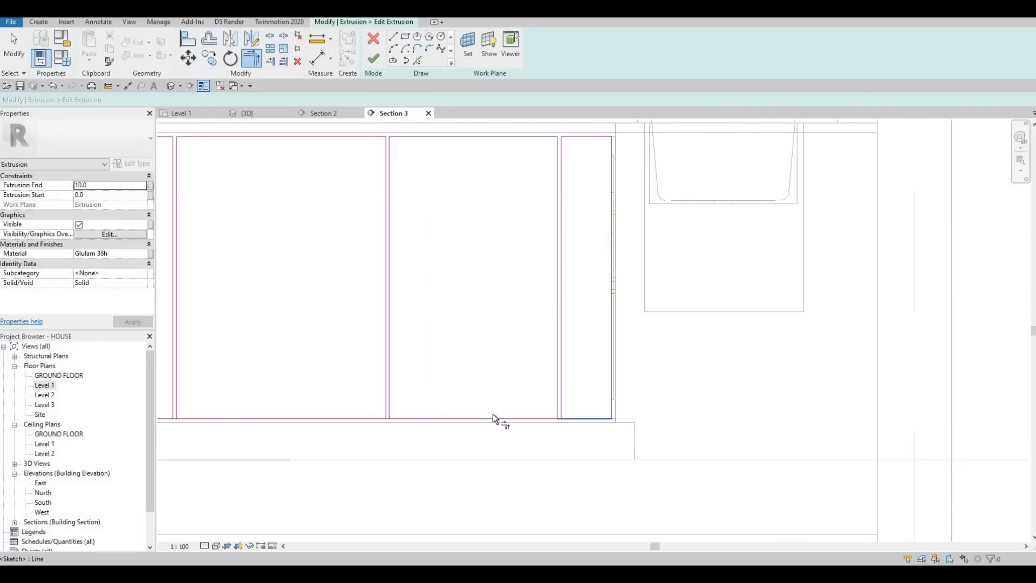
{"action": "left_click", "coordinate": [390, 400]}
{"action": "middle_click_drag", "start_coordinate": [216, 419], "coordinate": [460, 393]}
{"action": "left_click", "coordinate": [446, 391]}
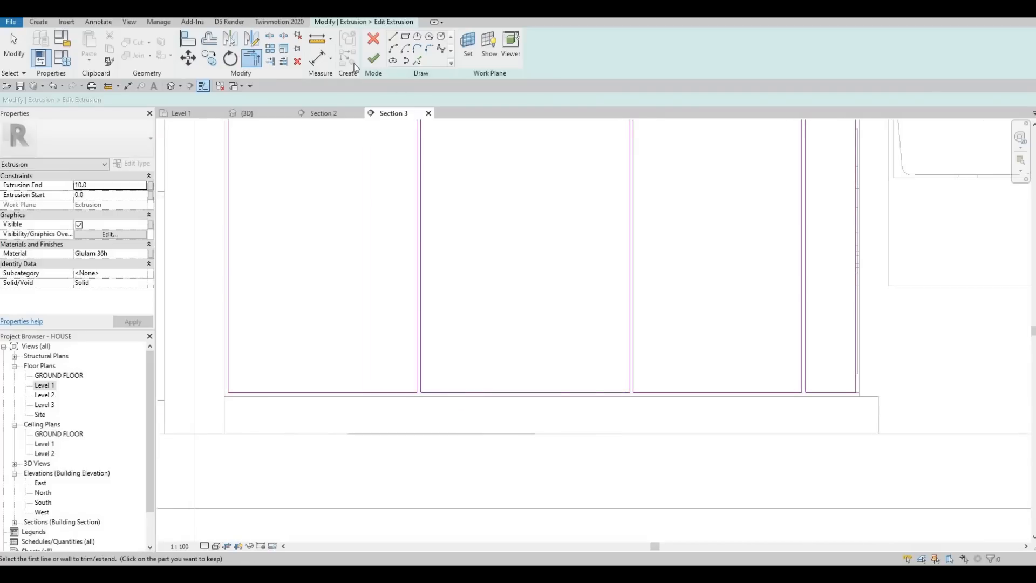
{"action": "left_click", "coordinate": [373, 58]}
{"action": "key", "text": "Escape"}
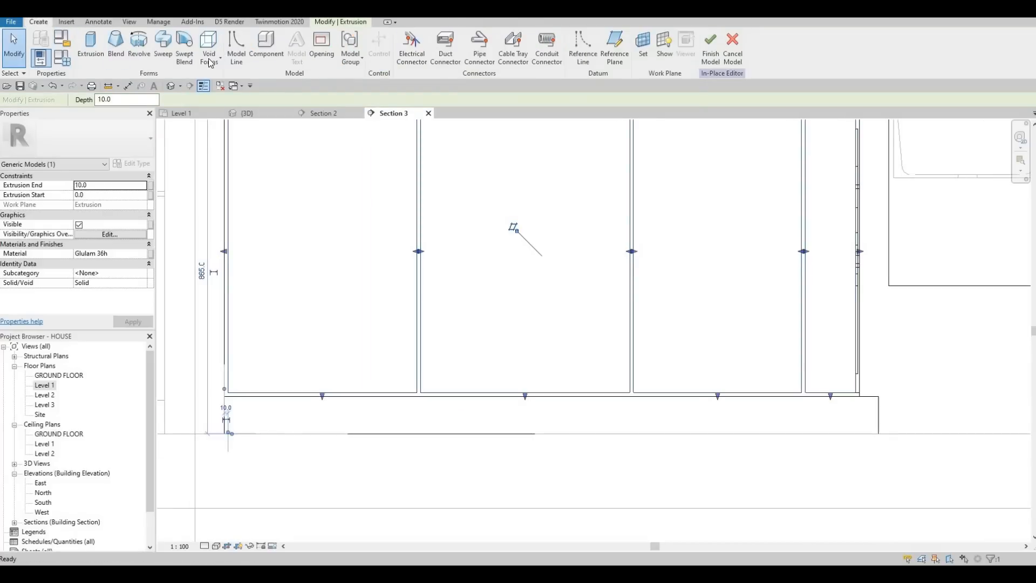
Step: Start a void extrusion on the front panel's face with extrusion end 5 and start -5
{"action": "left_click", "coordinate": [209, 50]}
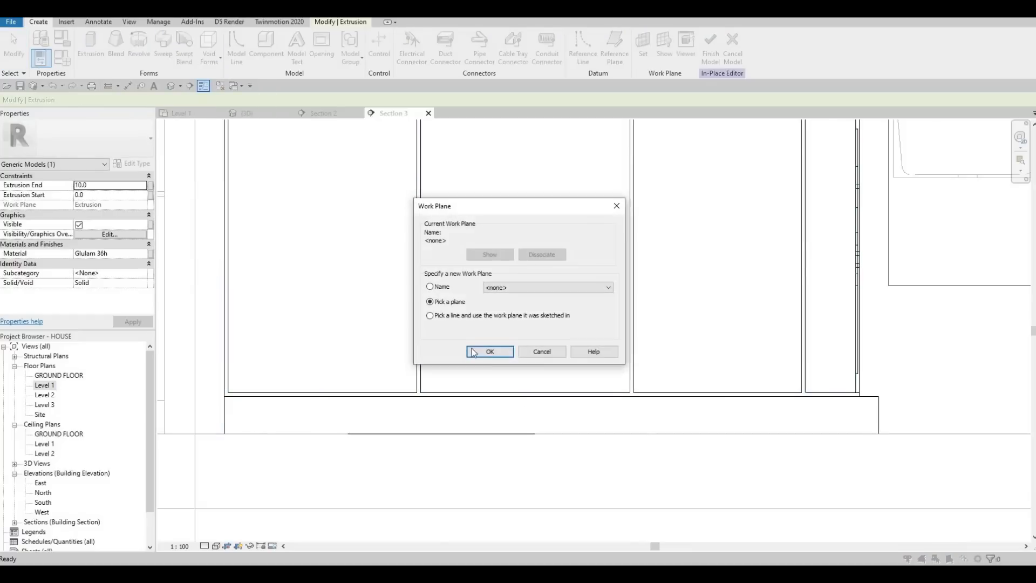
{"action": "key", "text": "Return"}
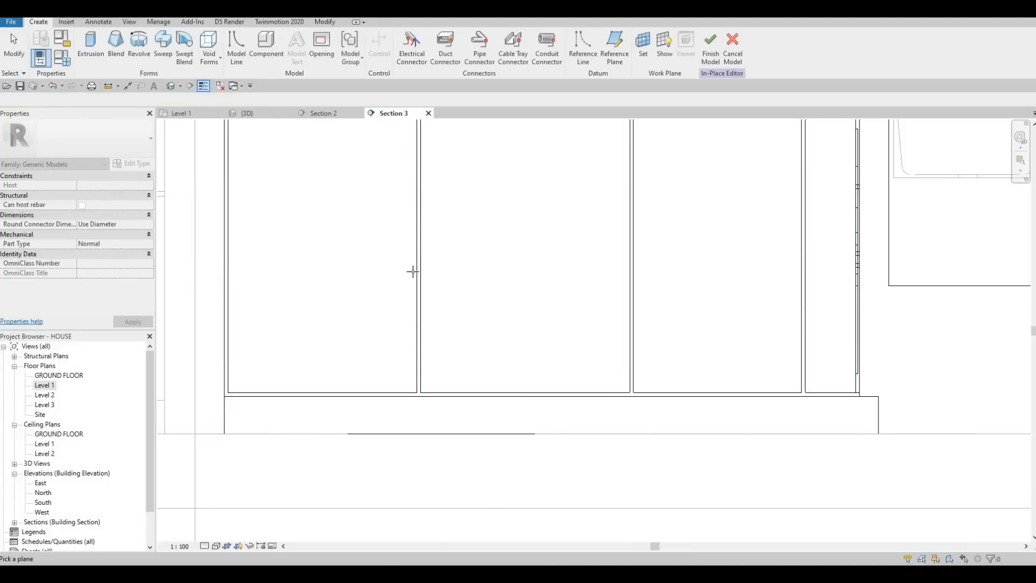
{"action": "left_click", "coordinate": [382, 211]}
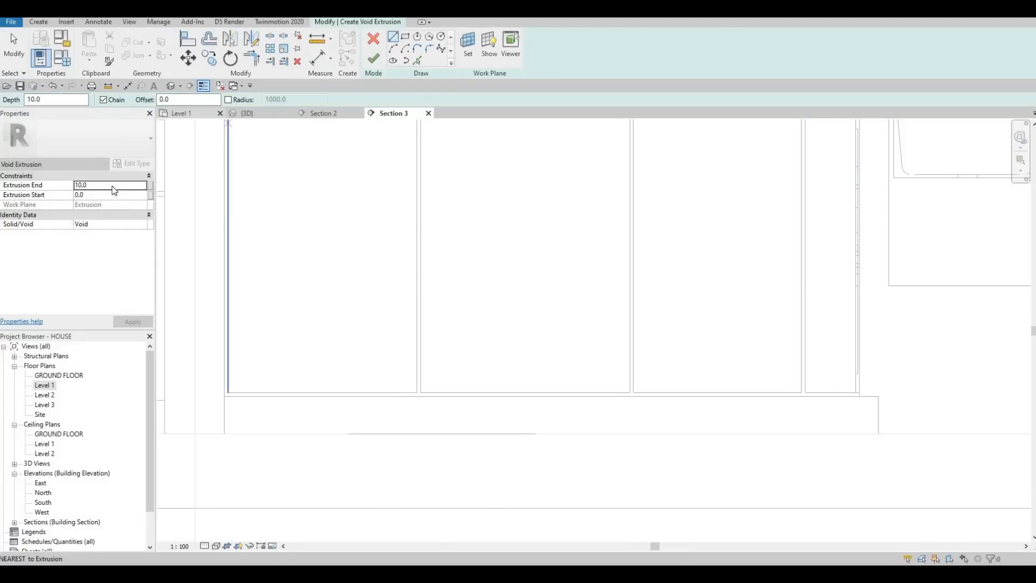
{"action": "left_click", "coordinate": [93, 184]}
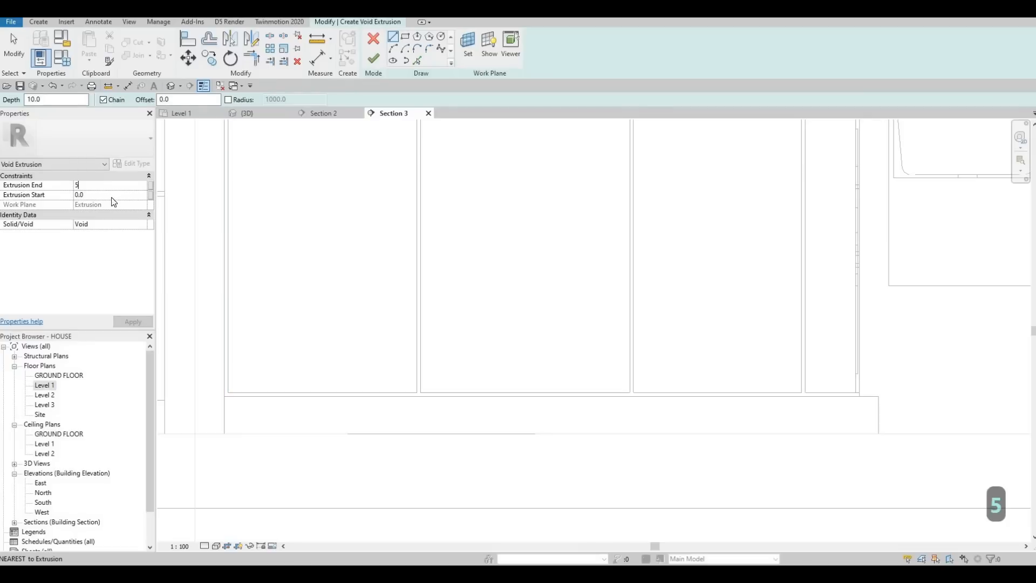
{"action": "type", "text": "-5"}
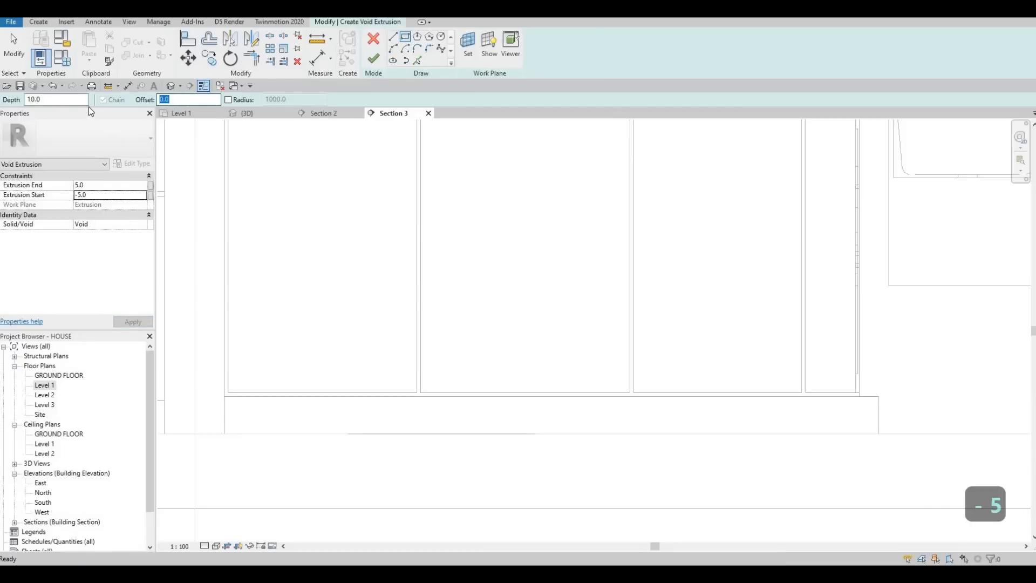
{"action": "type", "text": "50"}
Step: Sketch void rectangles offset 50 inward from the outlines of the first two fronts from the left
{"action": "scroll", "coordinate": [254, 245], "scroll_direction": "up", "scroll_amount": 3}
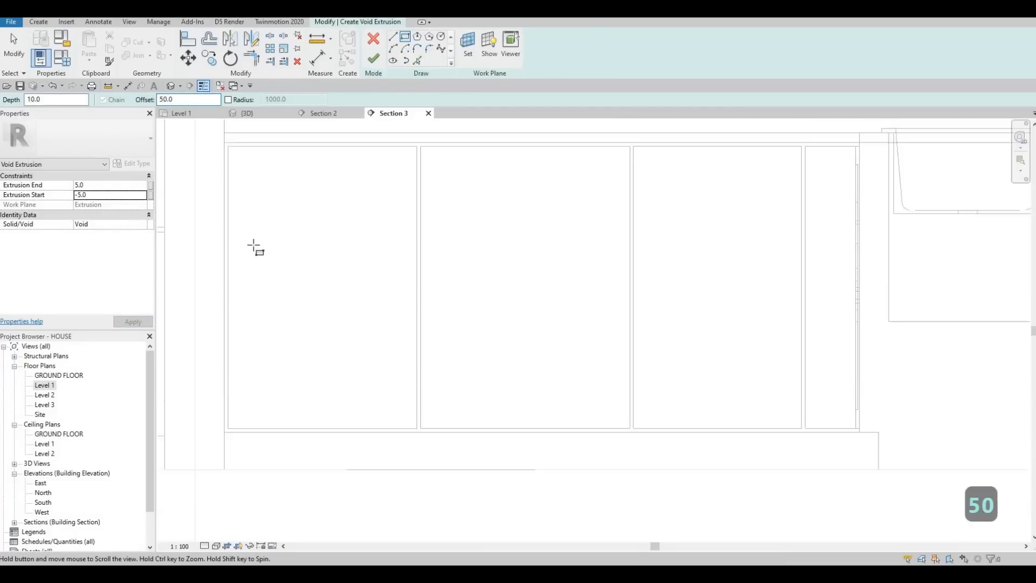
{"action": "left_click", "coordinate": [245, 244]}
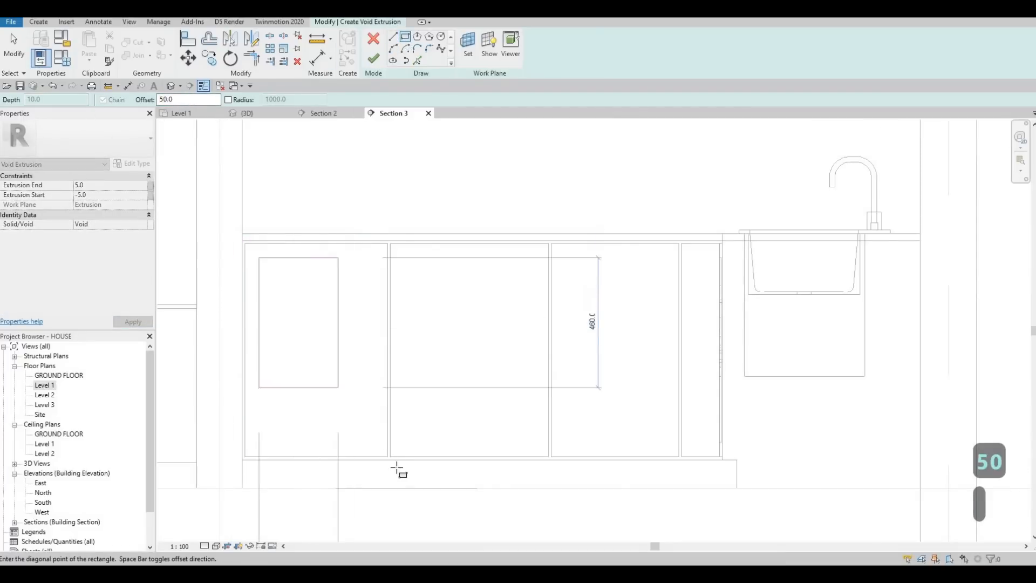
{"action": "left_click", "coordinate": [388, 456]}
{"action": "scroll", "coordinate": [388, 457], "scroll_direction": "up", "scroll_amount": 2}
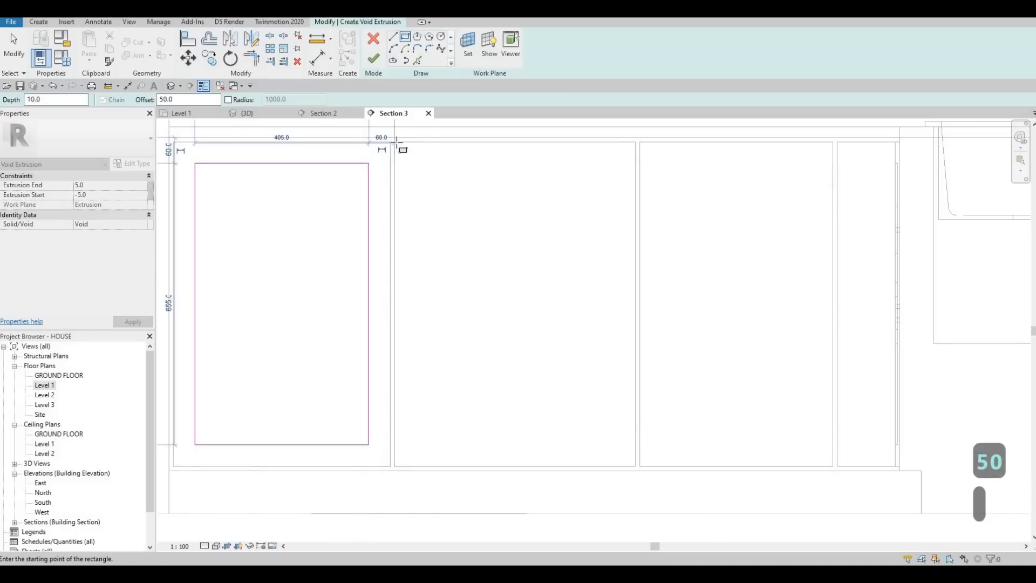
{"action": "key", "text": "Escape"}
{"action": "left_click", "coordinate": [395, 142]}
{"action": "left_click", "coordinate": [635, 467]}
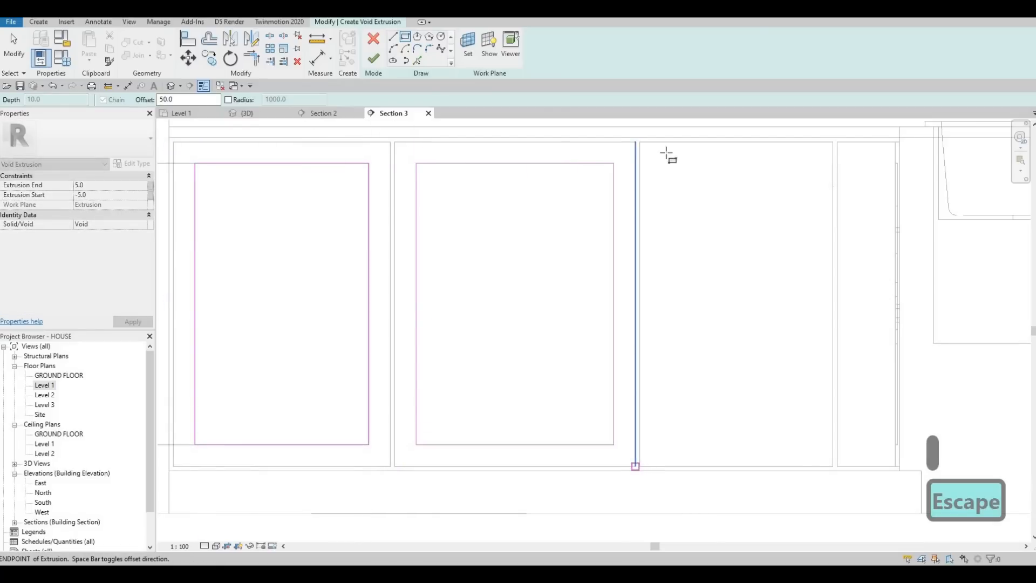
Step: Sketch void rectangles offset 50 inside the third front and the narrow front nearest the sink
{"action": "key", "text": "Escape"}
{"action": "left_click", "coordinate": [833, 466]}
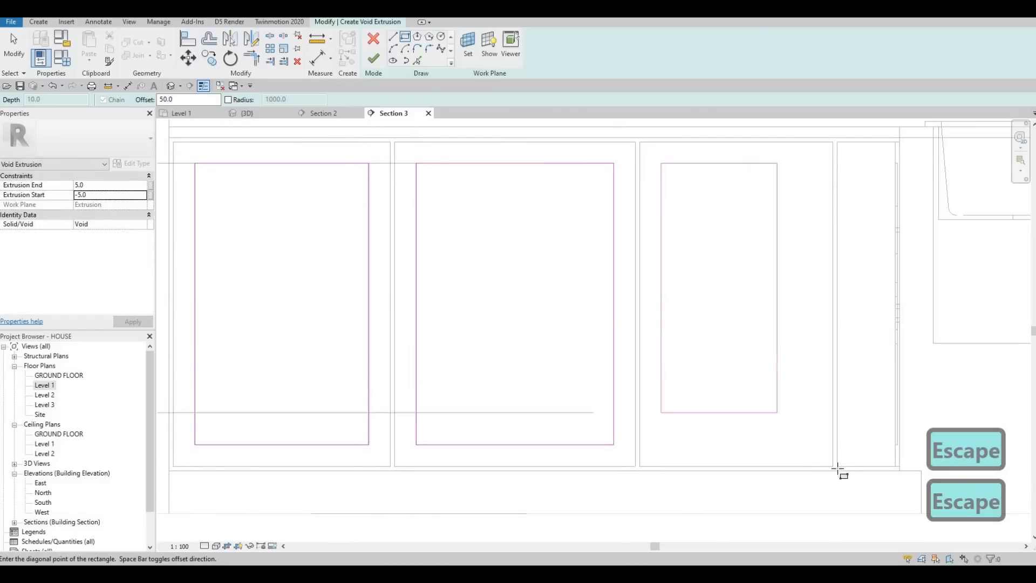
{"action": "left_click", "coordinate": [833, 467]}
{"action": "key", "text": "Escape"}
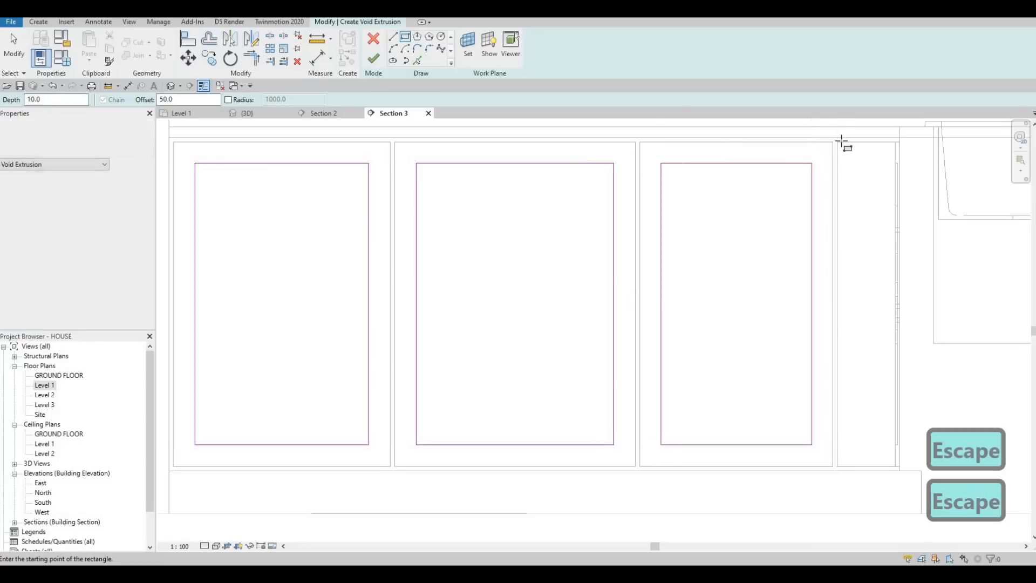
{"action": "left_click", "coordinate": [837, 142]}
{"action": "scroll", "coordinate": [885, 425], "scroll_direction": "up", "scroll_amount": 2}
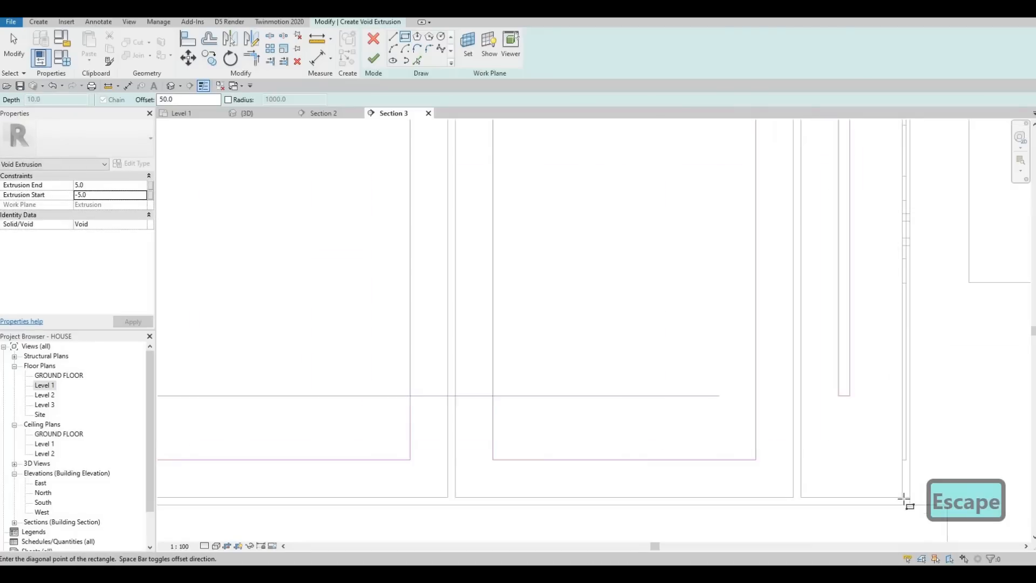
{"action": "left_click", "coordinate": [903, 498]}
{"action": "key", "text": "Escape"}
{"action": "scroll", "coordinate": [767, 301], "scroll_direction": "down", "scroll_amount": 3}
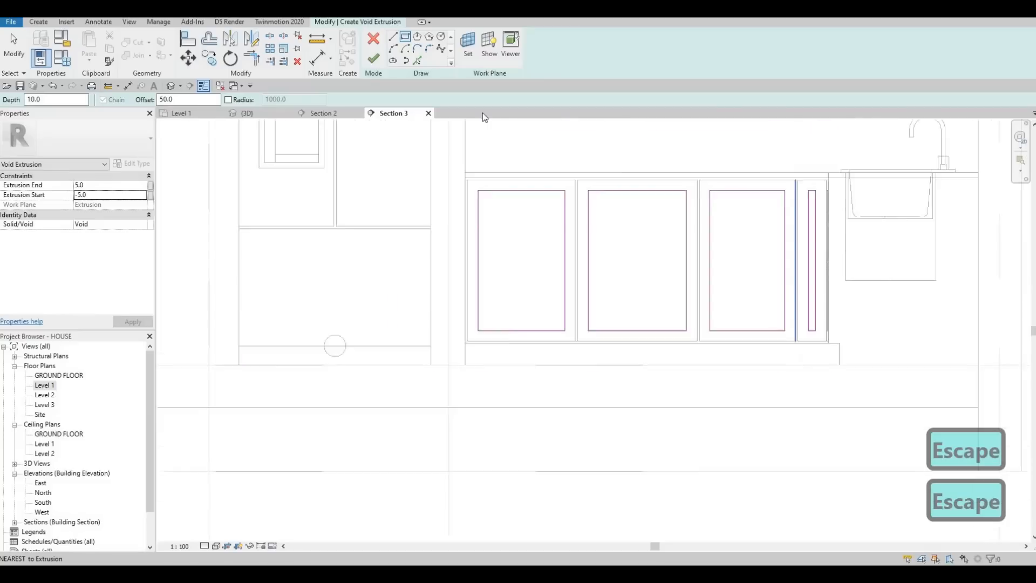
Step: Finish the void extrusion and the in-place model, and check the recessed base cabinet fronts in 3D
{"action": "left_click", "coordinate": [373, 58]}
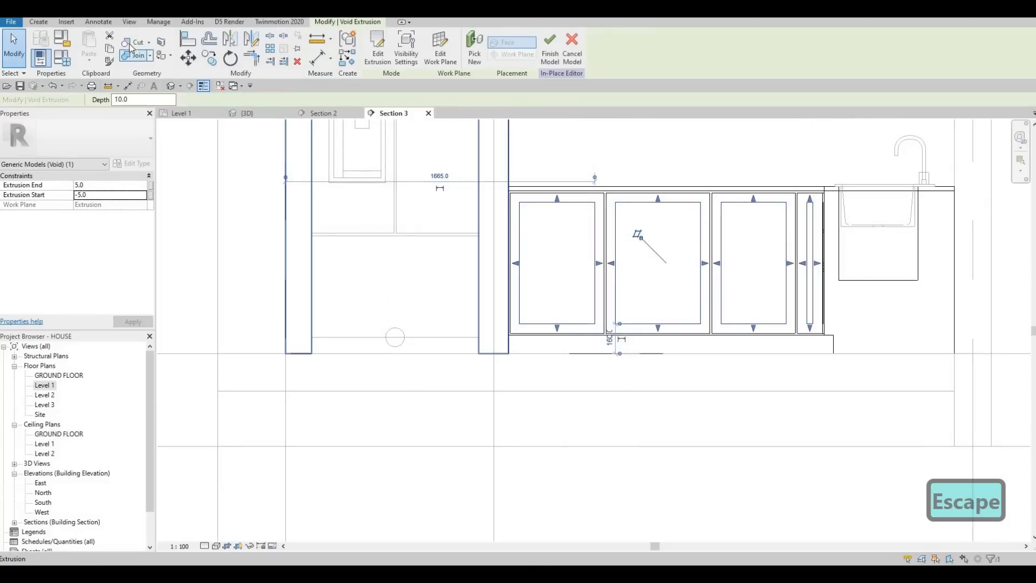
{"action": "key", "text": "Escape"}
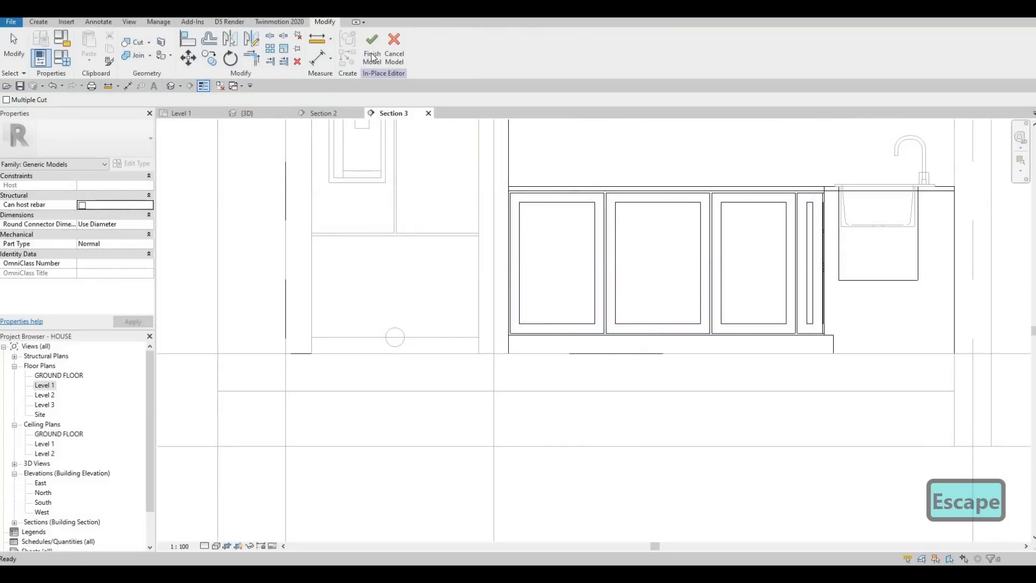
{"action": "left_click", "coordinate": [373, 56]}
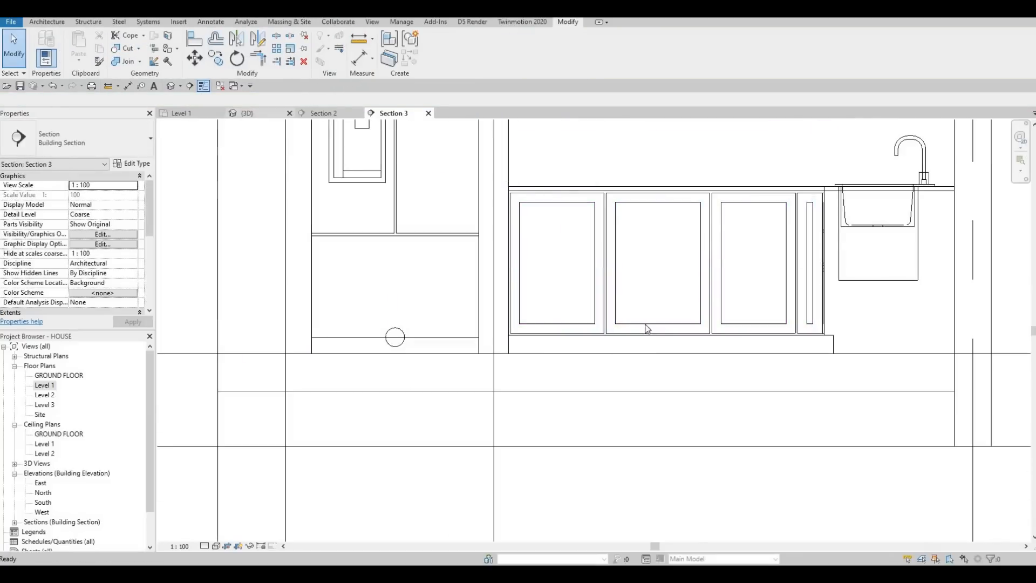
{"action": "key", "text": "Escape"}
{"action": "scroll", "coordinate": [574, 376], "scroll_direction": "up", "scroll_amount": 7}
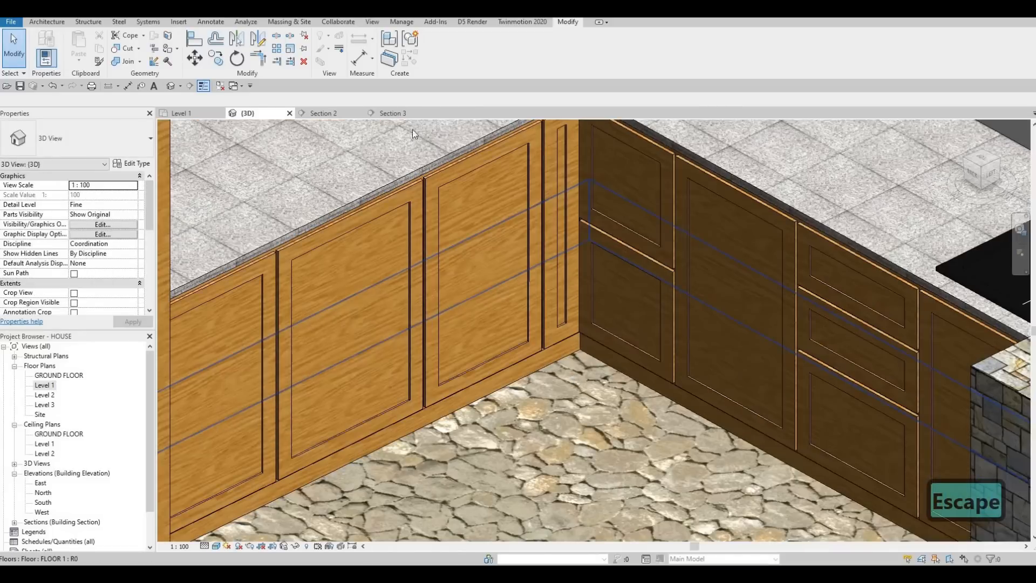
Step: Return to Section 3 and open the kitchen cabinet model for in-place editing at the upper cabinets
{"action": "left_click", "coordinate": [403, 115]}
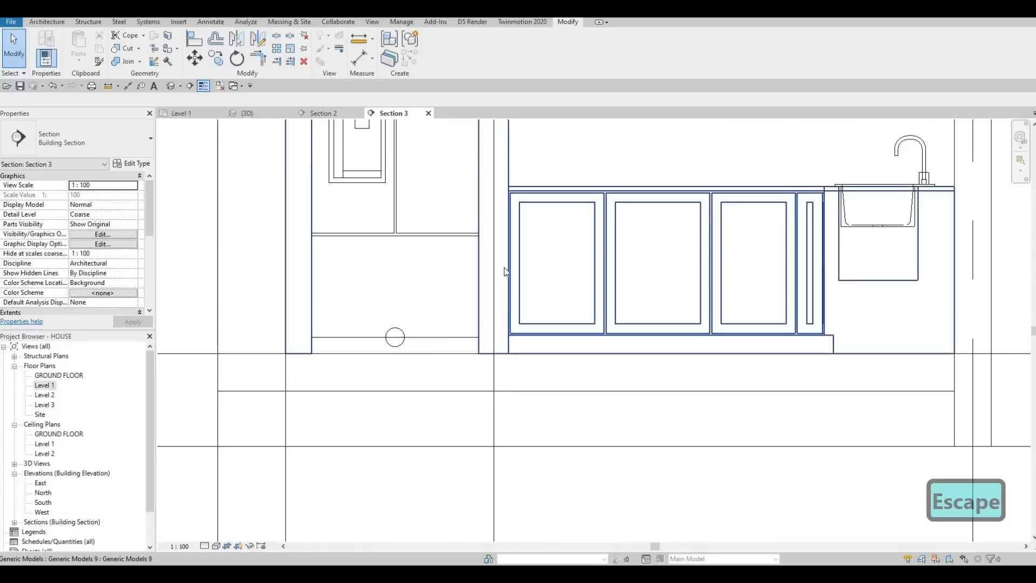
{"action": "scroll", "coordinate": [504, 267], "scroll_direction": "down", "scroll_amount": 2}
{"action": "key", "text": "Escape"}
{"action": "scroll", "coordinate": [484, 270], "scroll_direction": "up", "scroll_amount": 1}
{"action": "scroll", "coordinate": [506, 297], "scroll_direction": "down", "scroll_amount": 1}
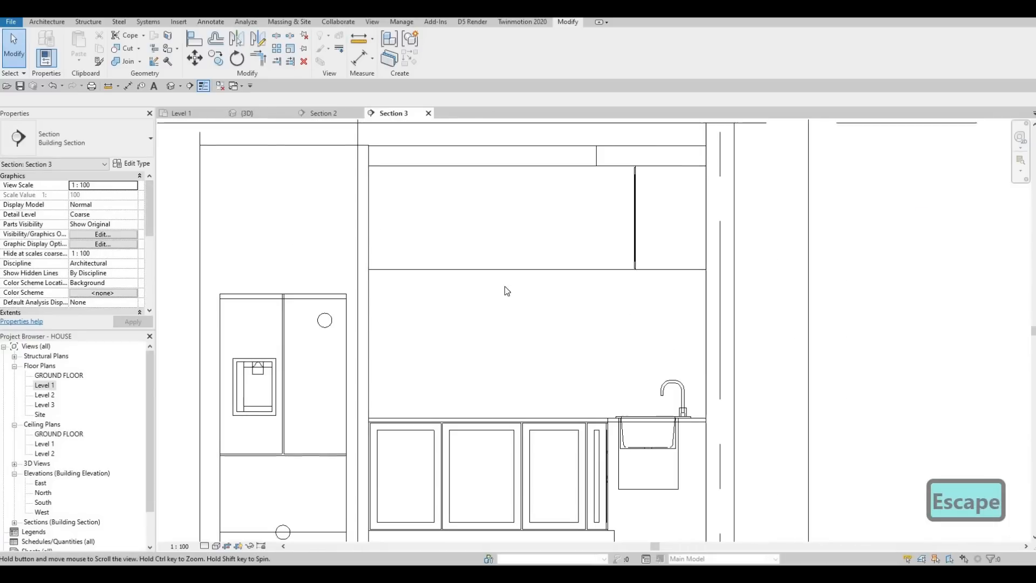
{"action": "scroll", "coordinate": [472, 247], "scroll_direction": "up", "scroll_amount": 1}
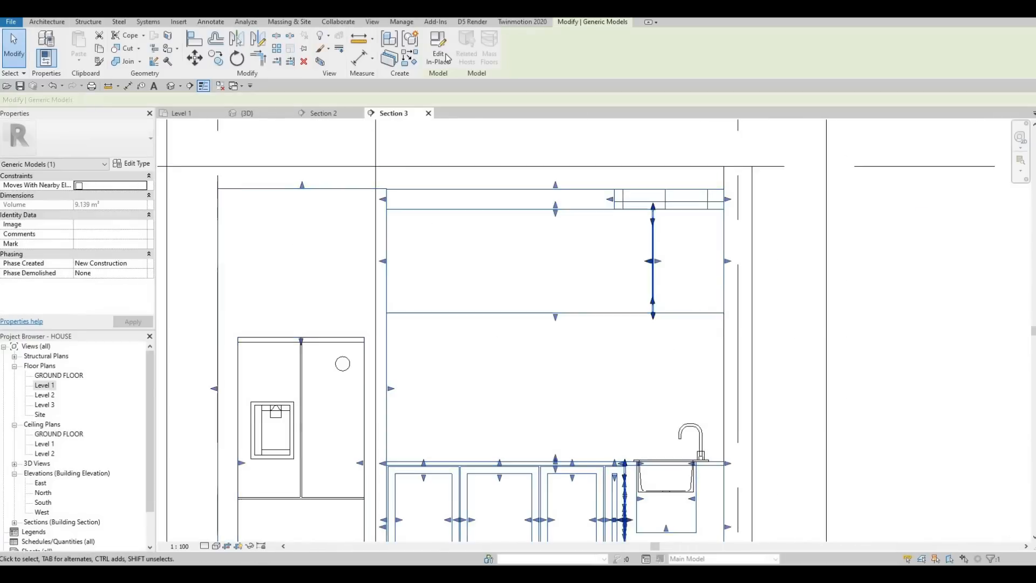
{"action": "left_click", "coordinate": [438, 50]}
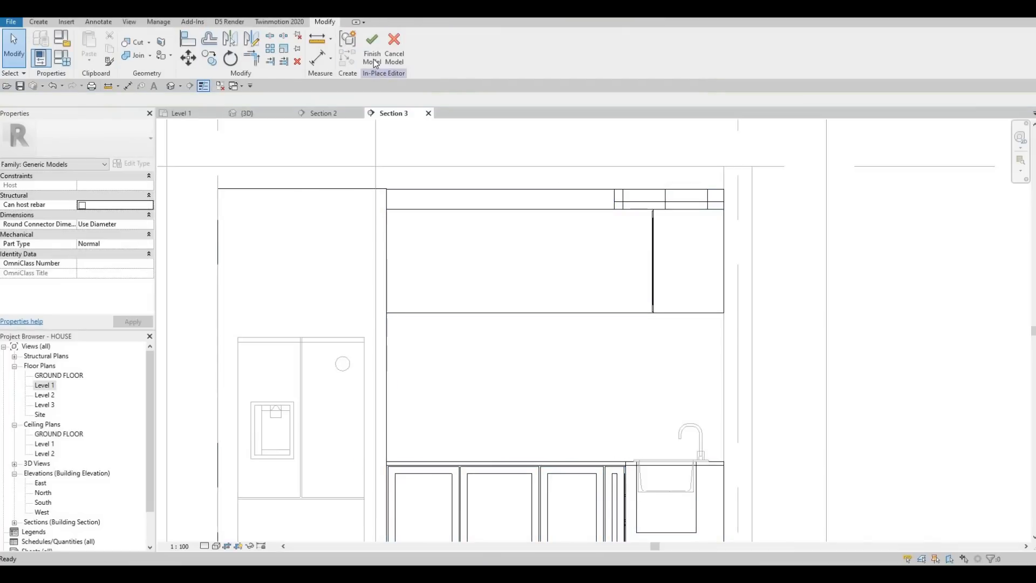
Step: Start a solid extrusion with the upper cabinet's front face as its work plane
{"action": "left_click", "coordinate": [47, 22]}
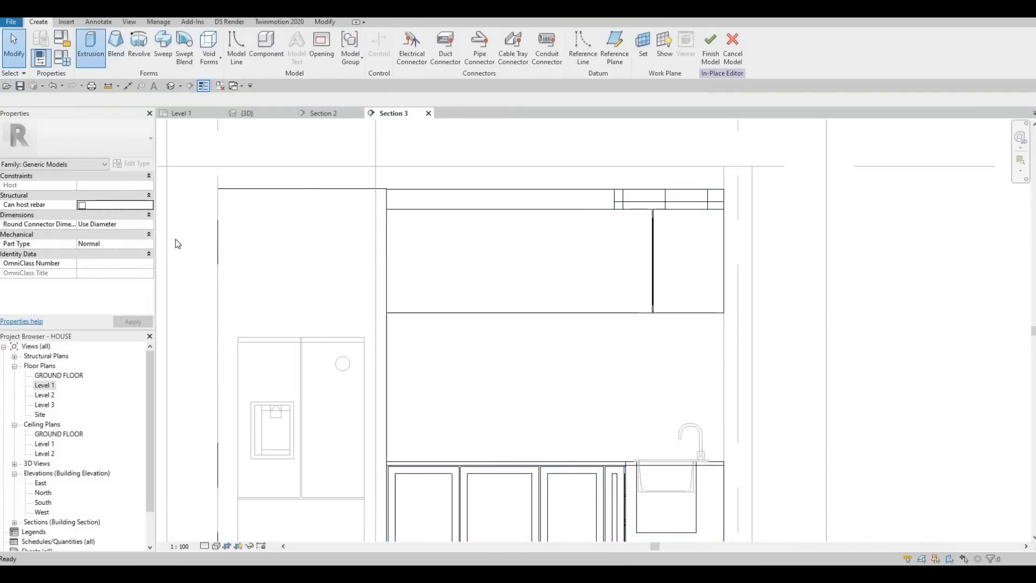
{"action": "left_click", "coordinate": [490, 351]}
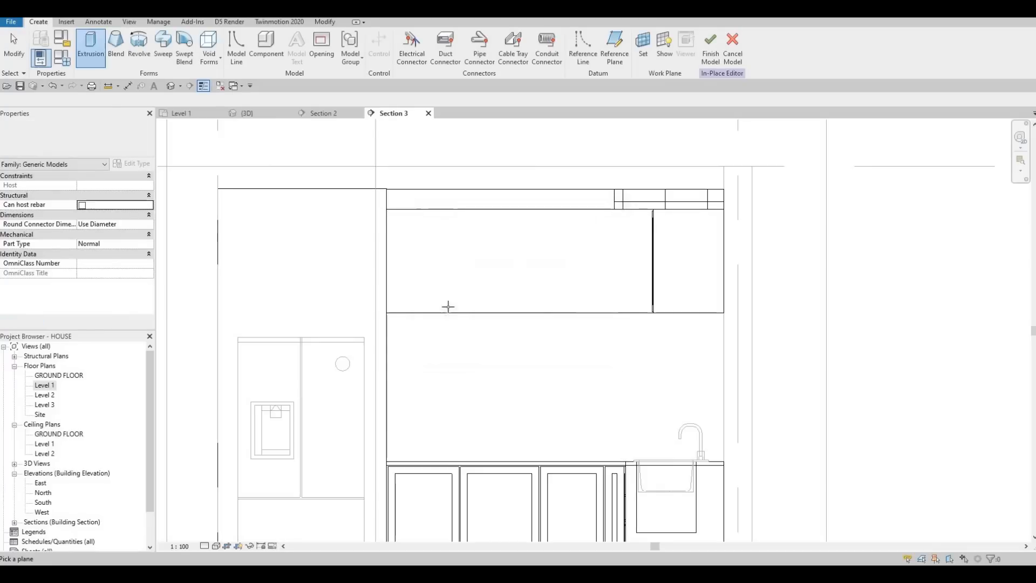
{"action": "key", "text": "Caps_Lock"}
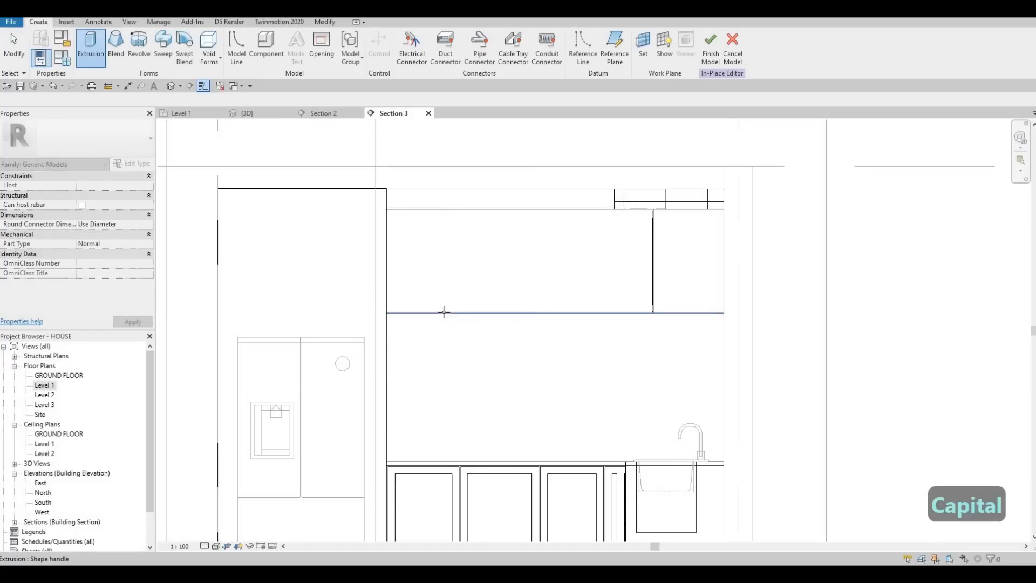
{"action": "key", "text": "Tab"}
{"action": "left_click", "coordinate": [428, 222]}
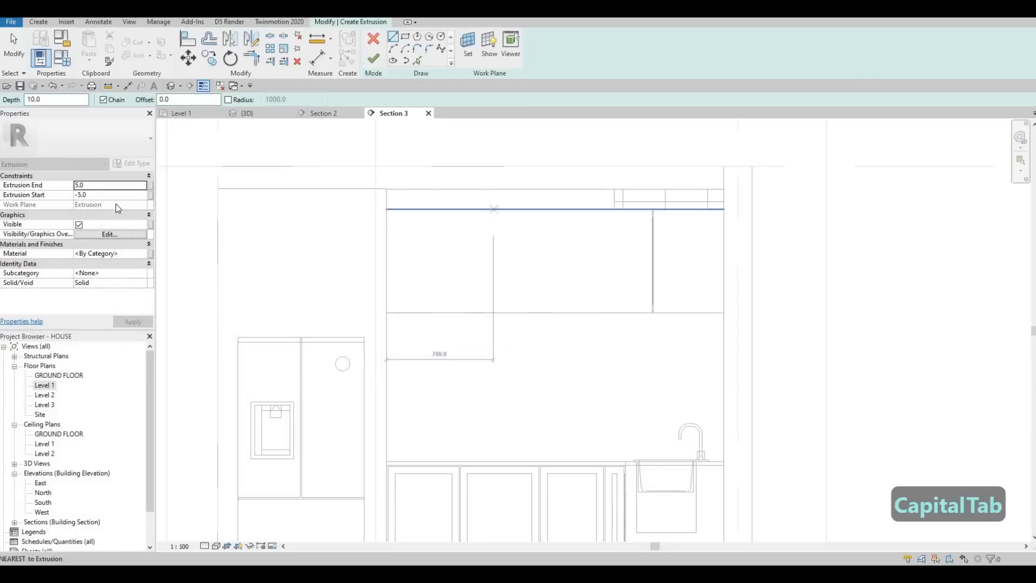
Step: Set the extrusion start to 0, the extrusion end to 10 and the material to Glulam 36h
{"action": "left_click", "coordinate": [106, 195]}
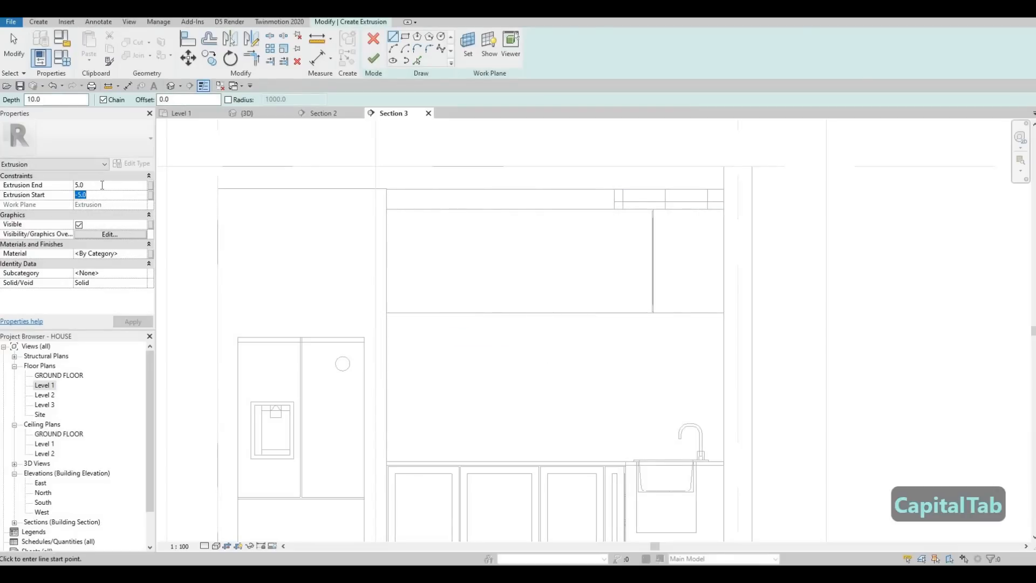
{"action": "type", "text": "0"}
{"action": "type", "text": "1"}
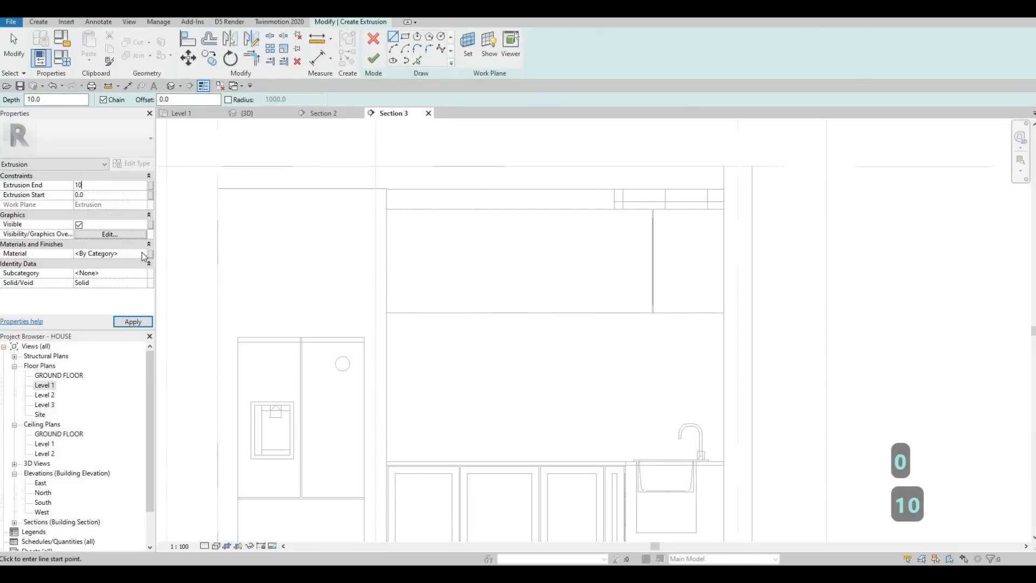
{"action": "type", "text": "0"}
{"action": "left_click", "coordinate": [144, 255]}
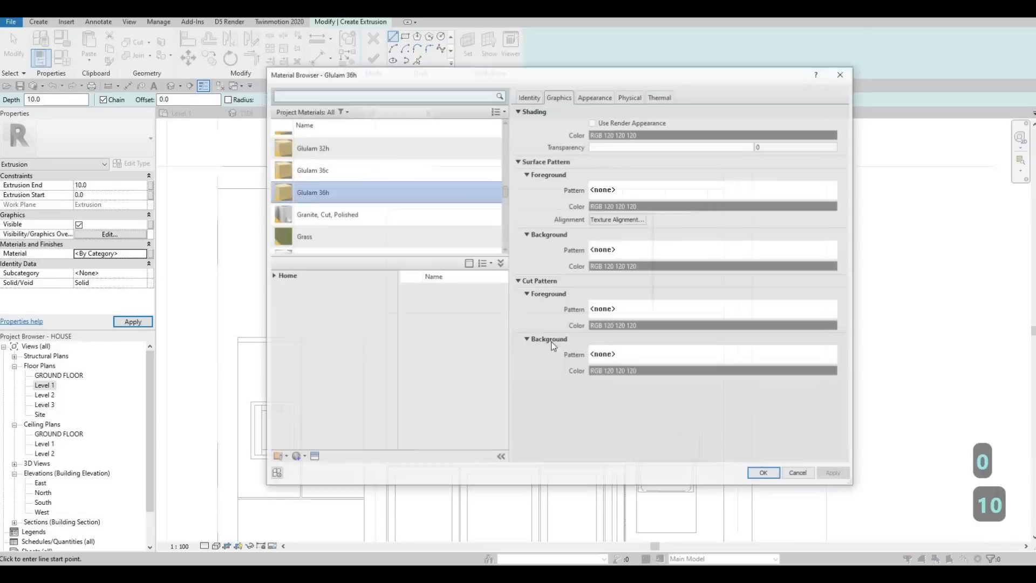
{"action": "left_click", "coordinate": [765, 474]}
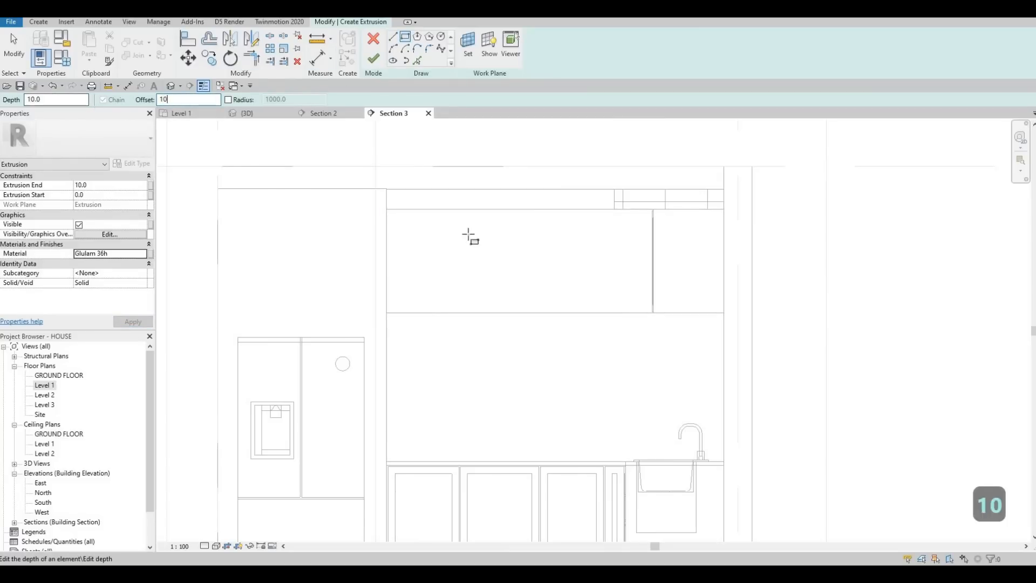
Step: Sketch a rectangle offset 10 inward from the upper cabinet front, ending at the thin vertical strip above the sink
{"action": "scroll", "coordinate": [365, 203], "scroll_direction": "up", "scroll_amount": 3}
{"action": "left_click", "coordinate": [345, 196]}
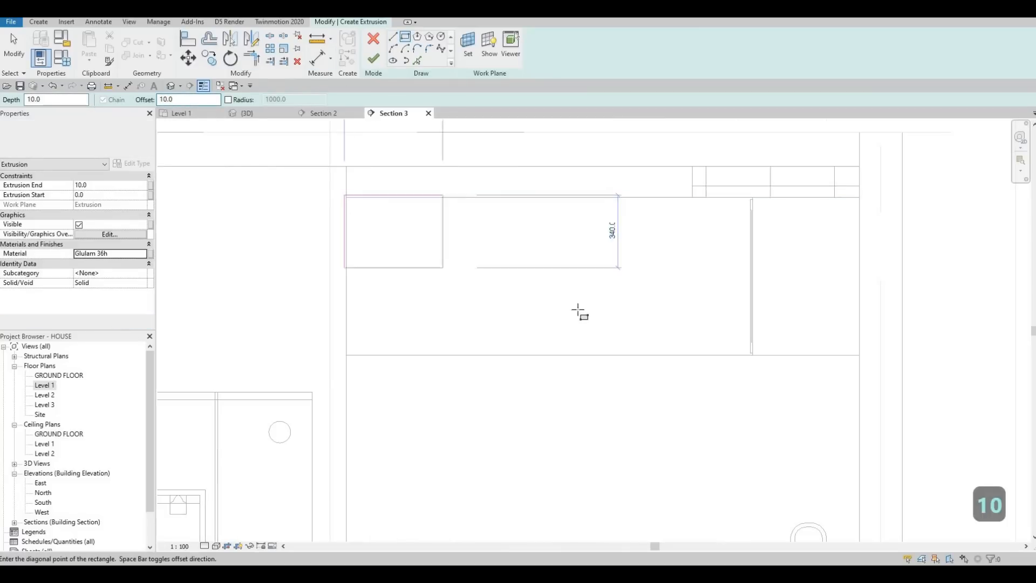
{"action": "scroll", "coordinate": [716, 361], "scroll_direction": "up", "scroll_amount": 3}
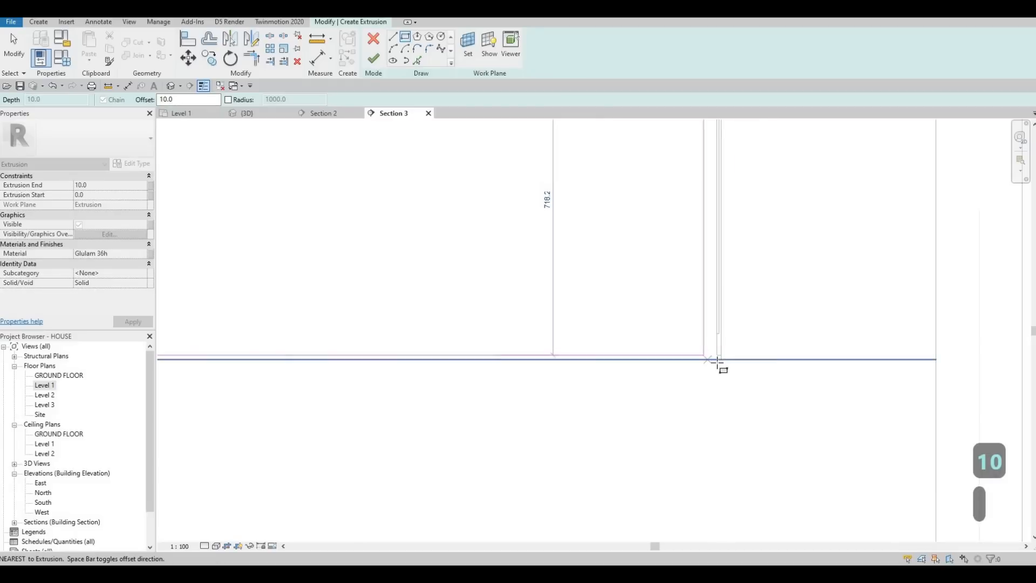
{"action": "left_click", "coordinate": [720, 359]}
{"action": "scroll", "coordinate": [584, 276], "scroll_direction": "down", "scroll_amount": 5}
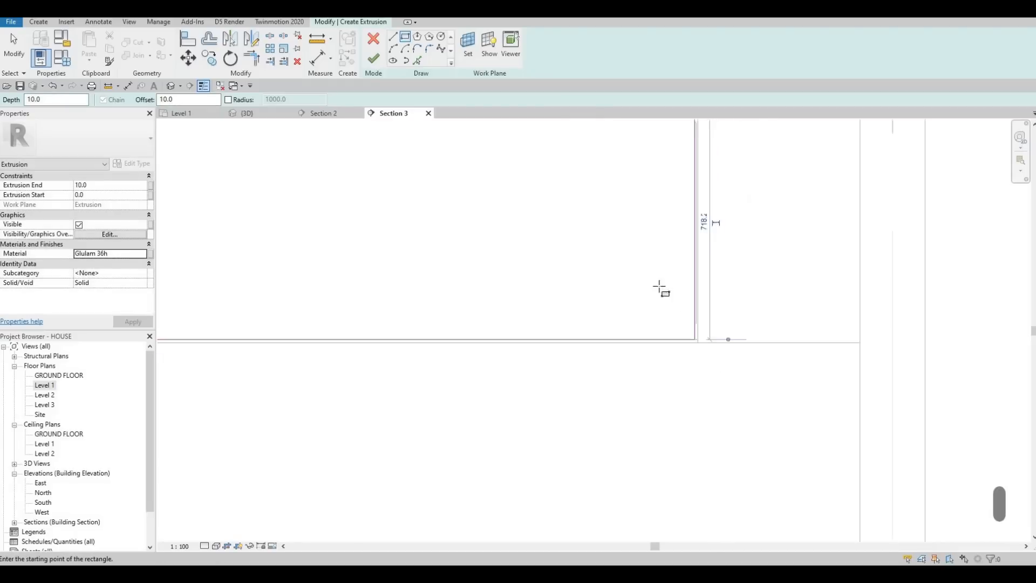
{"action": "key", "text": "Escape"}
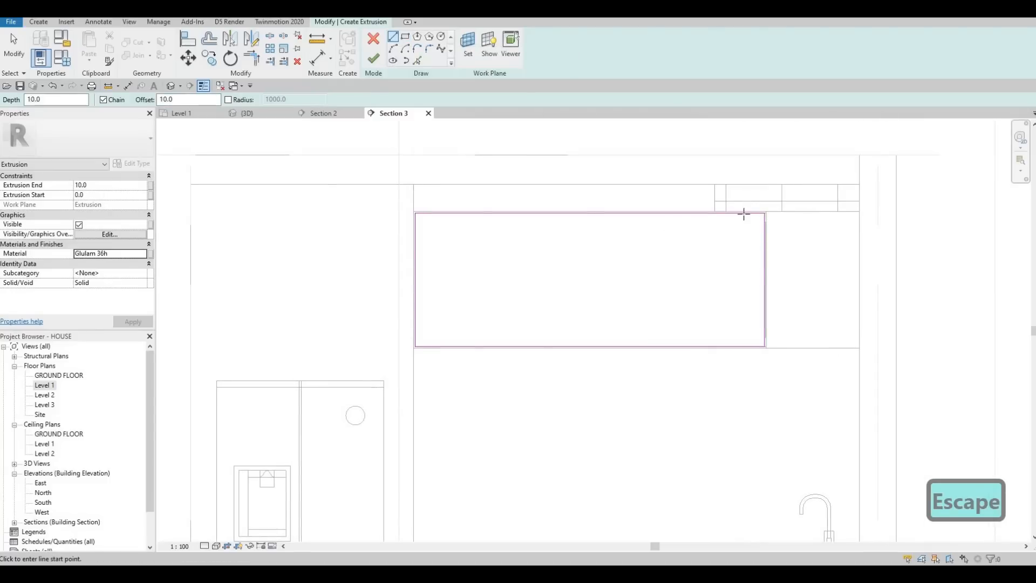
Step: Draw a pair of full-height vertical divider lines near the rectangle's sink end, using a 10 offset and flipping its side for the second line
{"action": "left_click", "coordinate": [743, 348]}
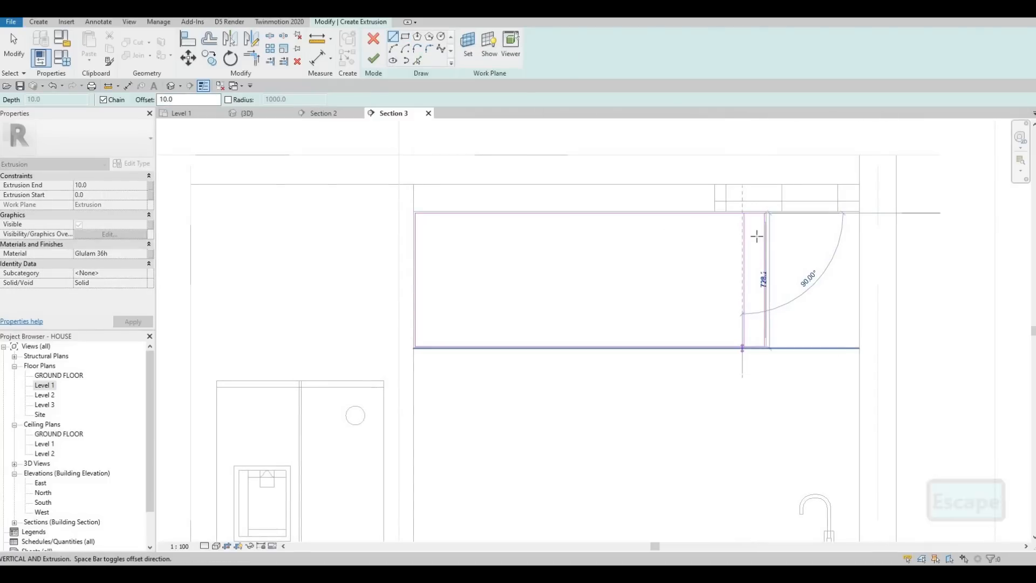
{"action": "scroll", "coordinate": [734, 193], "scroll_direction": "up", "scroll_amount": 3}
{"action": "left_click", "coordinate": [744, 213]}
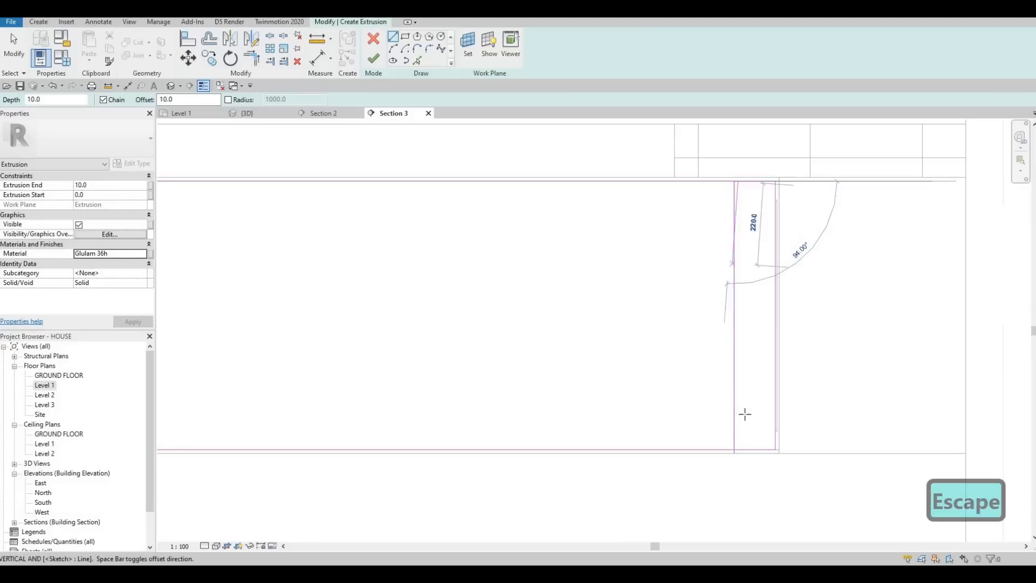
{"action": "key", "text": "space"}
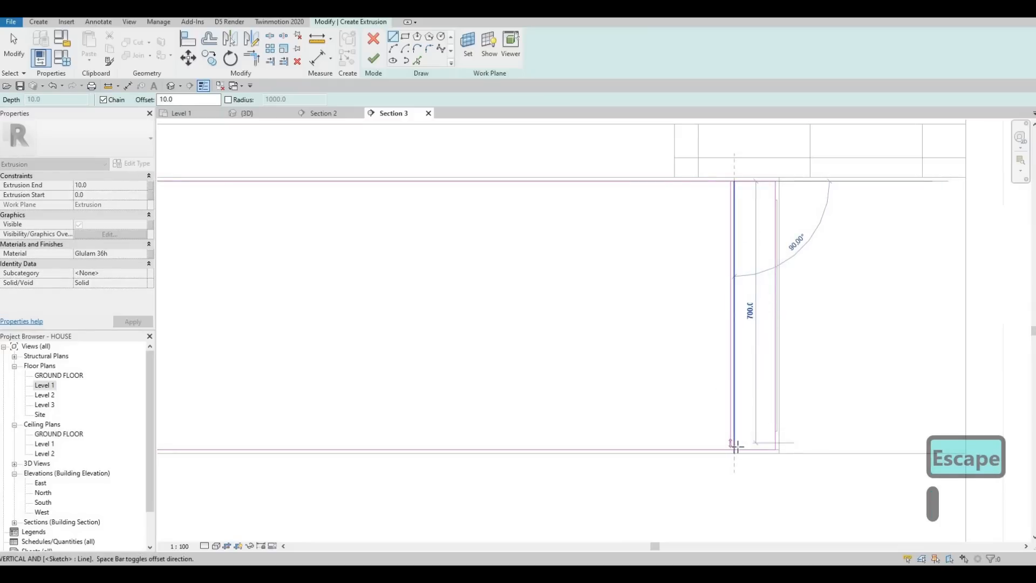
{"action": "key", "text": "Escape"}
{"action": "scroll", "coordinate": [721, 302], "scroll_direction": "down", "scroll_amount": 3}
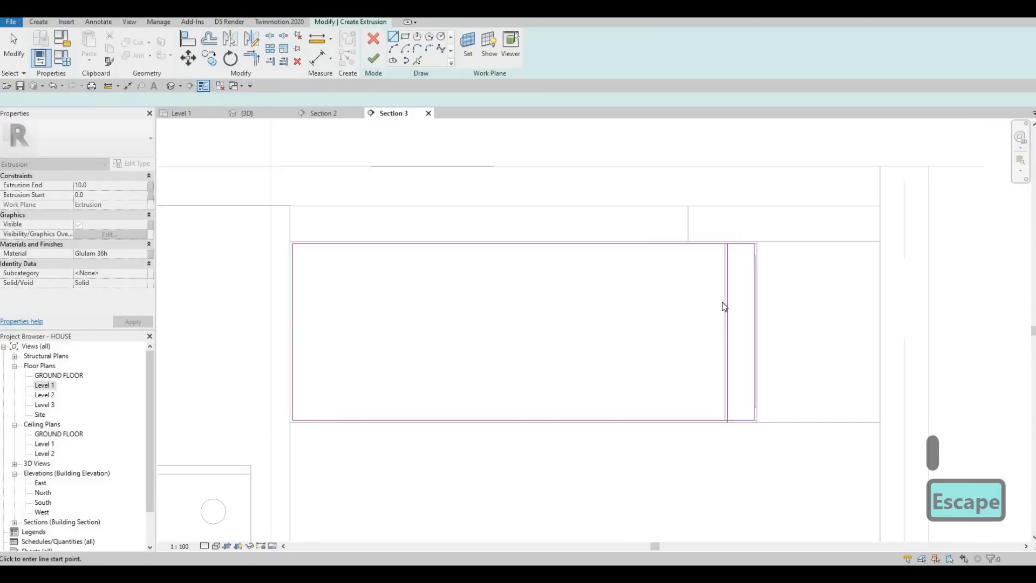
{"action": "key", "text": "Escape"}
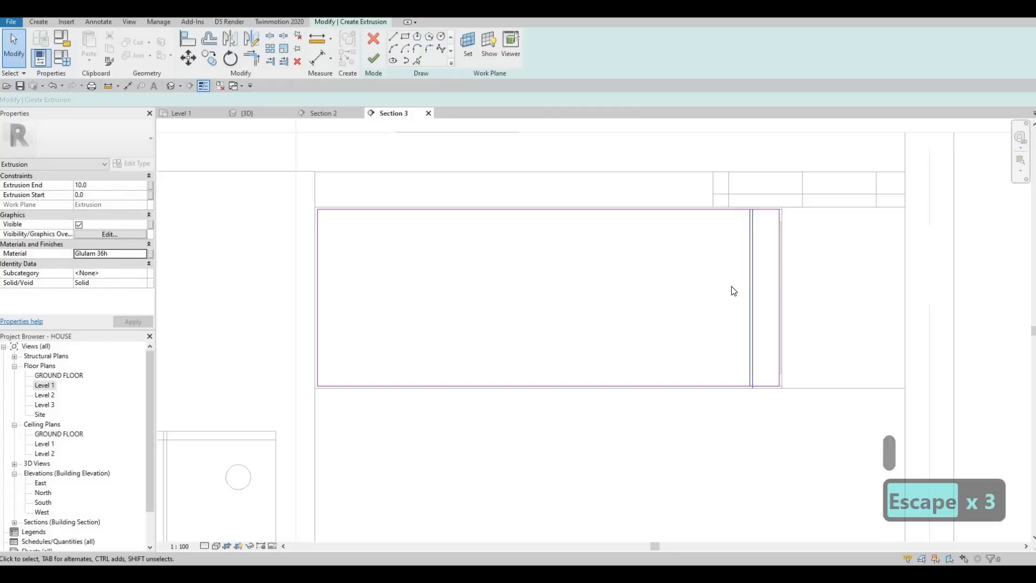
Step: Copy the divider pair to two positions farther toward the fridge, leaving about 510 between the two copies
{"action": "left_click", "coordinate": [735, 291]}
{"action": "key", "text": "c"}
{"action": "key", "text": "o"}
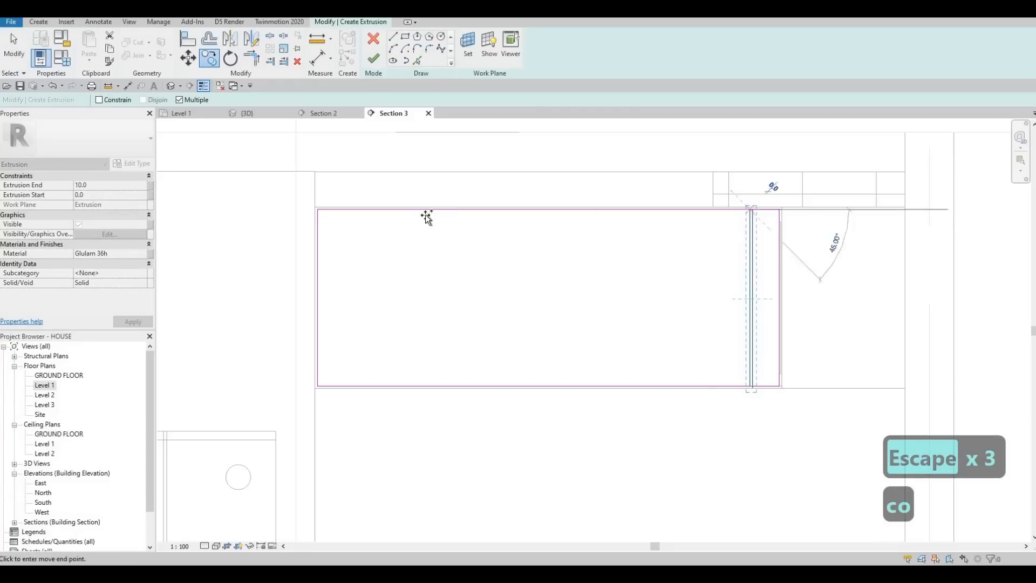
{"action": "left_click", "coordinate": [430, 215]}
{"action": "left_click", "coordinate": [557, 212]}
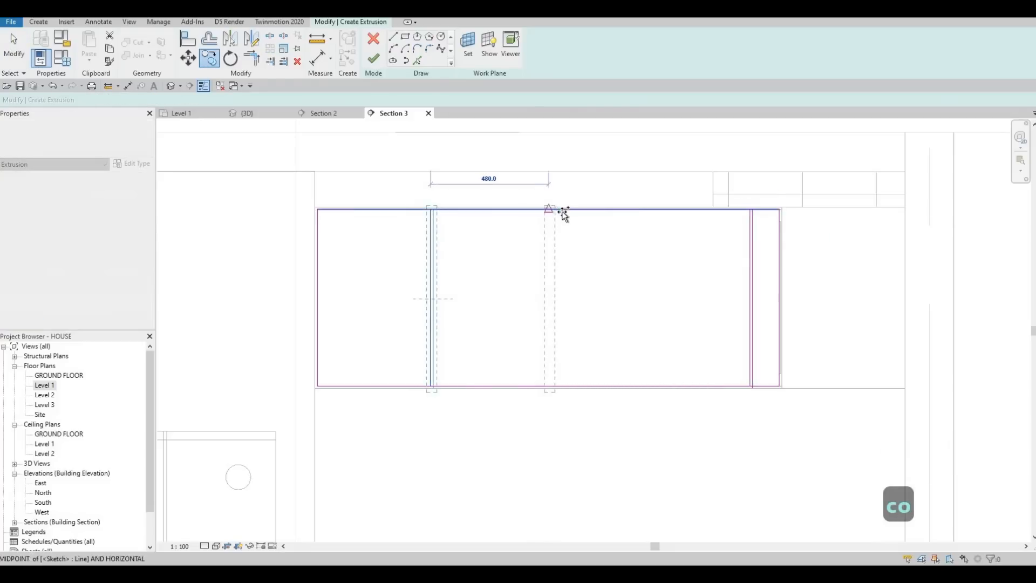
{"action": "key", "text": "Escape"}
{"action": "key", "text": "Escape"}
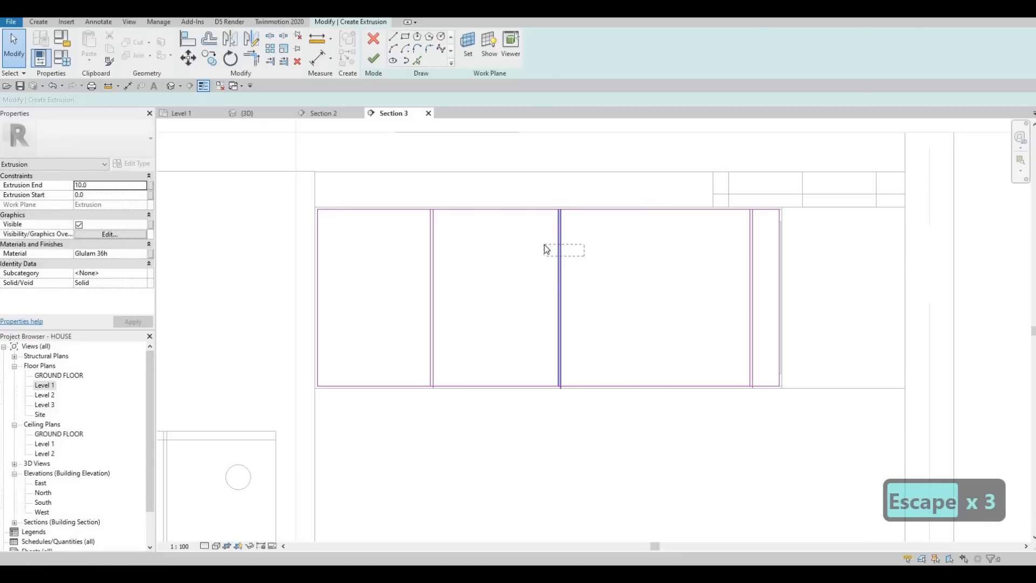
Step: Copy the middle divider pair 510 toward the sink, using the spacing between the first two pairs
{"action": "left_click_drag", "start_coordinate": [545, 249], "coordinate": [542, 248]}
{"action": "key", "text": "c"}
{"action": "key", "text": "o"}
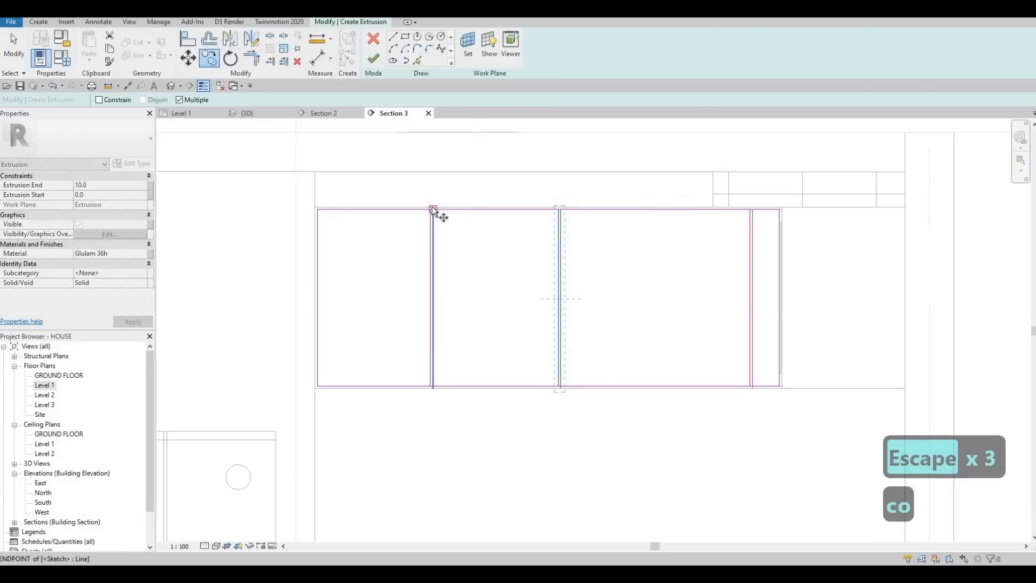
{"action": "left_click", "coordinate": [432, 210]}
{"action": "left_click", "coordinate": [558, 210]}
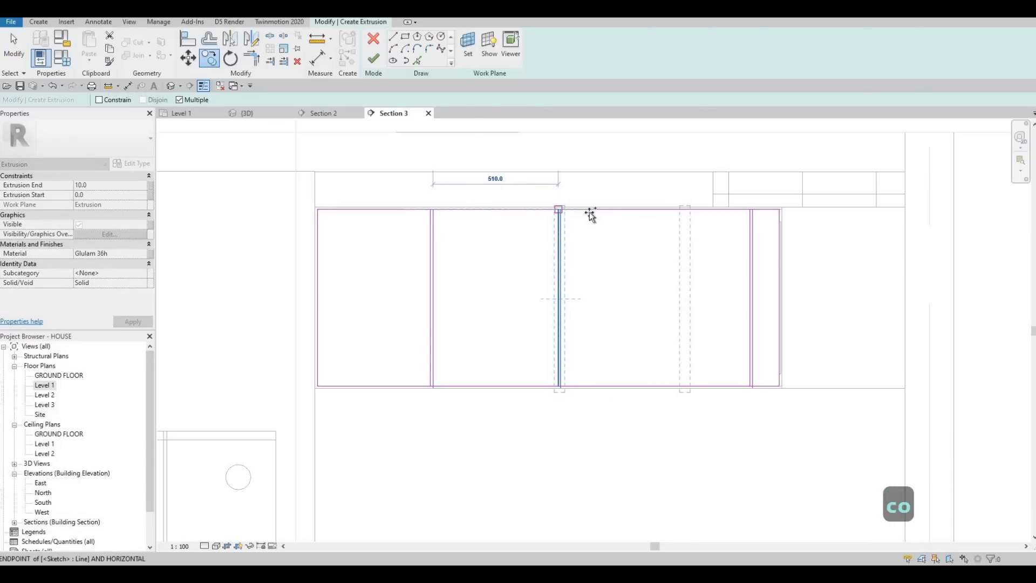
{"action": "key", "text": "Escape"}
{"action": "key", "text": "Escape"}
{"action": "key", "text": "Escape"}
{"action": "key", "text": "Escape"}
{"action": "scroll", "coordinate": [648, 250], "scroll_direction": "down", "scroll_amount": 1}
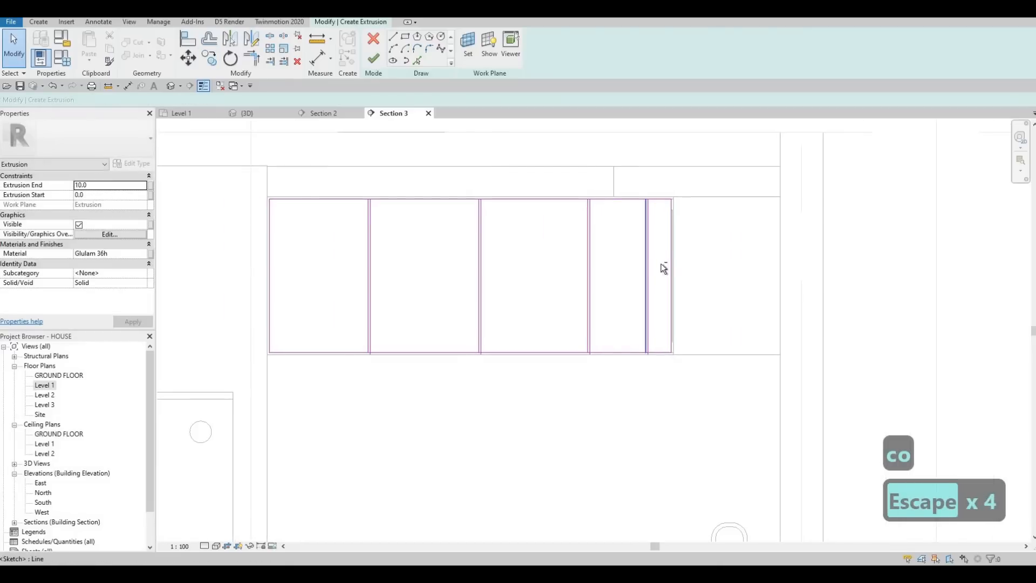
Step: Delete the original divider pair closest to the rectangle's sink end
{"action": "left_click", "coordinate": [642, 240]}
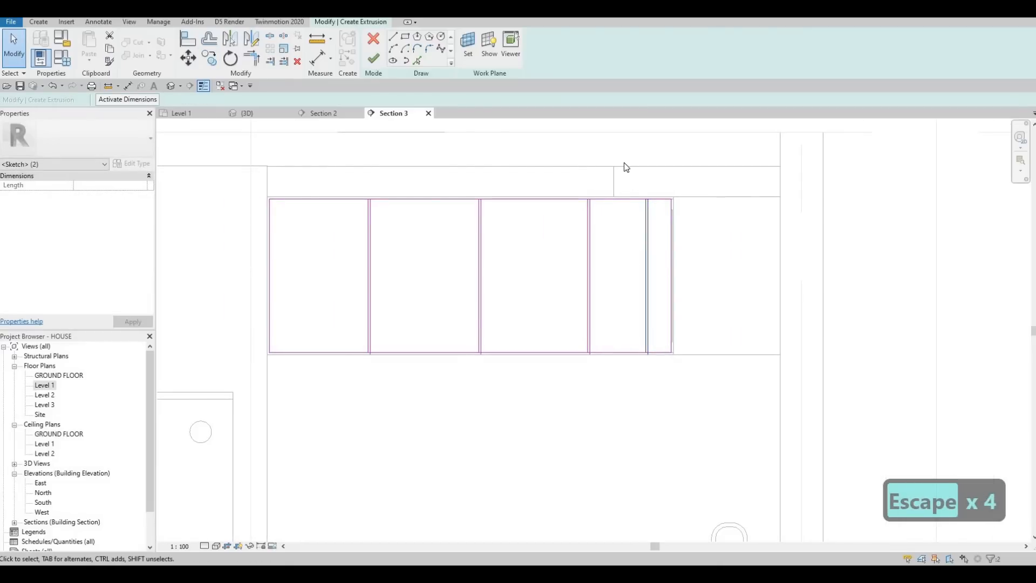
{"action": "key", "text": "Delete"}
{"action": "scroll", "coordinate": [615, 185], "scroll_direction": "down", "scroll_amount": 2}
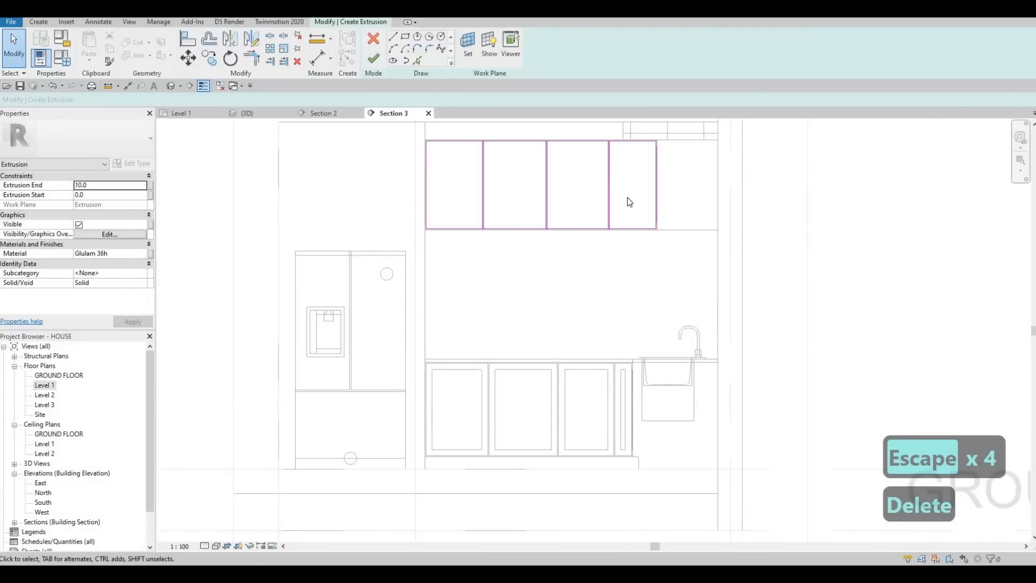
{"action": "key", "text": "Escape"}
{"action": "left_click", "coordinate": [609, 174]}
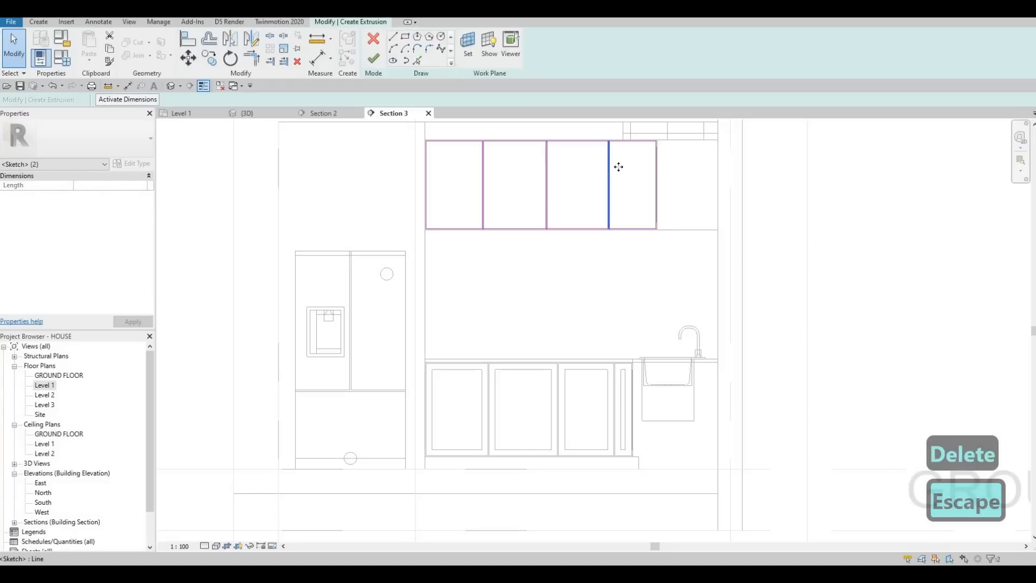
{"action": "left_click_drag", "start_coordinate": [622, 168], "coordinate": [607, 168]}
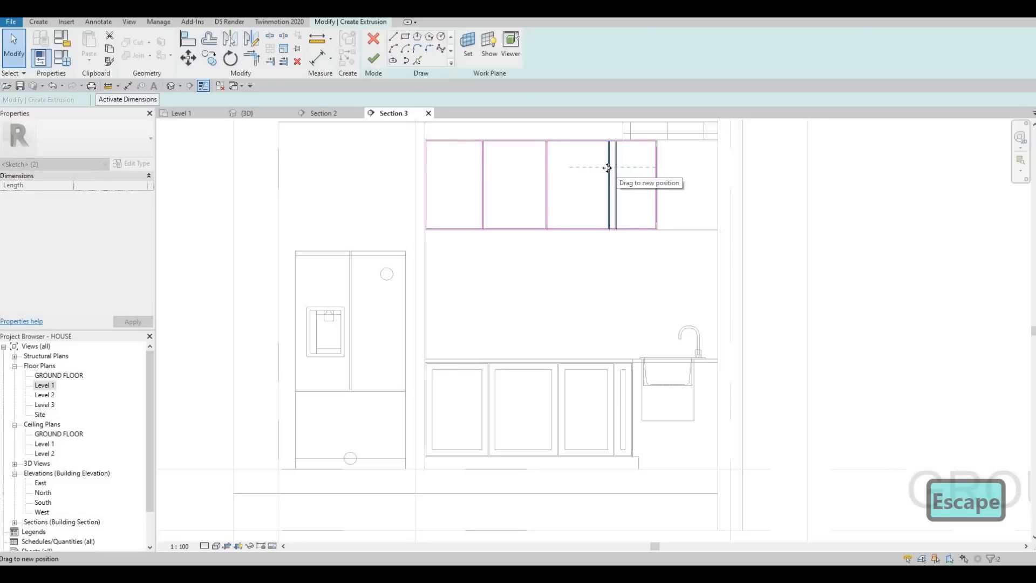
{"action": "key", "text": "Escape"}
Step: Nudge the divider pair nearest the sink three increments toward the fridge
{"action": "key", "text": "Escape"}
{"action": "scroll", "coordinate": [613, 216], "scroll_direction": "up", "scroll_amount": 3}
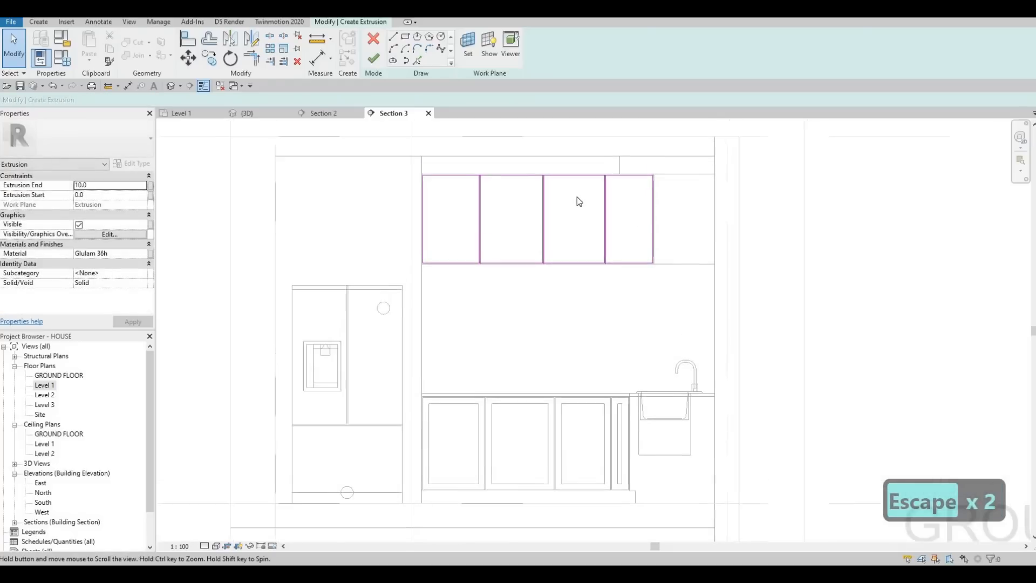
{"action": "key", "text": "Escape"}
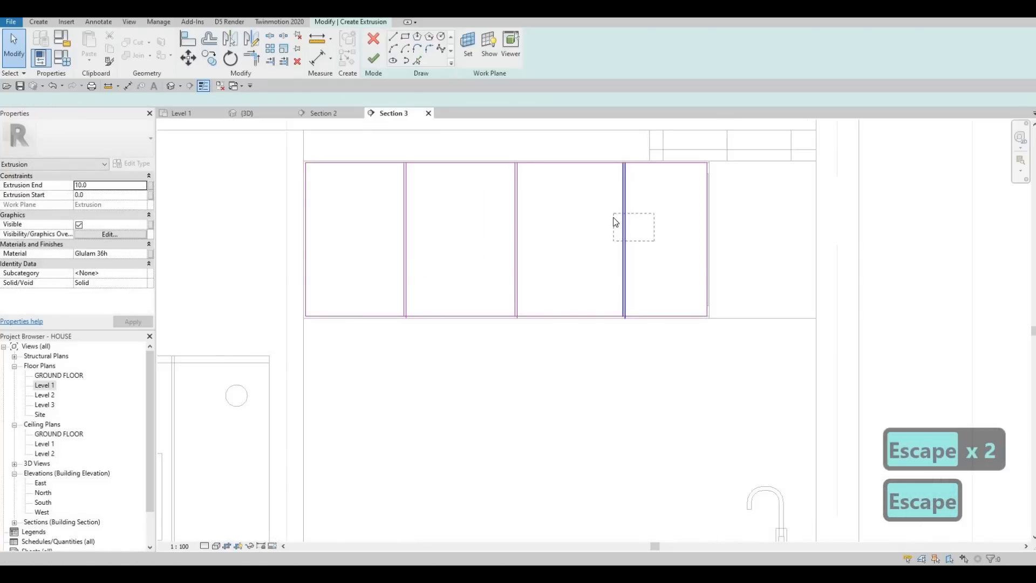
{"action": "left_click_drag", "start_coordinate": [615, 218], "coordinate": [613, 217]}
{"action": "key", "text": "Left"}
{"action": "key", "text": "Left"}
{"action": "key", "text": "Left"}
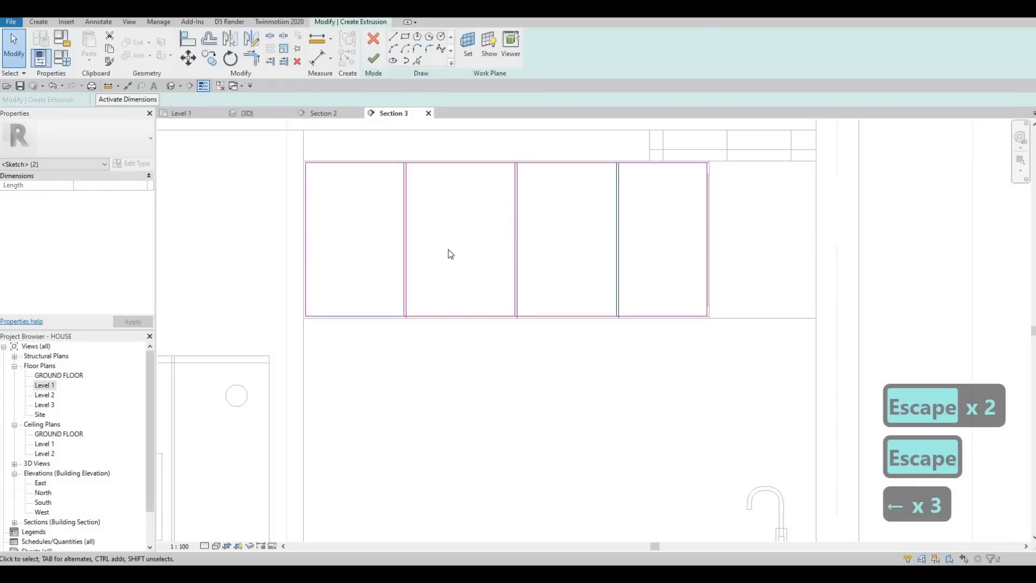
{"action": "key", "text": "Escape"}
Step: Nudge the divider pair nearest the fridge two increments toward the sink
{"action": "key", "text": "Escape"}
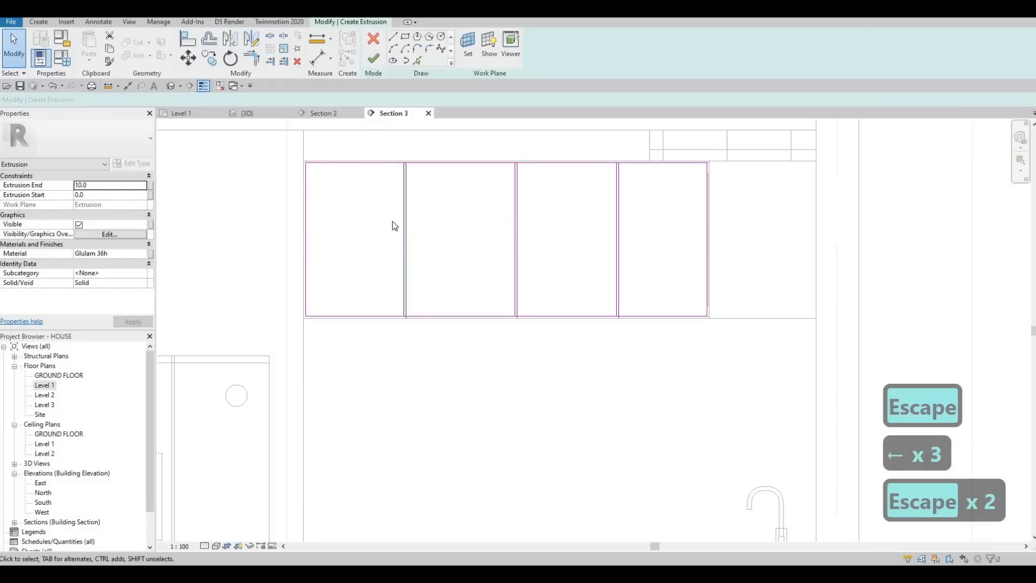
{"action": "left_click_drag", "start_coordinate": [413, 187], "coordinate": [410, 185]}
{"action": "key", "text": "Right"}
{"action": "key", "text": "Right"}
{"action": "scroll", "coordinate": [411, 185], "scroll_direction": "down", "scroll_amount": 3}
{"action": "key", "text": "Escape"}
{"action": "key", "text": "Escape"}
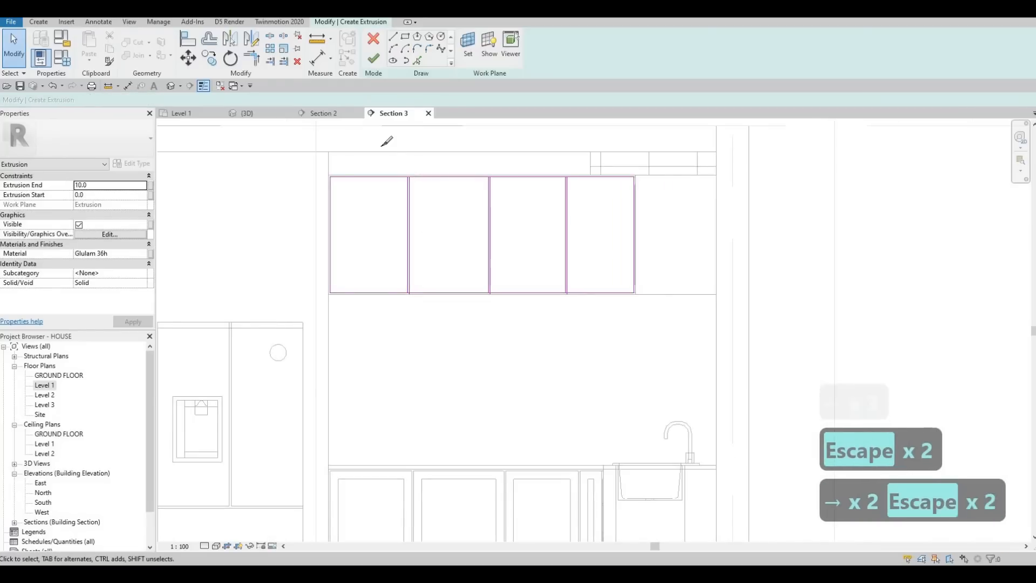
Step: Split the upper cabinet rectangle's top edge at each of the three divider pairs
{"action": "key", "text": "s"}
{"action": "key", "text": "l"}
{"action": "scroll", "coordinate": [432, 196], "scroll_direction": "up", "scroll_amount": 4}
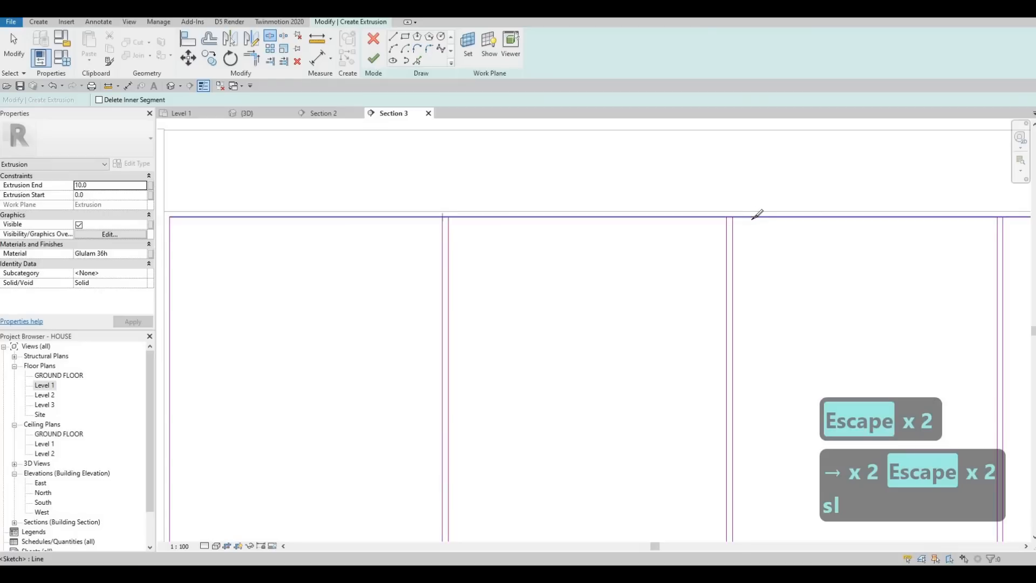
{"action": "left_click", "coordinate": [728, 217]}
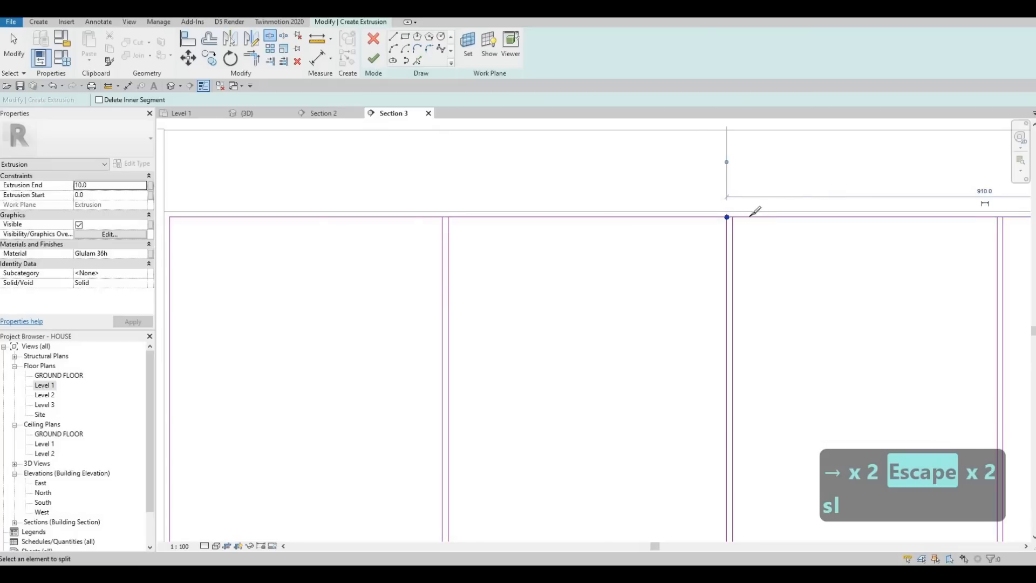
{"action": "middle_click_drag", "start_coordinate": [751, 216], "coordinate": [528, 208]}
{"action": "left_click", "coordinate": [773, 209]}
{"action": "scroll", "coordinate": [745, 307], "scroll_direction": "down", "scroll_amount": 3}
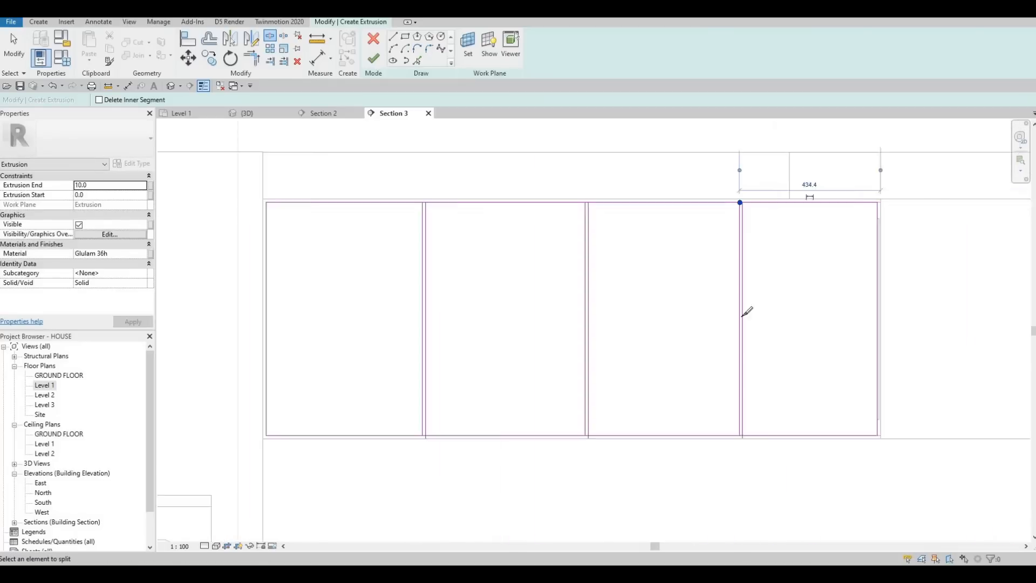
Step: Split the upper cabinet rectangle's bottom edge at each of the three divider pairs
{"action": "scroll", "coordinate": [735, 300], "scroll_direction": "up", "scroll_amount": 4}
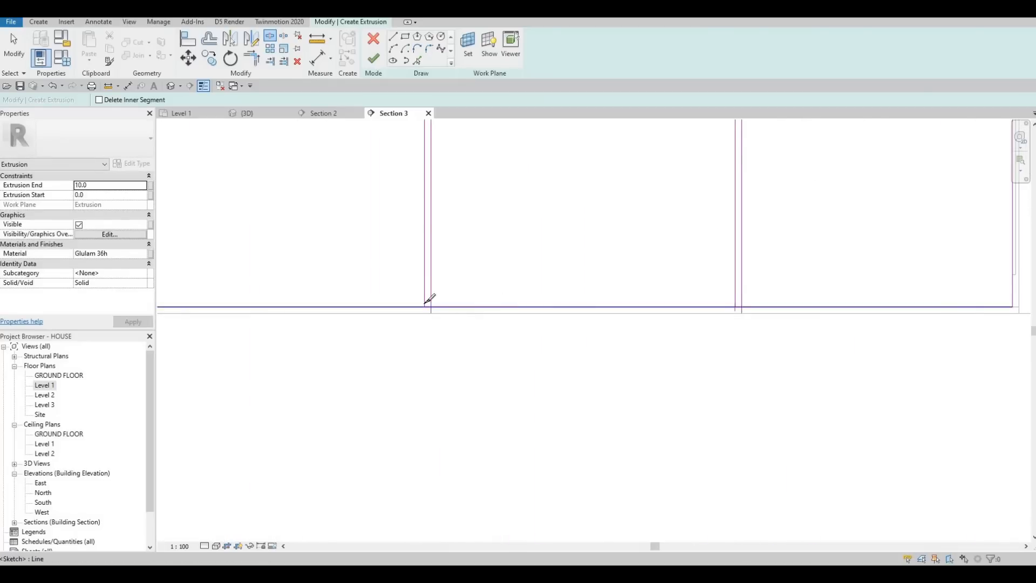
{"action": "left_click", "coordinate": [425, 304]}
{"action": "left_click", "coordinate": [426, 303]}
{"action": "middle_click_drag", "start_coordinate": [426, 304], "coordinate": [692, 302]}
{"action": "scroll", "coordinate": [692, 301], "scroll_direction": "down", "scroll_amount": 1}
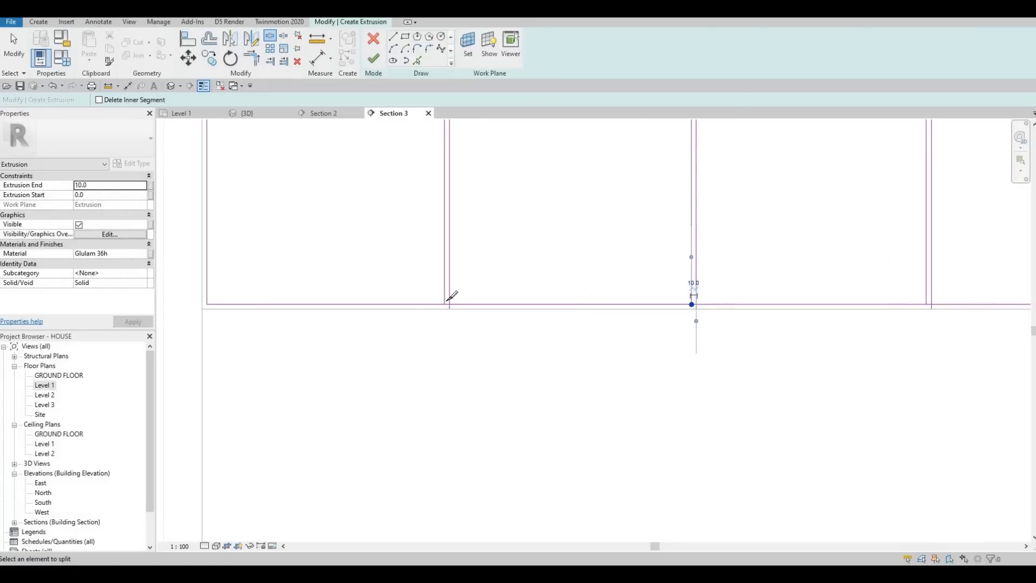
{"action": "left_click", "coordinate": [446, 303]}
{"action": "key", "text": "Escape"}
{"action": "key", "text": "Escape"}
{"action": "key", "text": "Escape"}
Step: Trim the bottom edge segments to the divider lines so each cabinet front has closed lower corners
{"action": "key", "text": "t"}
{"action": "key", "text": "r"}
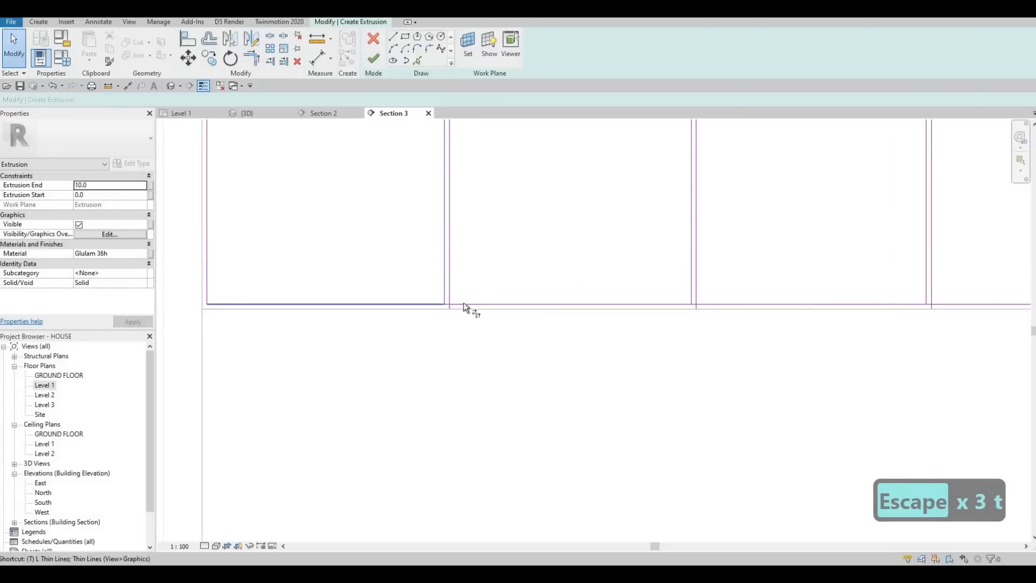
{"action": "left_click", "coordinate": [722, 305]}
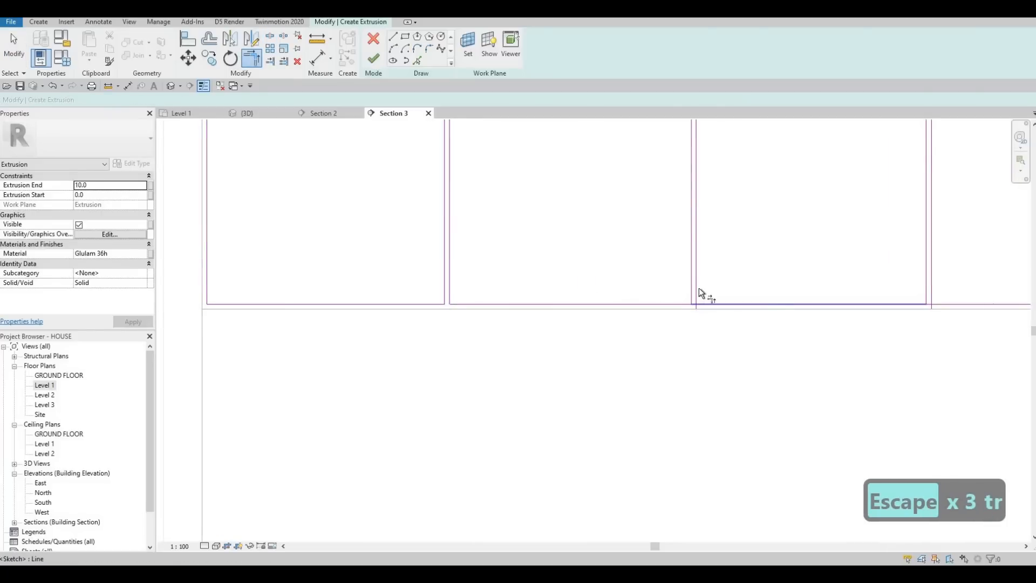
{"action": "left_click", "coordinate": [697, 291]}
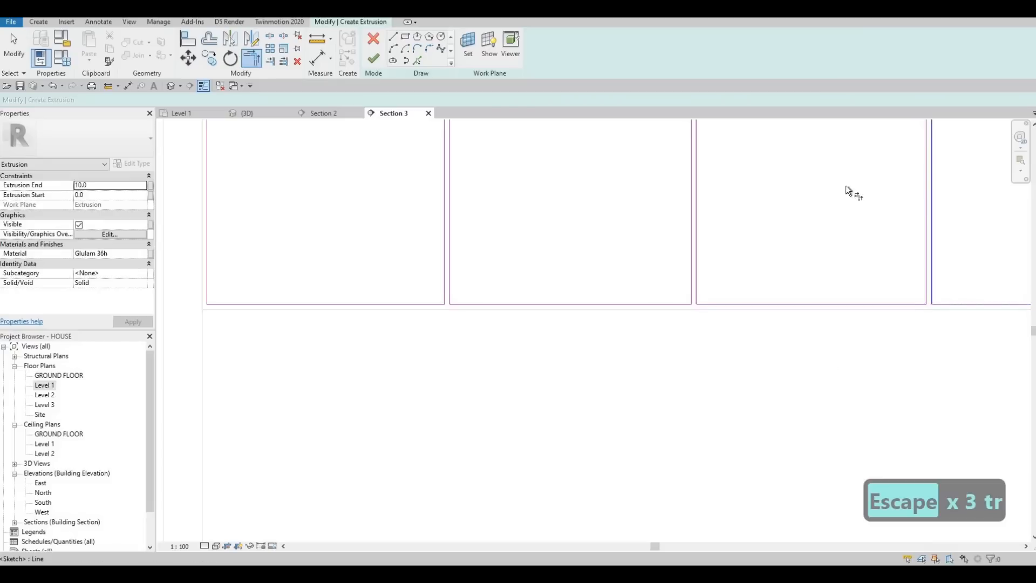
Step: Trim the top edge segments to the dividers, closing four separate front outlines, and finish the extrusion sketch
{"action": "middle_click_drag", "start_coordinate": [916, 184], "coordinate": [825, 330]}
{"action": "middle_click_drag", "start_coordinate": [843, 124], "coordinate": [823, 296]}
{"action": "left_click", "coordinate": [823, 294]}
{"action": "left_click", "coordinate": [831, 291]}
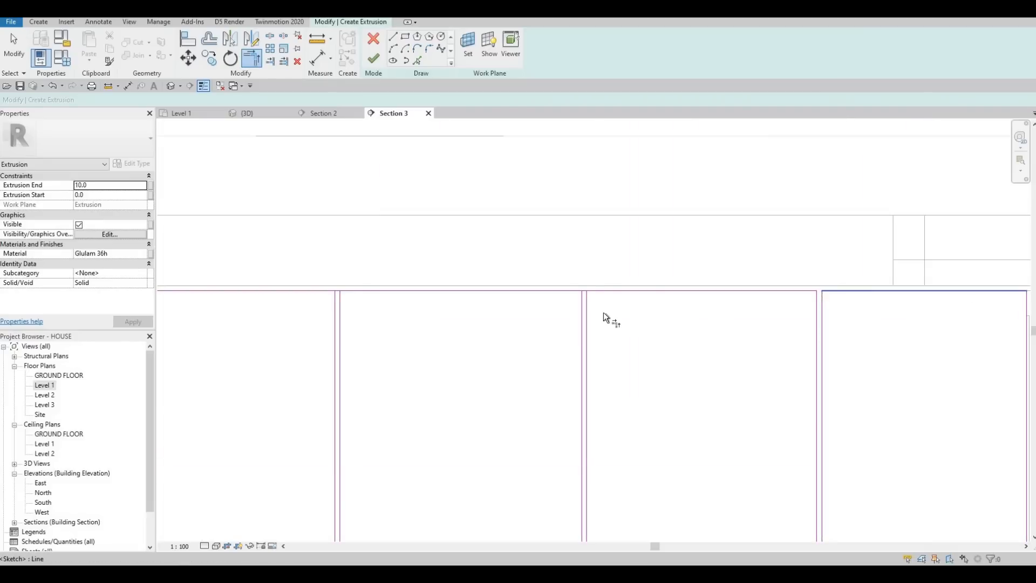
{"action": "left_click", "coordinate": [586, 306]}
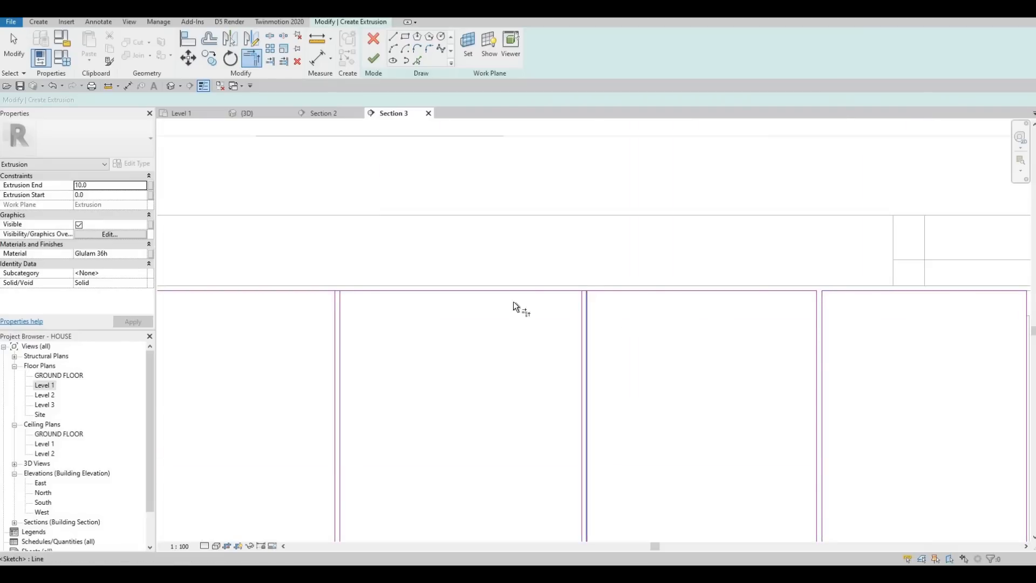
{"action": "left_click", "coordinate": [340, 303]}
{"action": "left_click", "coordinate": [356, 292]}
{"action": "scroll", "coordinate": [326, 280], "scroll_direction": "down", "scroll_amount": 6}
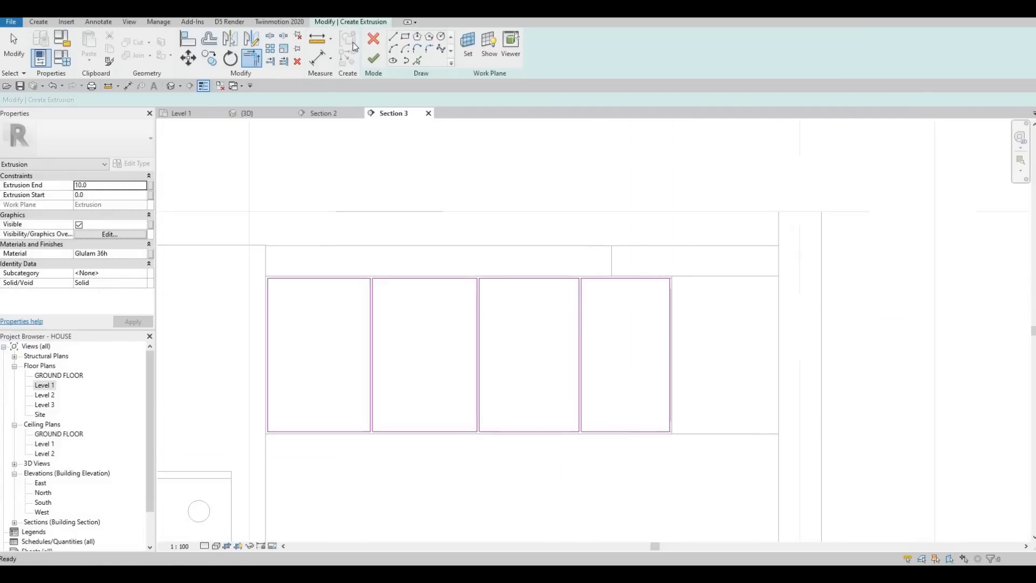
{"action": "left_click", "coordinate": [373, 58]}
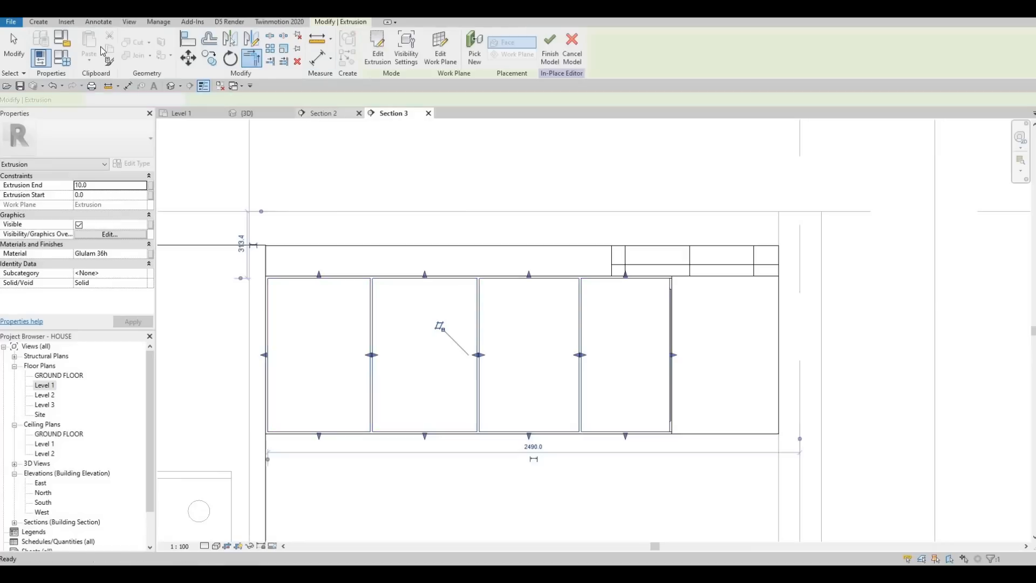
Step: Start a rectangular void extrusion sketch with Extrusion End 5 and Extrusion Start -5
{"action": "left_click", "coordinate": [38, 21]}
{"action": "left_click", "coordinate": [209, 54]}
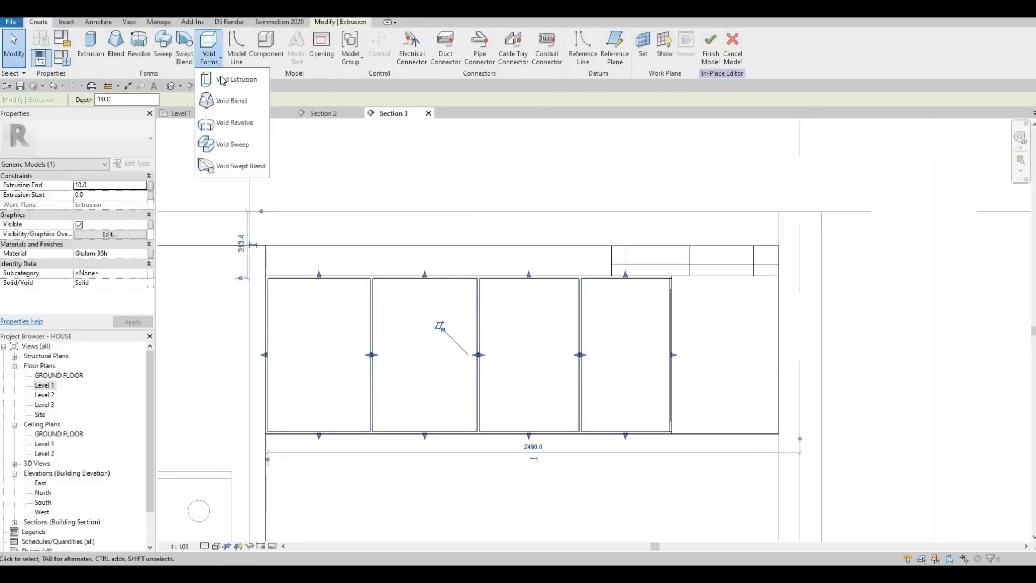
{"action": "left_click", "coordinate": [250, 103]}
{"action": "left_click", "coordinate": [488, 352]}
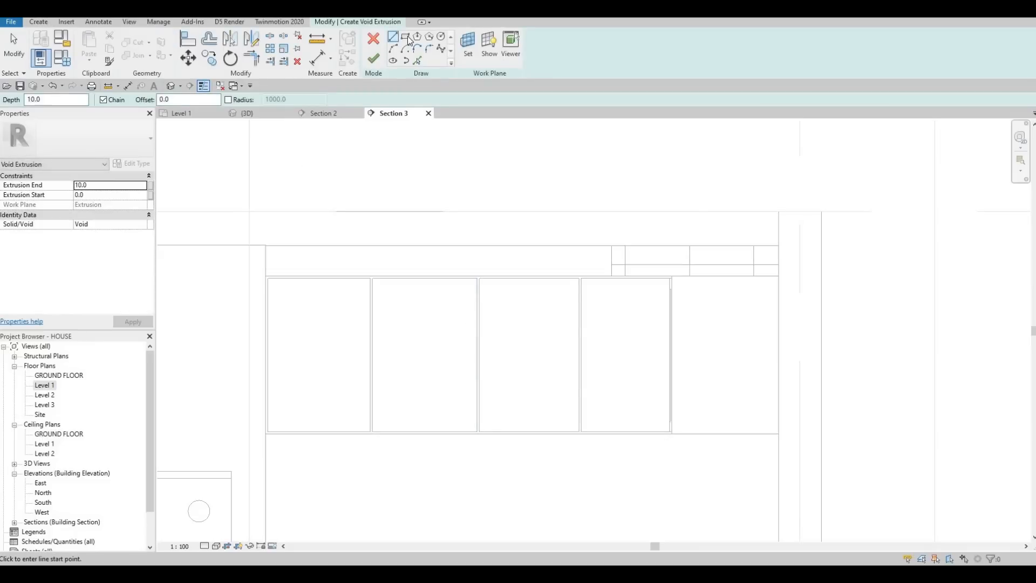
{"action": "left_click", "coordinate": [113, 185]}
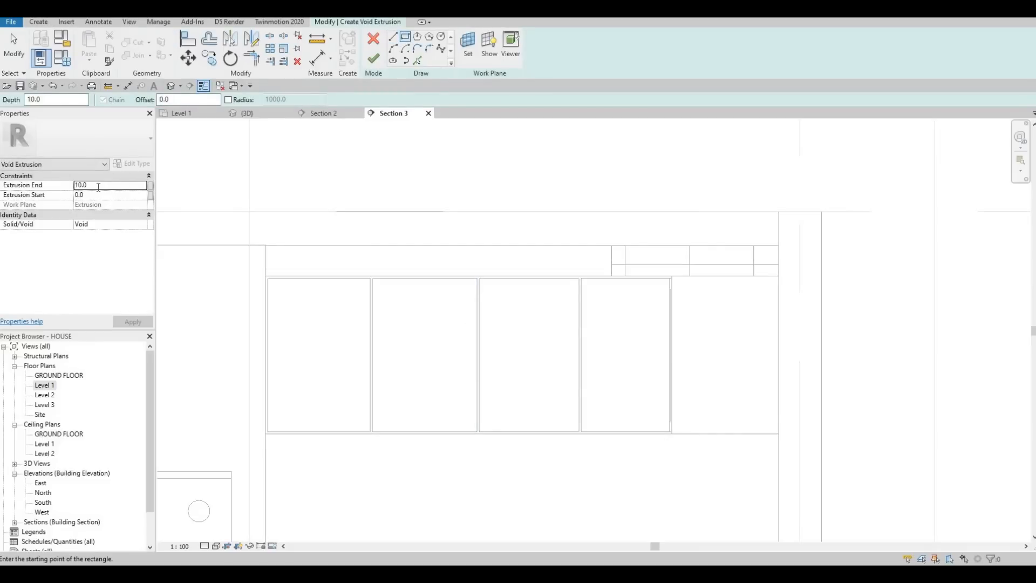
{"action": "double_click", "coordinate": [96, 187]}
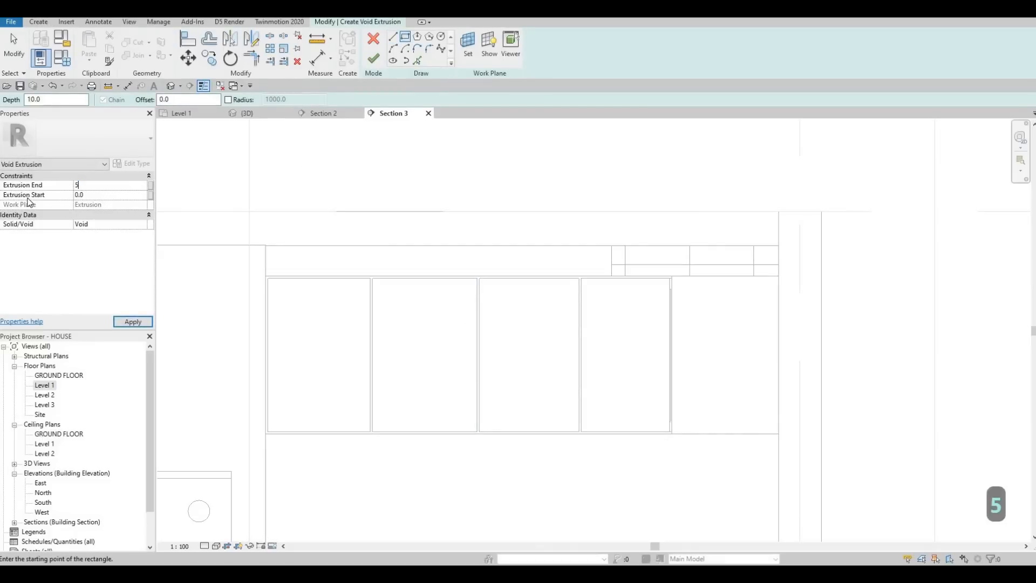
{"action": "type", "text": "-"}
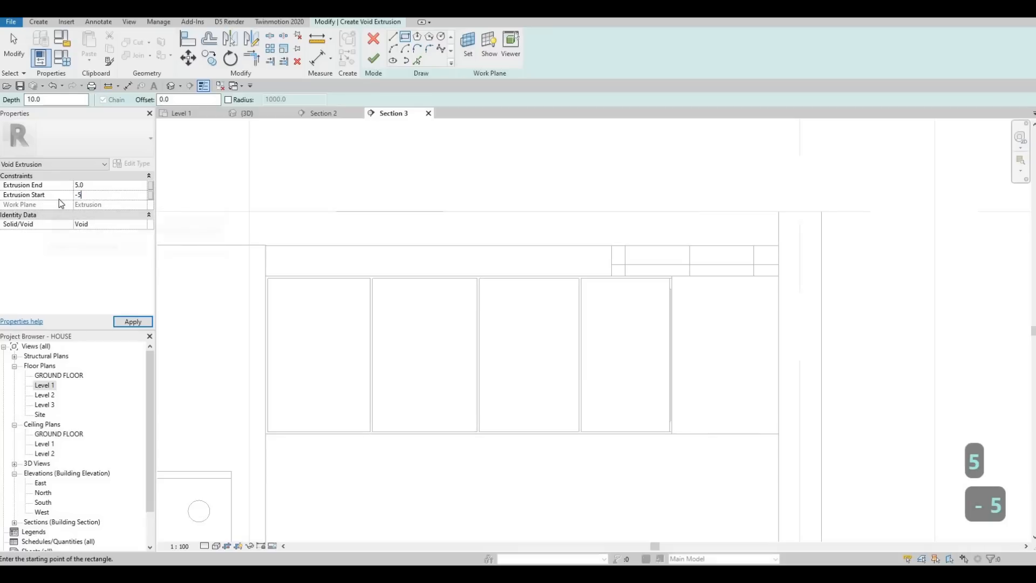
{"action": "type", "text": "5"}
{"action": "key", "text": "Return"}
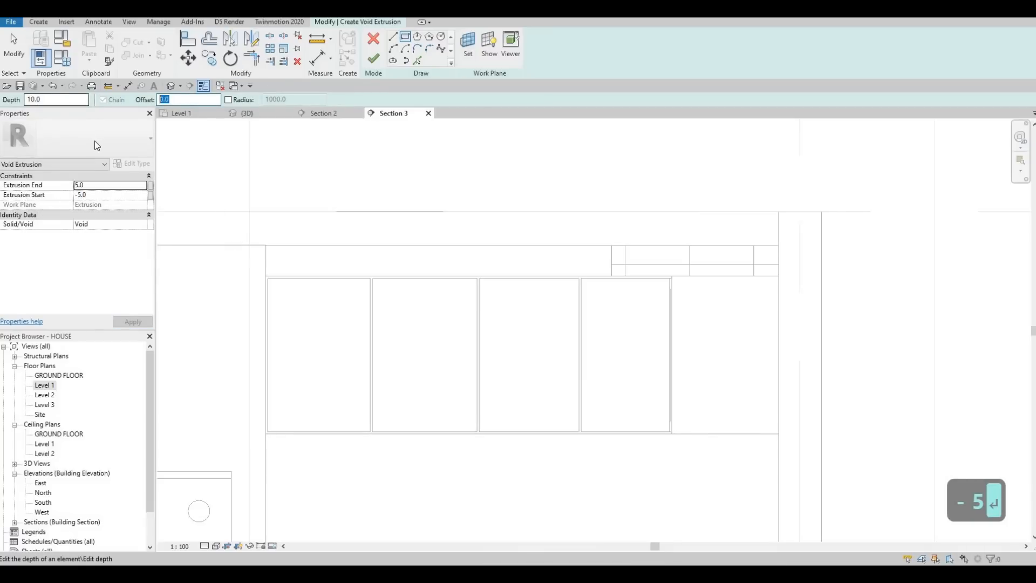
Step: Set the drawing offset to 50 and draw an inward-offset void rectangle on the upper front nearest the fridge
{"action": "type", "text": "520"}
{"action": "key", "text": "BackSpace"}
{"action": "key", "text": "BackSpace"}
{"action": "type", "text": "0"}
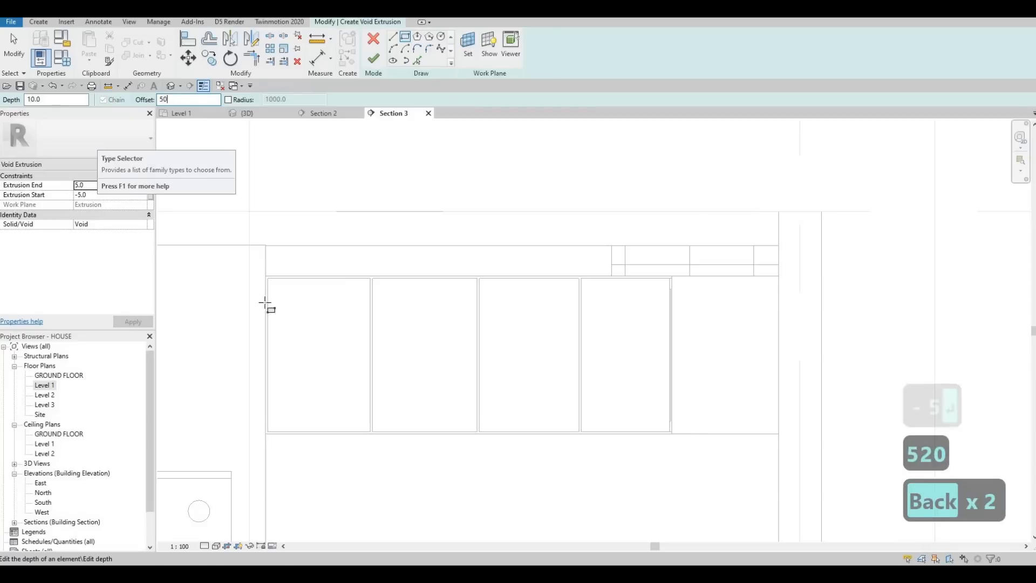
{"action": "scroll", "coordinate": [268, 292], "scroll_direction": "up", "scroll_amount": 4}
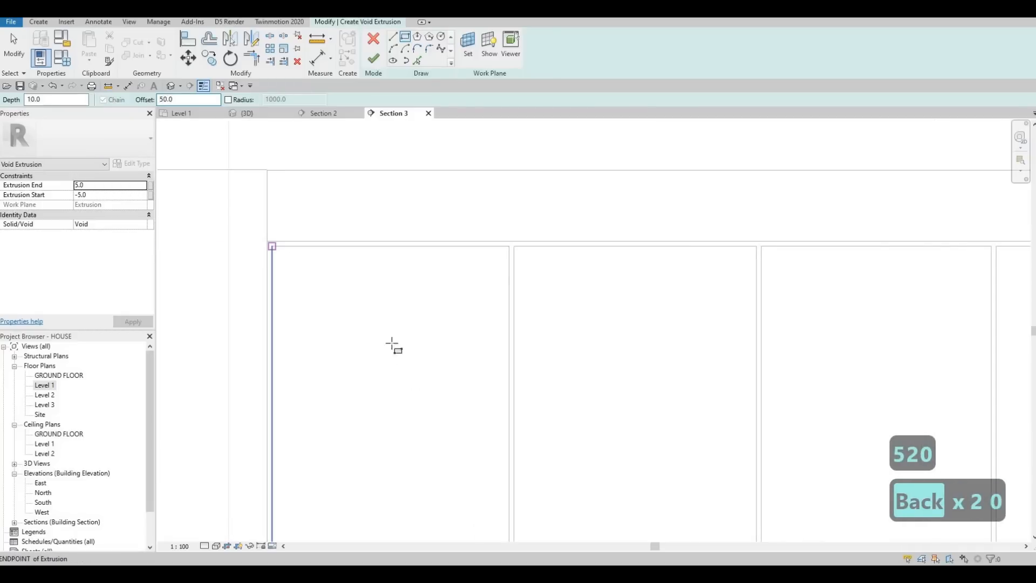
{"action": "left_click", "coordinate": [272, 246]}
{"action": "scroll", "coordinate": [423, 347], "scroll_direction": "down", "scroll_amount": 3}
{"action": "key", "text": "space"}
{"action": "middle_click_drag", "start_coordinate": [467, 480], "coordinate": [455, 354]}
{"action": "scroll", "coordinate": [443, 367], "scroll_direction": "up", "scroll_amount": 4}
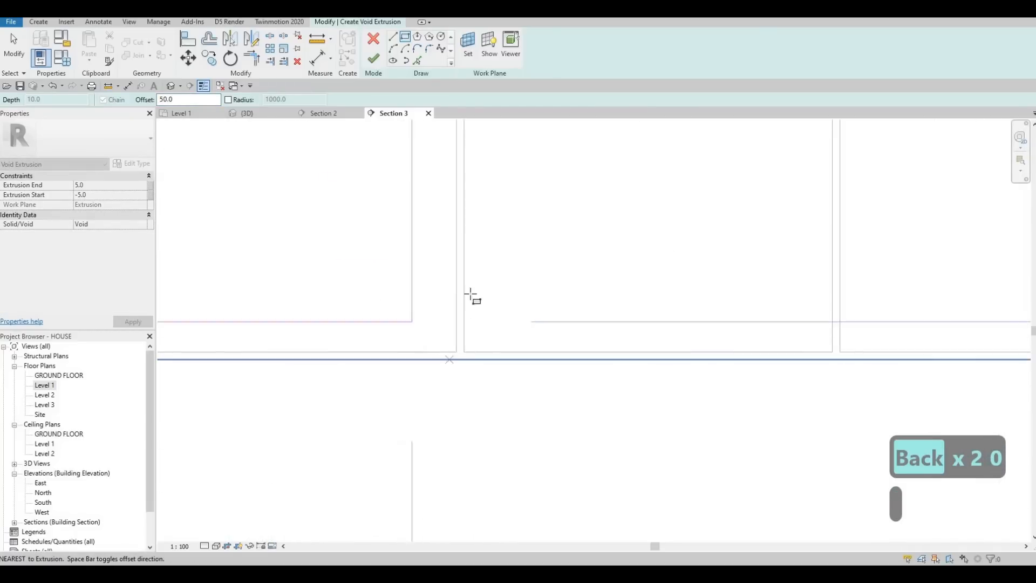
{"action": "left_click", "coordinate": [456, 352]}
{"action": "key", "text": "Escape"}
Step: Draw a void rectangle inset 50 from the edges of the second upper front from the fridge
{"action": "scroll", "coordinate": [467, 305], "scroll_direction": "down", "scroll_amount": 3}
{"action": "middle_click_drag", "start_coordinate": [407, 218], "coordinate": [325, 292]}
{"action": "middle_click_drag", "start_coordinate": [348, 223], "coordinate": [317, 347]}
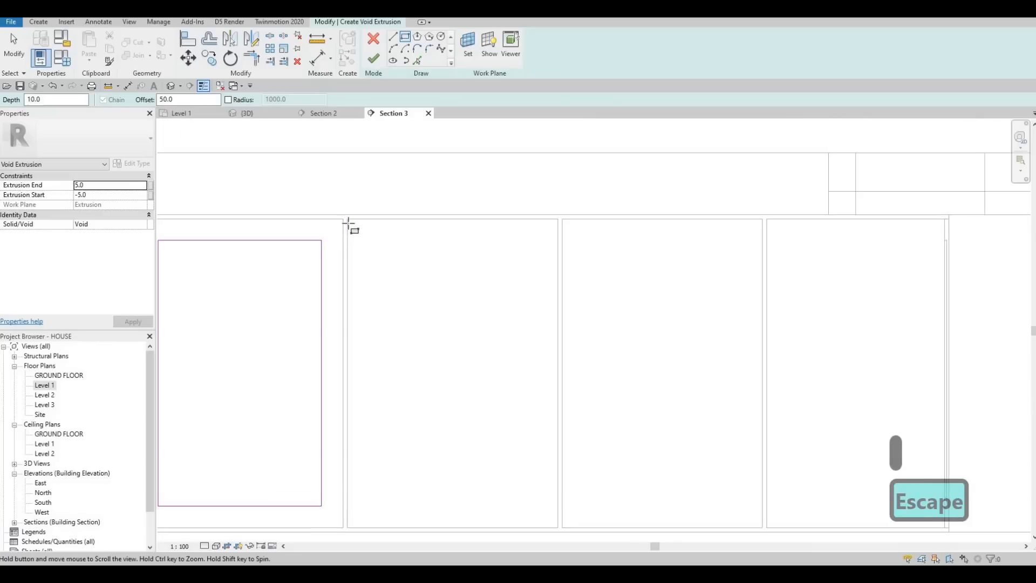
{"action": "left_click", "coordinate": [465, 396]}
{"action": "scroll", "coordinate": [492, 439], "scroll_direction": "down", "scroll_amount": 3}
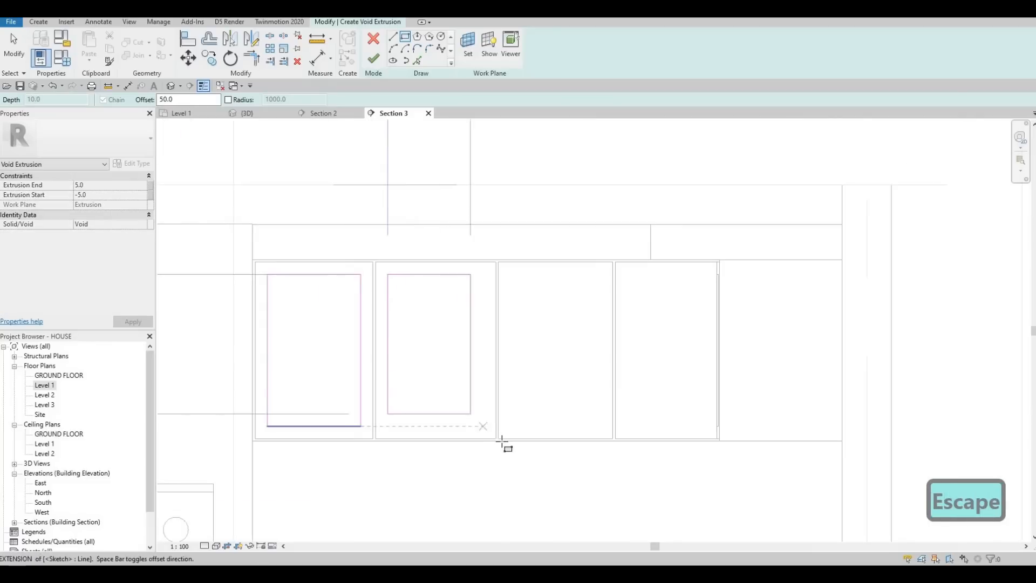
{"action": "scroll", "coordinate": [503, 446], "scroll_direction": "up", "scroll_amount": 3}
{"action": "key", "text": "Escape"}
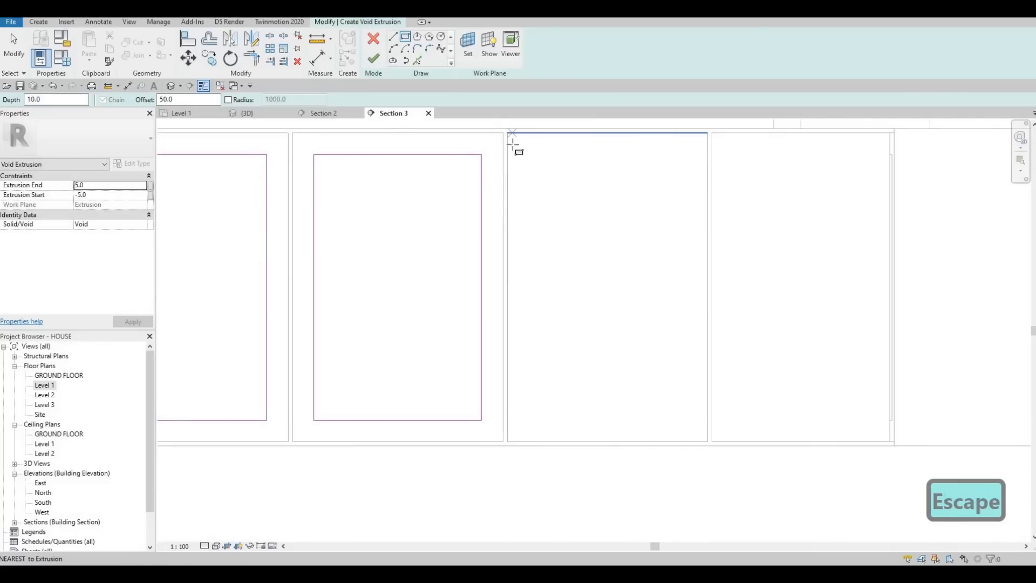
Step: Draw void rectangles inset 50 on the two upper fronts nearest the sink and finish the void extrusion
{"action": "left_click", "coordinate": [507, 133]}
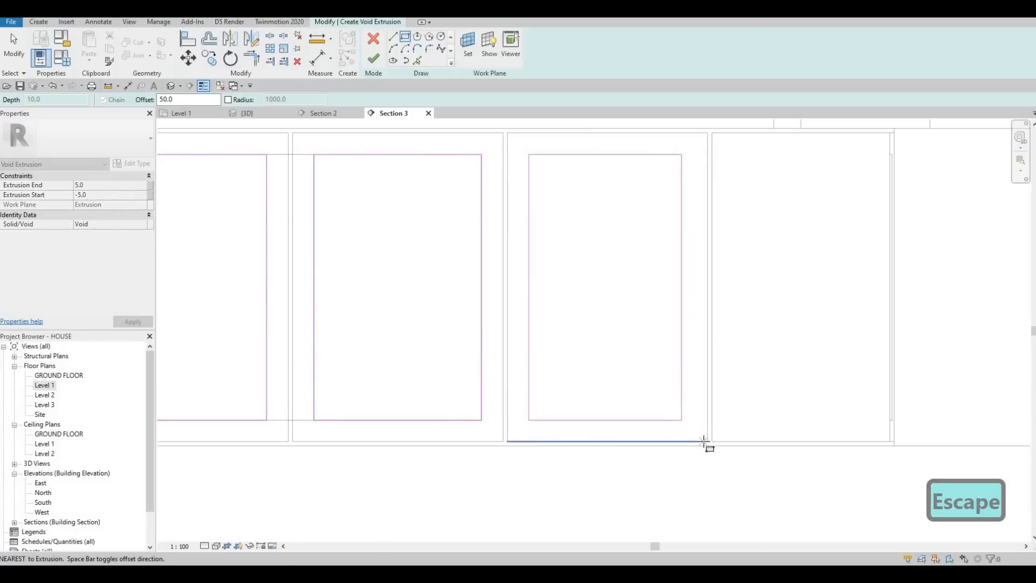
{"action": "left_click", "coordinate": [705, 441]}
{"action": "key", "text": "Escape"}
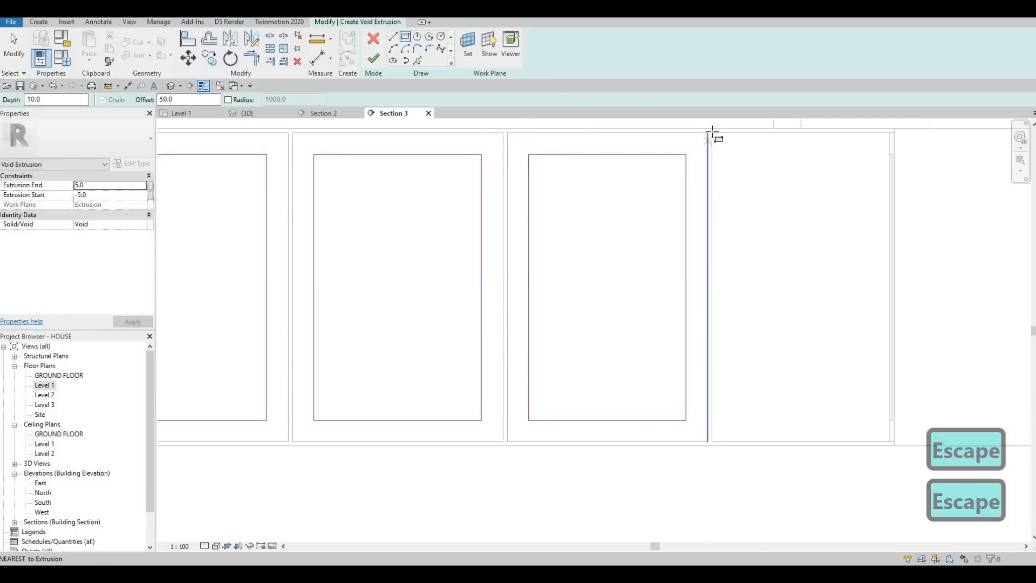
{"action": "left_click", "coordinate": [890, 442]}
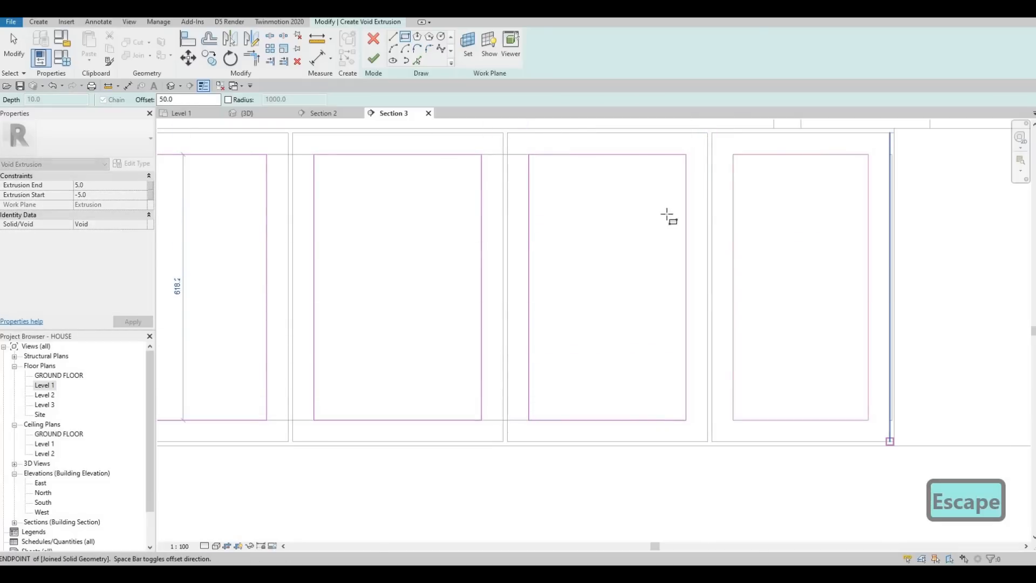
{"action": "key", "text": "Escape"}
{"action": "left_click", "coordinate": [373, 57]}
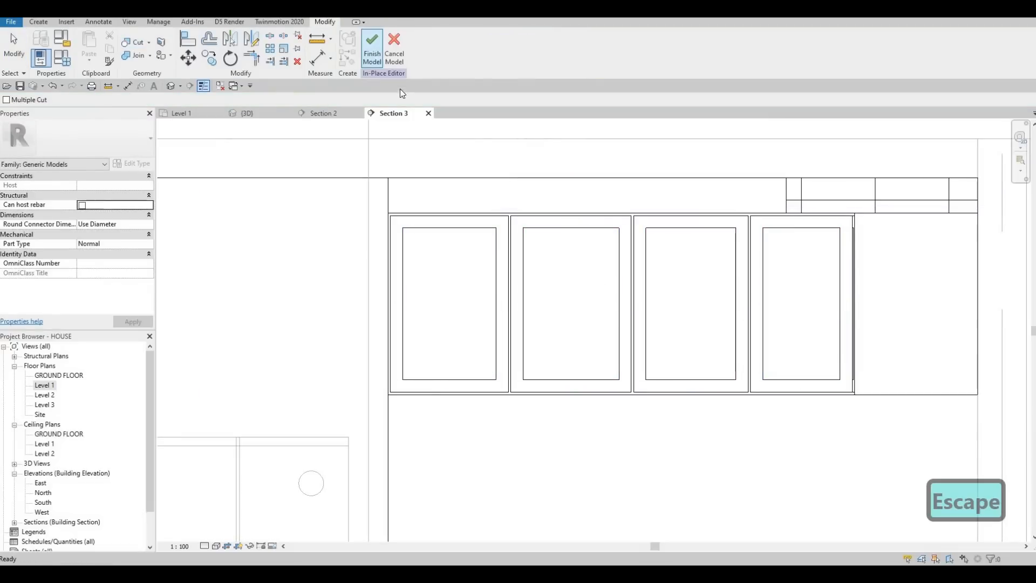
Step: Finish the in-place cabinet front model and switch to the 3D view
{"action": "scroll", "coordinate": [423, 144], "scroll_direction": "down", "scroll_amount": 2}
{"action": "key", "text": "Escape"}
{"action": "key", "text": "Escape"}
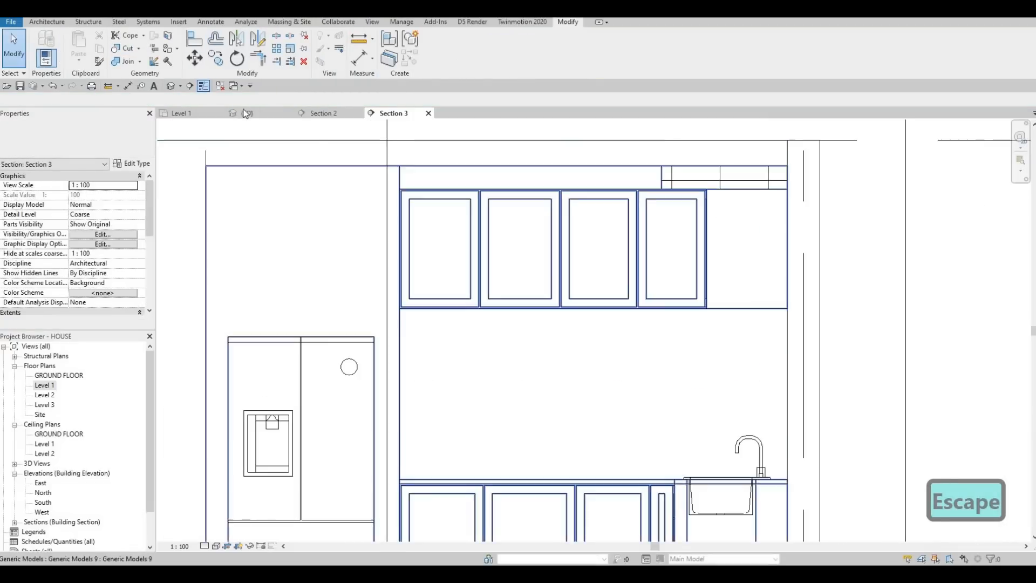
{"action": "left_click", "coordinate": [248, 114]}
Step: Examine the recessed panels on the upper and lower kitchen cabinet fronts from several angles in 3D
{"action": "scroll", "coordinate": [582, 326], "scroll_direction": "down", "scroll_amount": 8}
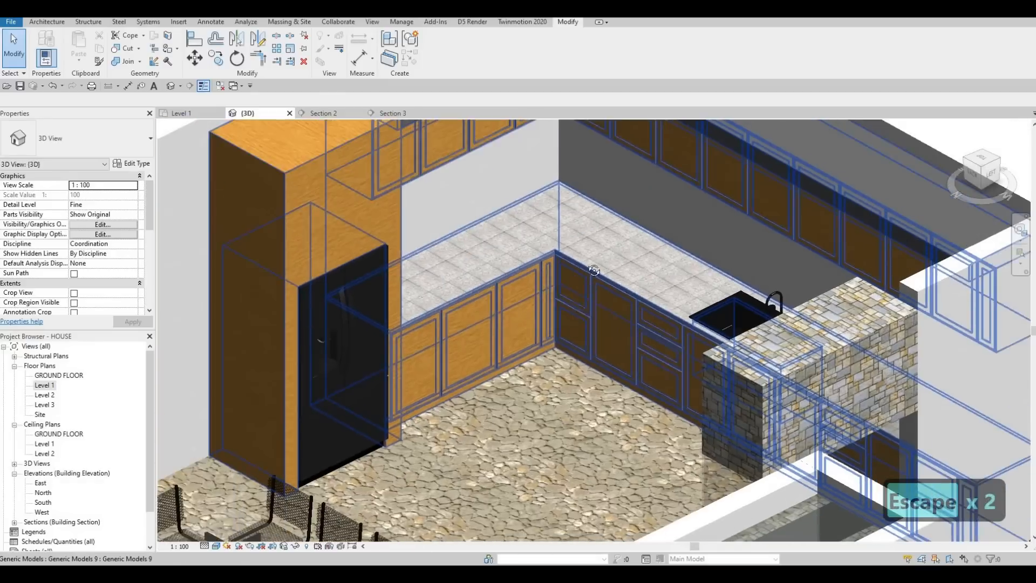
{"action": "scroll", "coordinate": [596, 297], "scroll_direction": "down", "scroll_amount": 2}
{"action": "scroll", "coordinate": [596, 297], "scroll_direction": "up", "scroll_amount": 6}
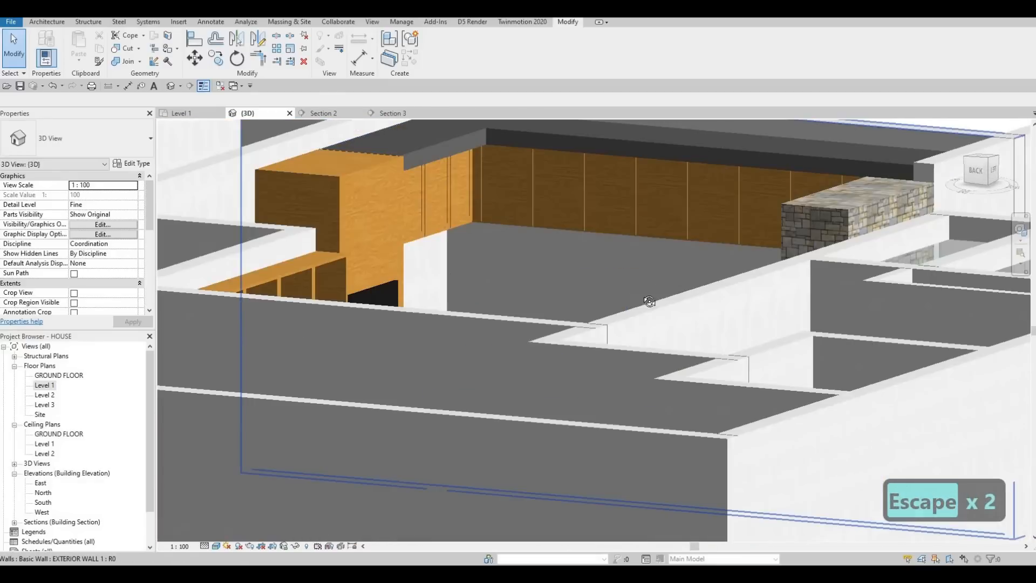
{"action": "key", "text": "Escape"}
{"action": "scroll", "coordinate": [703, 312], "scroll_direction": "up", "scroll_amount": 3}
{"action": "scroll", "coordinate": [703, 312], "scroll_direction": "down", "scroll_amount": 3}
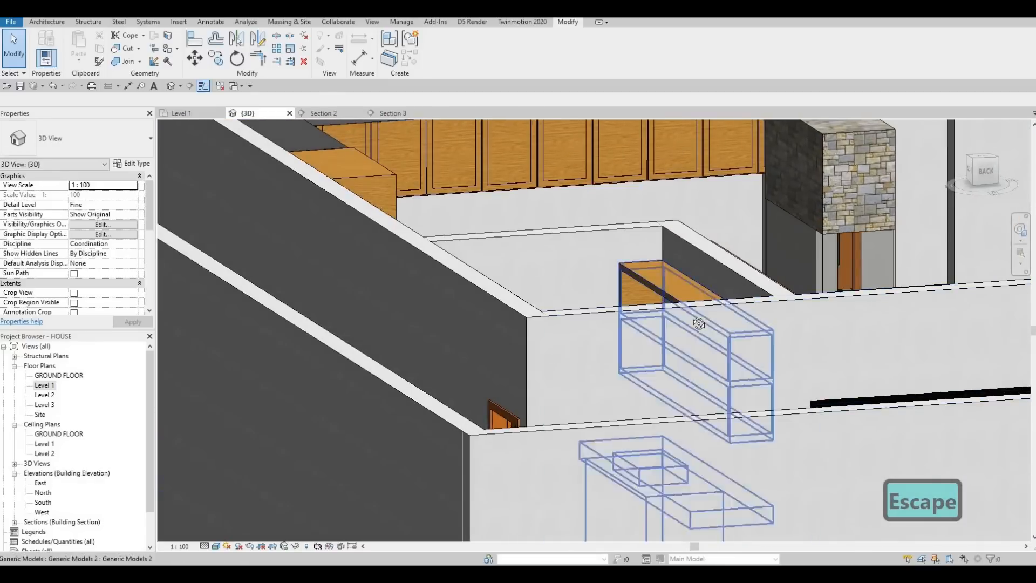
{"action": "scroll", "coordinate": [706, 302], "scroll_direction": "up", "scroll_amount": 3}
{"action": "middle_click_drag", "start_coordinate": [754, 225], "coordinate": [704, 435], "text": "shift"}
{"action": "scroll", "coordinate": [704, 435], "scroll_direction": "up", "scroll_amount": 2}
{"action": "key", "text": "Escape"}
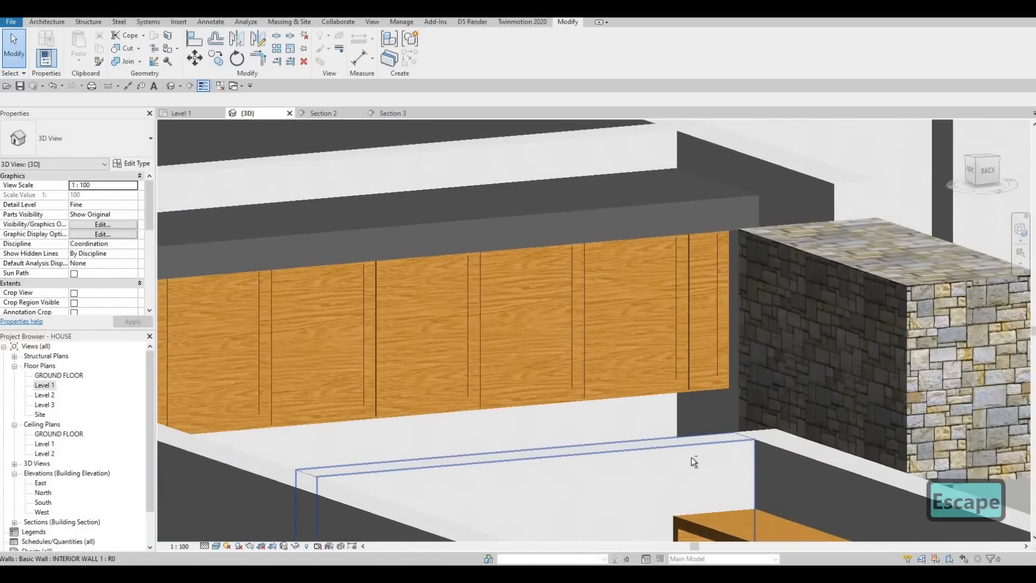
{"action": "scroll", "coordinate": [691, 458], "scroll_direction": "down", "scroll_amount": 2}
{"action": "middle_click_drag", "start_coordinate": [480, 398], "coordinate": [549, 184], "text": "shift"}
{"action": "middle_click_drag", "start_coordinate": [524, 306], "coordinate": [615, 60]}
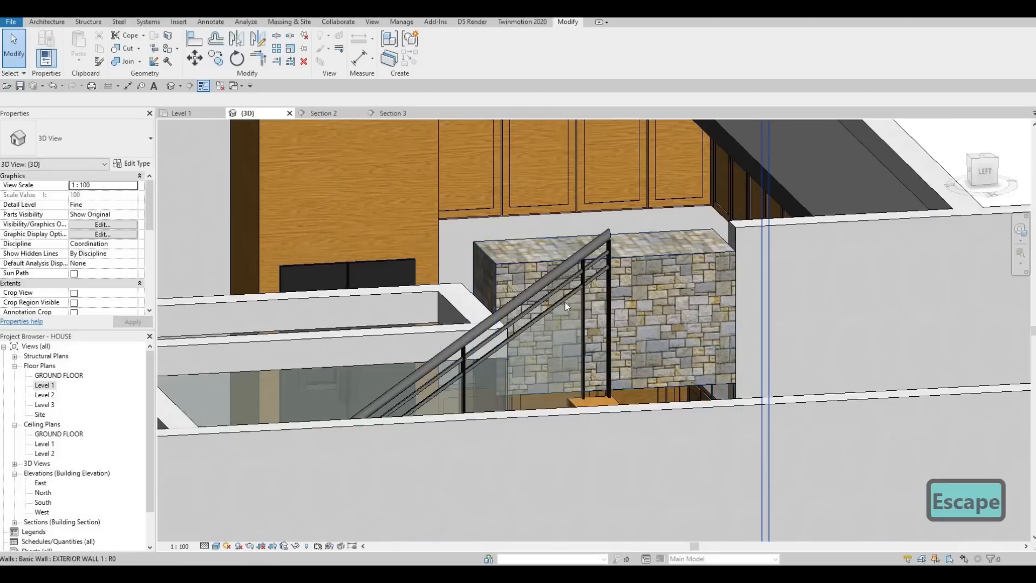
{"action": "middle_click_drag", "start_coordinate": [467, 206], "coordinate": [562, 300]}
{"action": "scroll", "coordinate": [561, 300], "scroll_direction": "down", "scroll_amount": 2}
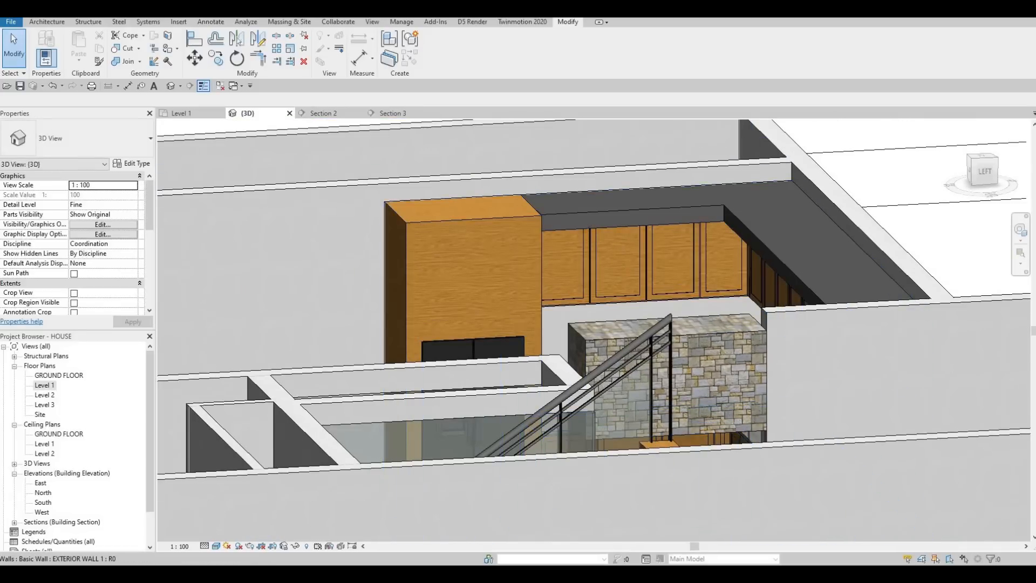
{"action": "scroll", "coordinate": [562, 319], "scroll_direction": "up", "scroll_amount": 3}
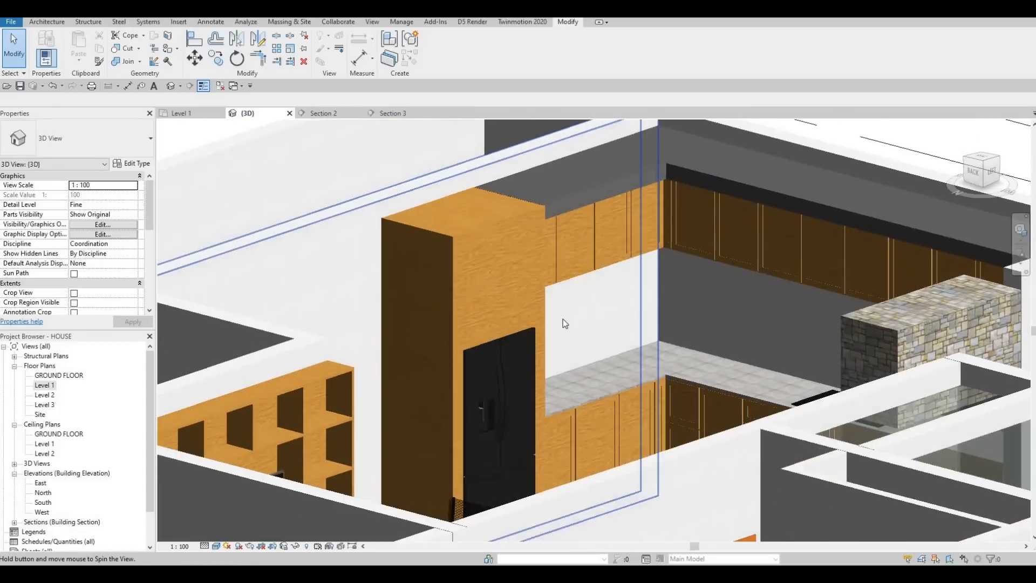
{"action": "middle_click_drag", "start_coordinate": [562, 319], "coordinate": [481, 324], "text": "shift"}
{"action": "scroll", "coordinate": [598, 354], "scroll_direction": "down", "scroll_amount": 2}
{"action": "middle_click_drag", "start_coordinate": [599, 354], "coordinate": [595, 366], "text": "shift"}
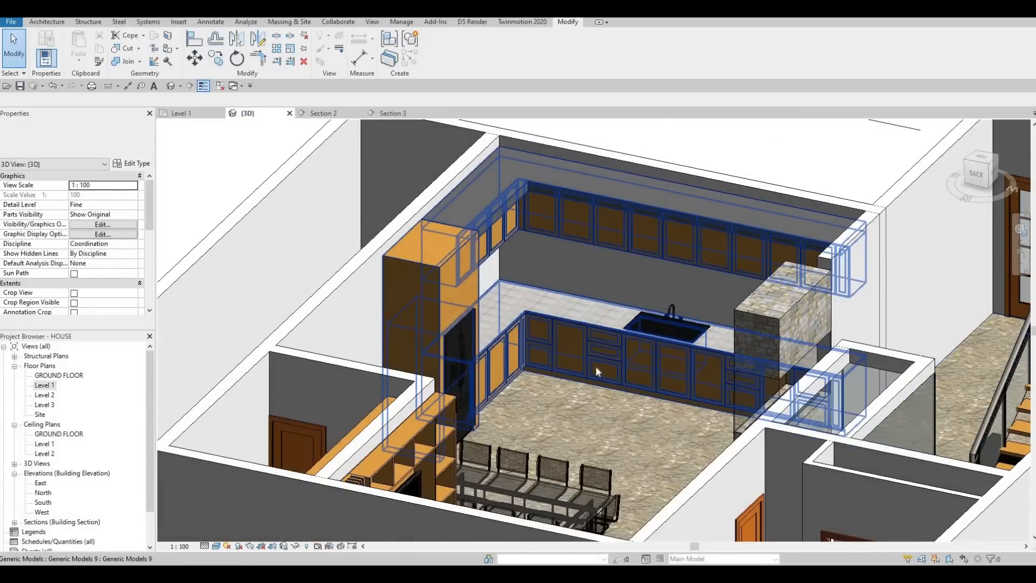
{"action": "middle_click_drag", "start_coordinate": [437, 429], "coordinate": [434, 447]}
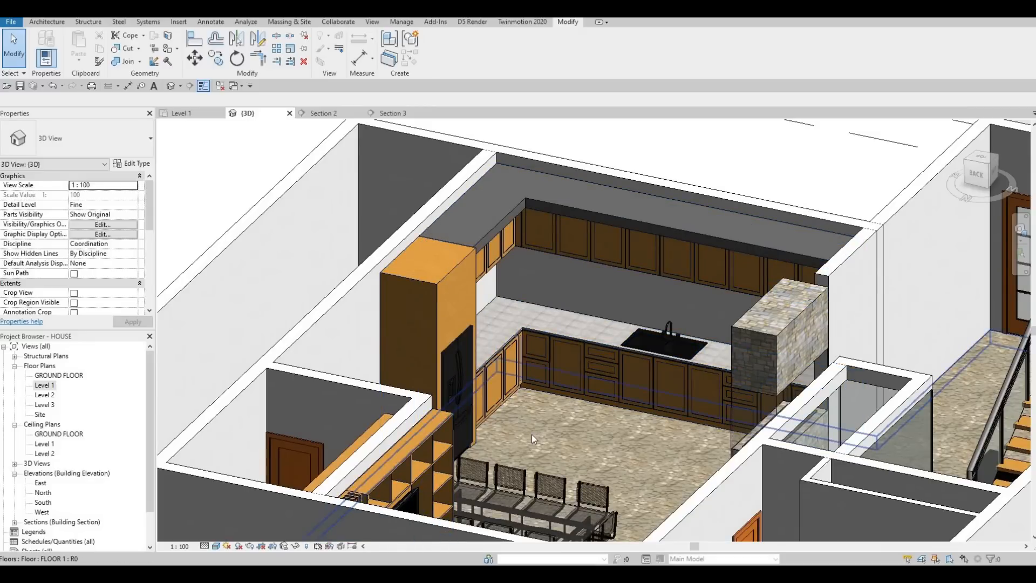